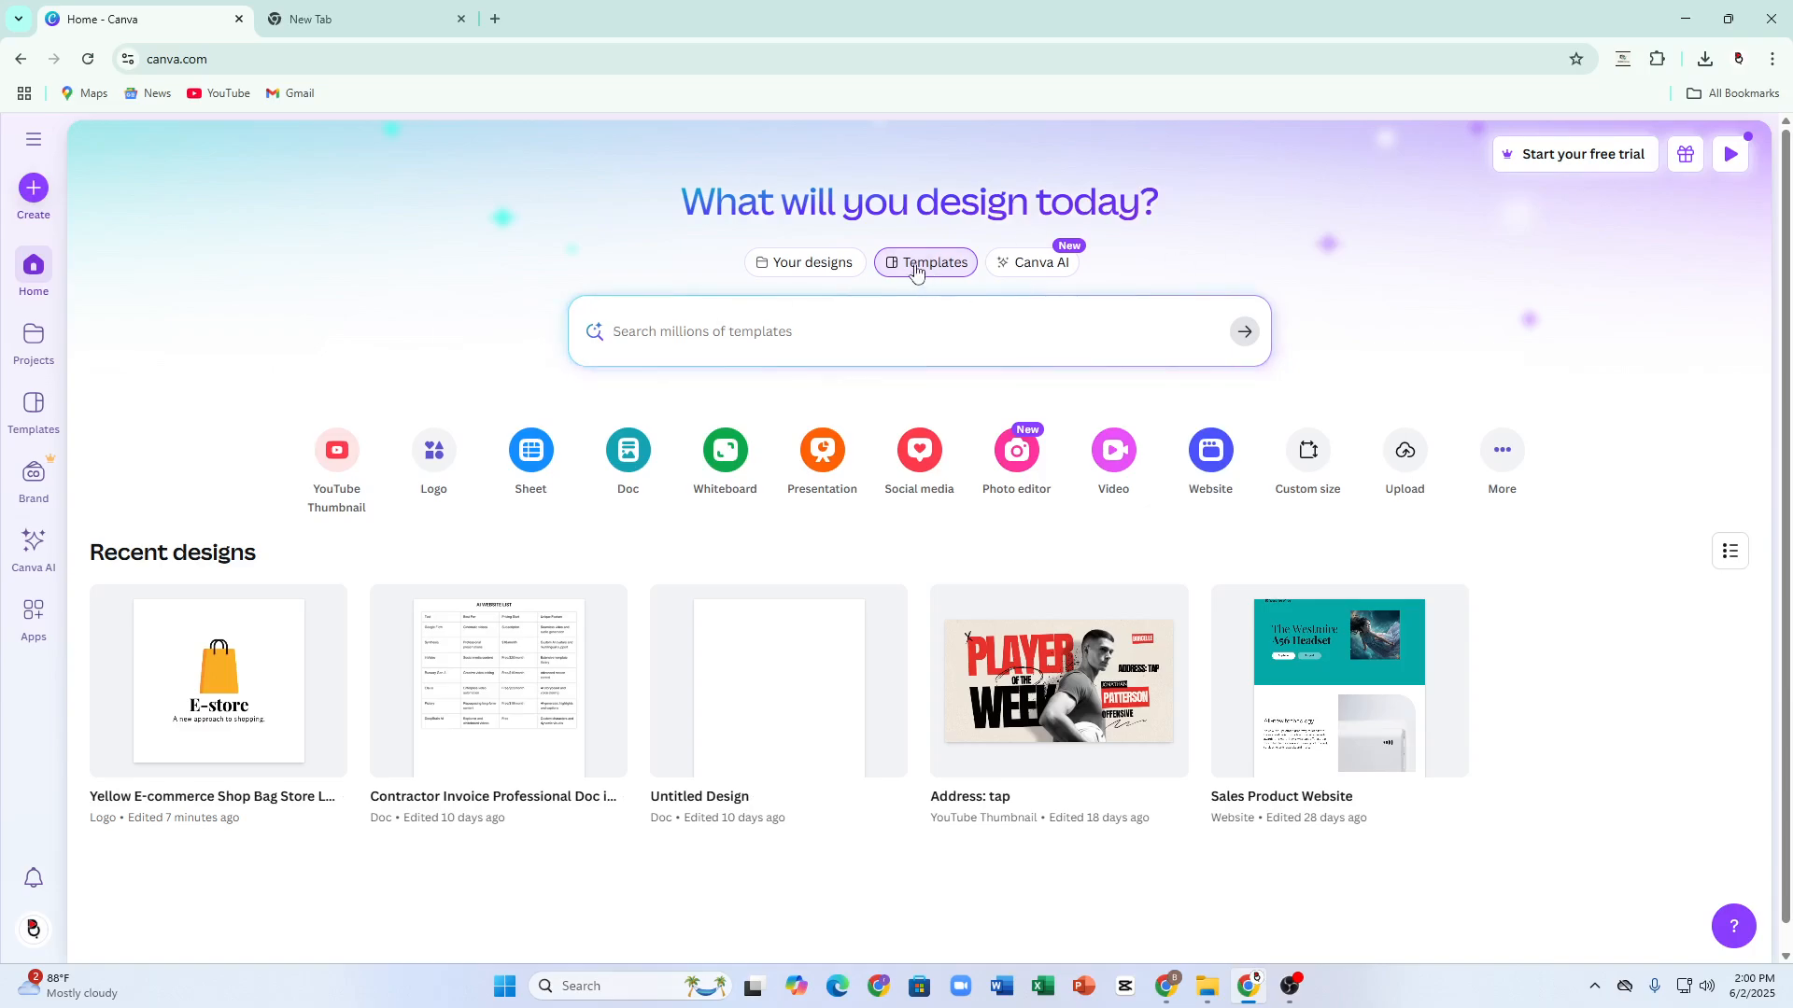
click(216, 59)
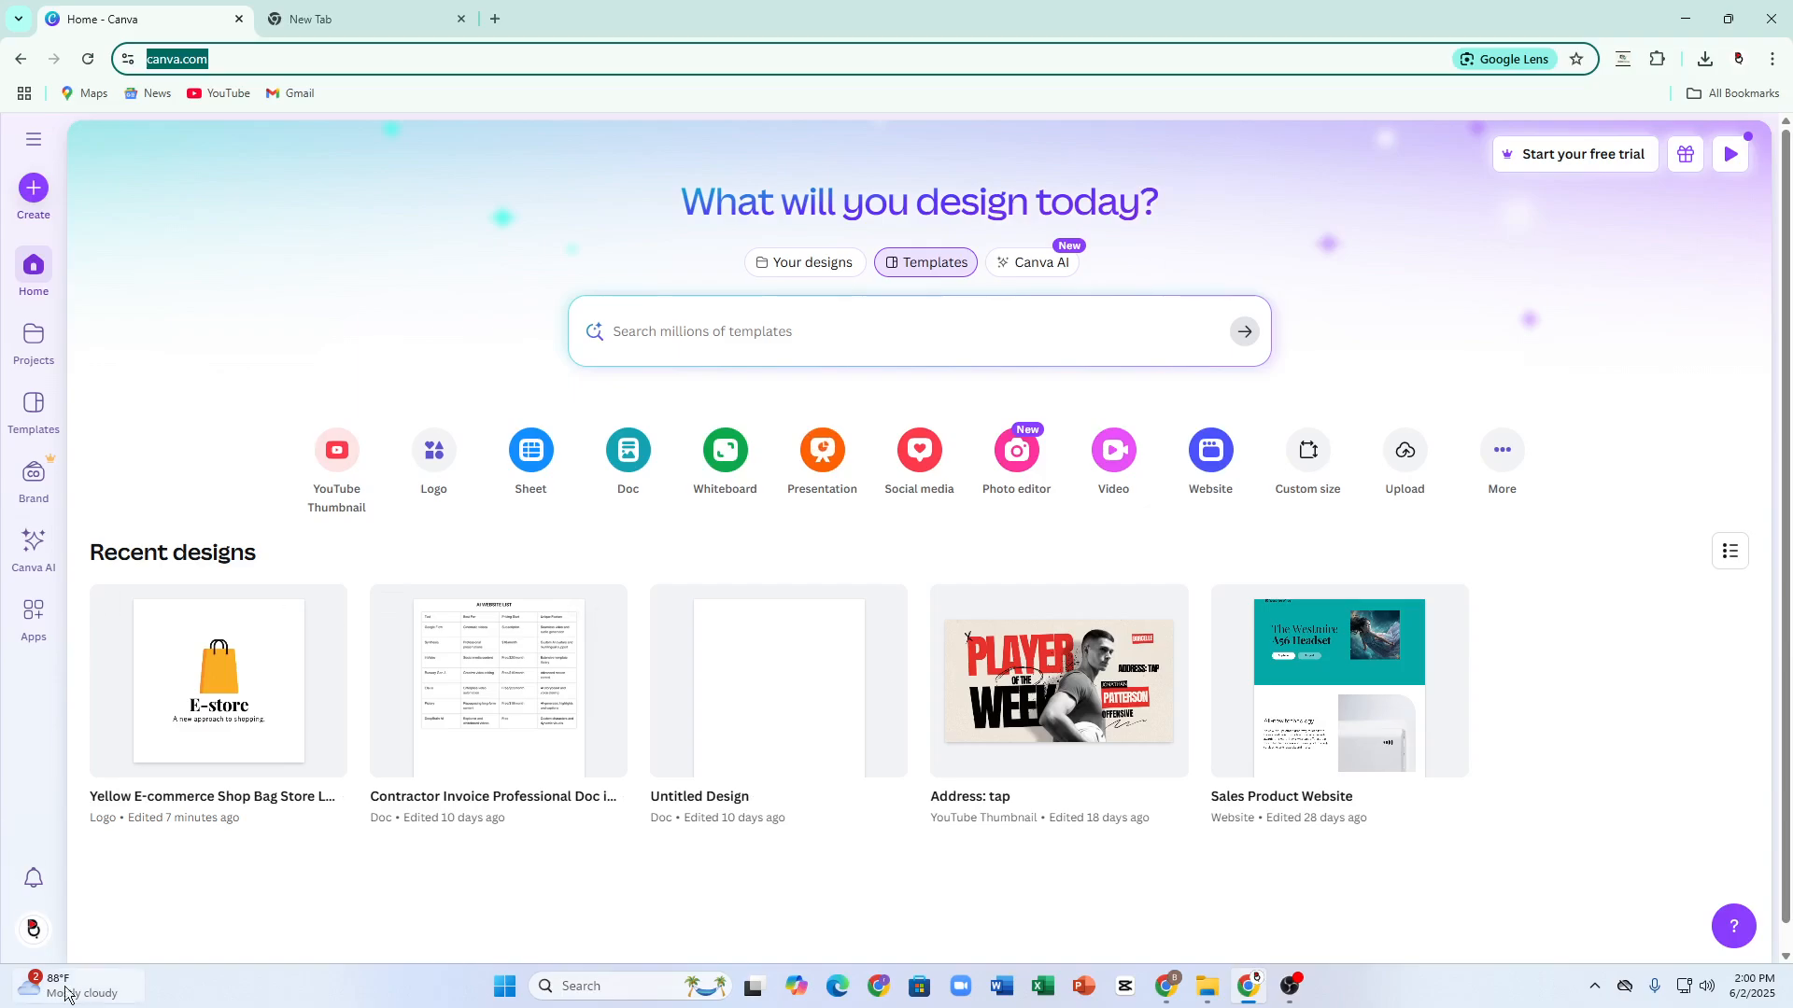
click(33, 929)
click(300, 149)
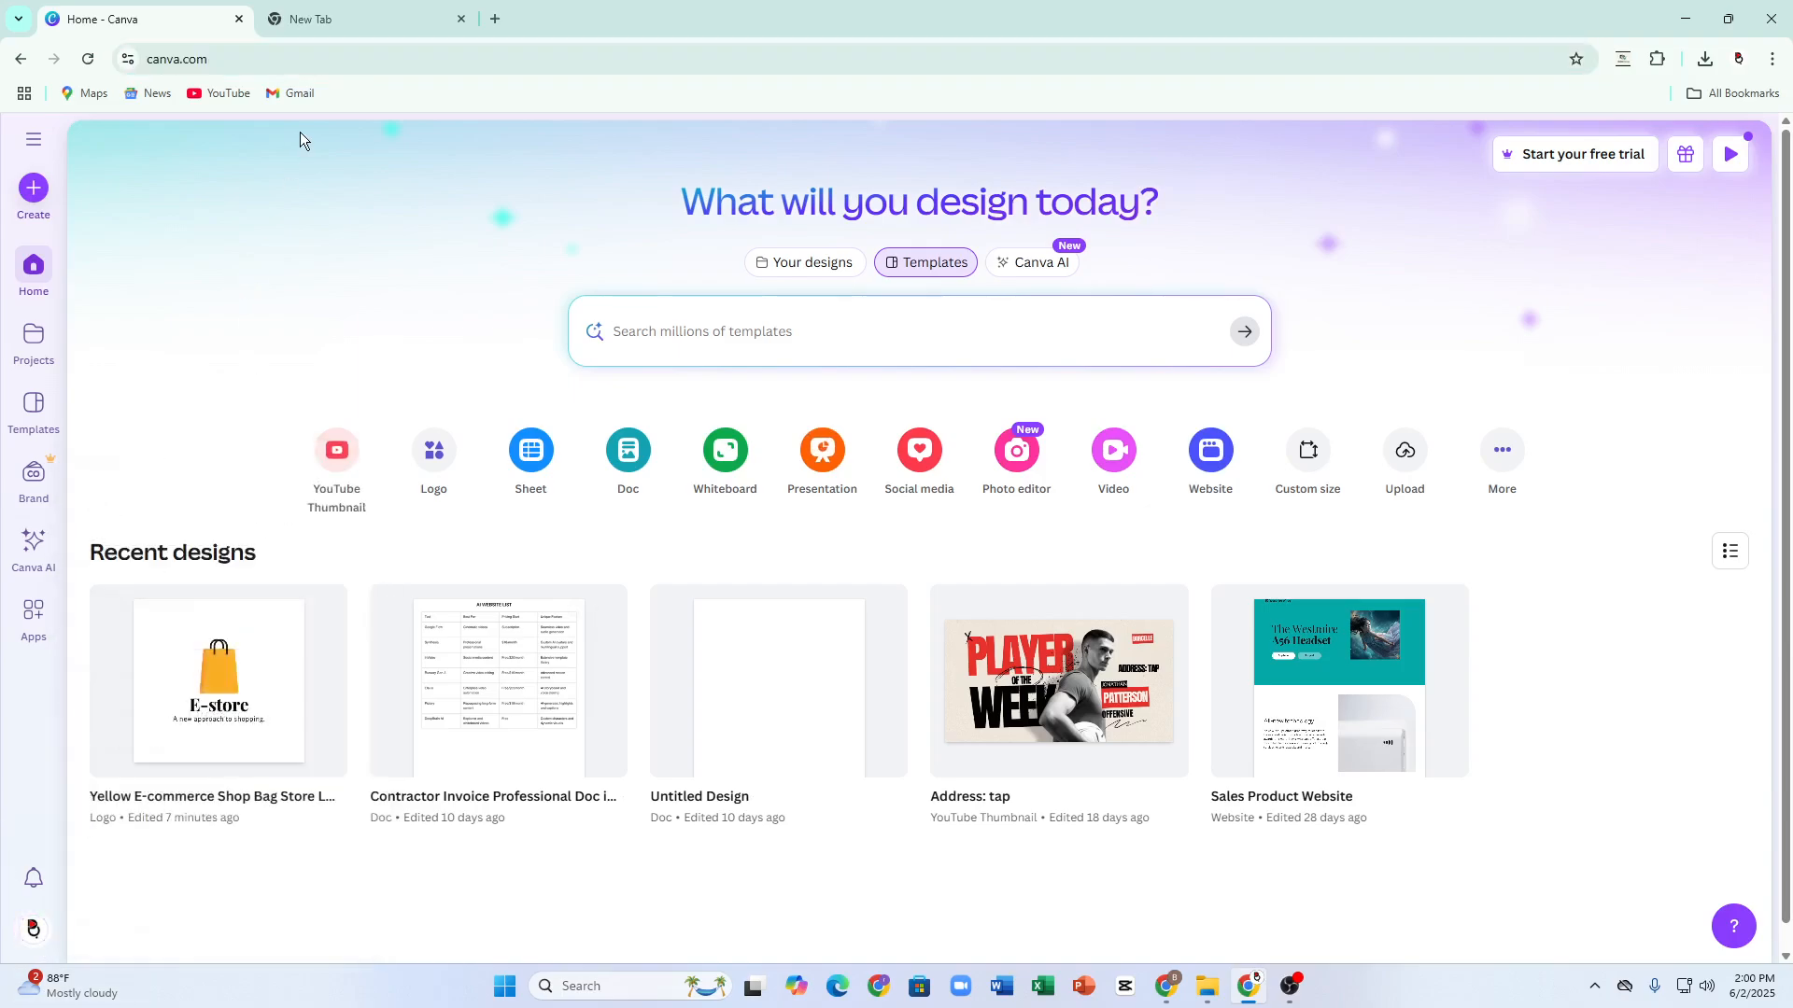
click(239, 57)
double_click(239, 57)
click(153, 204)
Open the design creation dialog, browse the Videos templates including the Pro-marked ones, and close the dialog
click(32, 189)
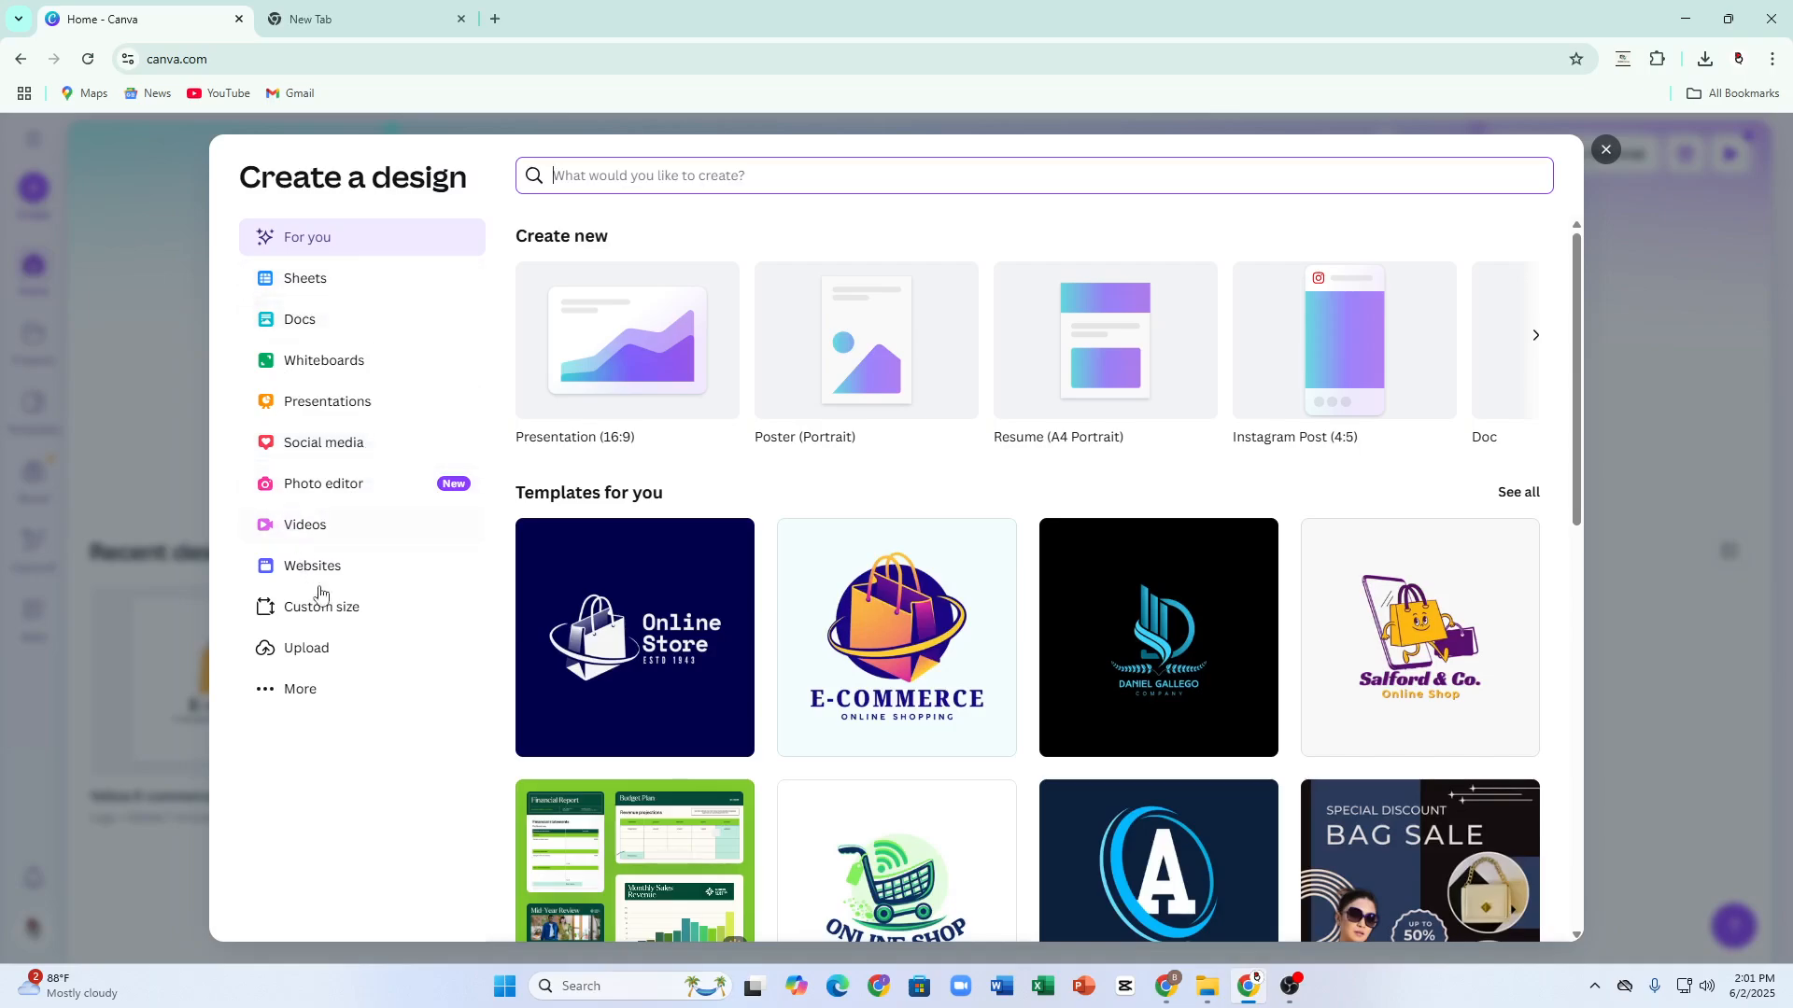
click(362, 526)
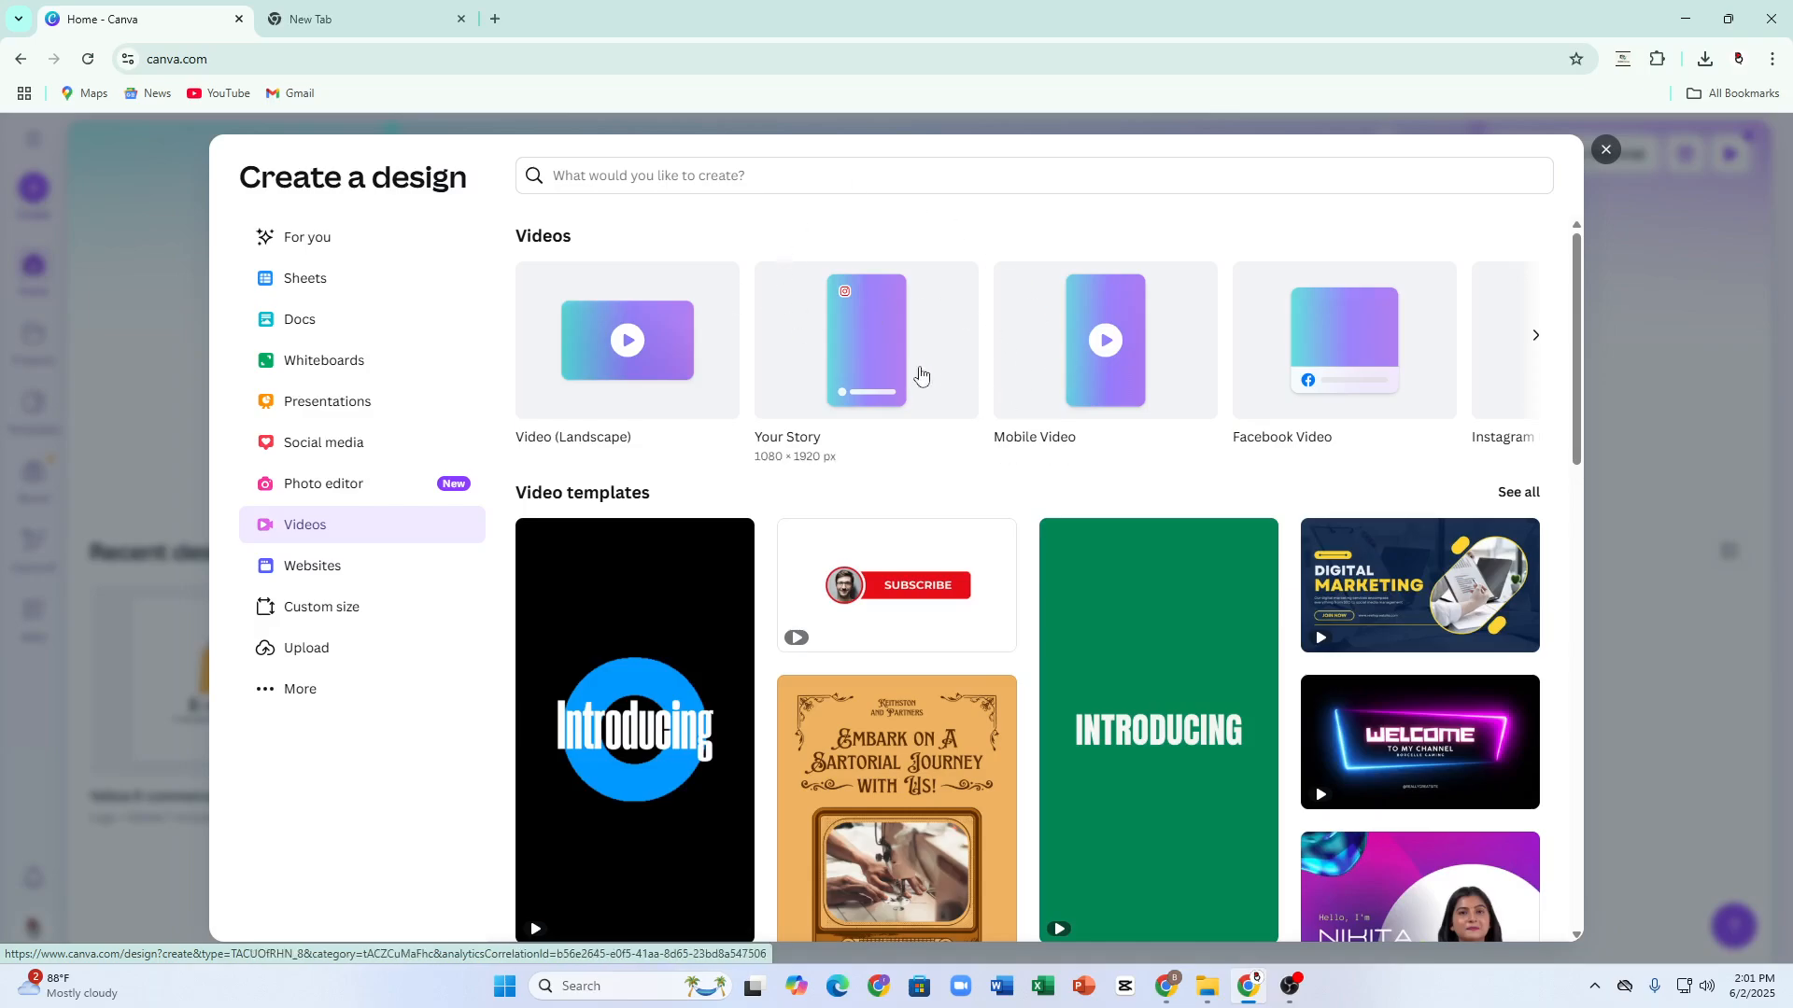
scroll(1038, 764, down, 2)
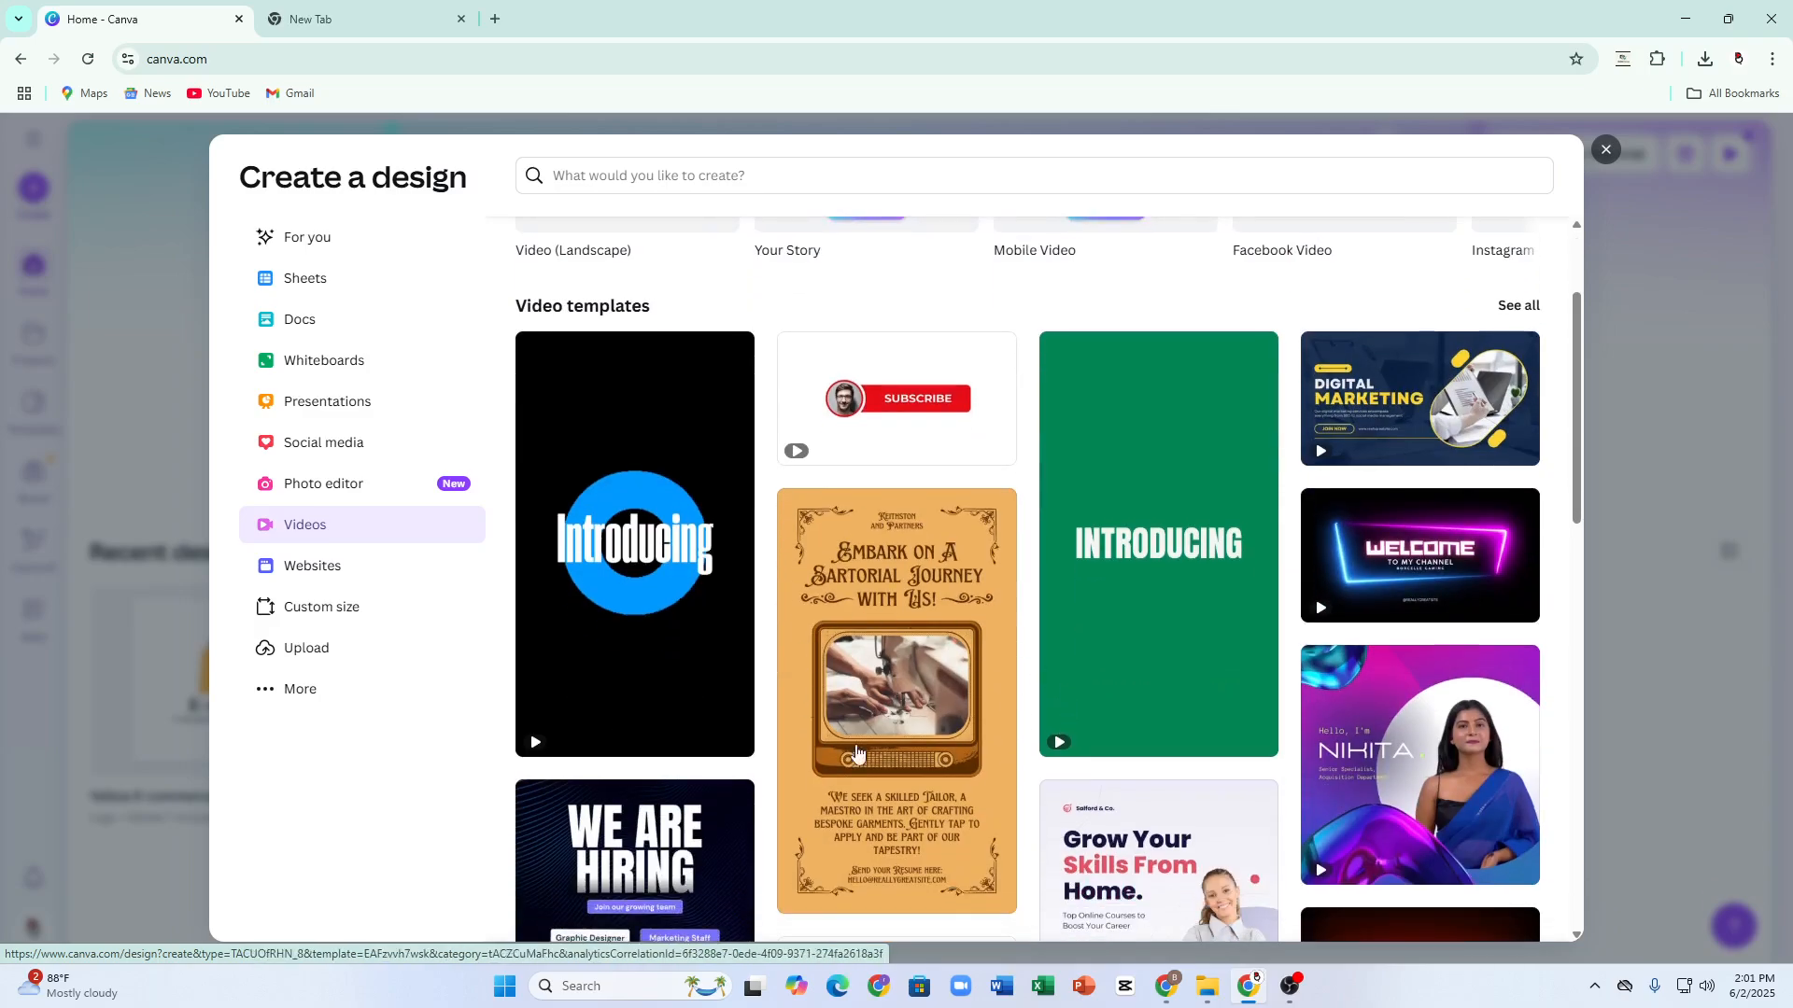
scroll(1025, 651, down, 2)
scroll(1025, 651, down, 6)
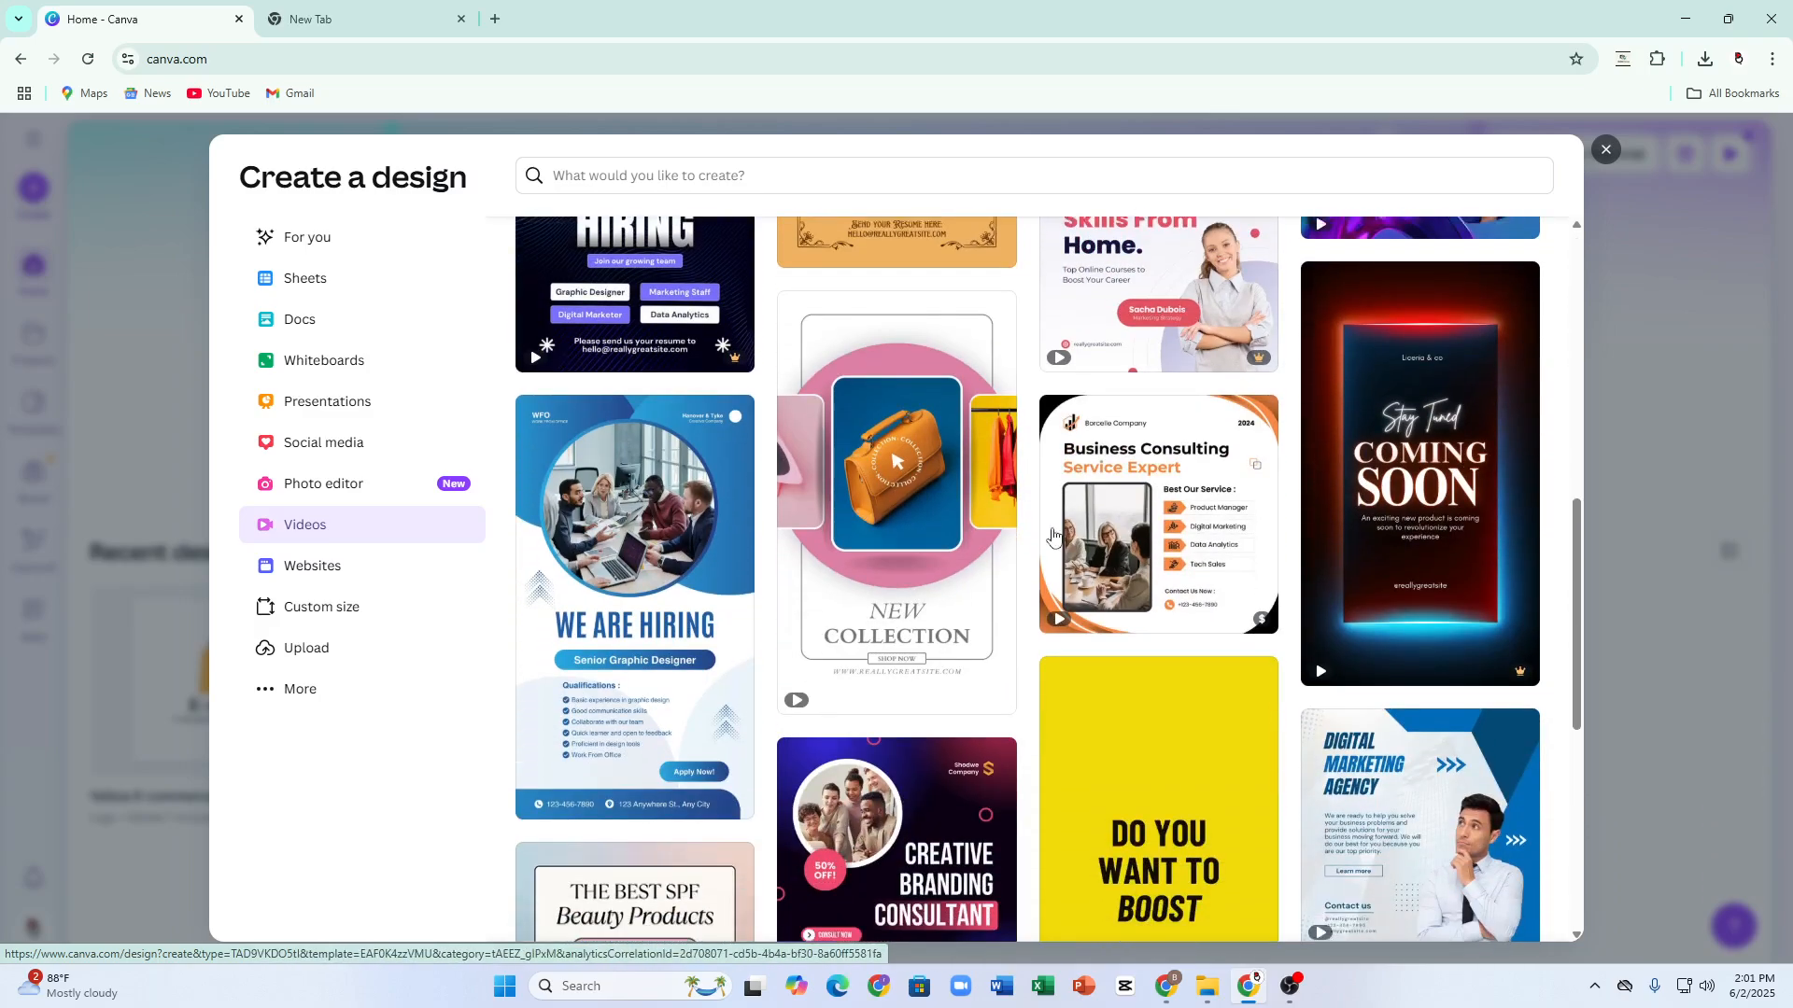
scroll(1129, 656, down, 2)
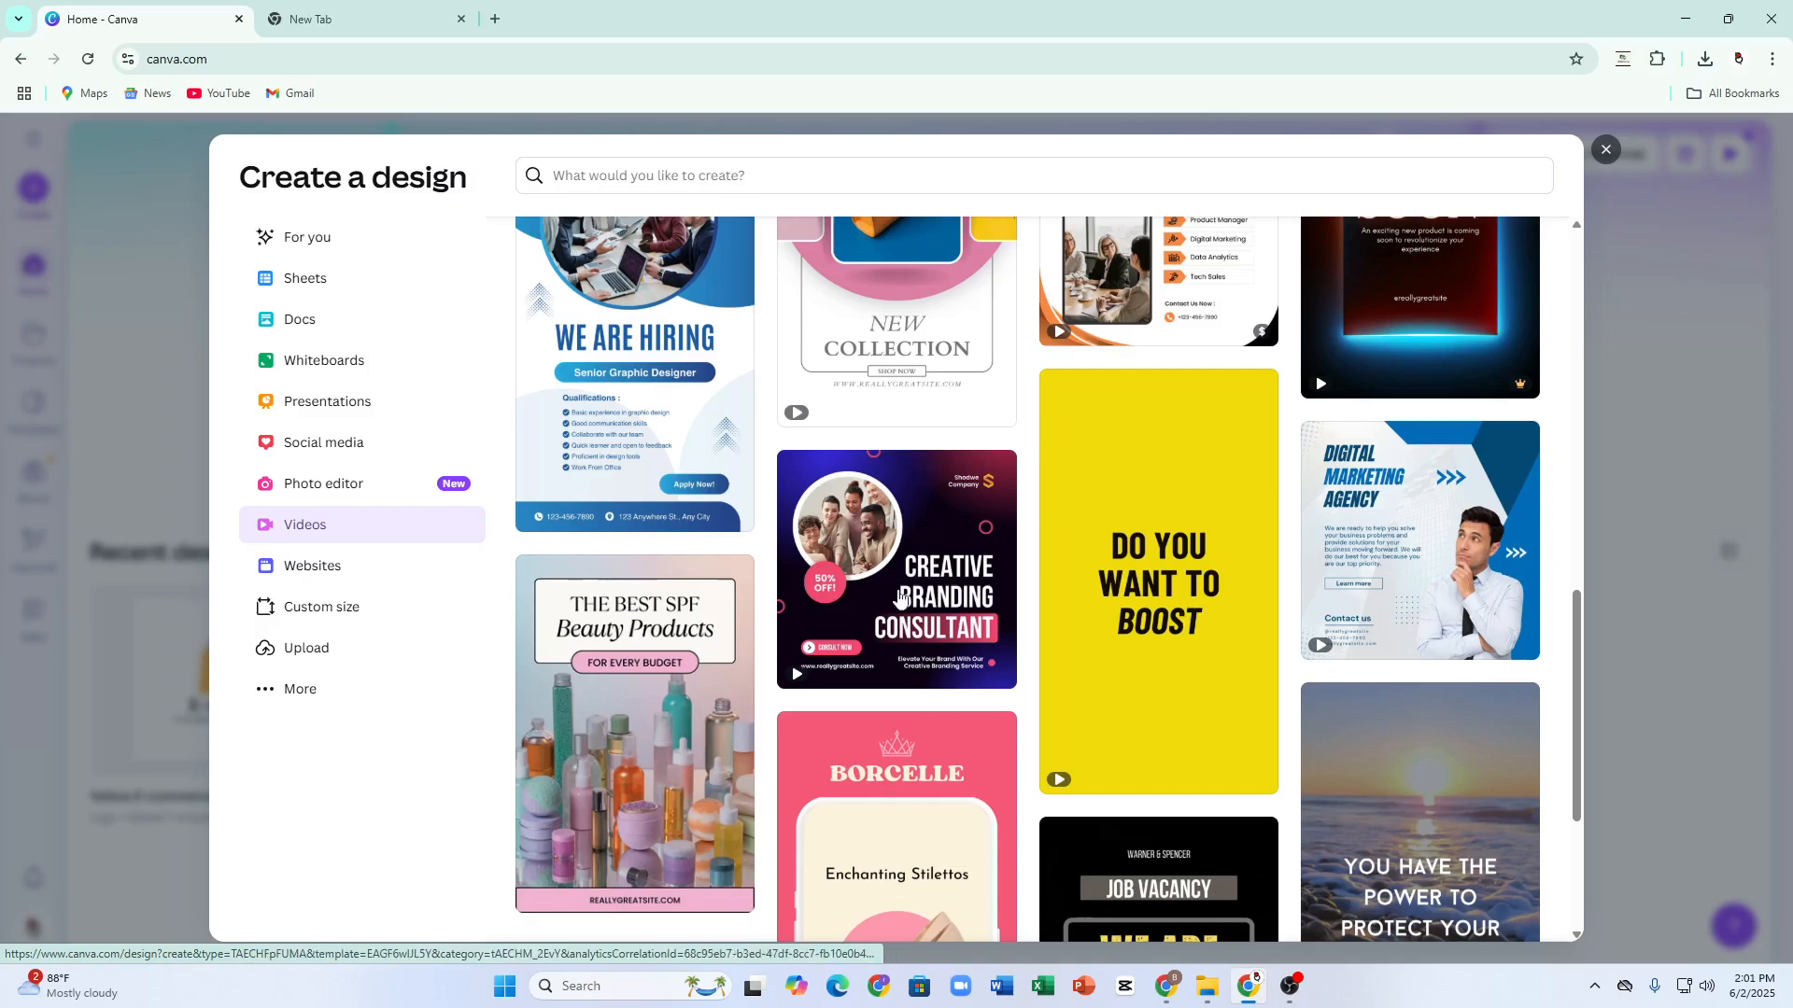
scroll(1149, 707, down, 1)
scroll(1149, 707, down, 2)
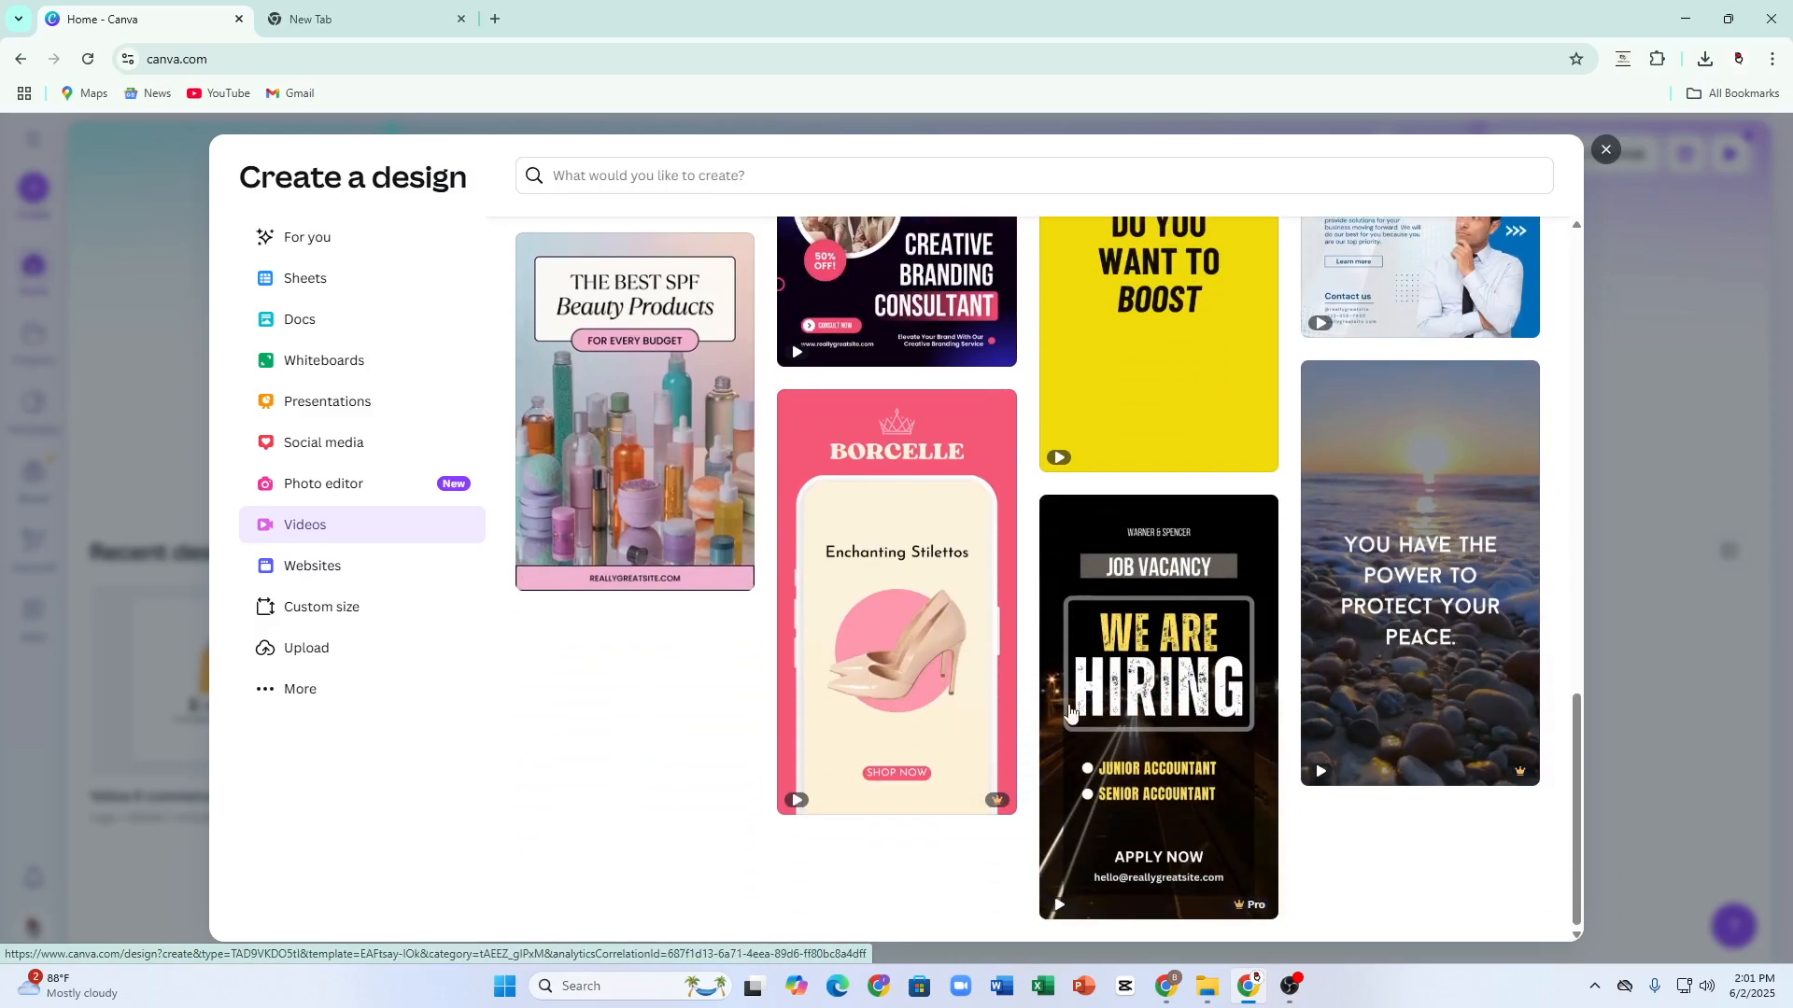
scroll(996, 560, up, 3)
scroll(995, 561, up, 3)
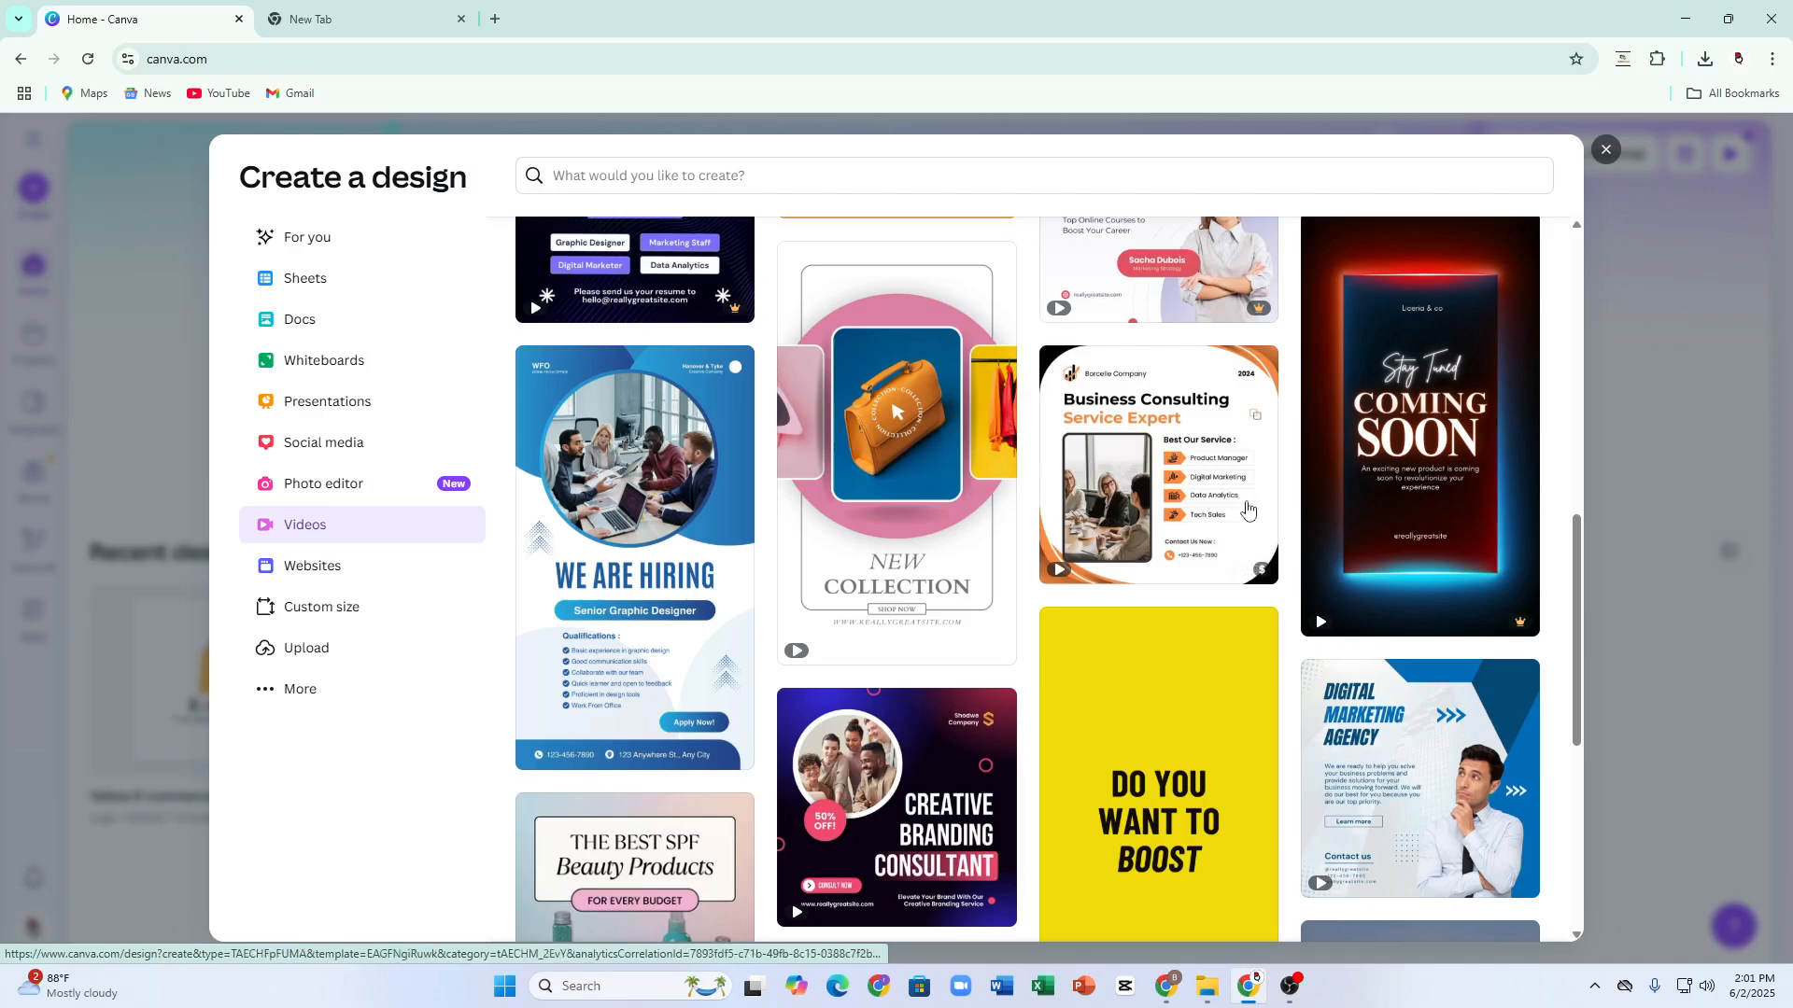
scroll(738, 511, up, 1)
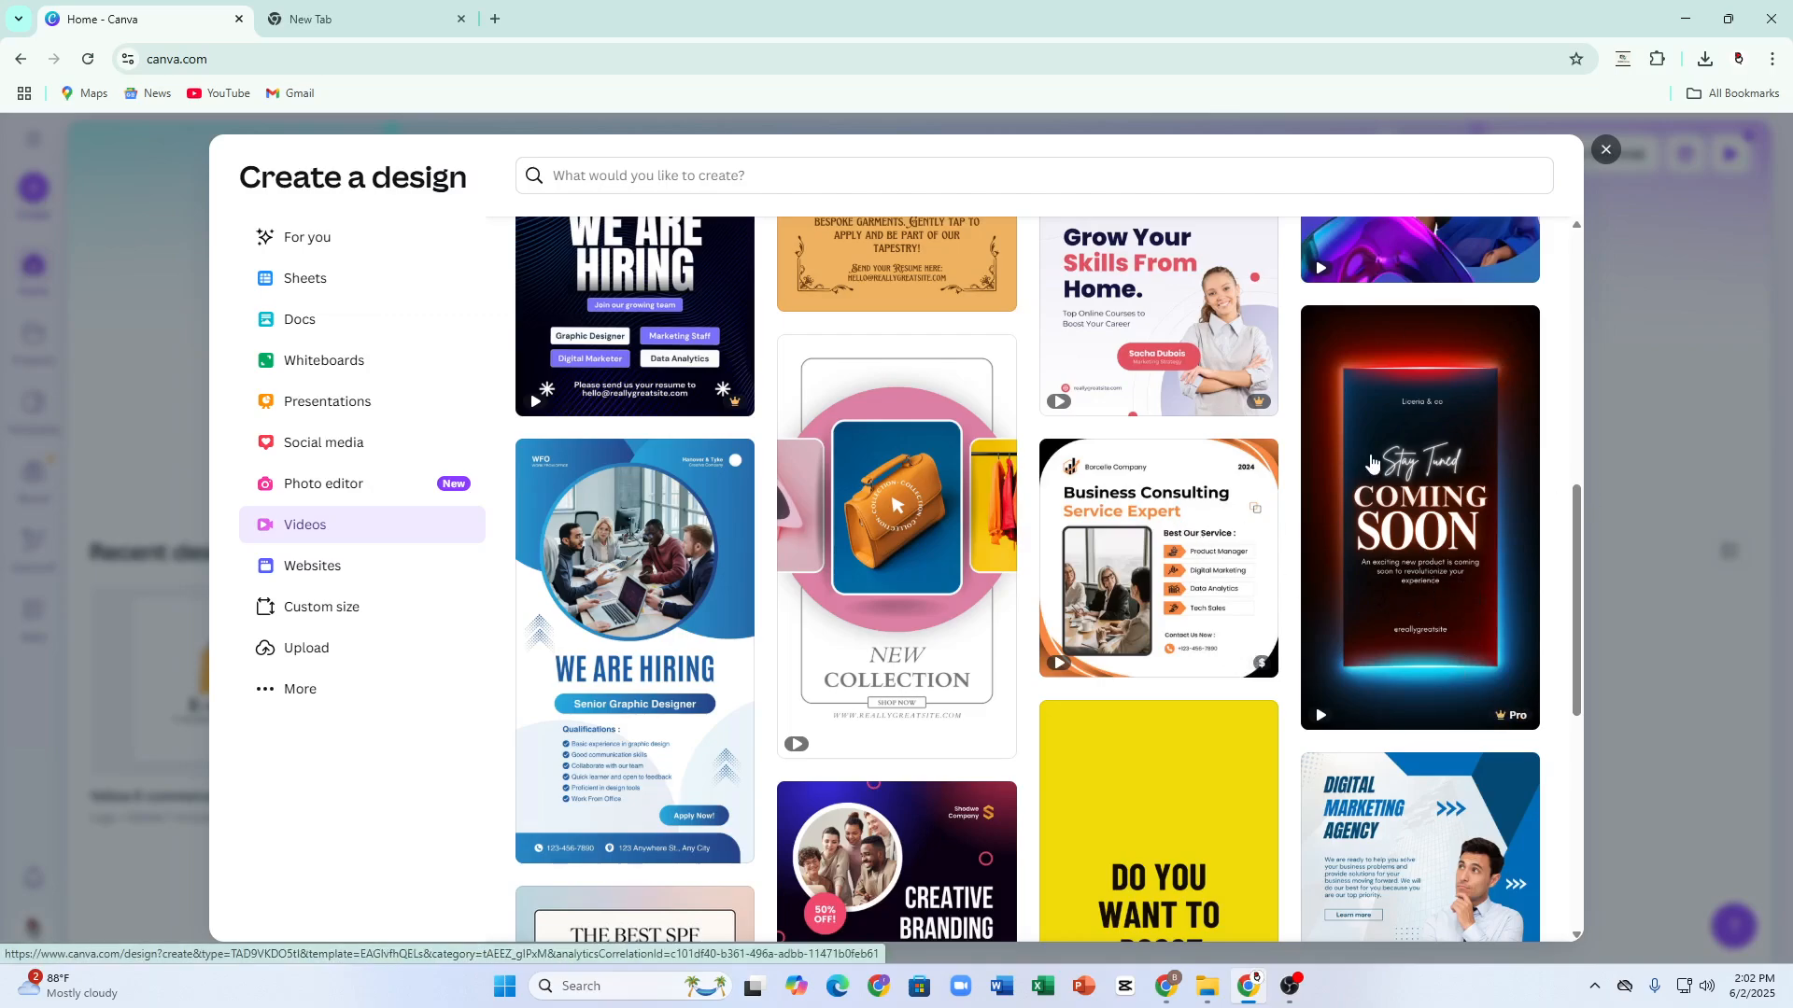
scroll(662, 568, up, 3)
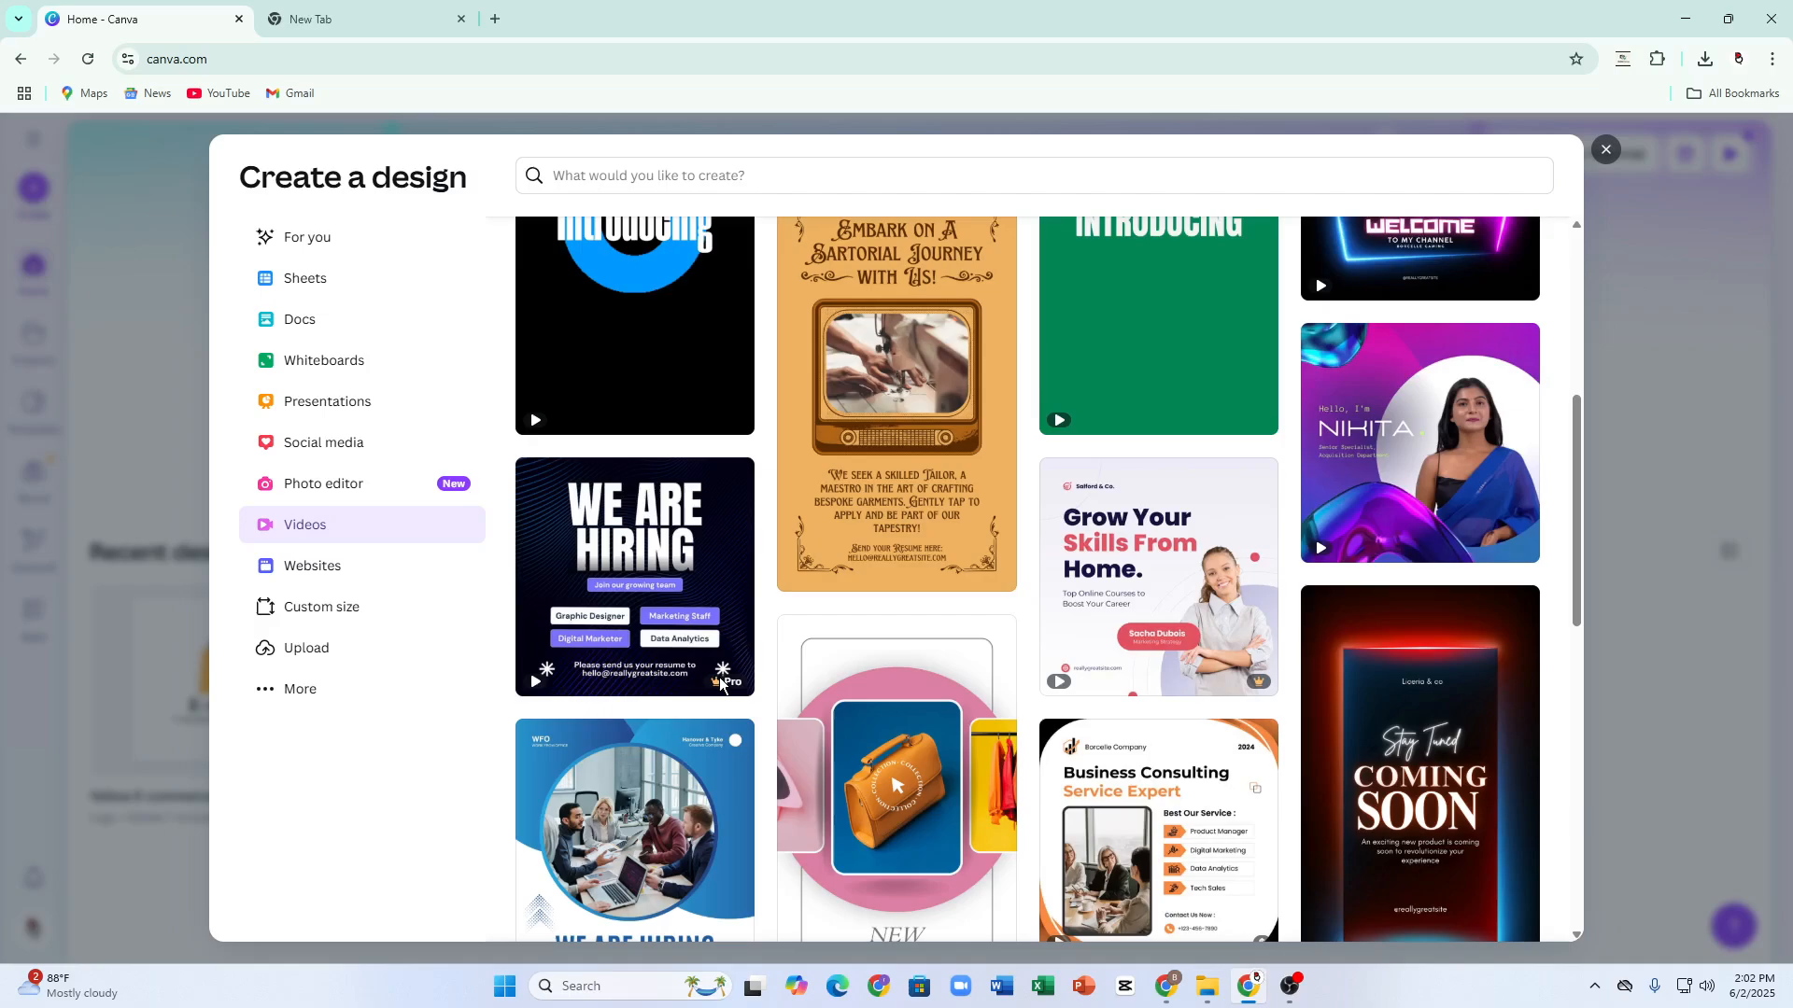
scroll(719, 686, up, 3)
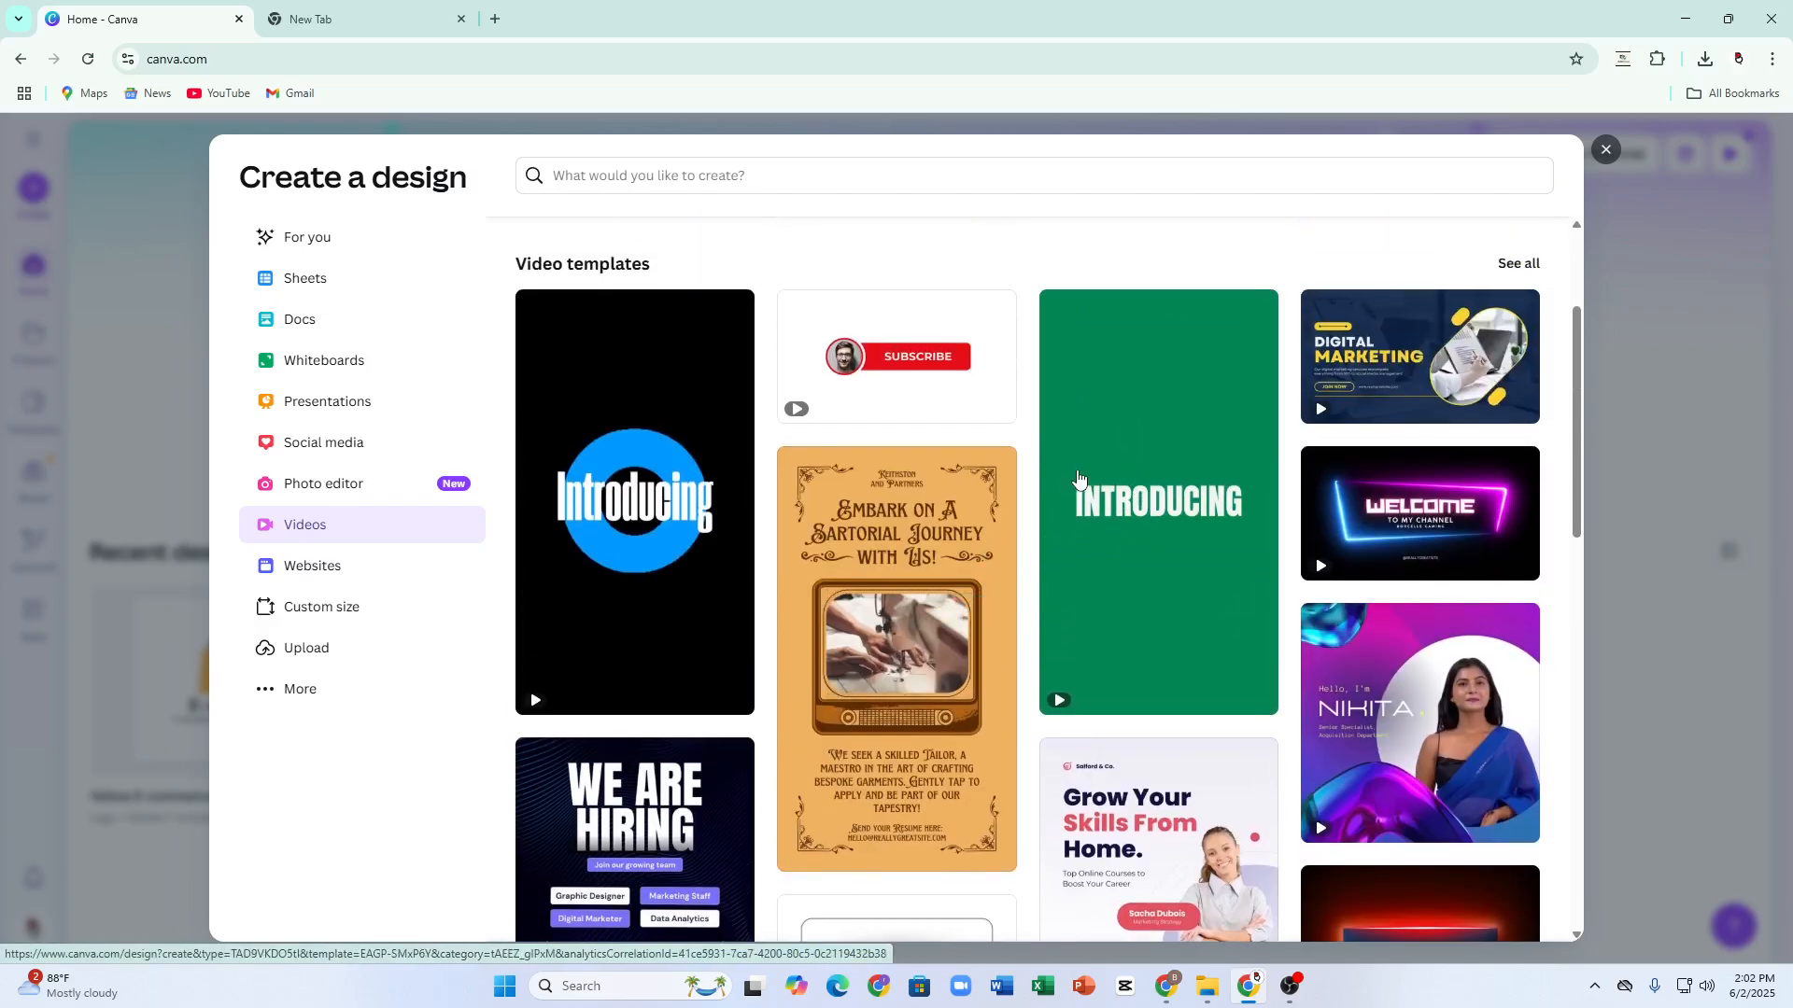
scroll(626, 684, down, 2)
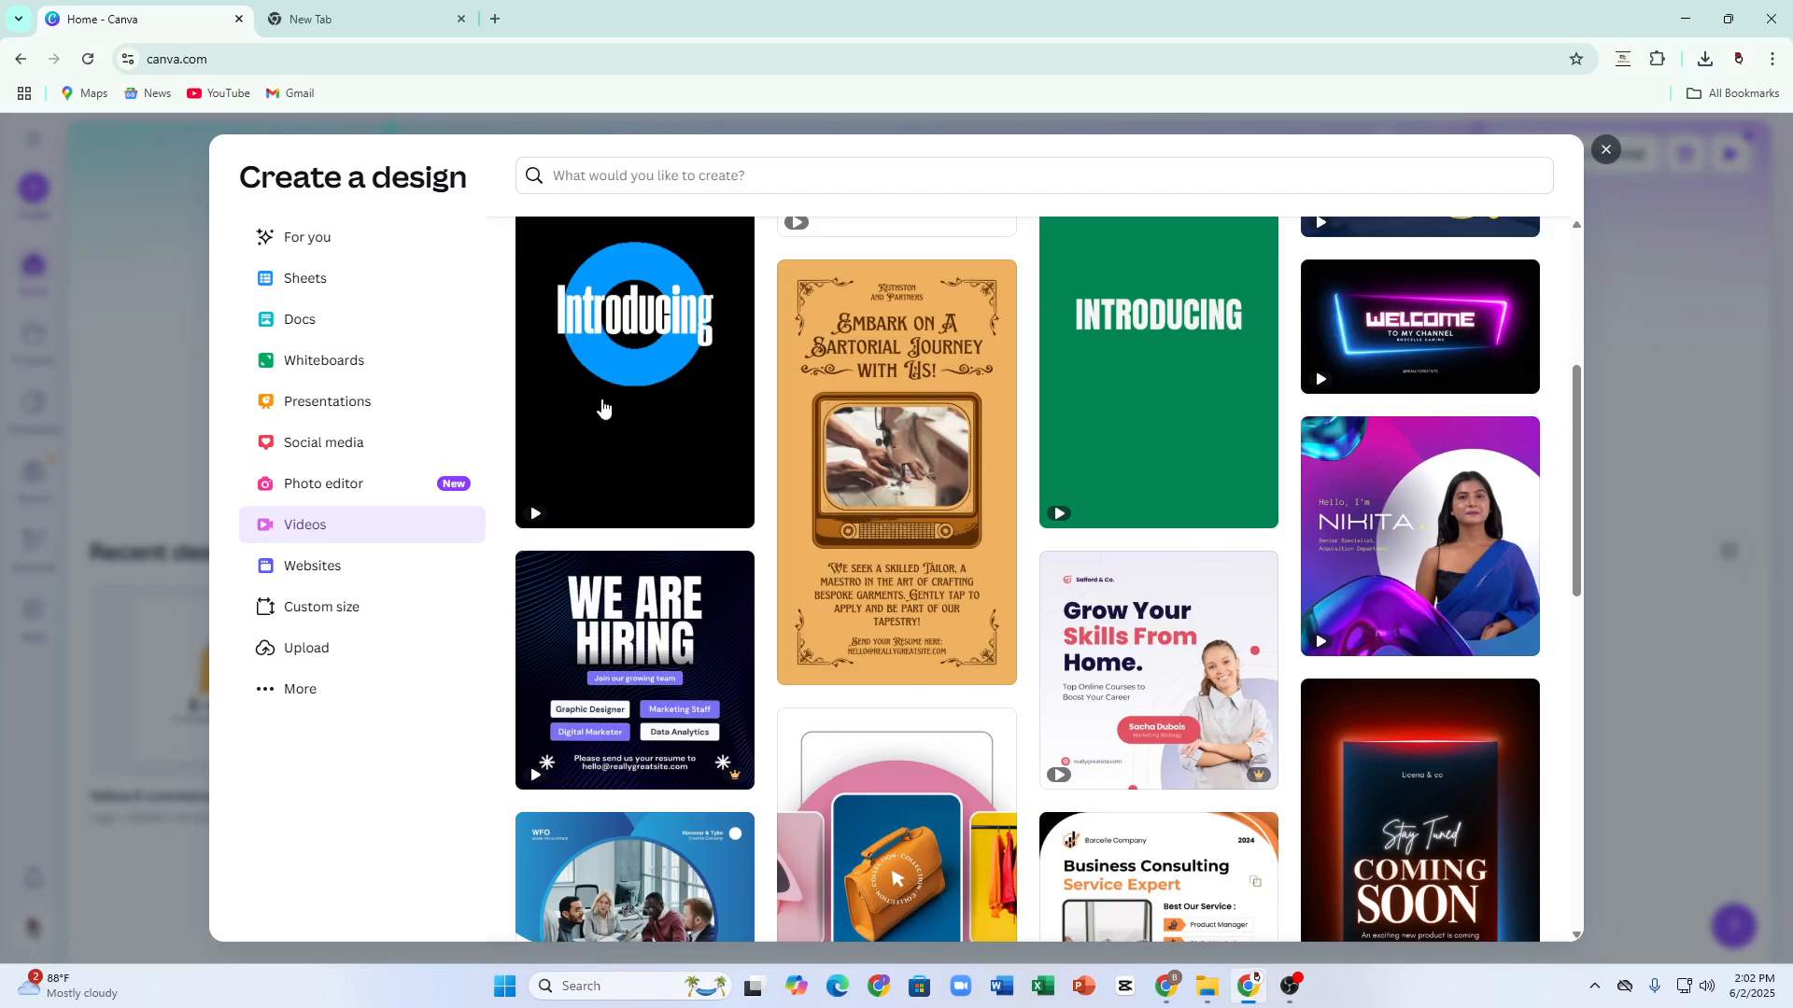
scroll(650, 324, up, 4)
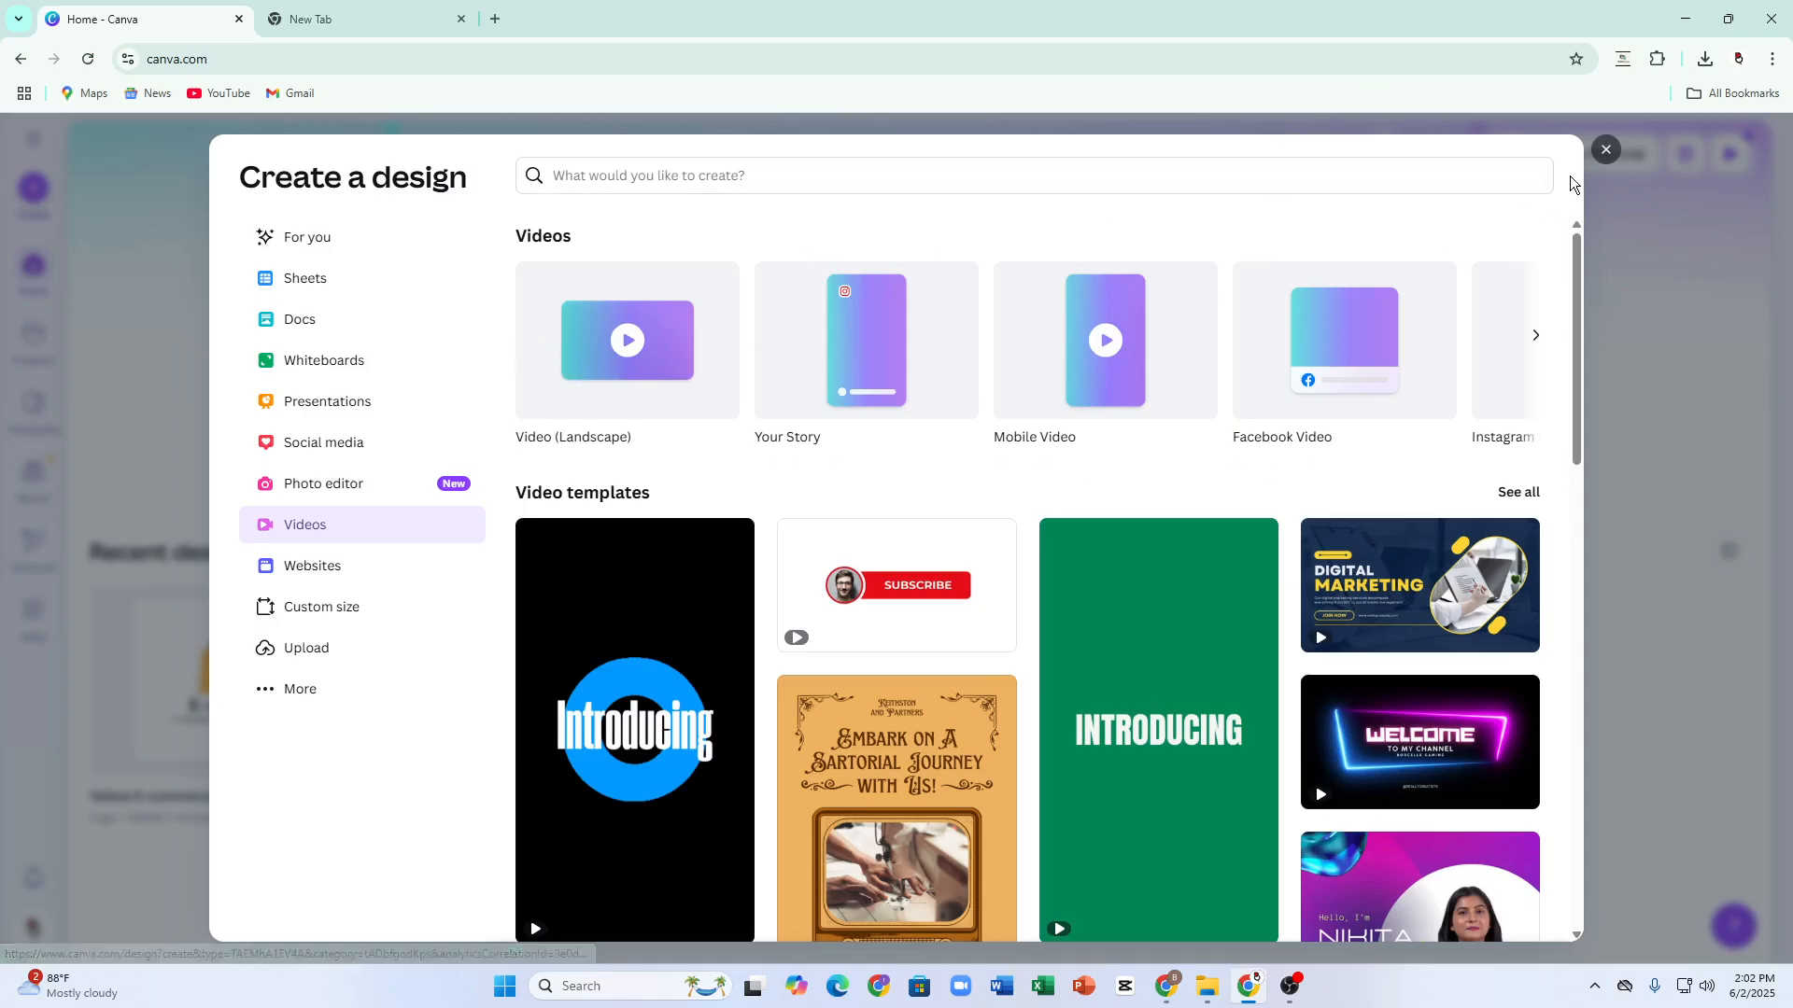
click(1606, 150)
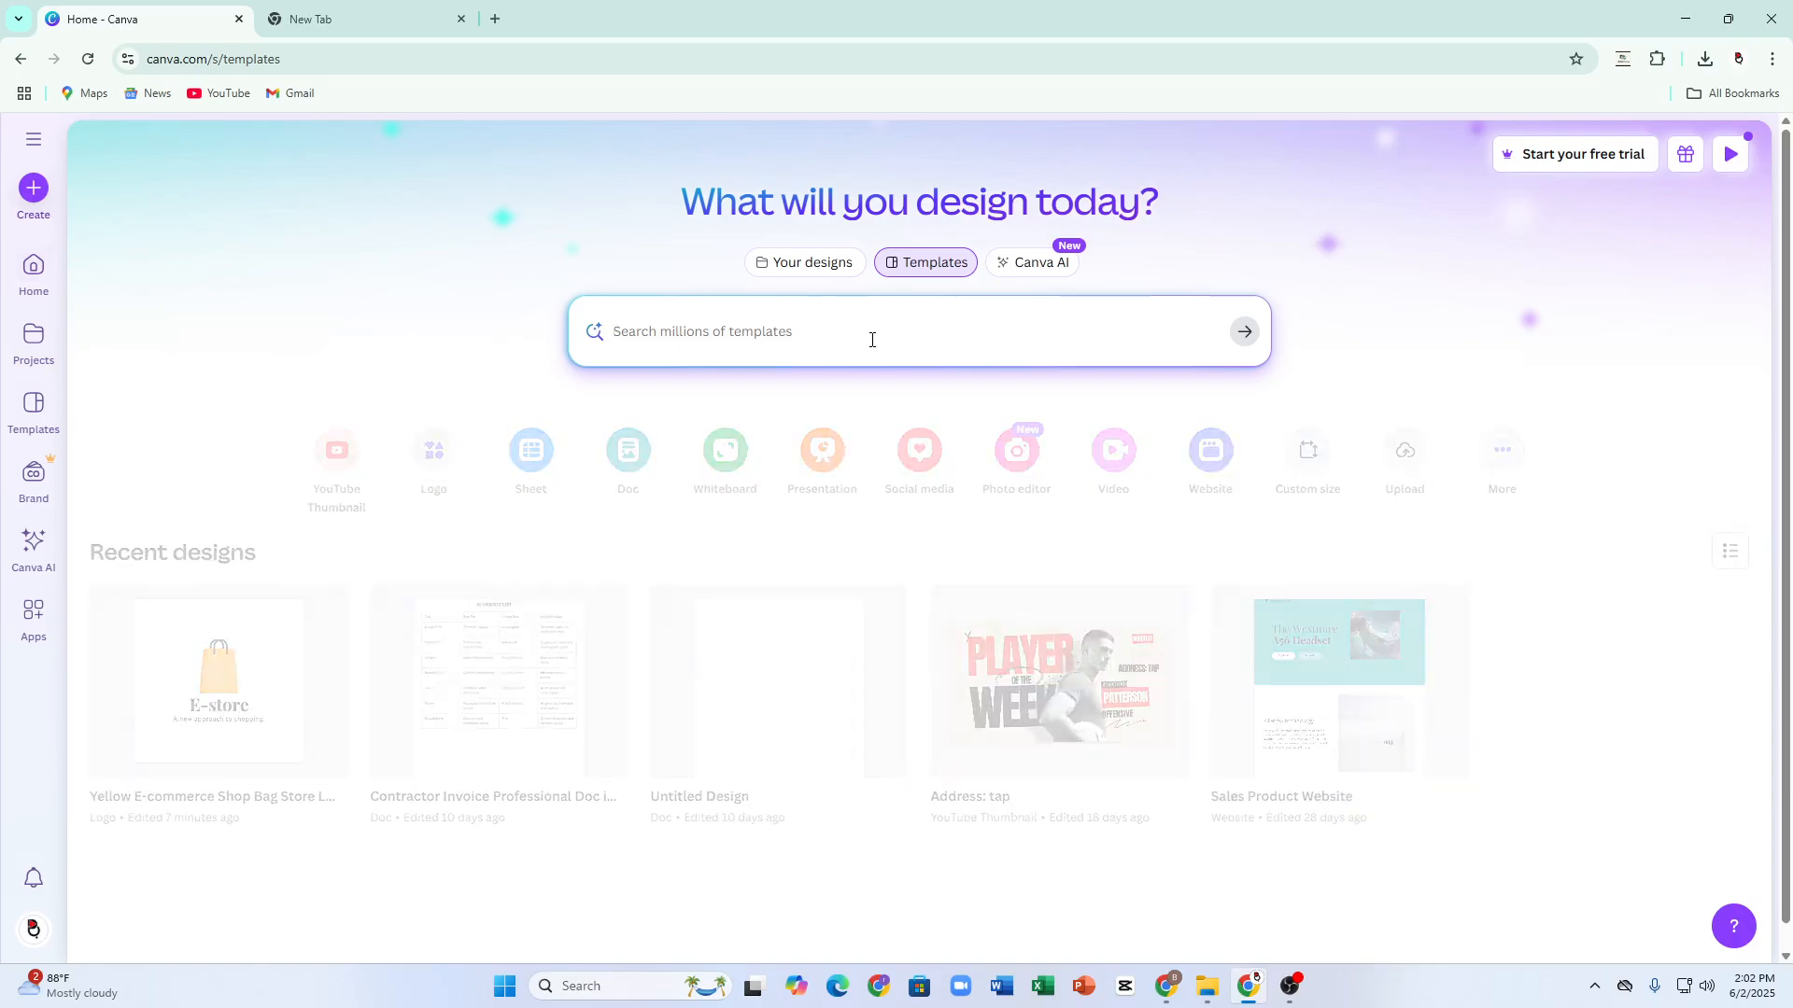
Search the template library for "website"
click(872, 339)
text(website)
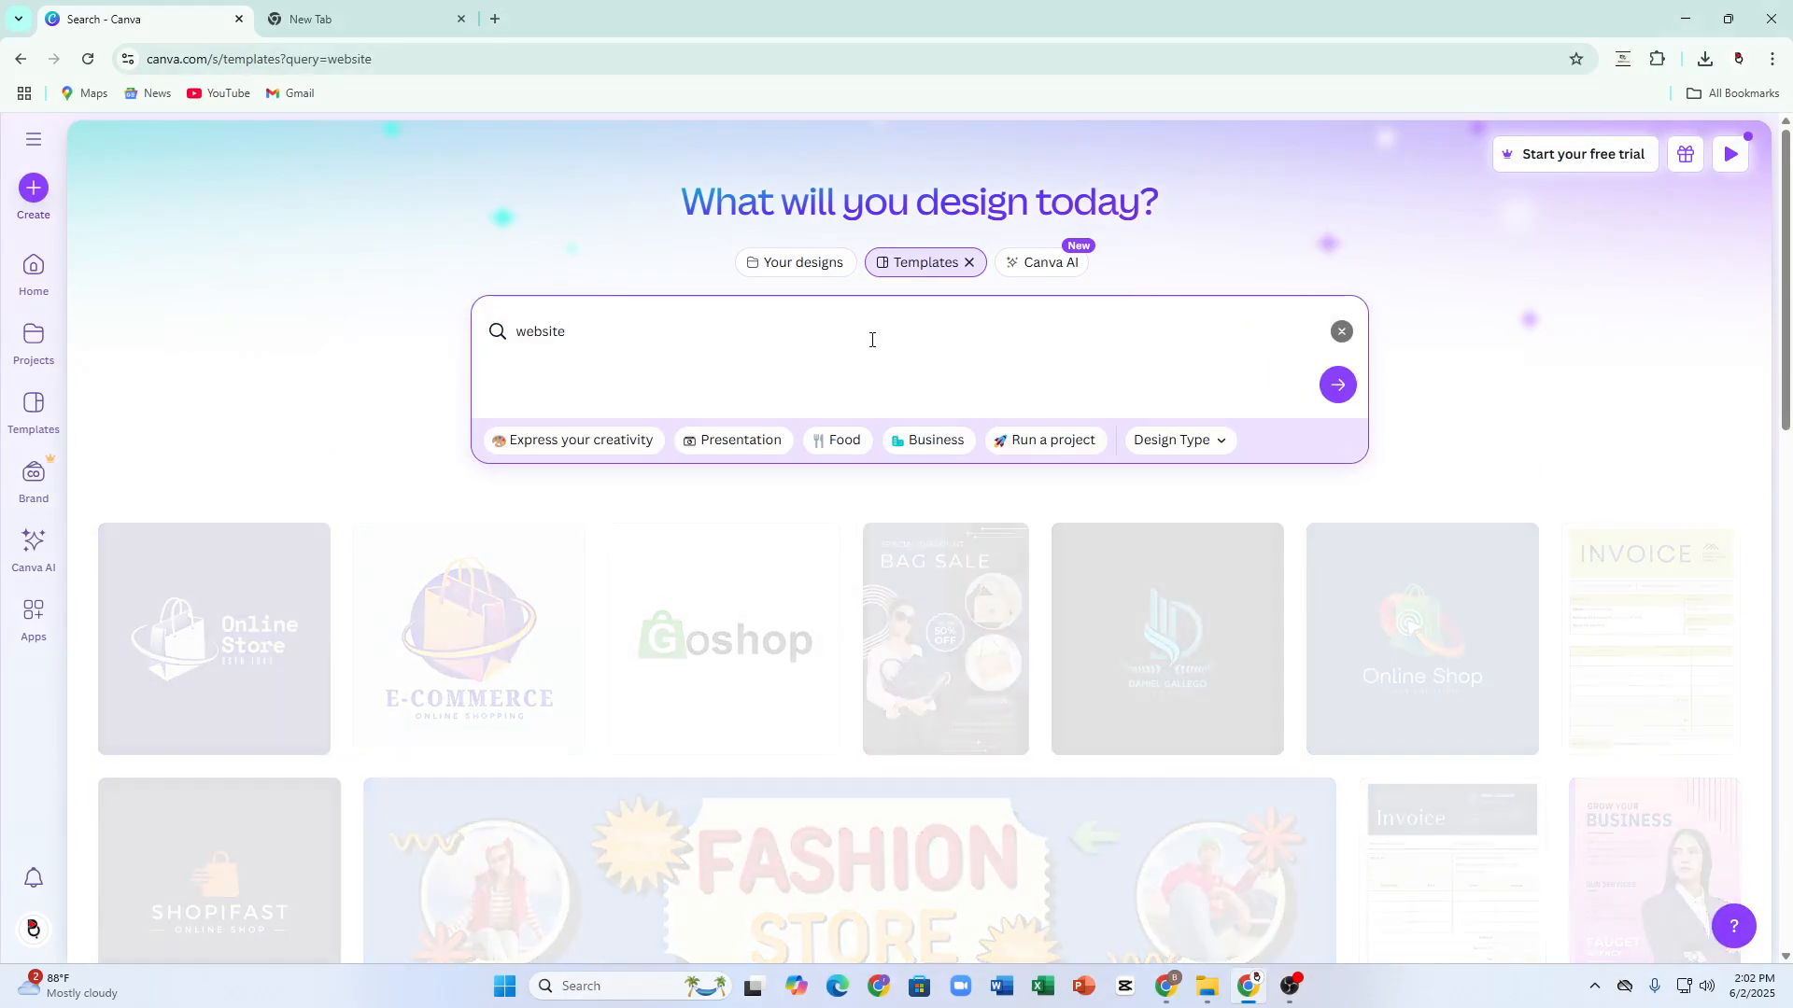
key(Return)
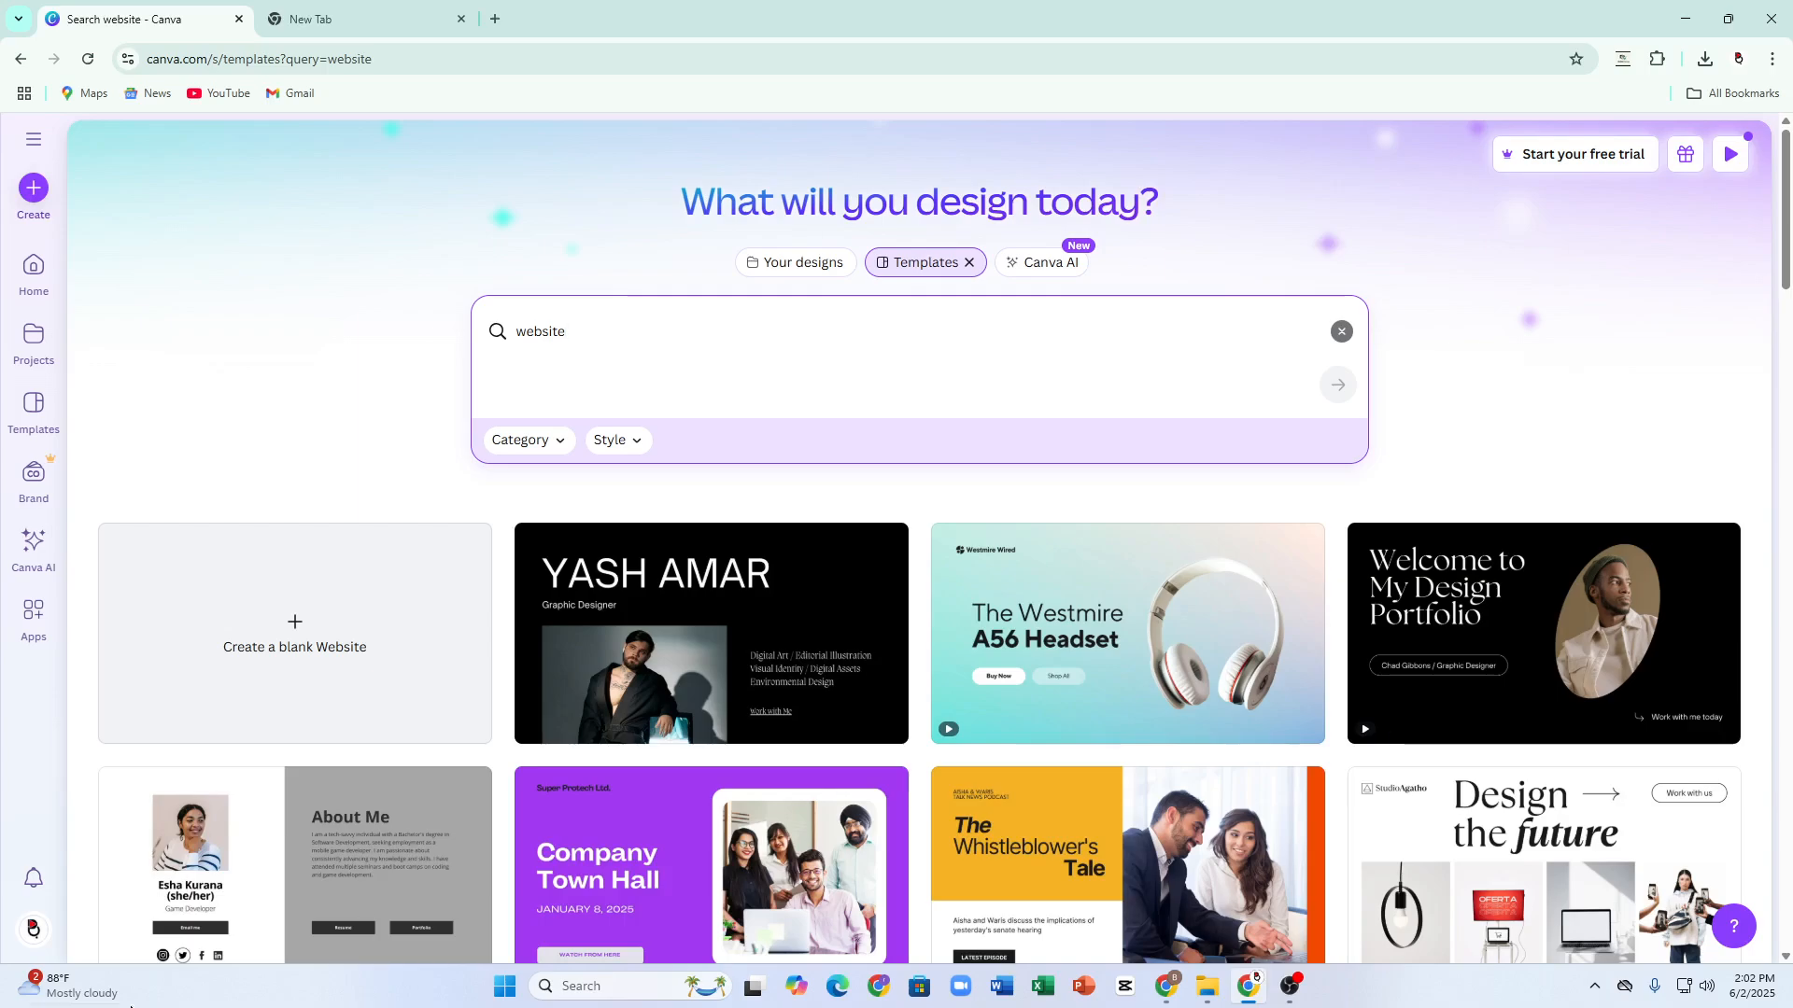
Browse the website templates and preview the black Pro interior designer portfolio, checking its licence type, and close the preview
scroll(566, 332, down, 3)
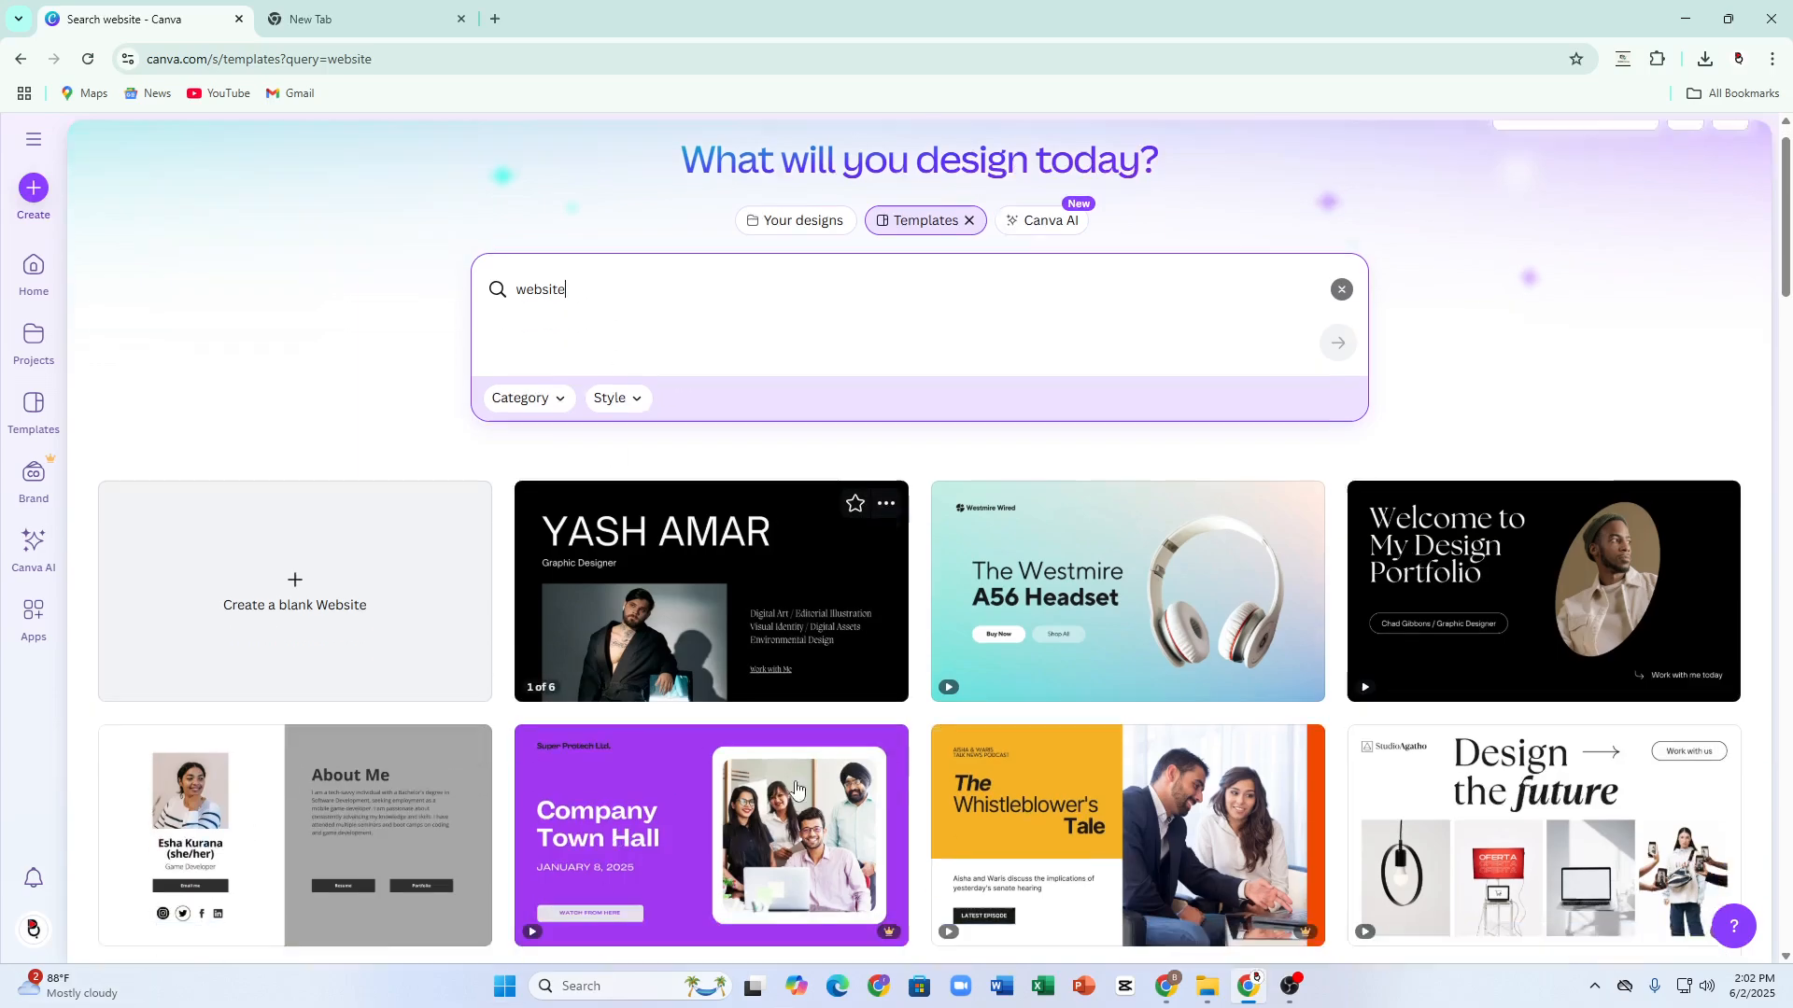
scroll(1730, 642, down, 6)
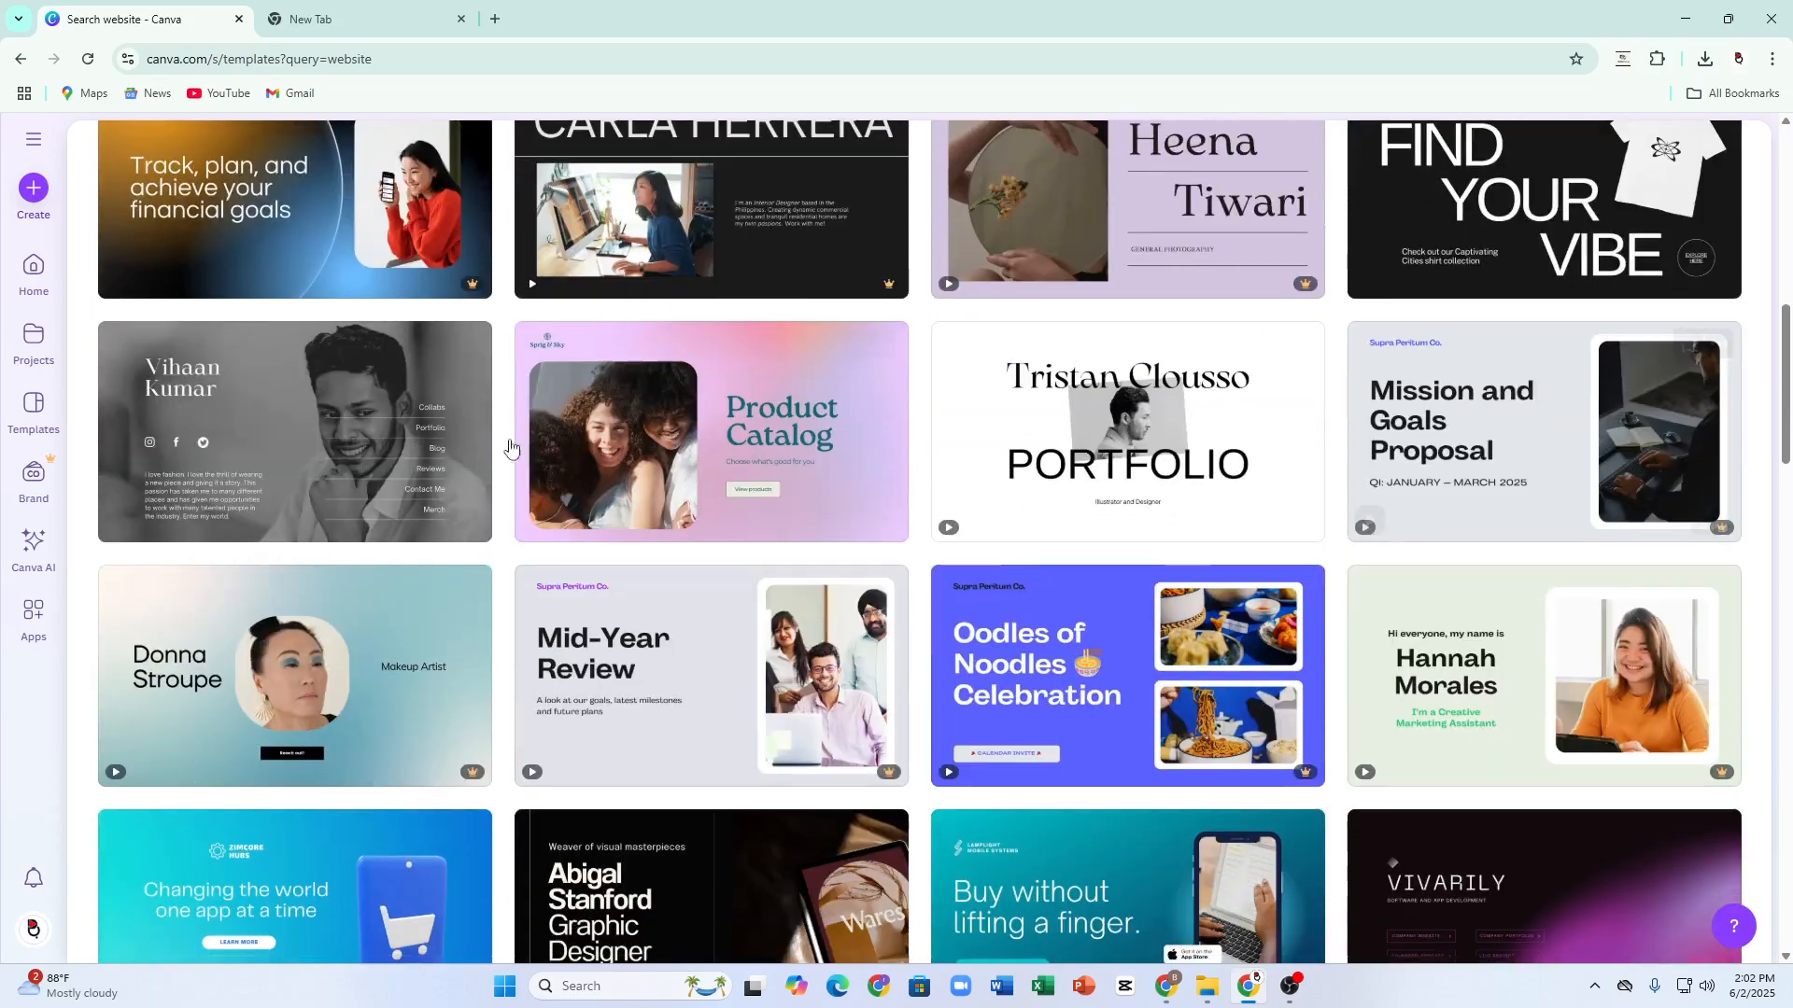
scroll(865, 743, up, 4)
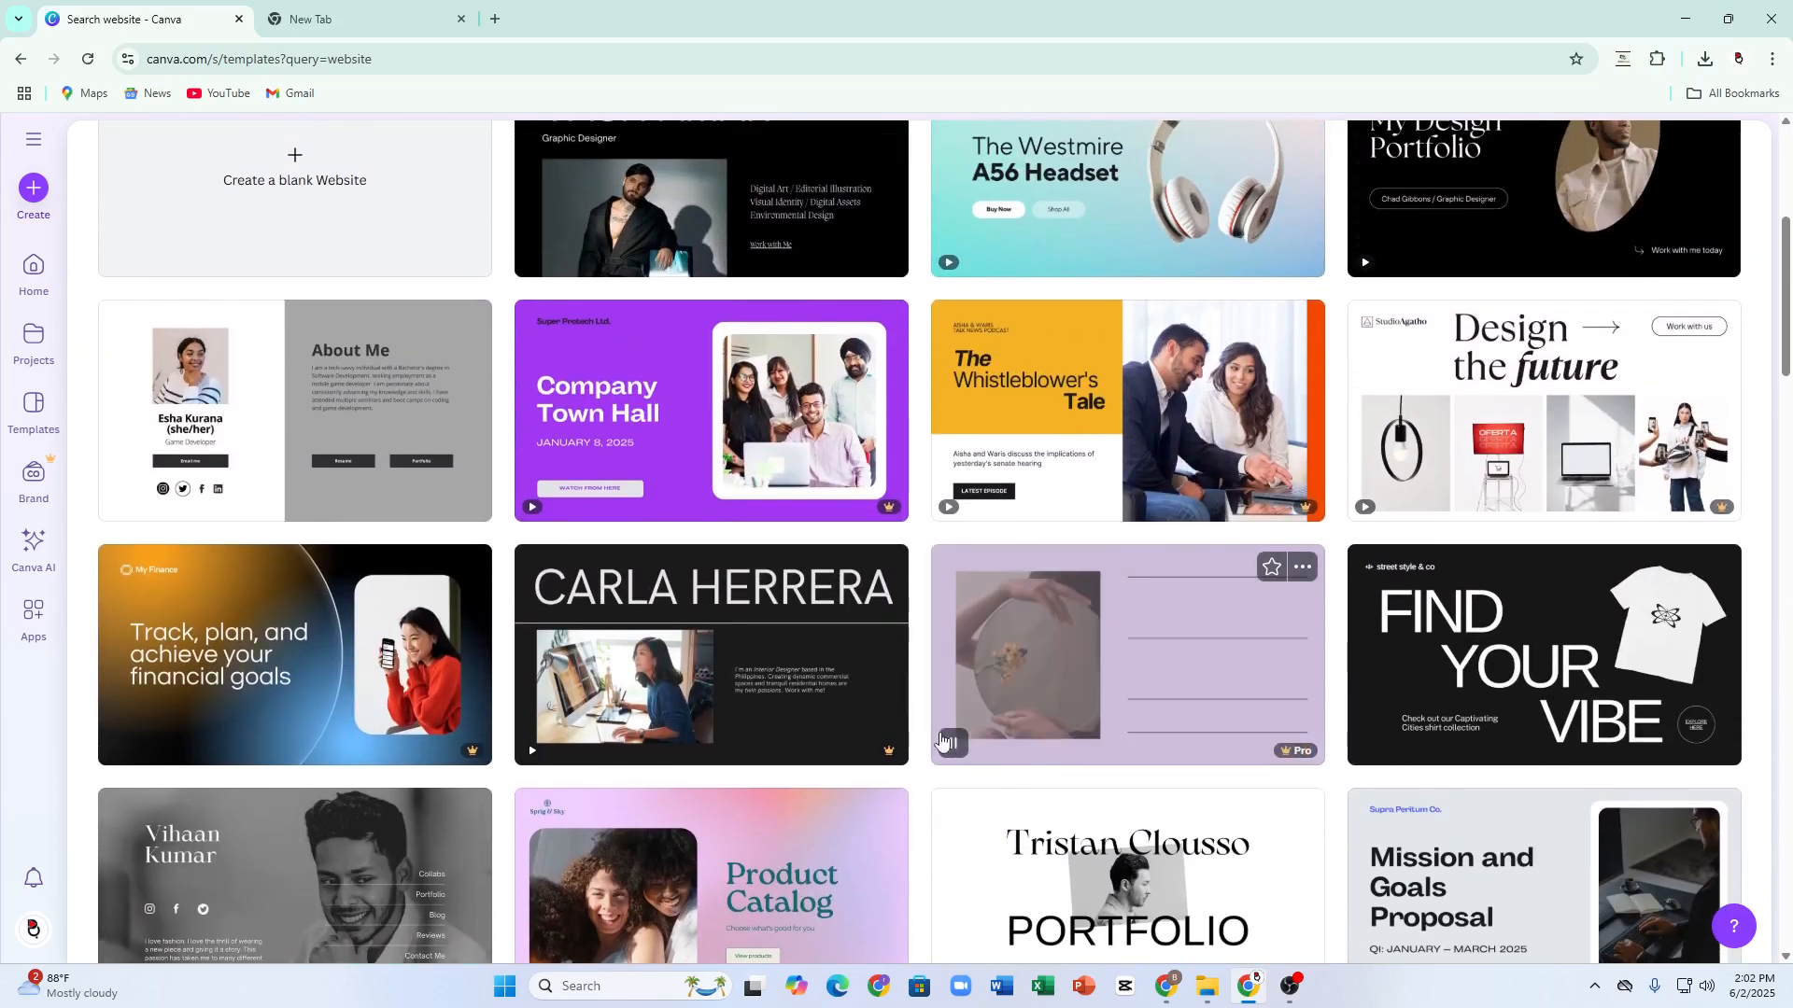
scroll(1188, 703, down, 4)
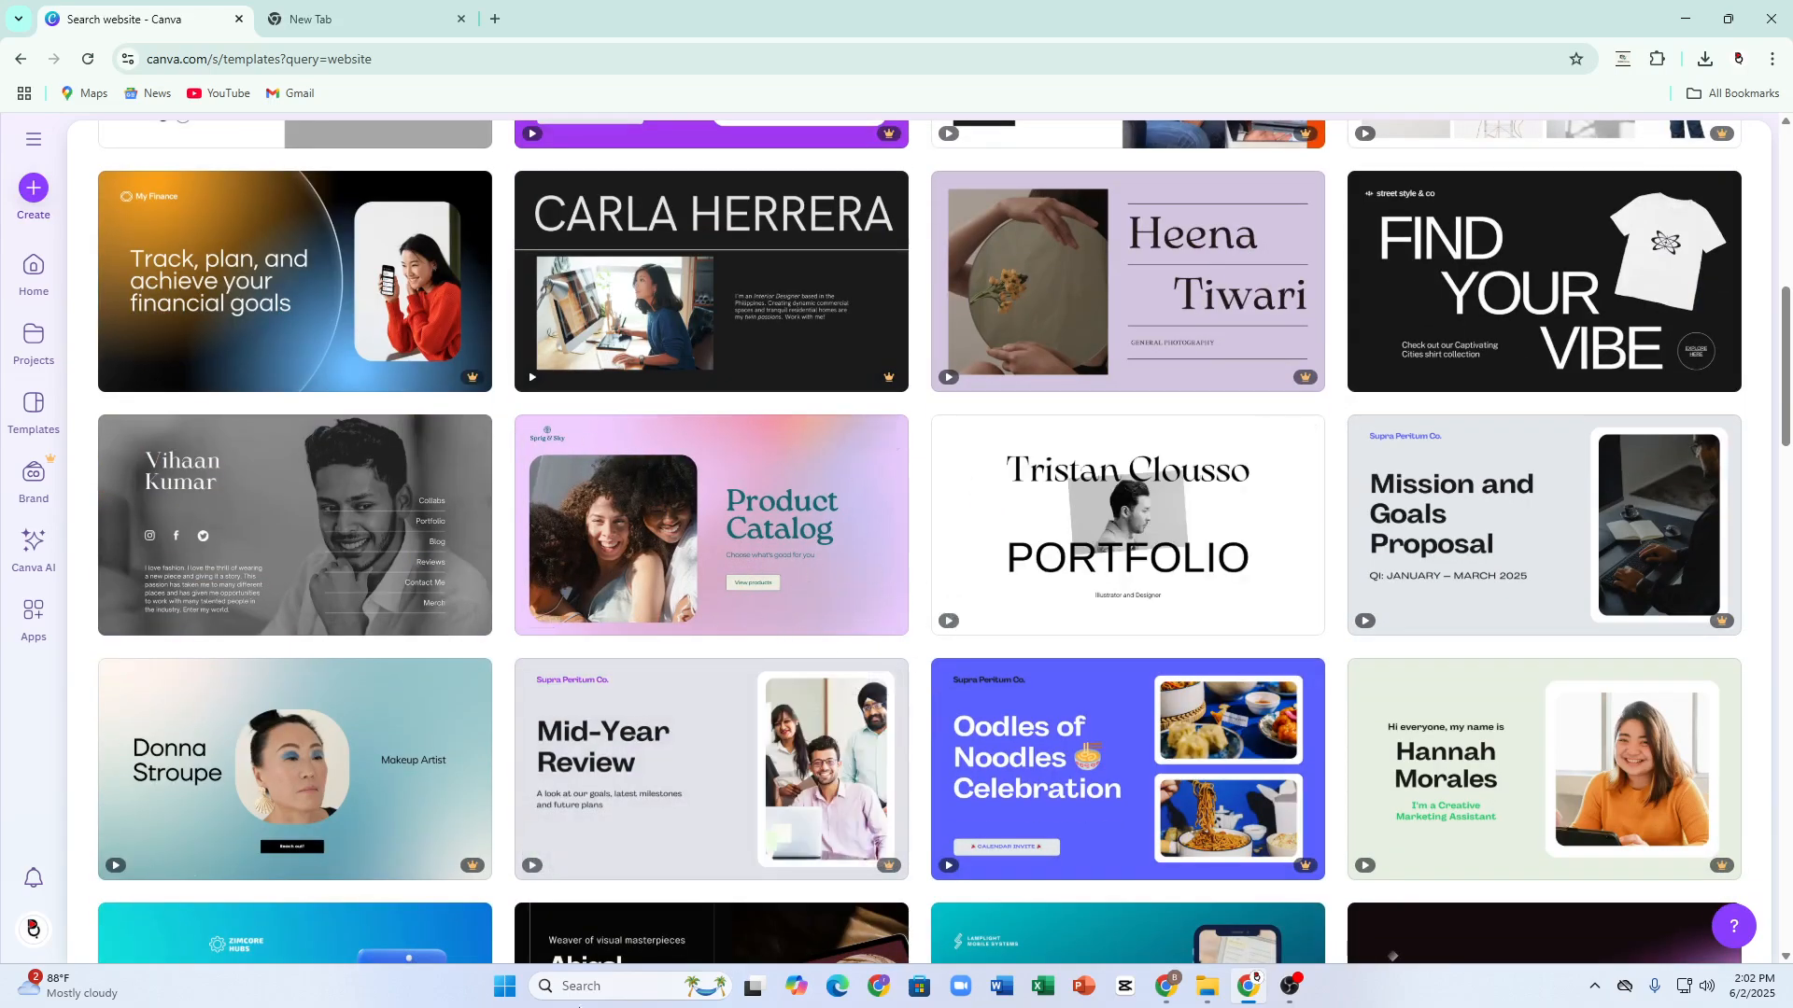
scroll(868, 560, up, 4)
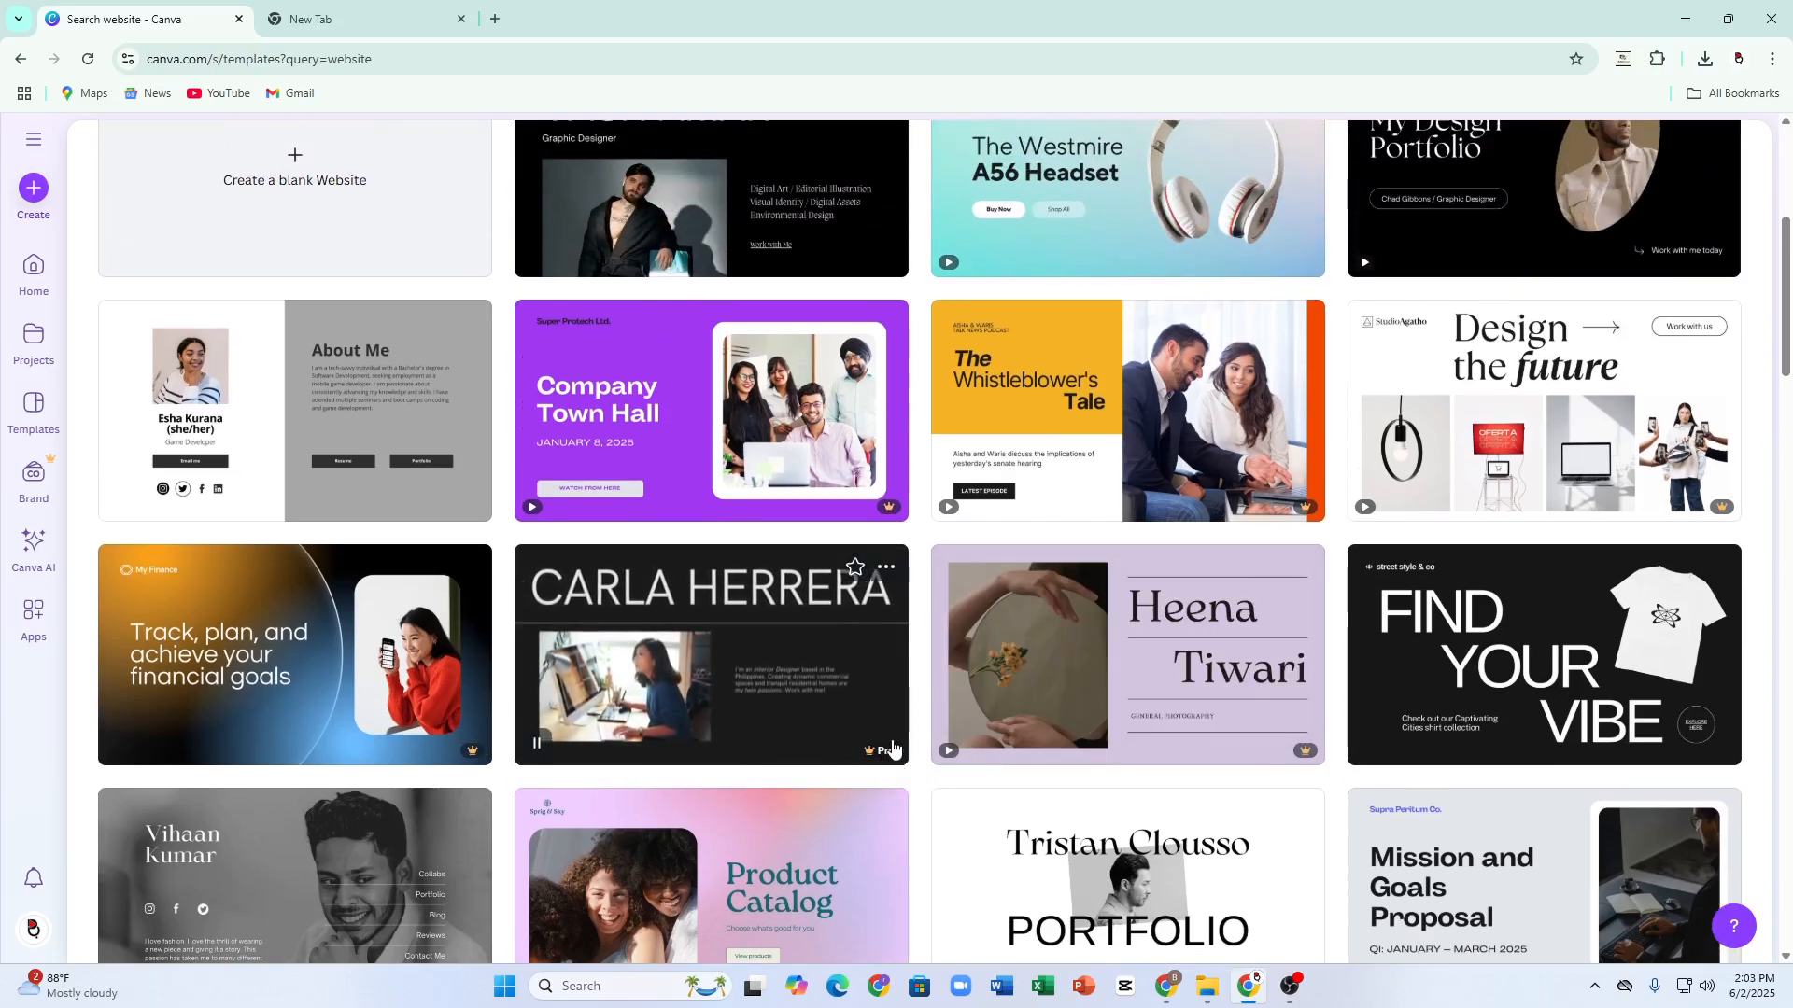
click(740, 632)
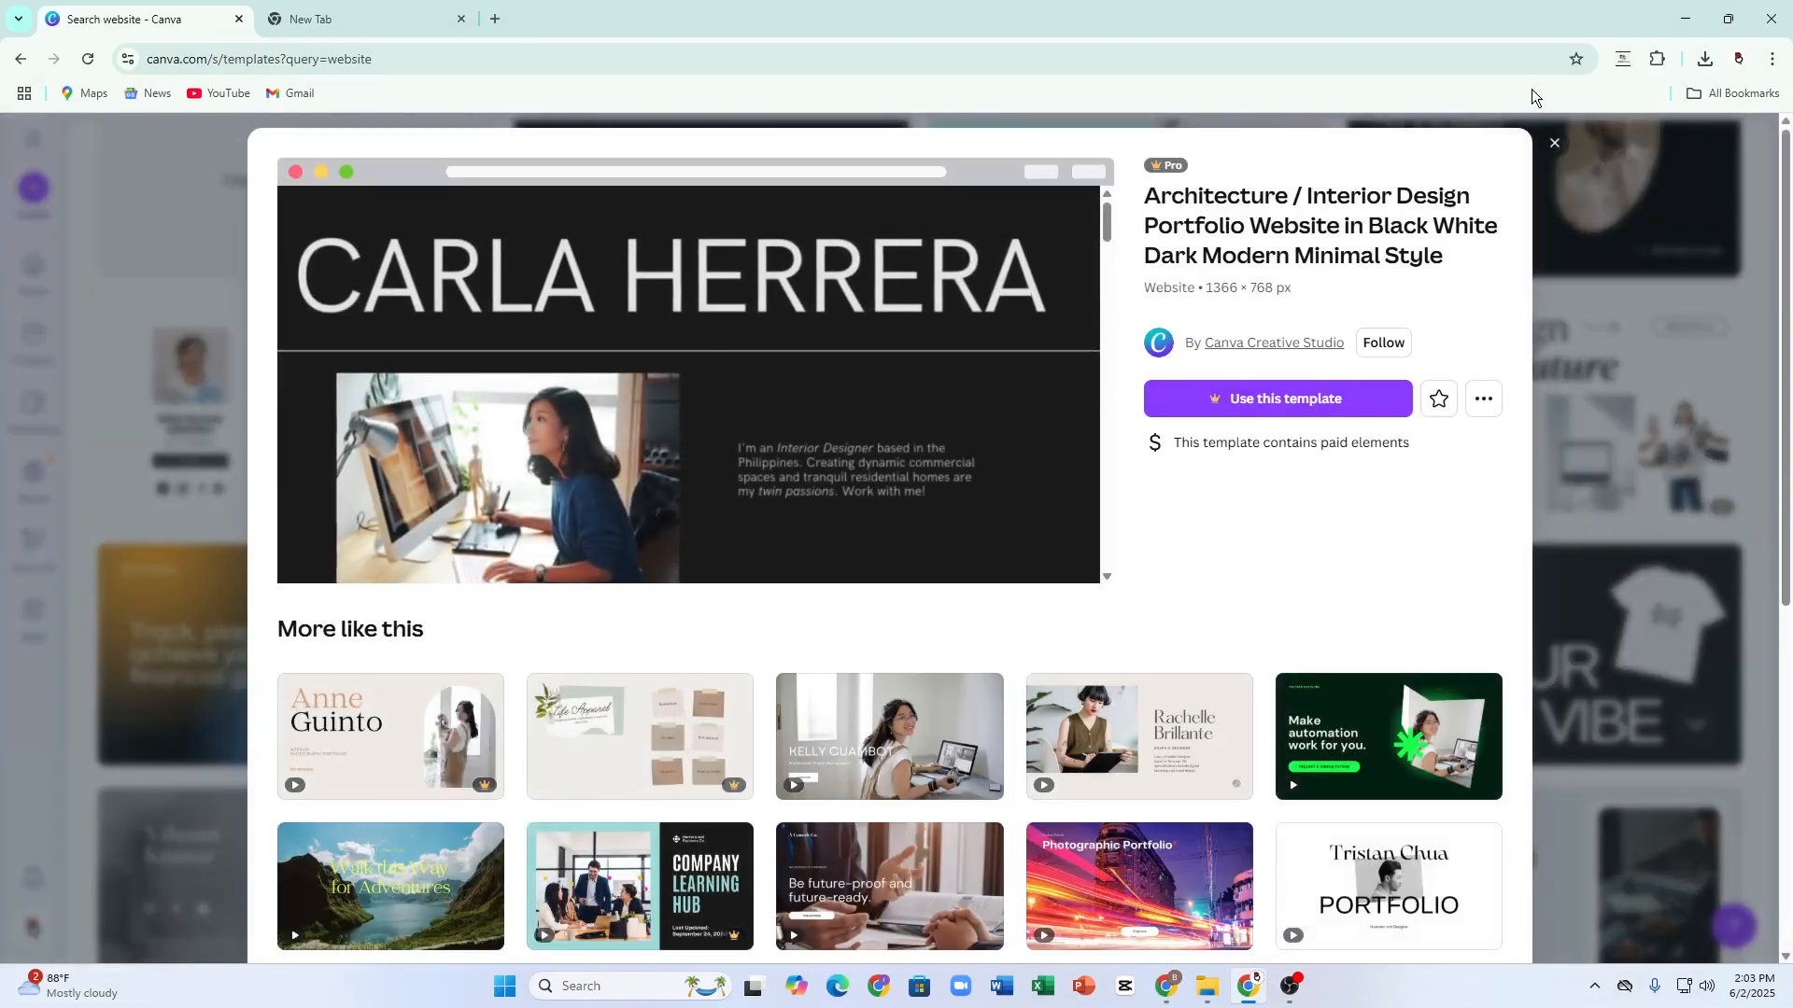
click(1553, 142)
scroll(993, 350, up, 5)
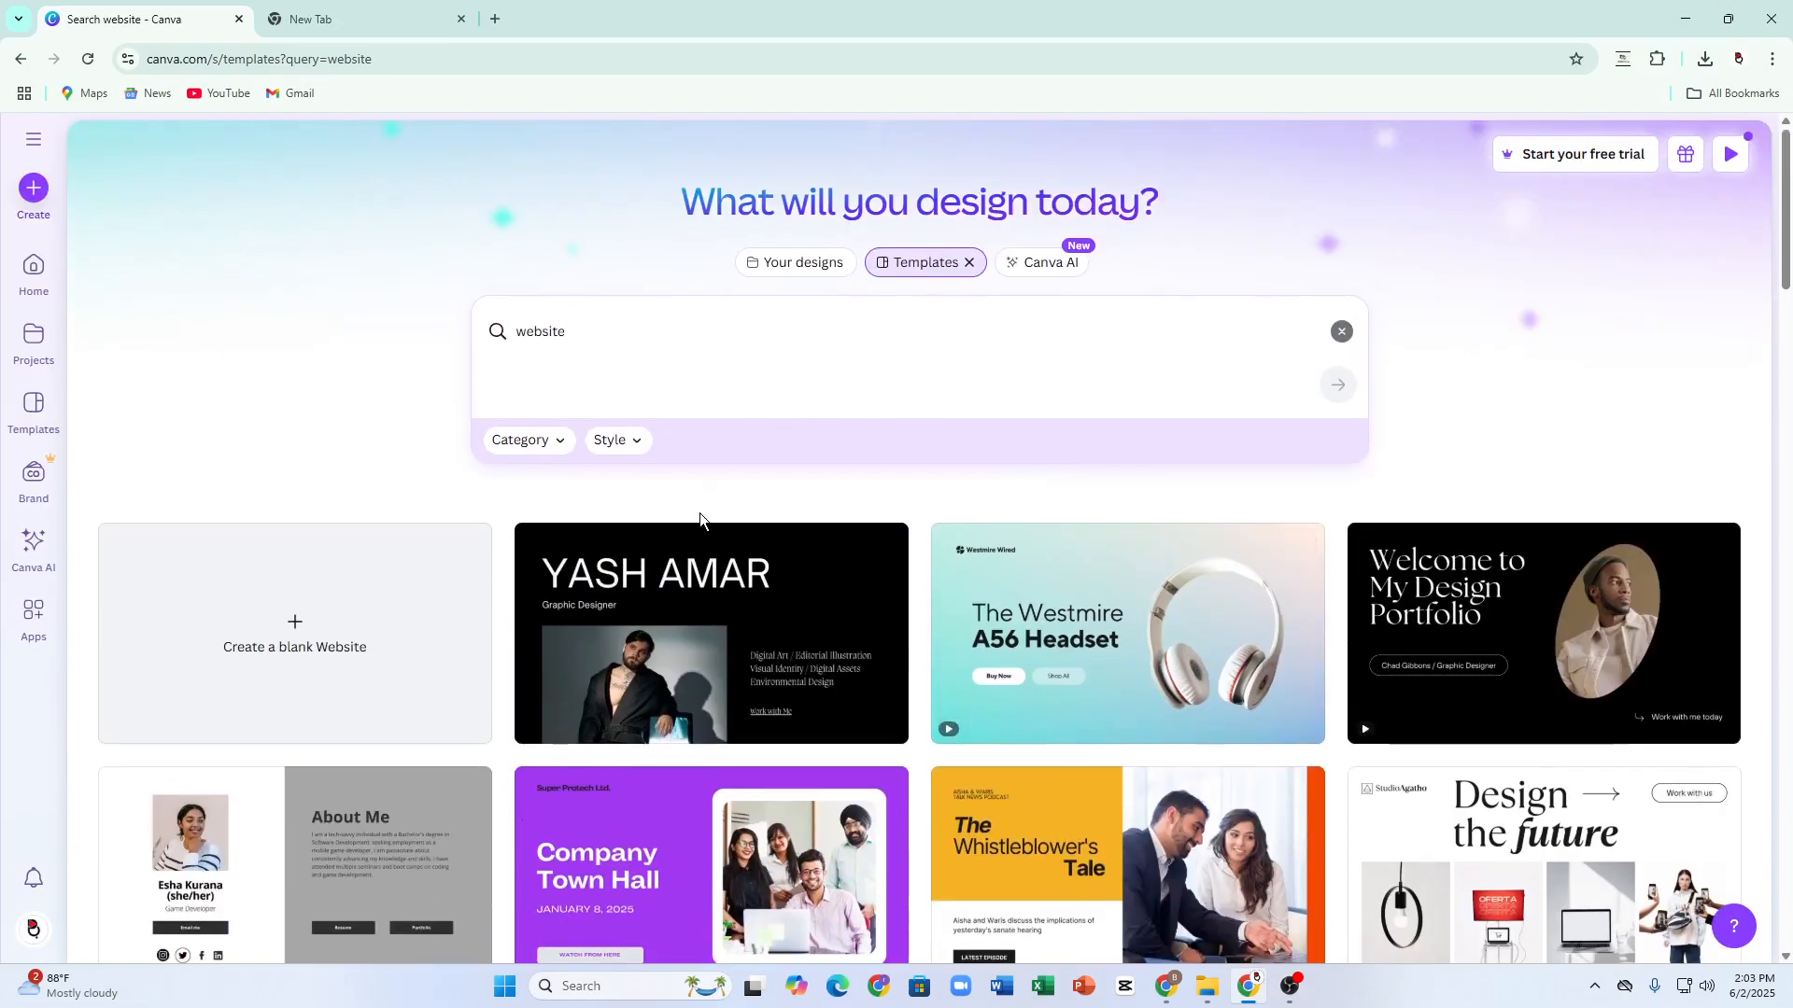
Preview the dark graphic designer Portfolio Website template with the tablet photo and return to the search results
scroll(699, 512, down, 10)
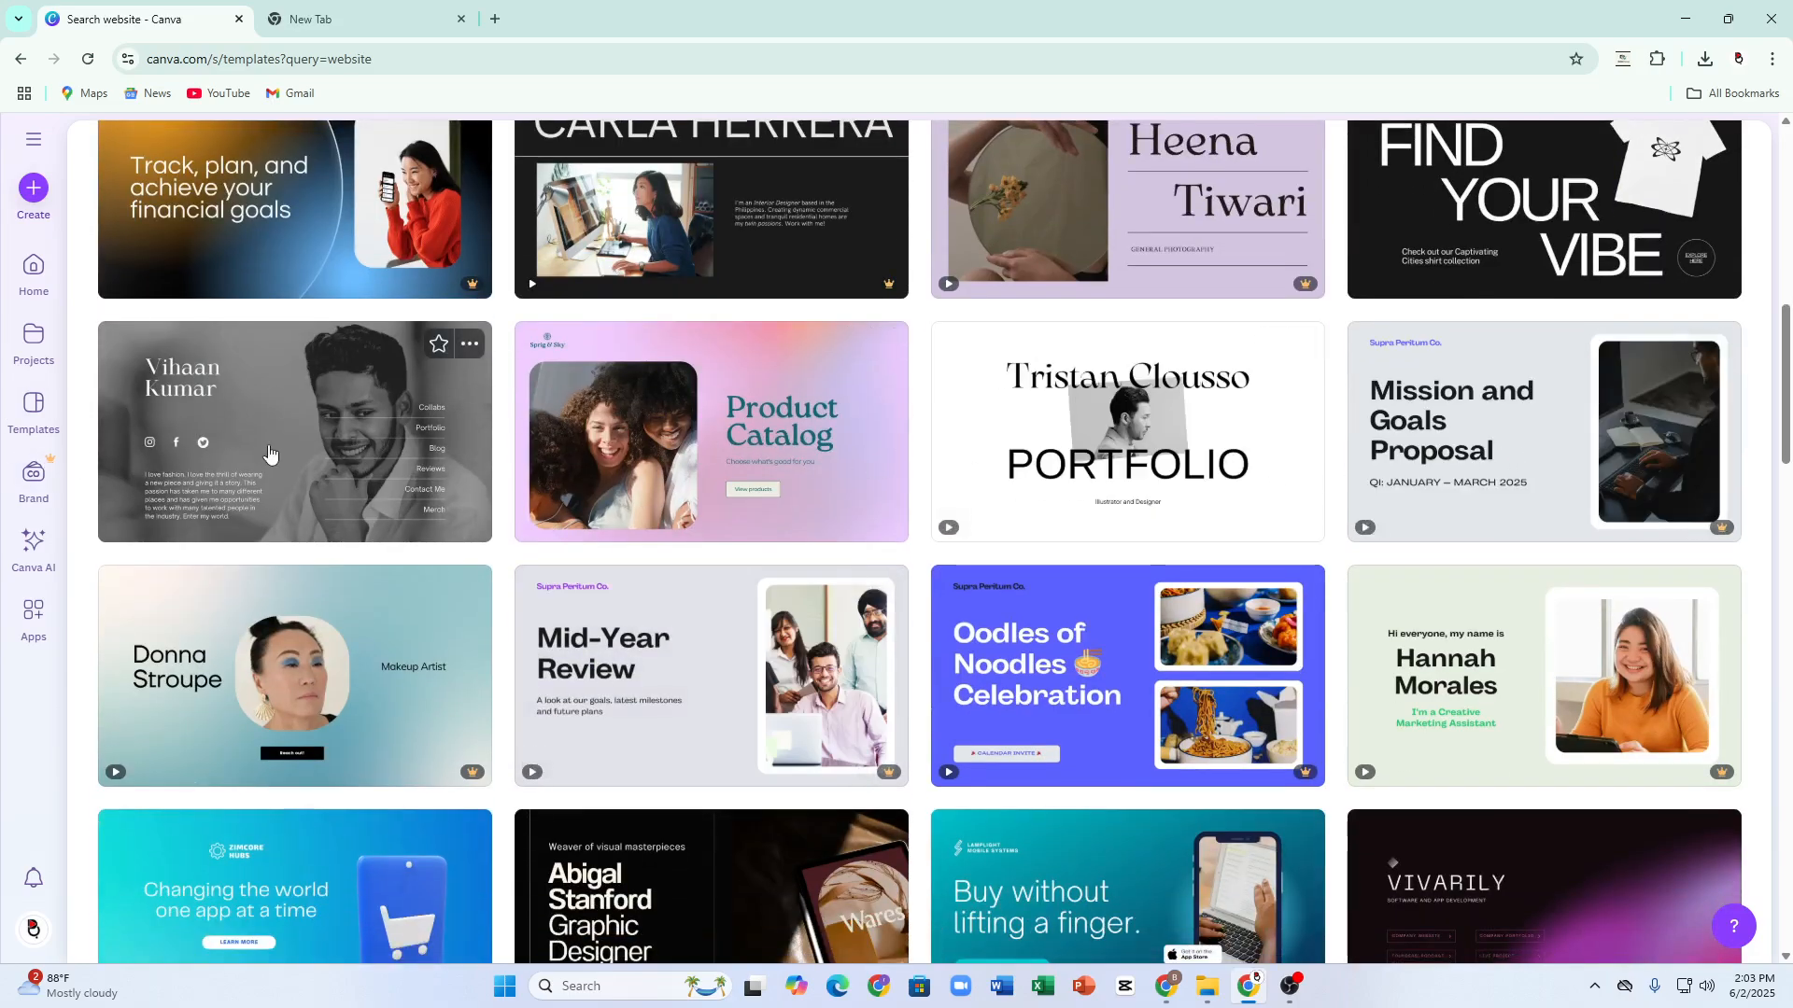
scroll(280, 498, down, 3)
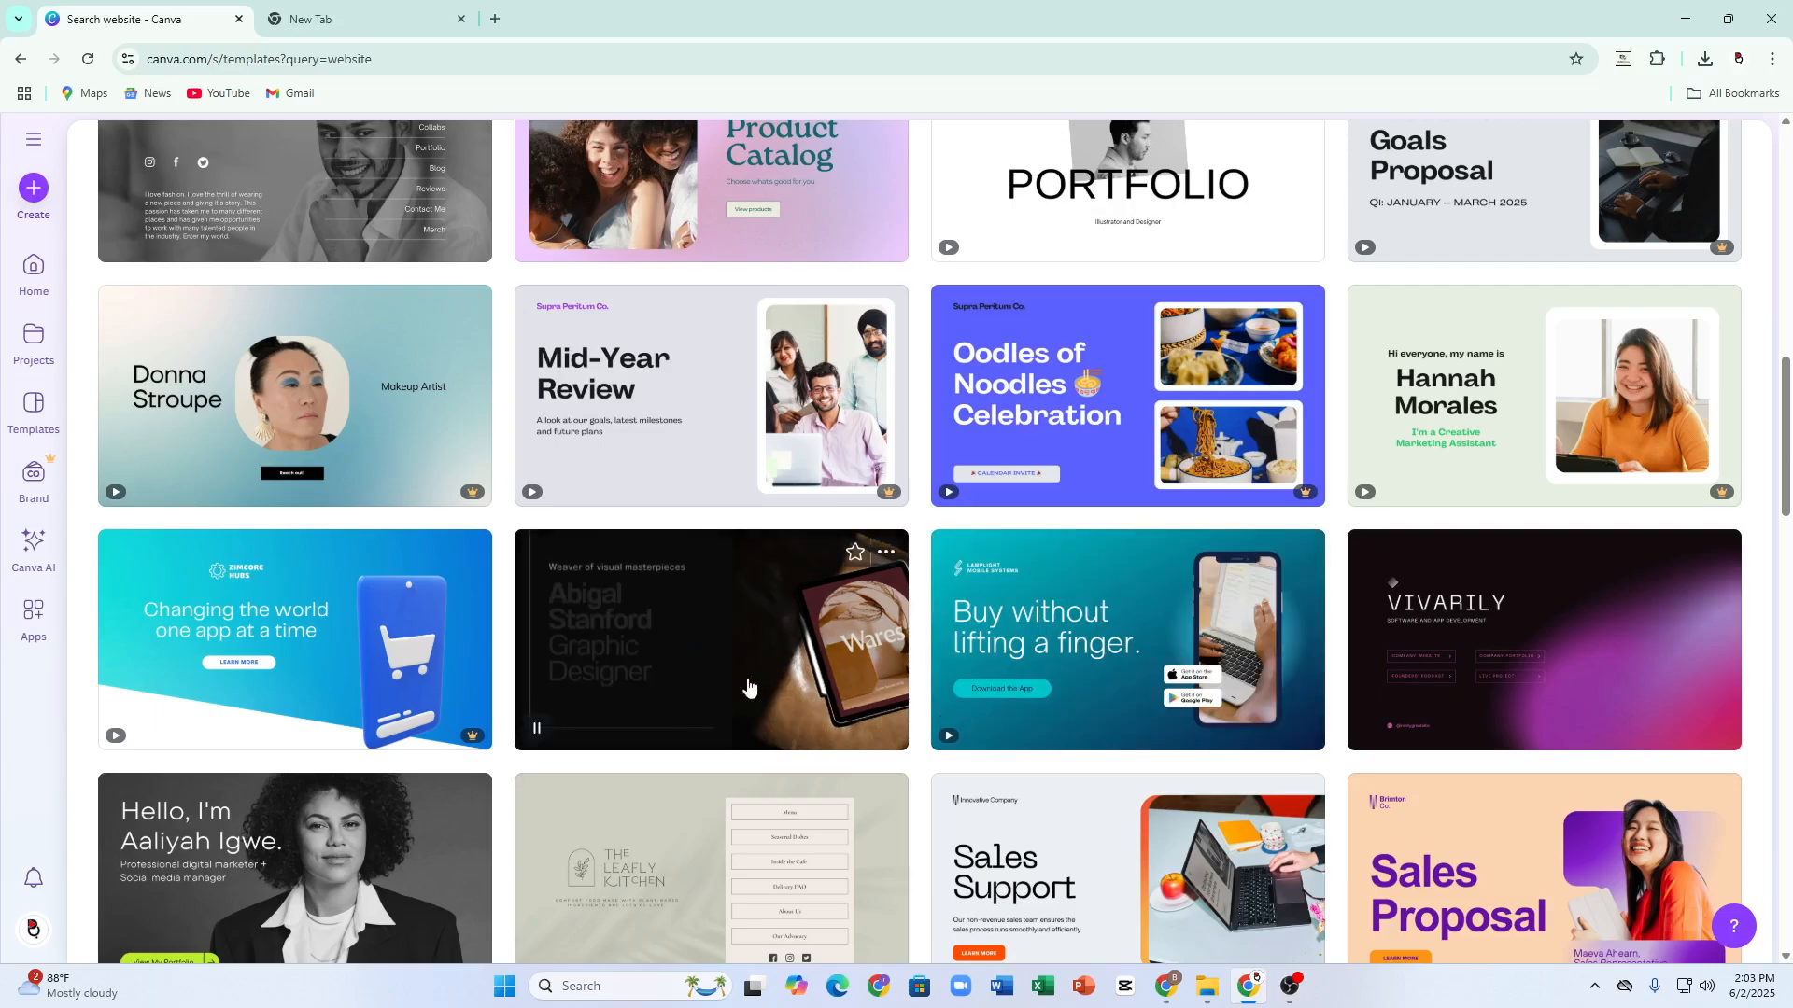
click(713, 638)
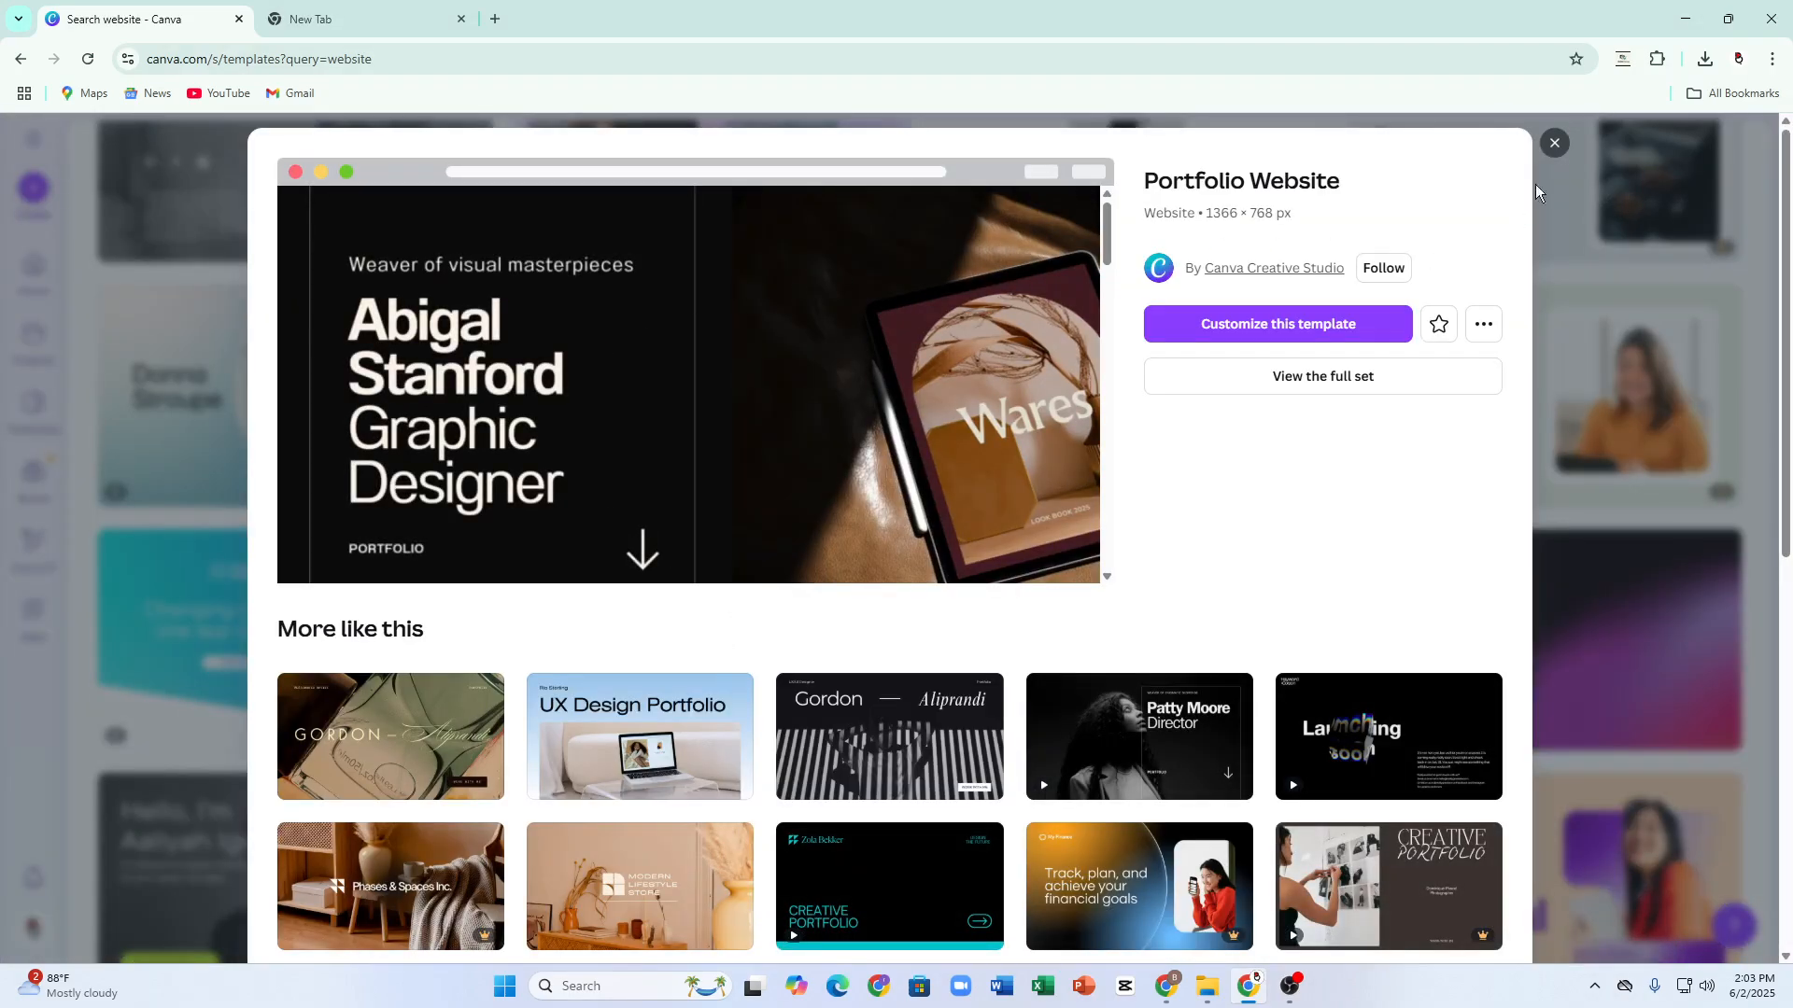
click(1554, 144)
scroll(532, 523, up, 8)
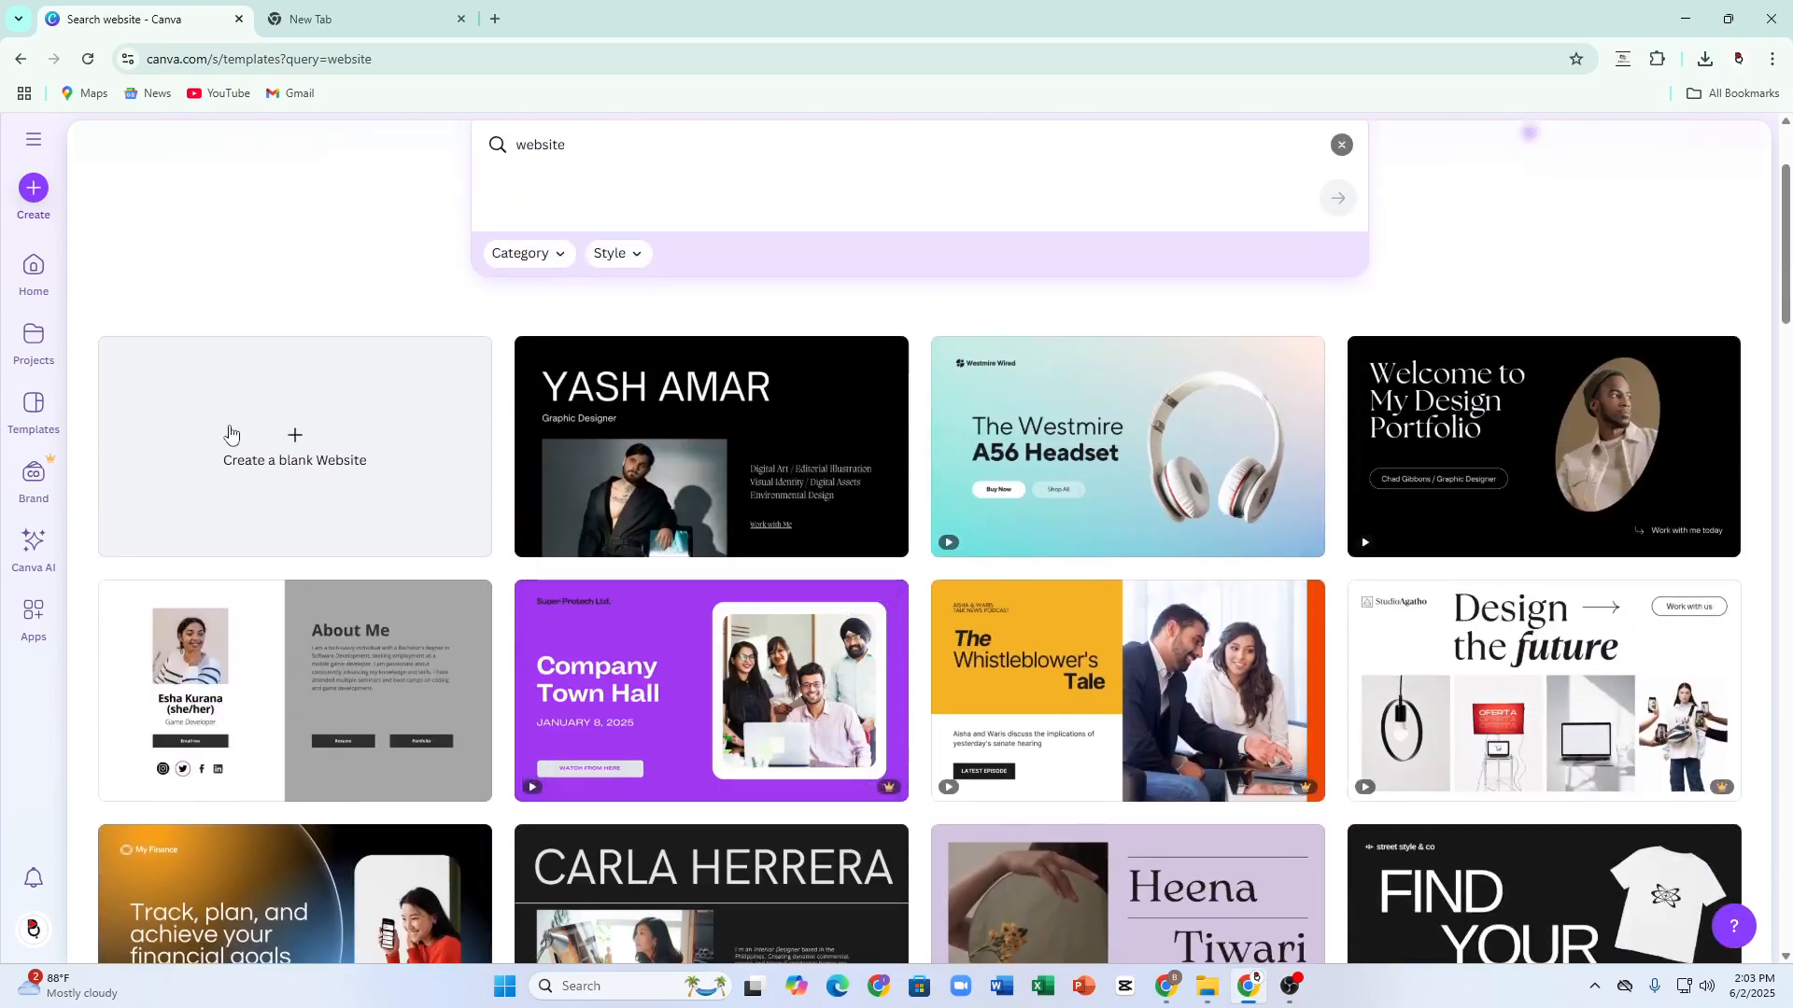
Open the graphic designer "Portfolio Website" template from the results for customizing in the editor
scroll(672, 693, down, 6)
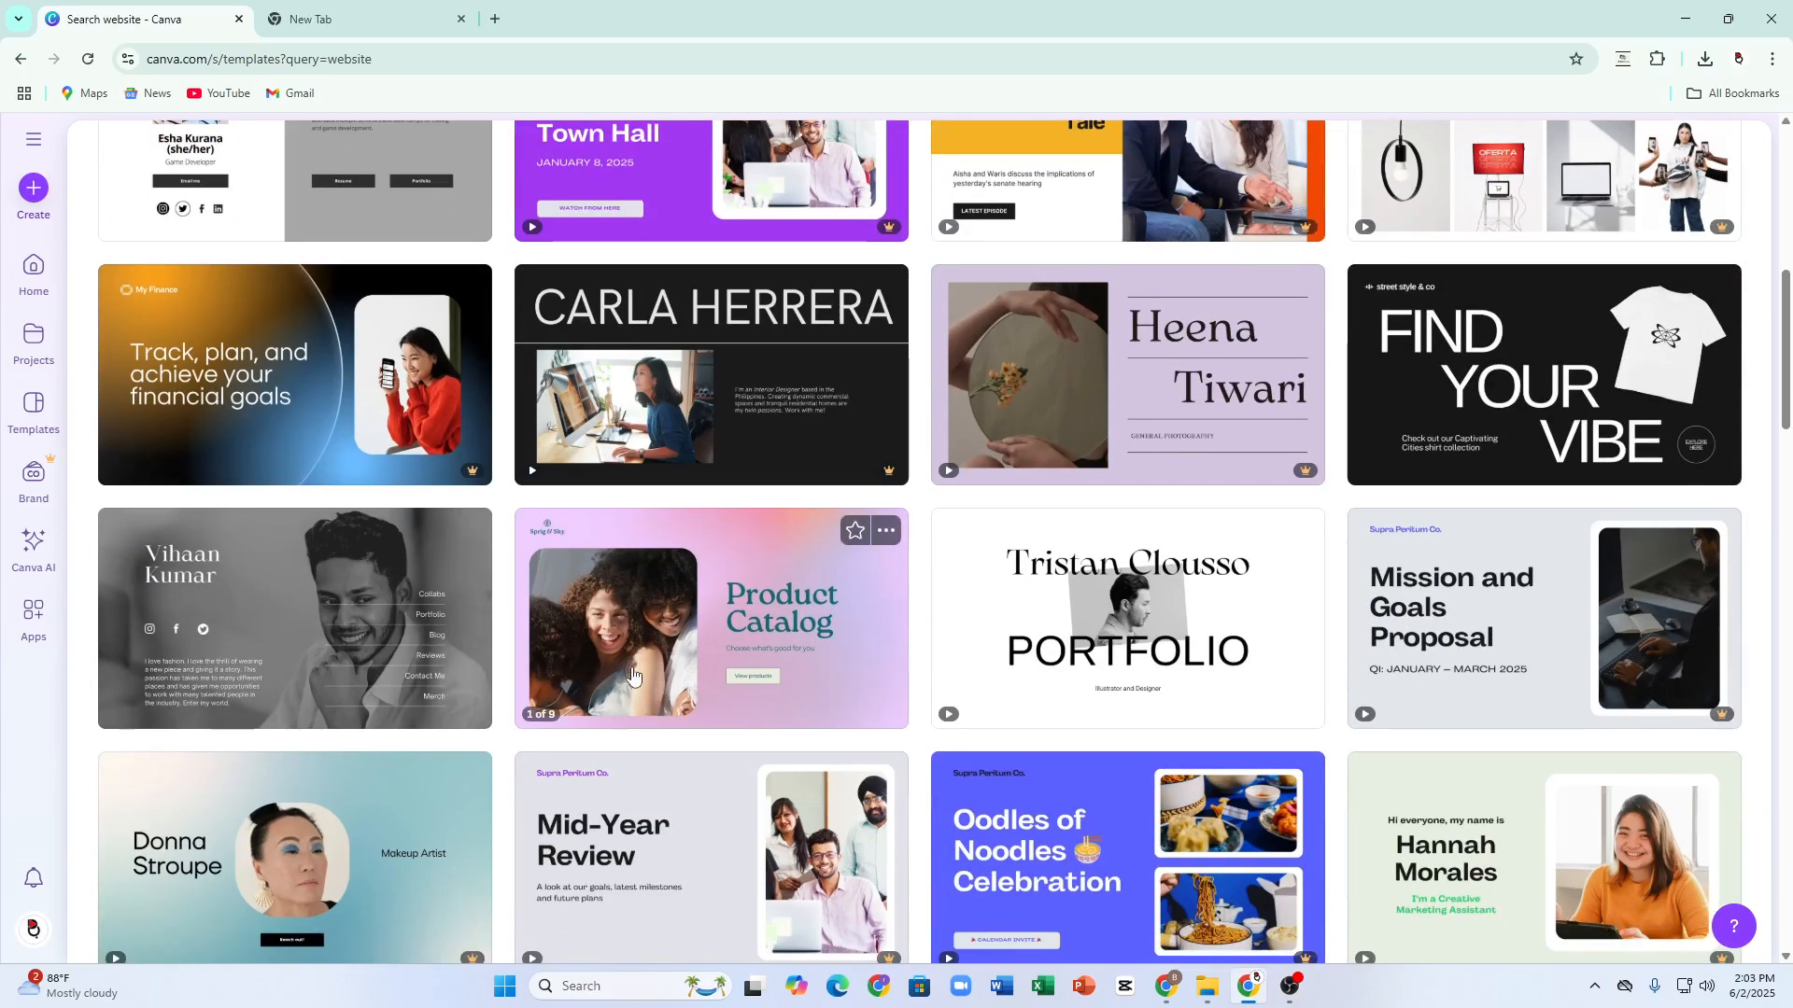
scroll(632, 674, down, 4)
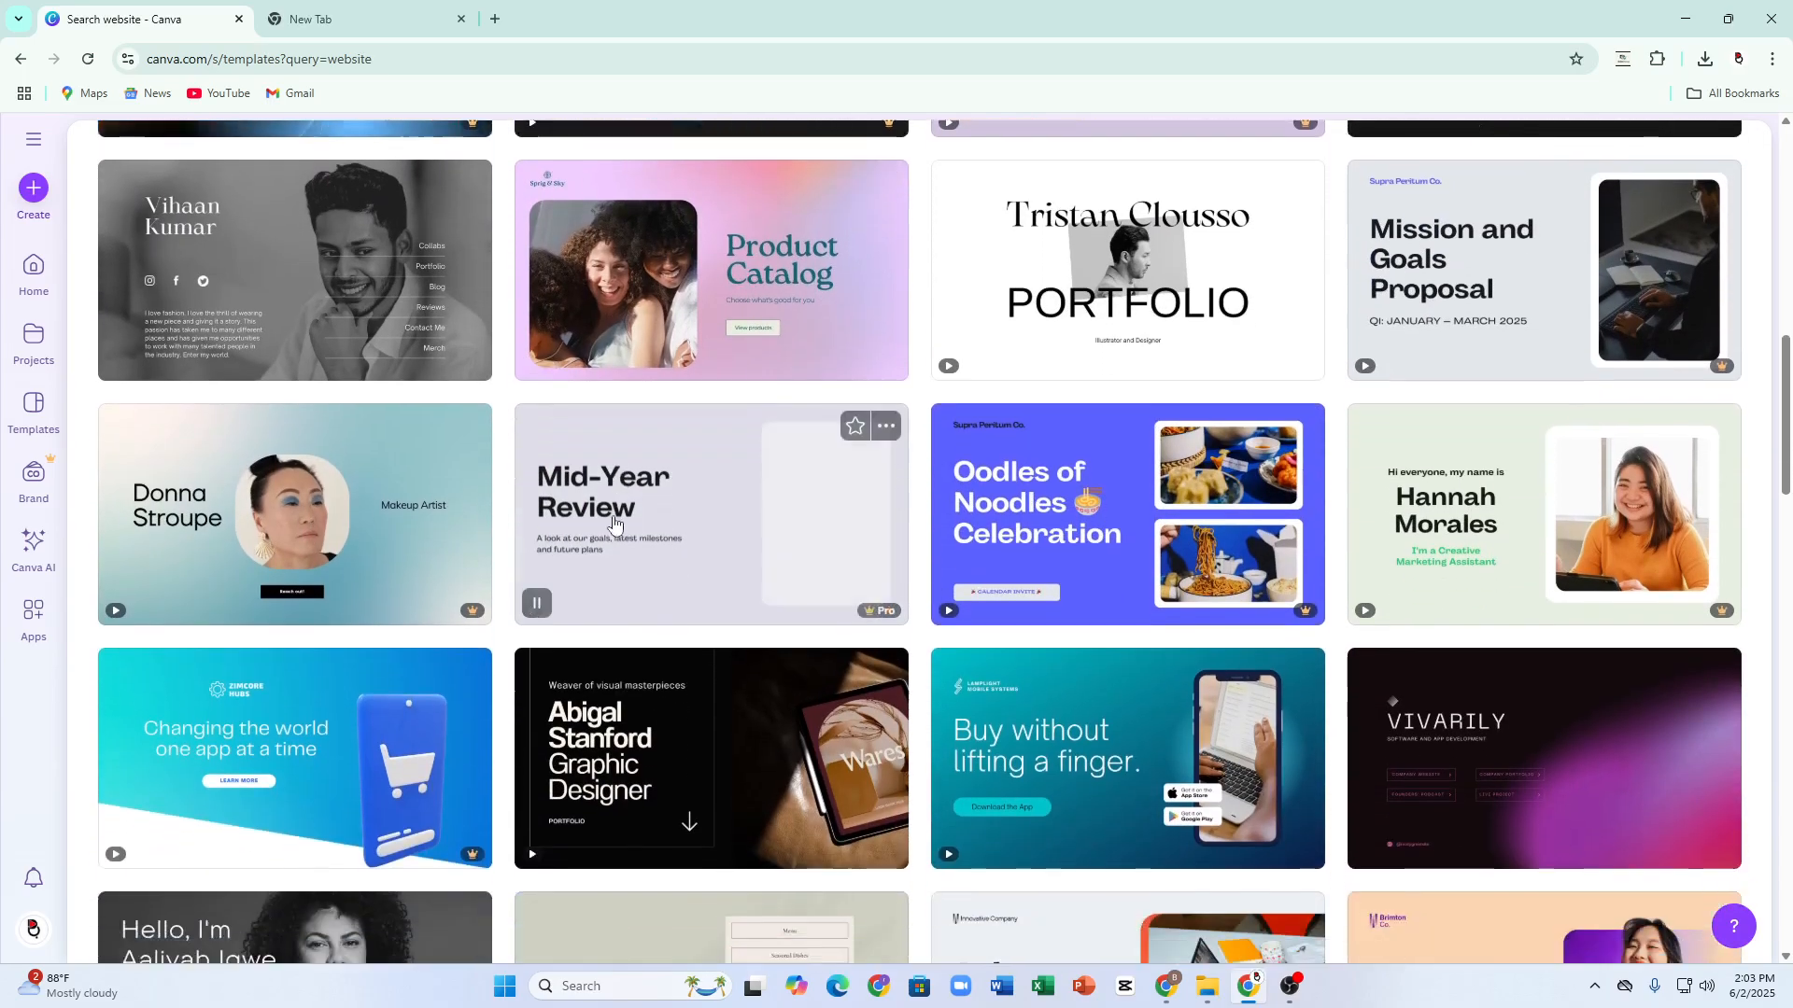
scroll(613, 524, down, 1)
click(676, 720)
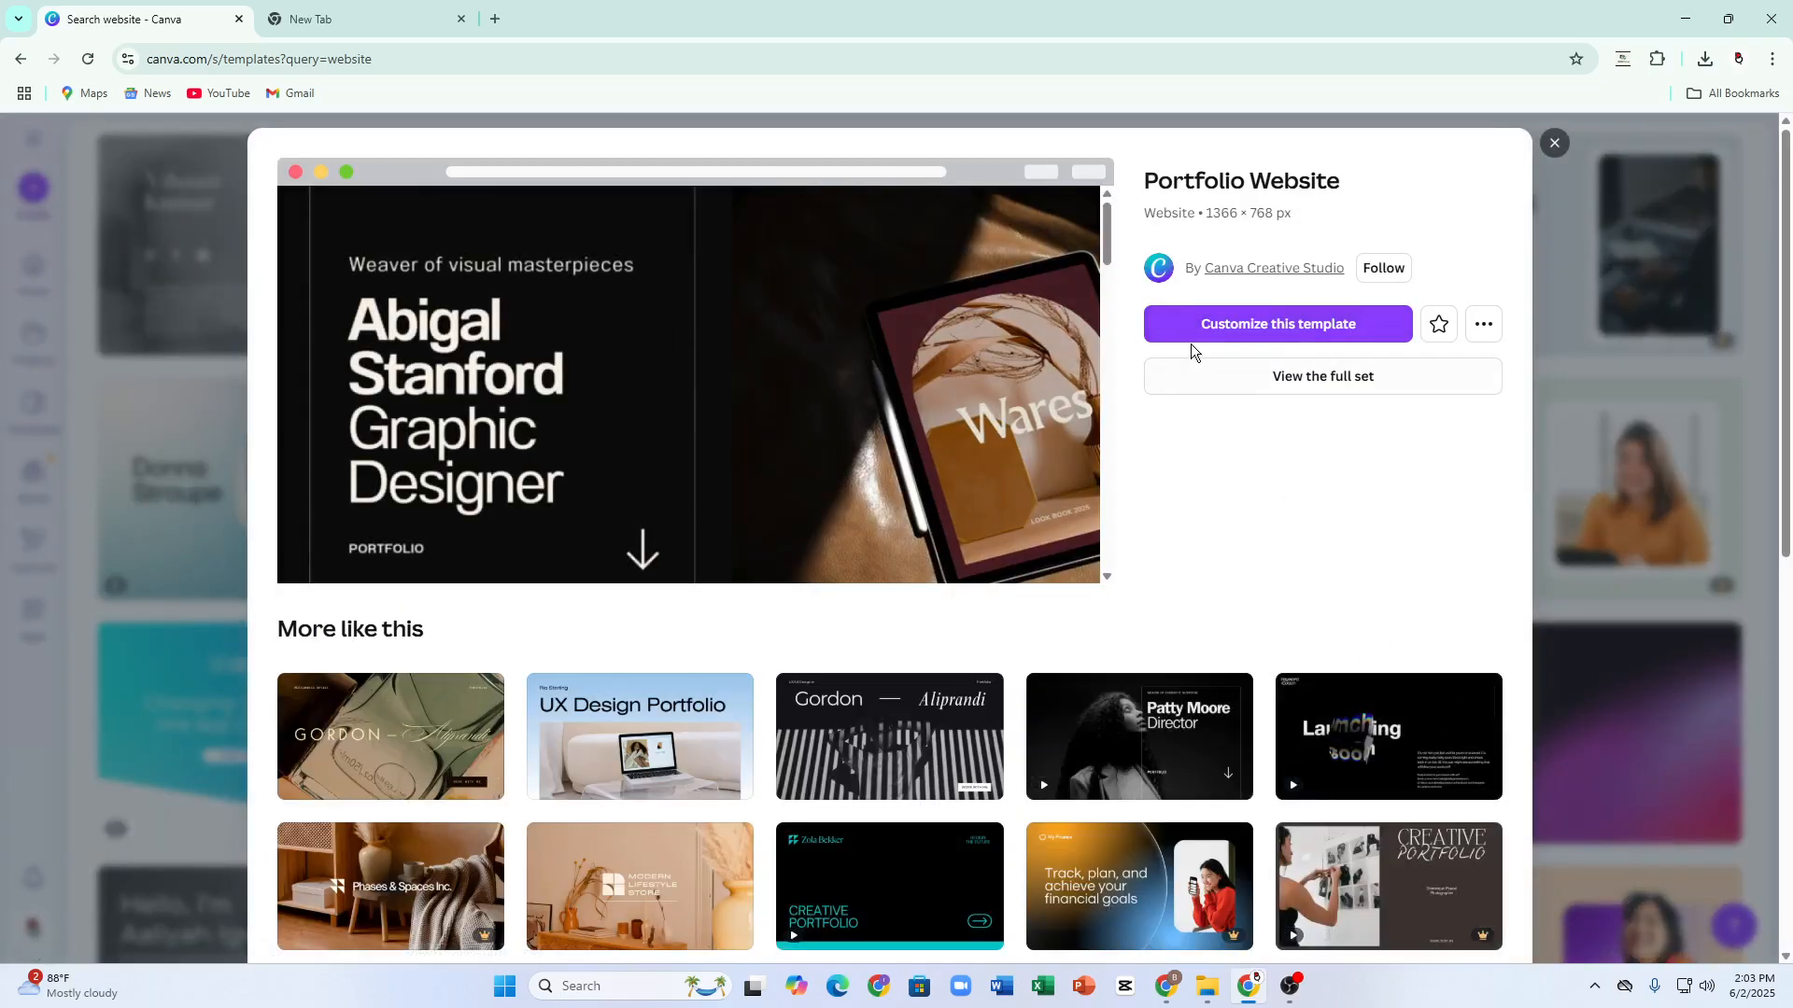
click(1272, 327)
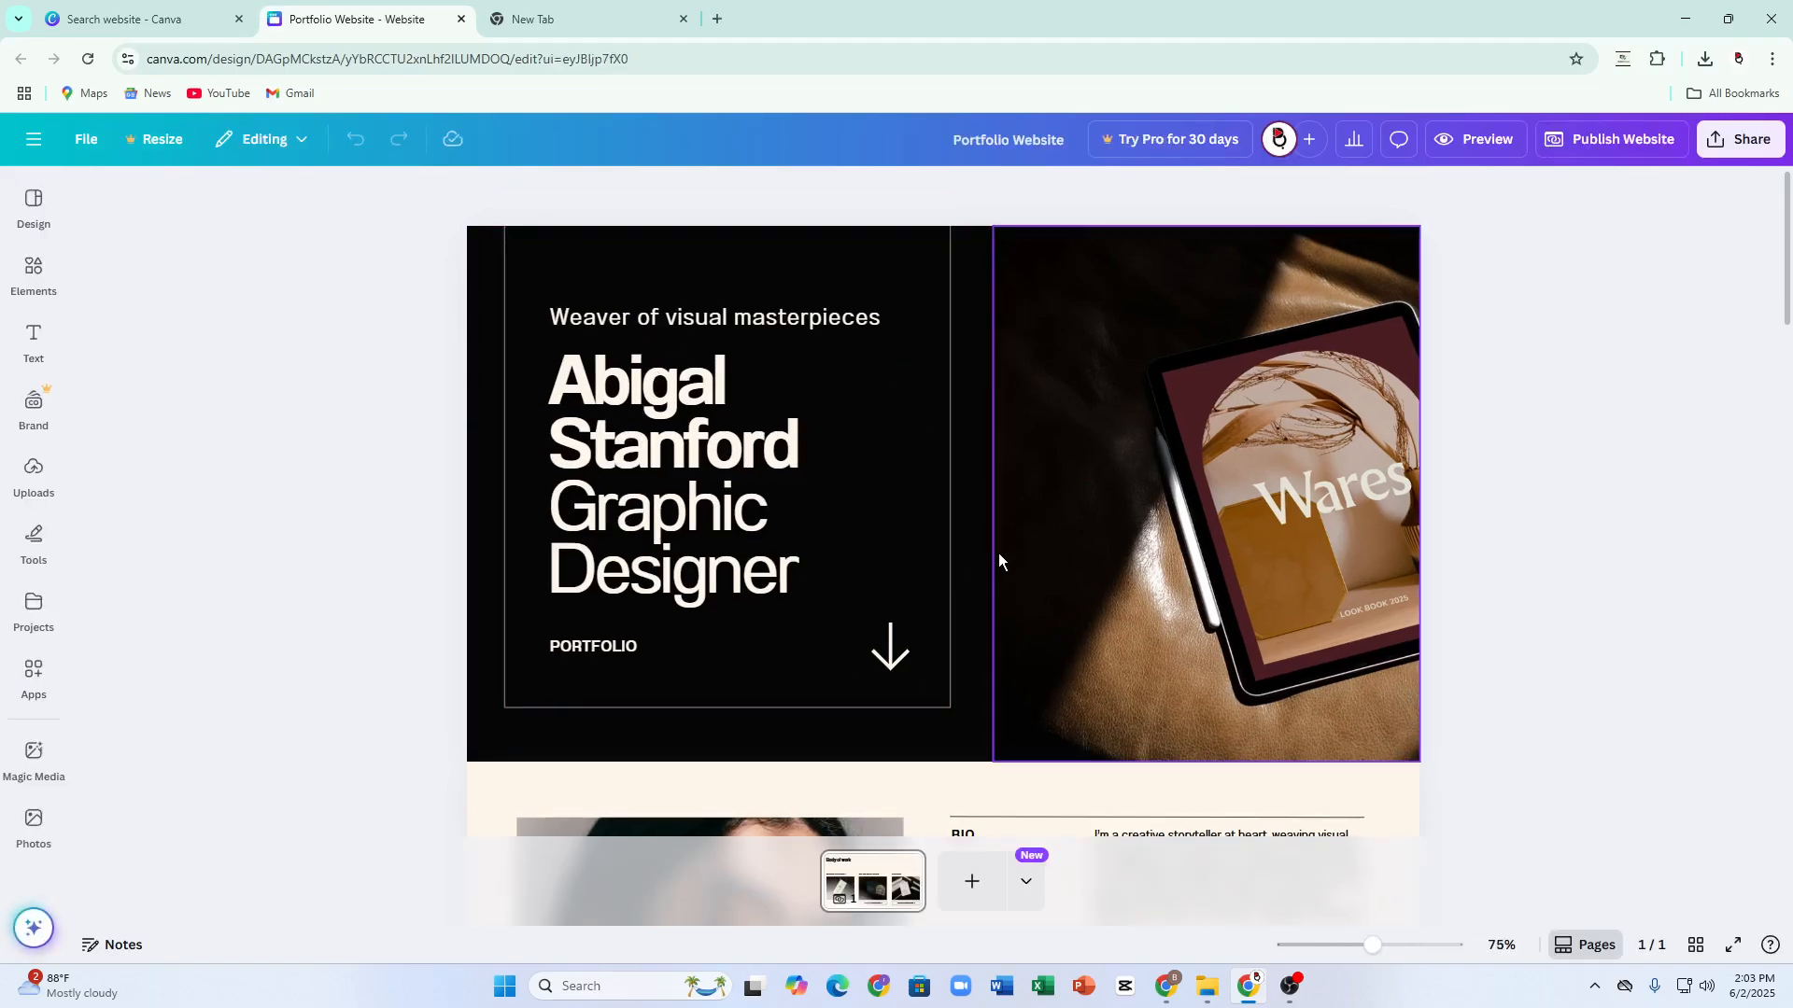
Look over the template's sections and check which cover elements can be selected, including the tablet photo and the headline block
scroll(999, 553, down, 10)
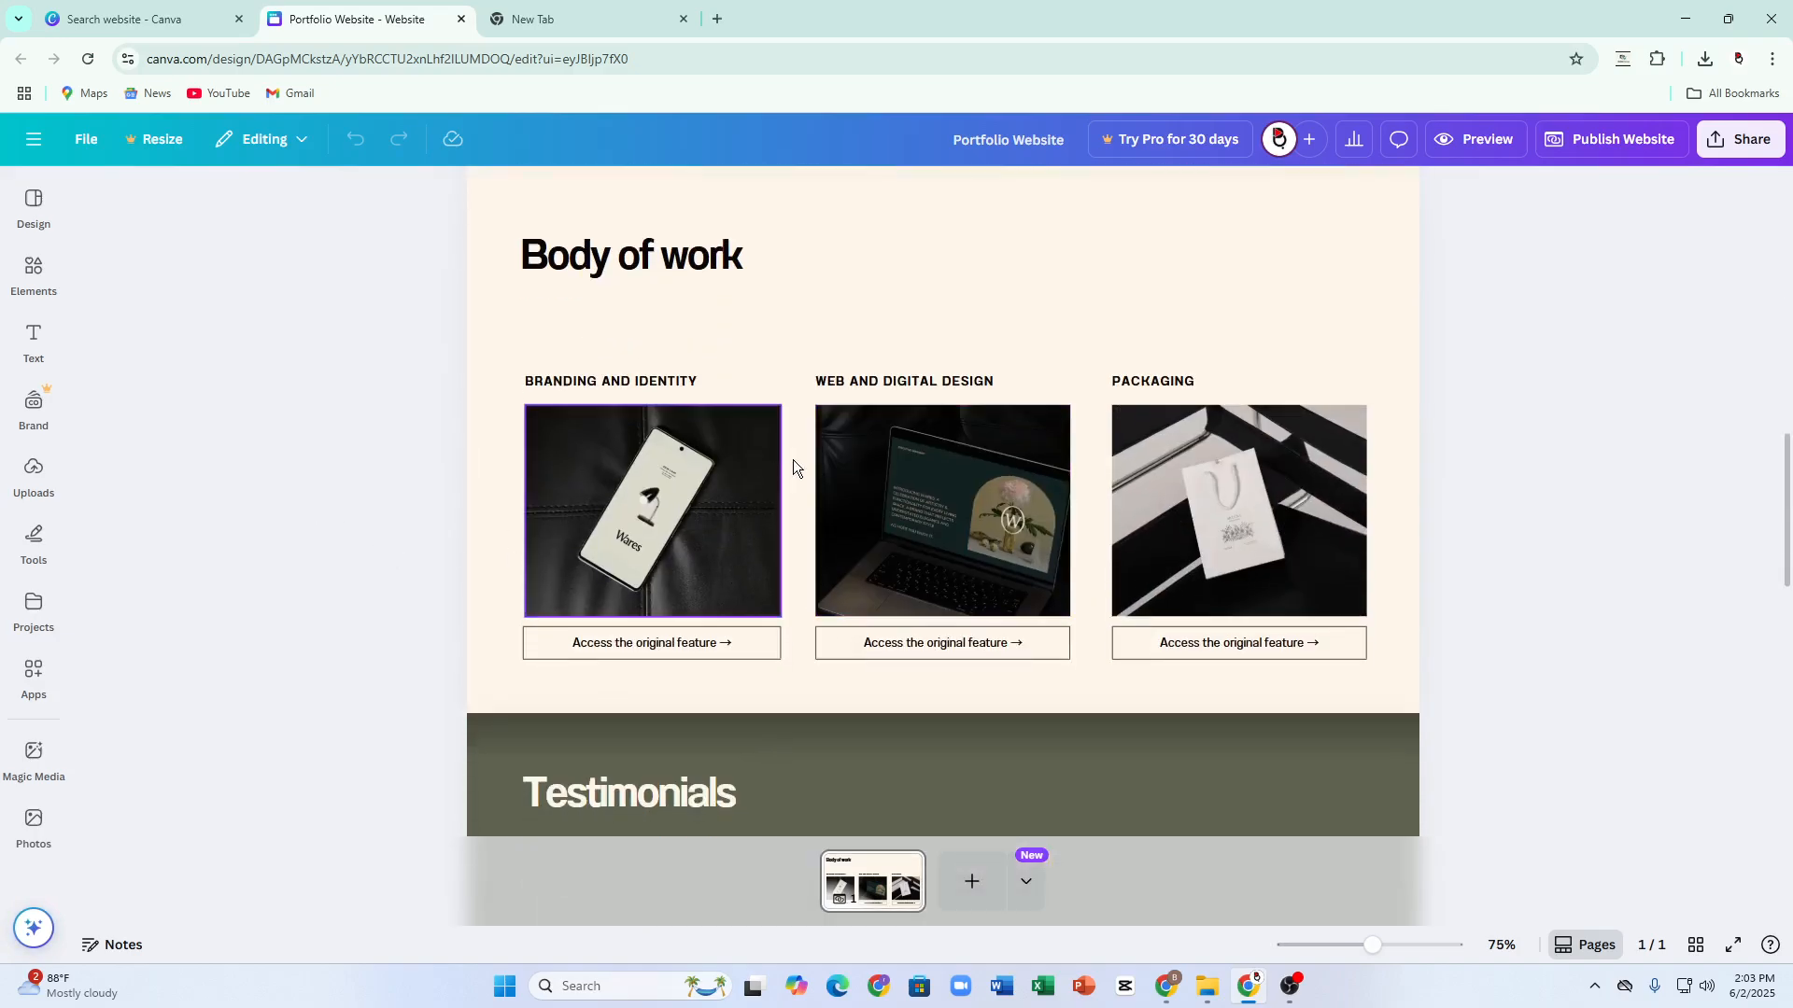
scroll(528, 540, up, 10)
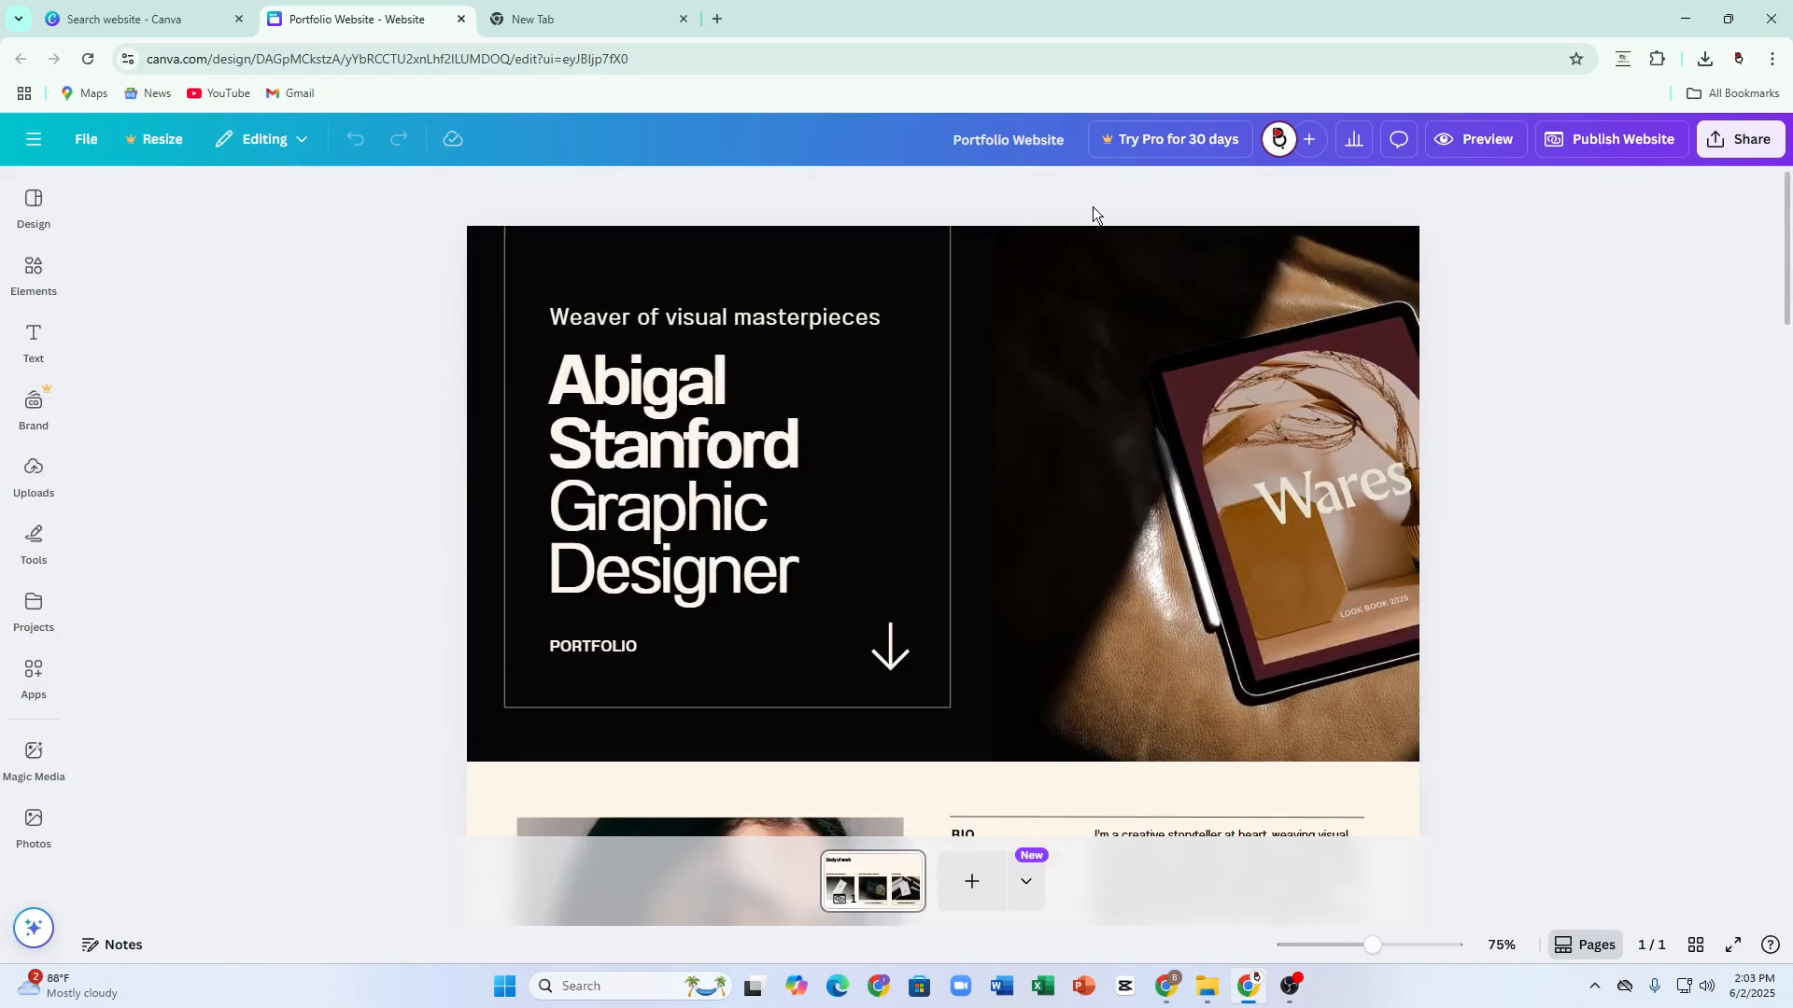
click(1056, 439)
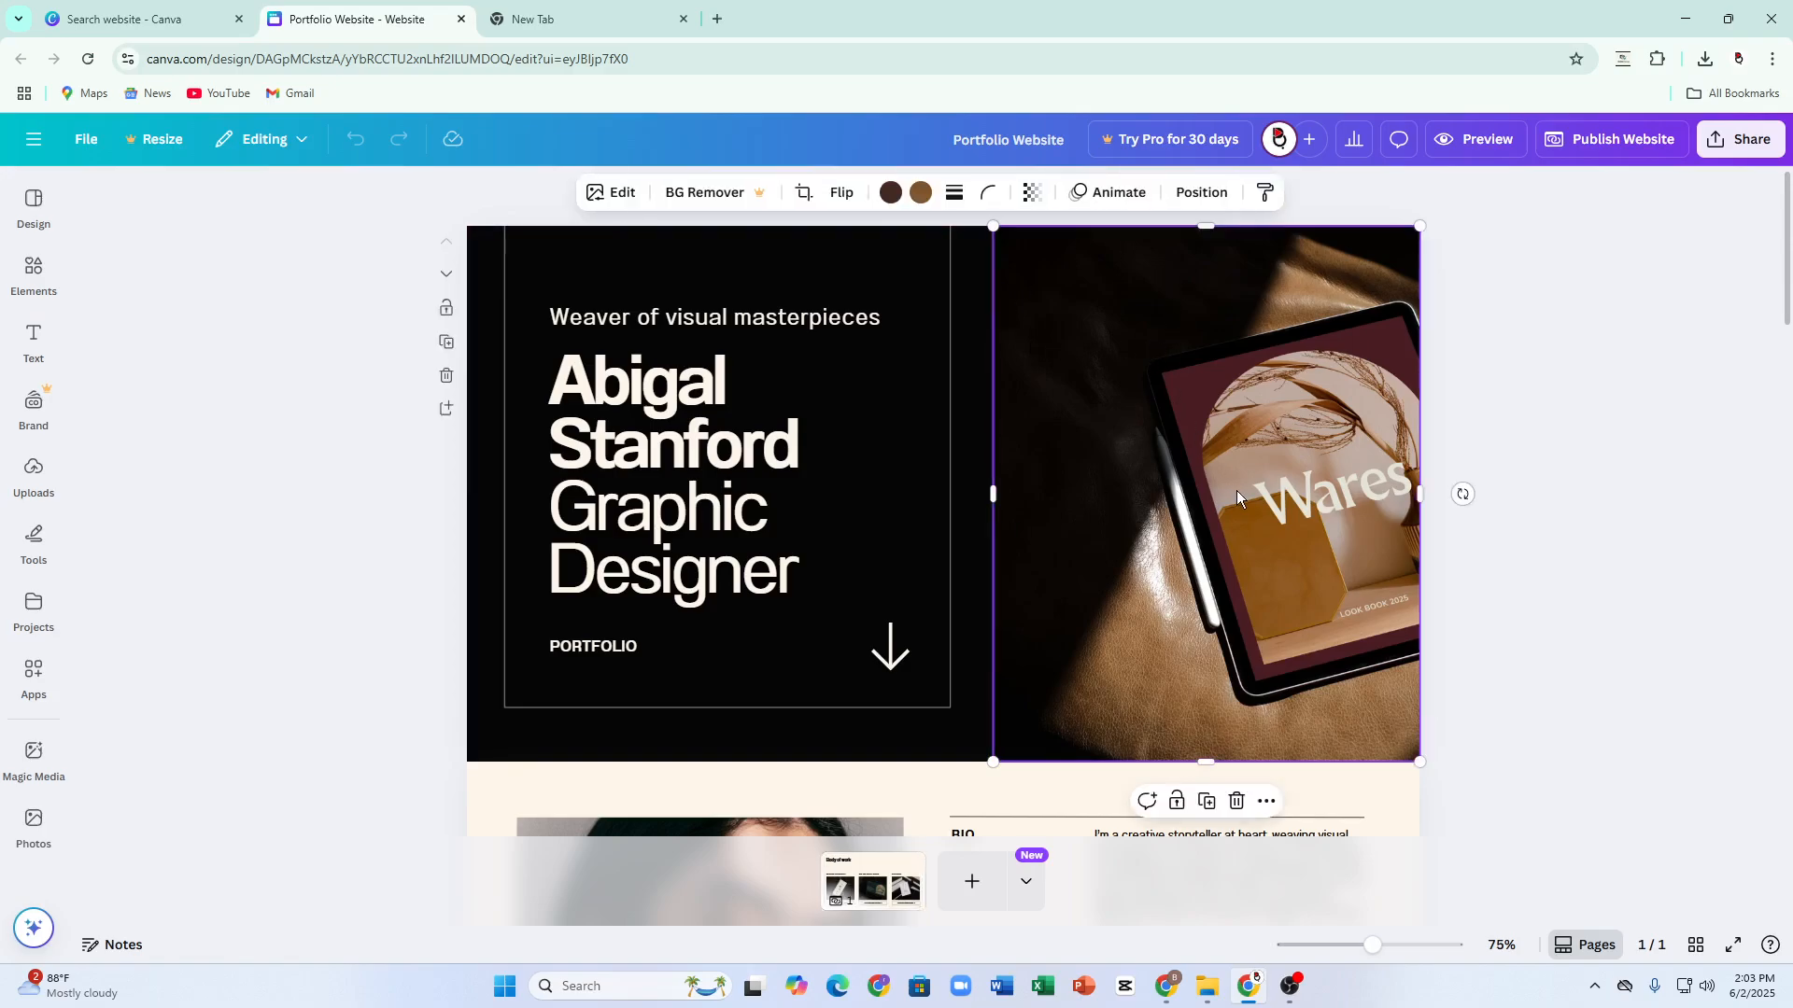
drag(1237, 493, 1255, 505)
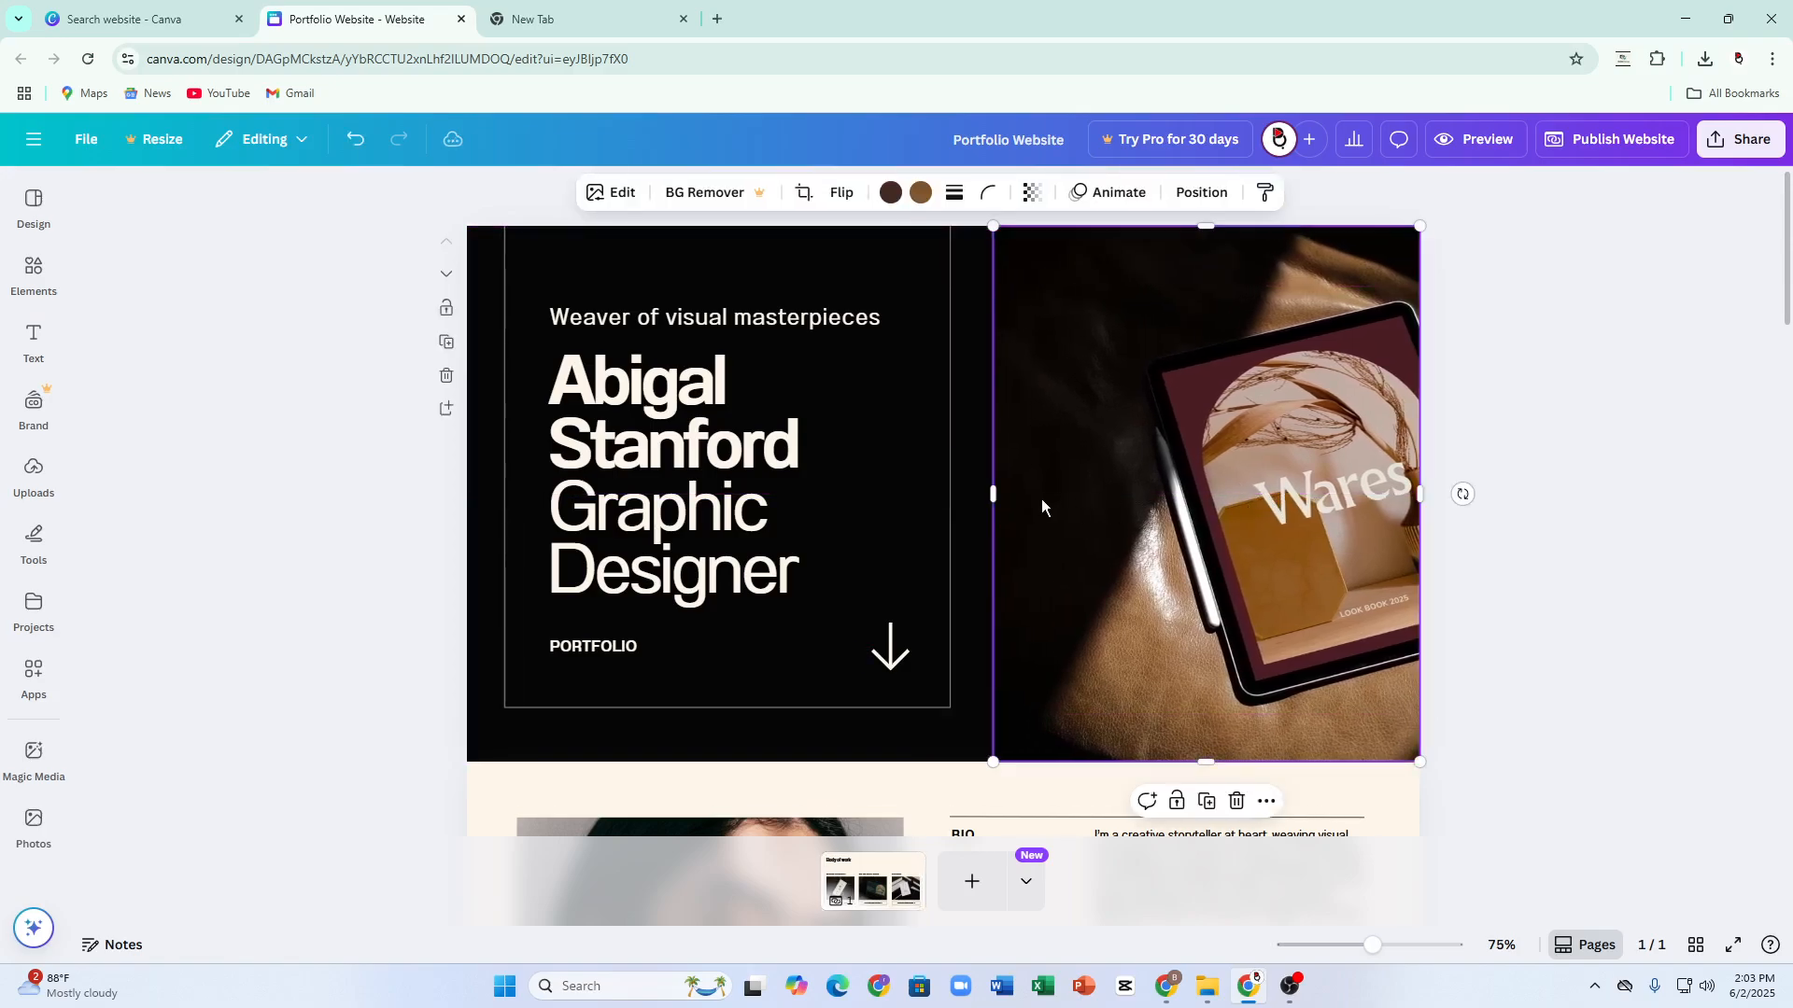
click(632, 446)
click(1166, 463)
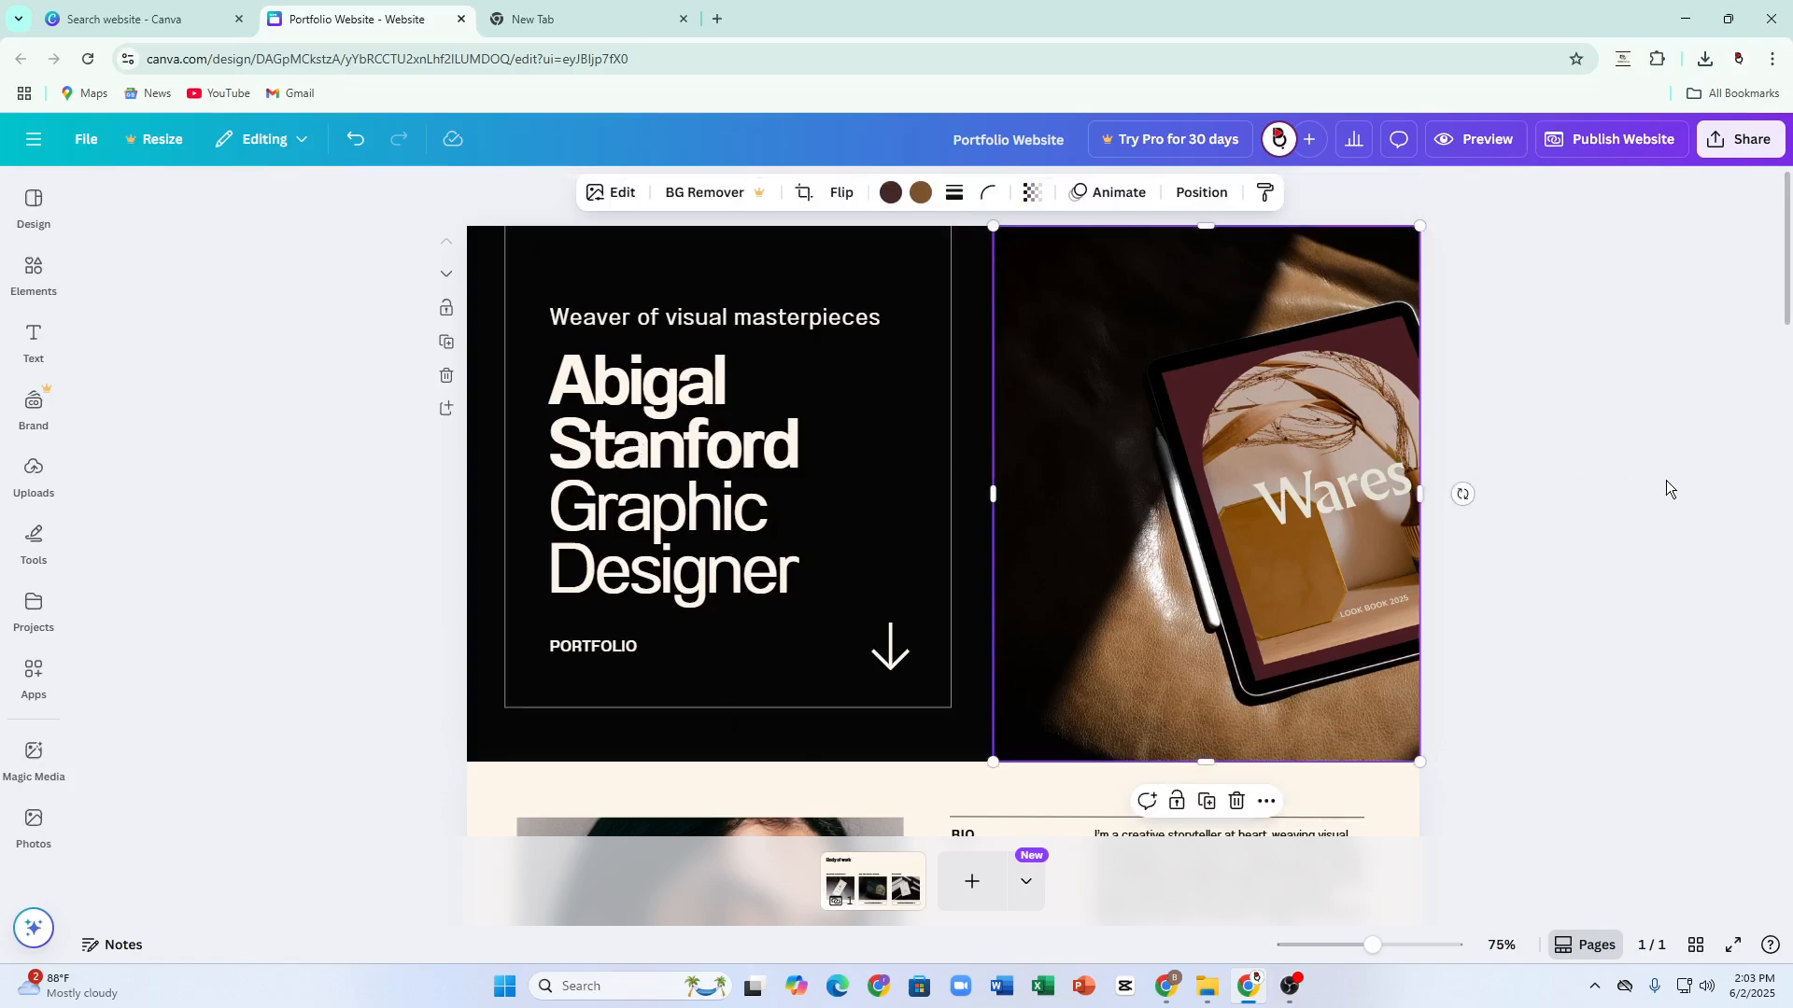
click(1560, 424)
scroll(982, 511, down, 5)
scroll(1053, 539, up, 5)
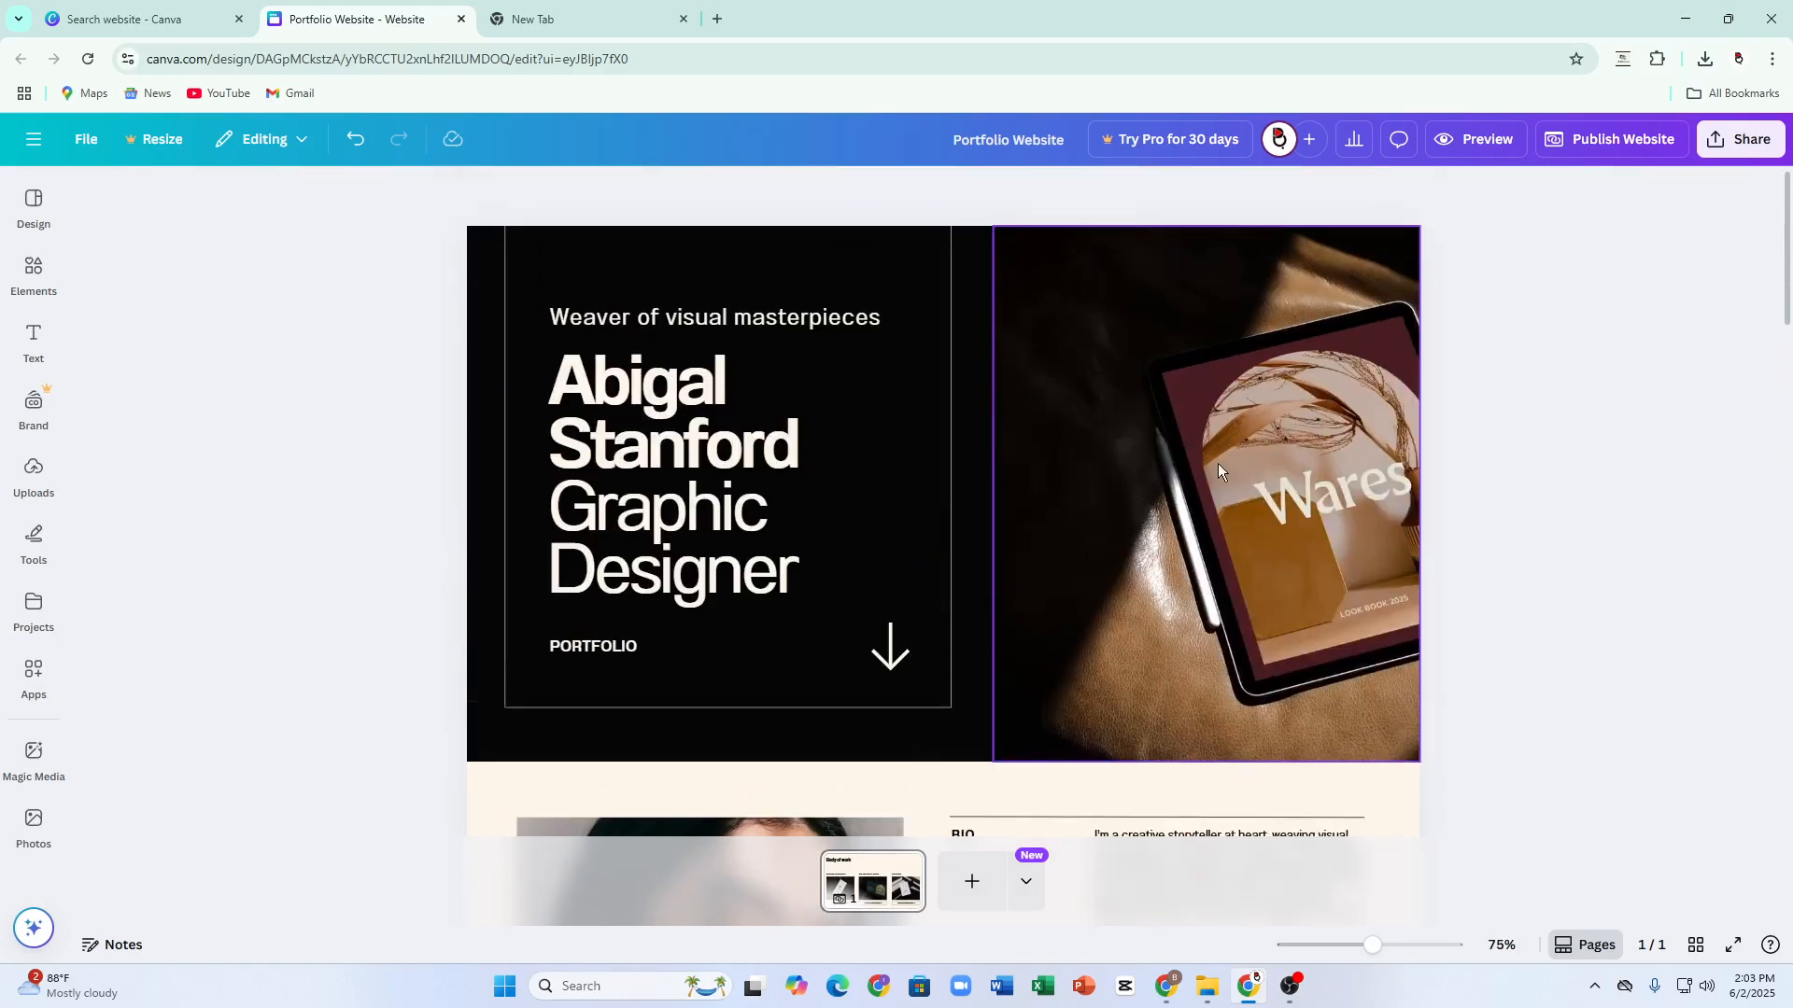
Try the Shake Zoom and Whip Slide animations on the cover's tablet photo and apply the Brush reveal on enter
click(1238, 463)
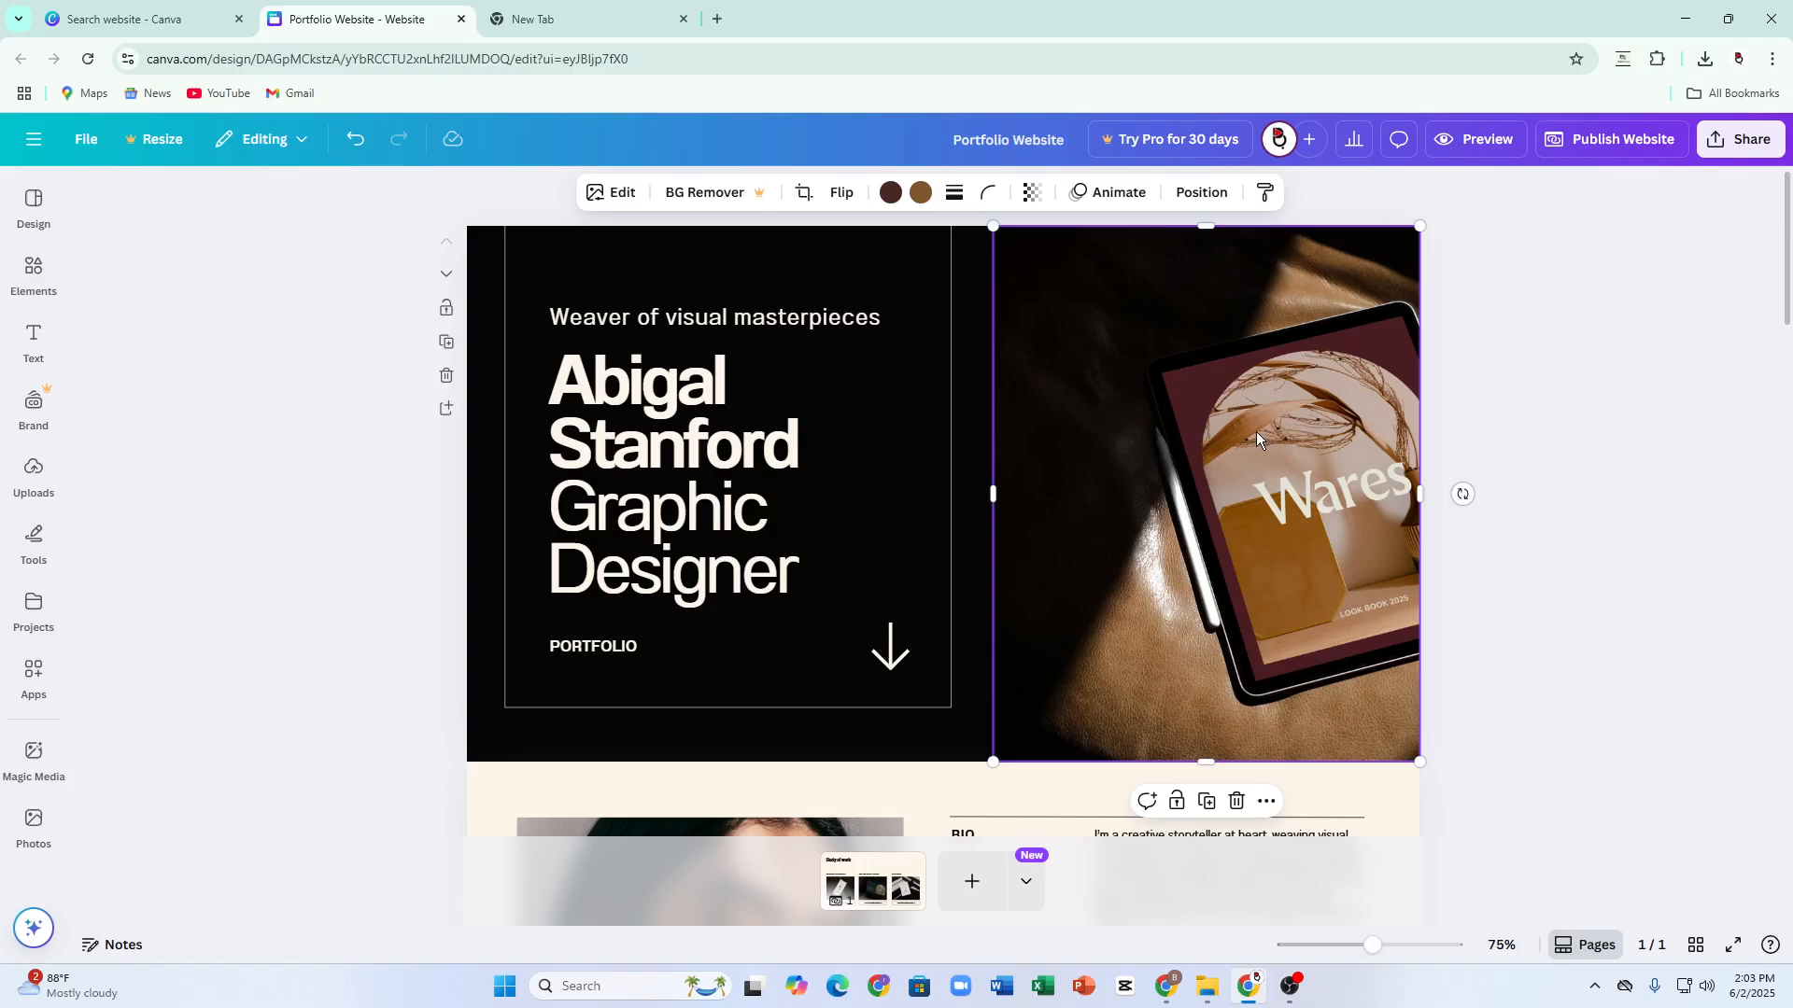
click(1113, 192)
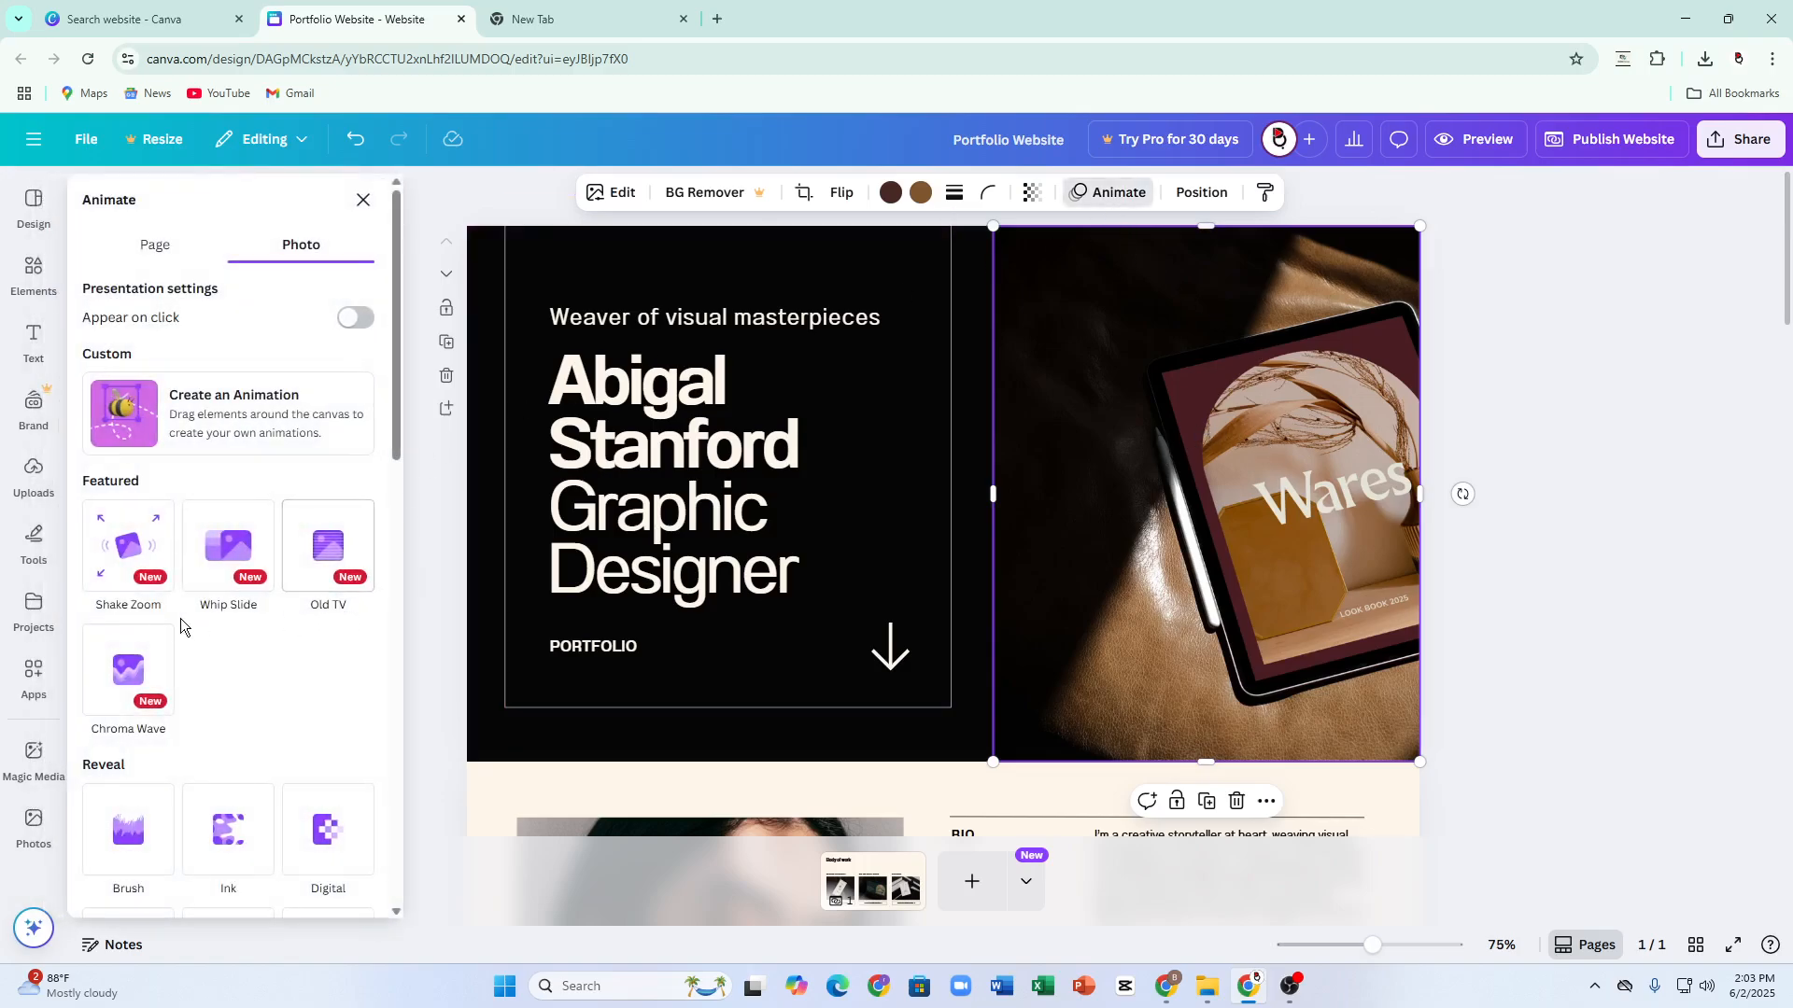
click(100, 540)
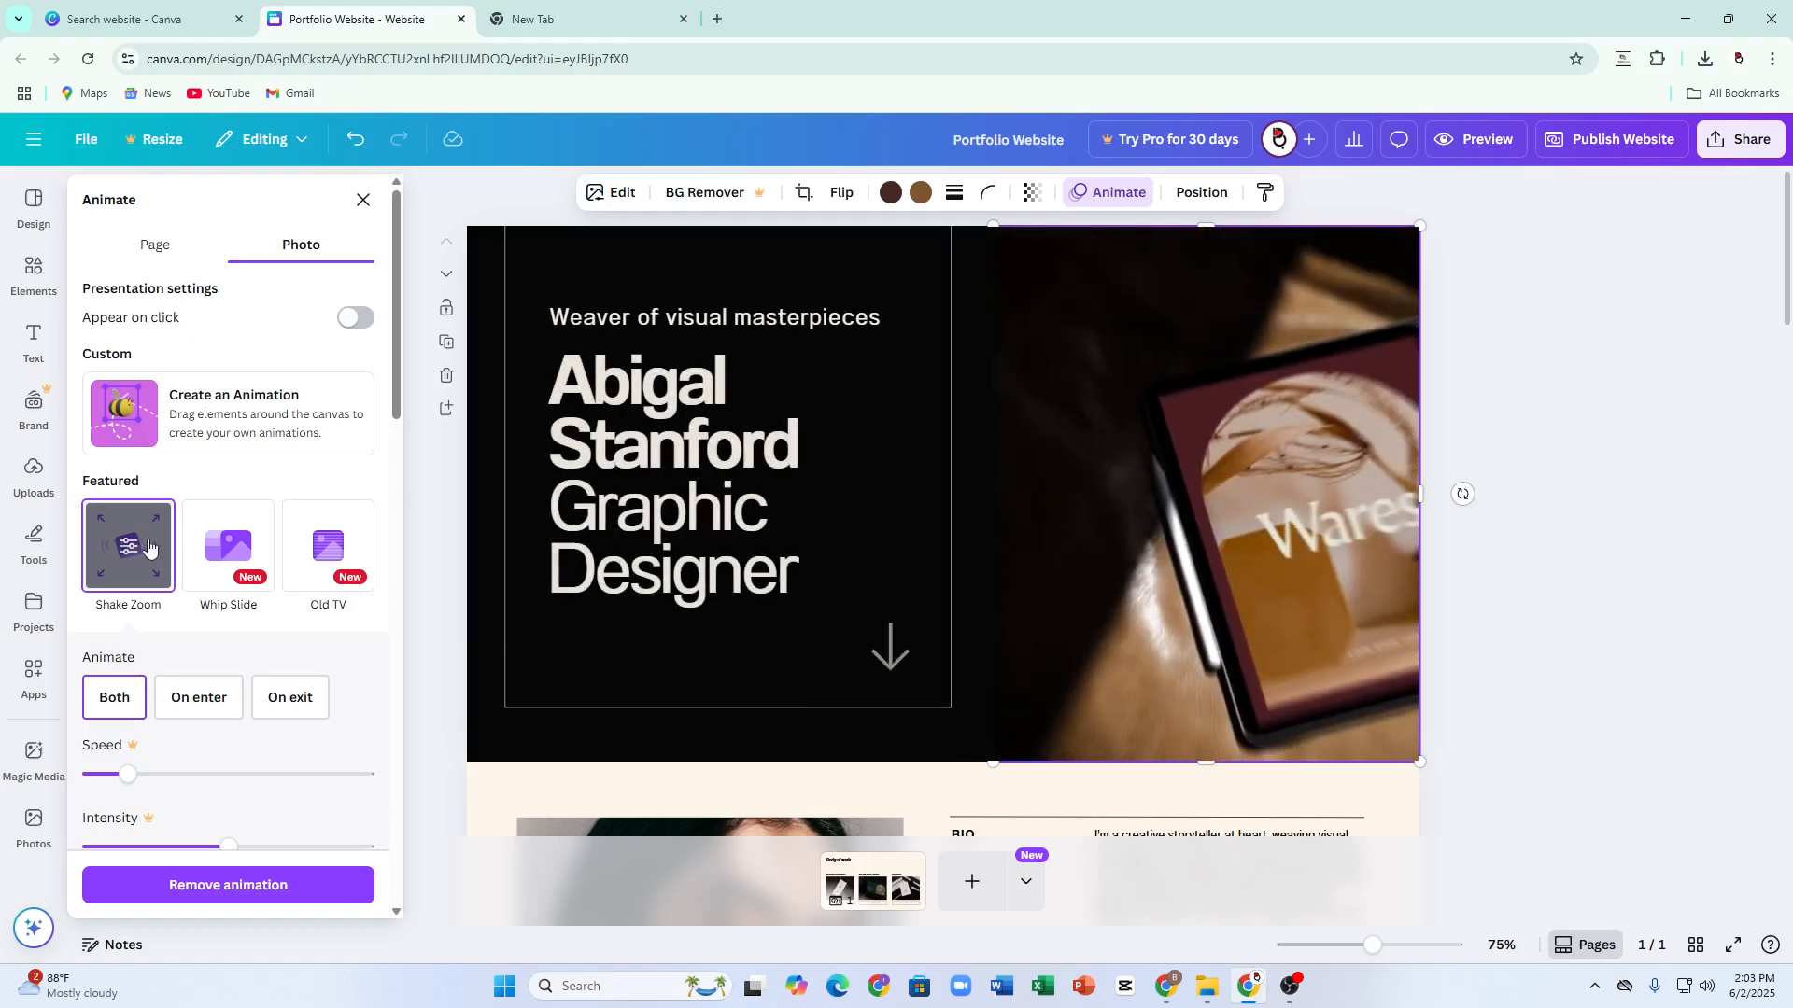
click(228, 545)
scroll(229, 613, down, 5)
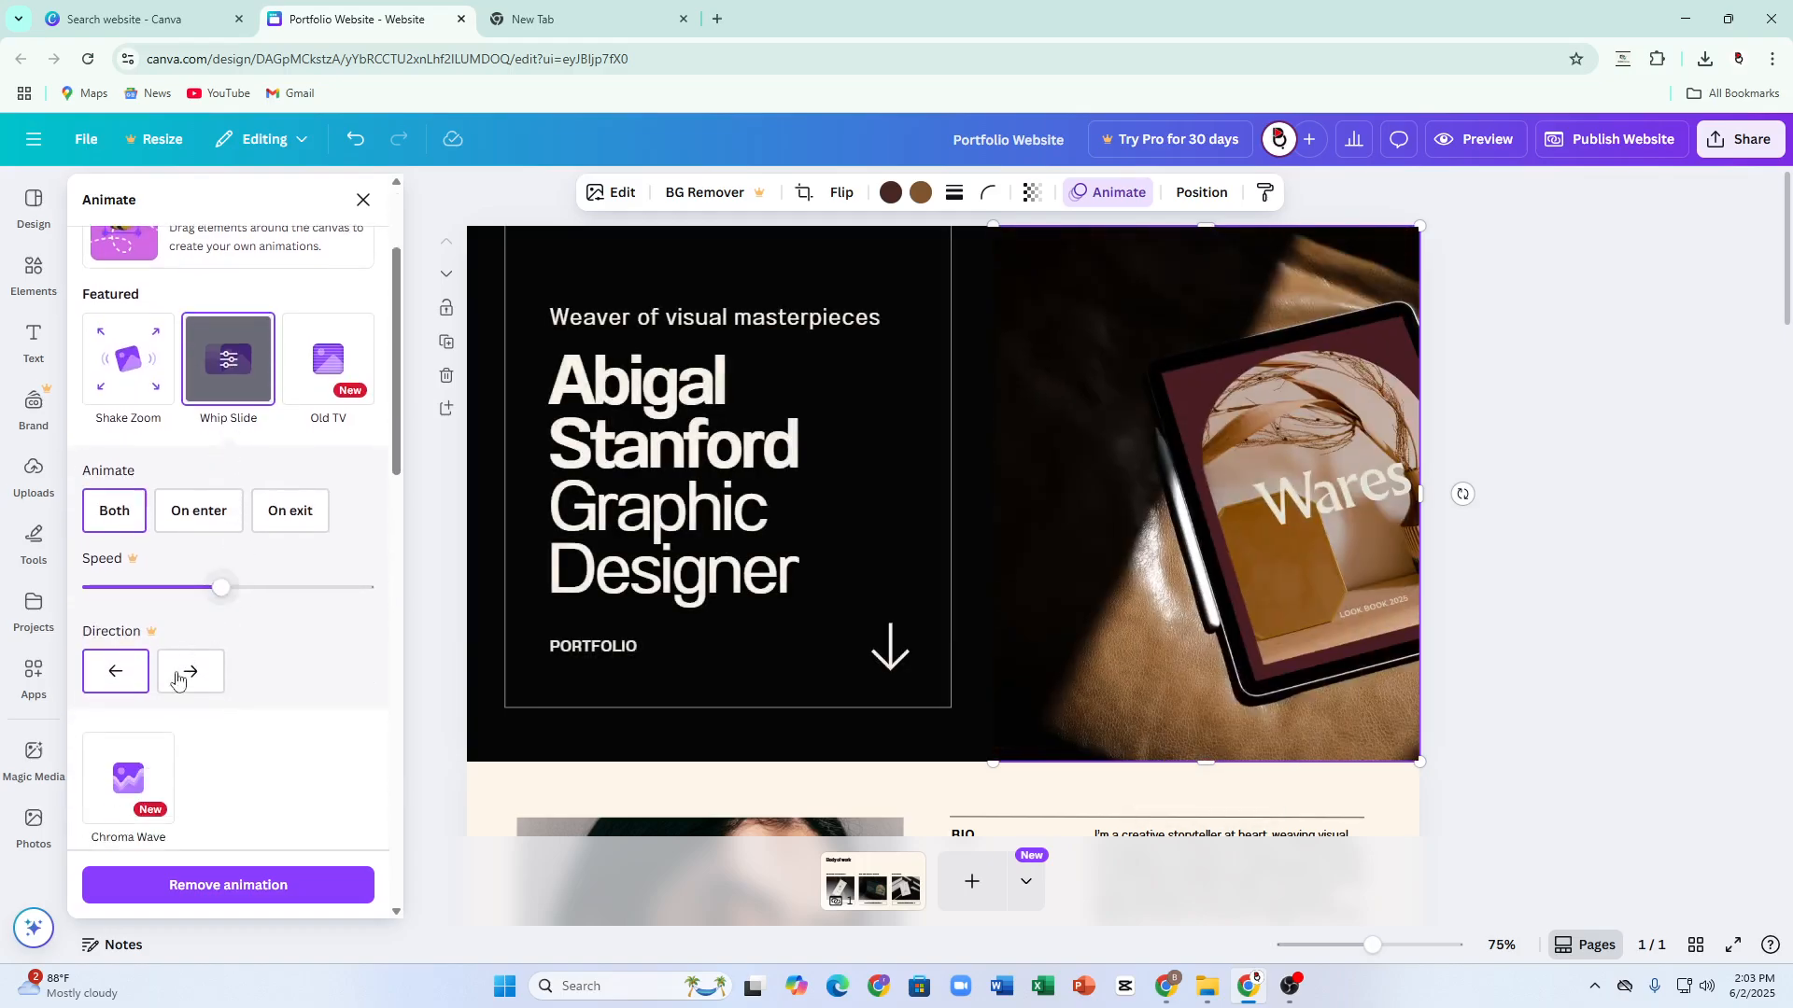
click(121, 678)
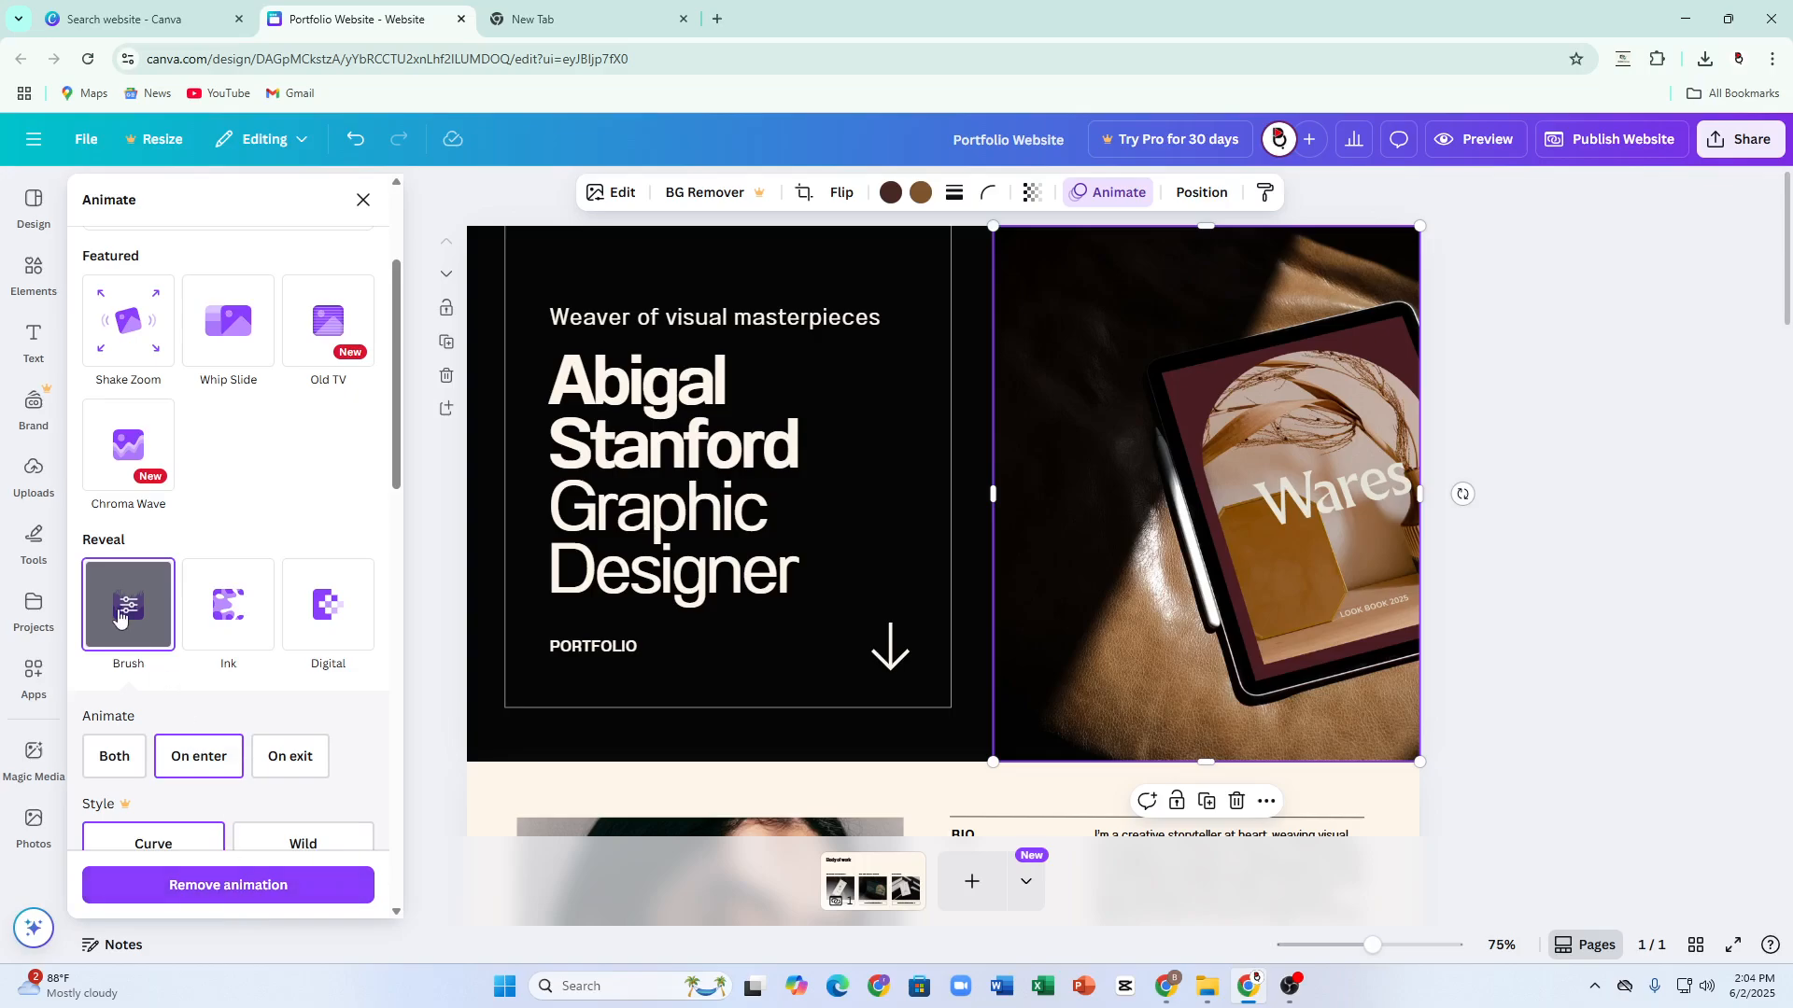
scroll(224, 654, up, 3)
scroll(187, 672, down, 3)
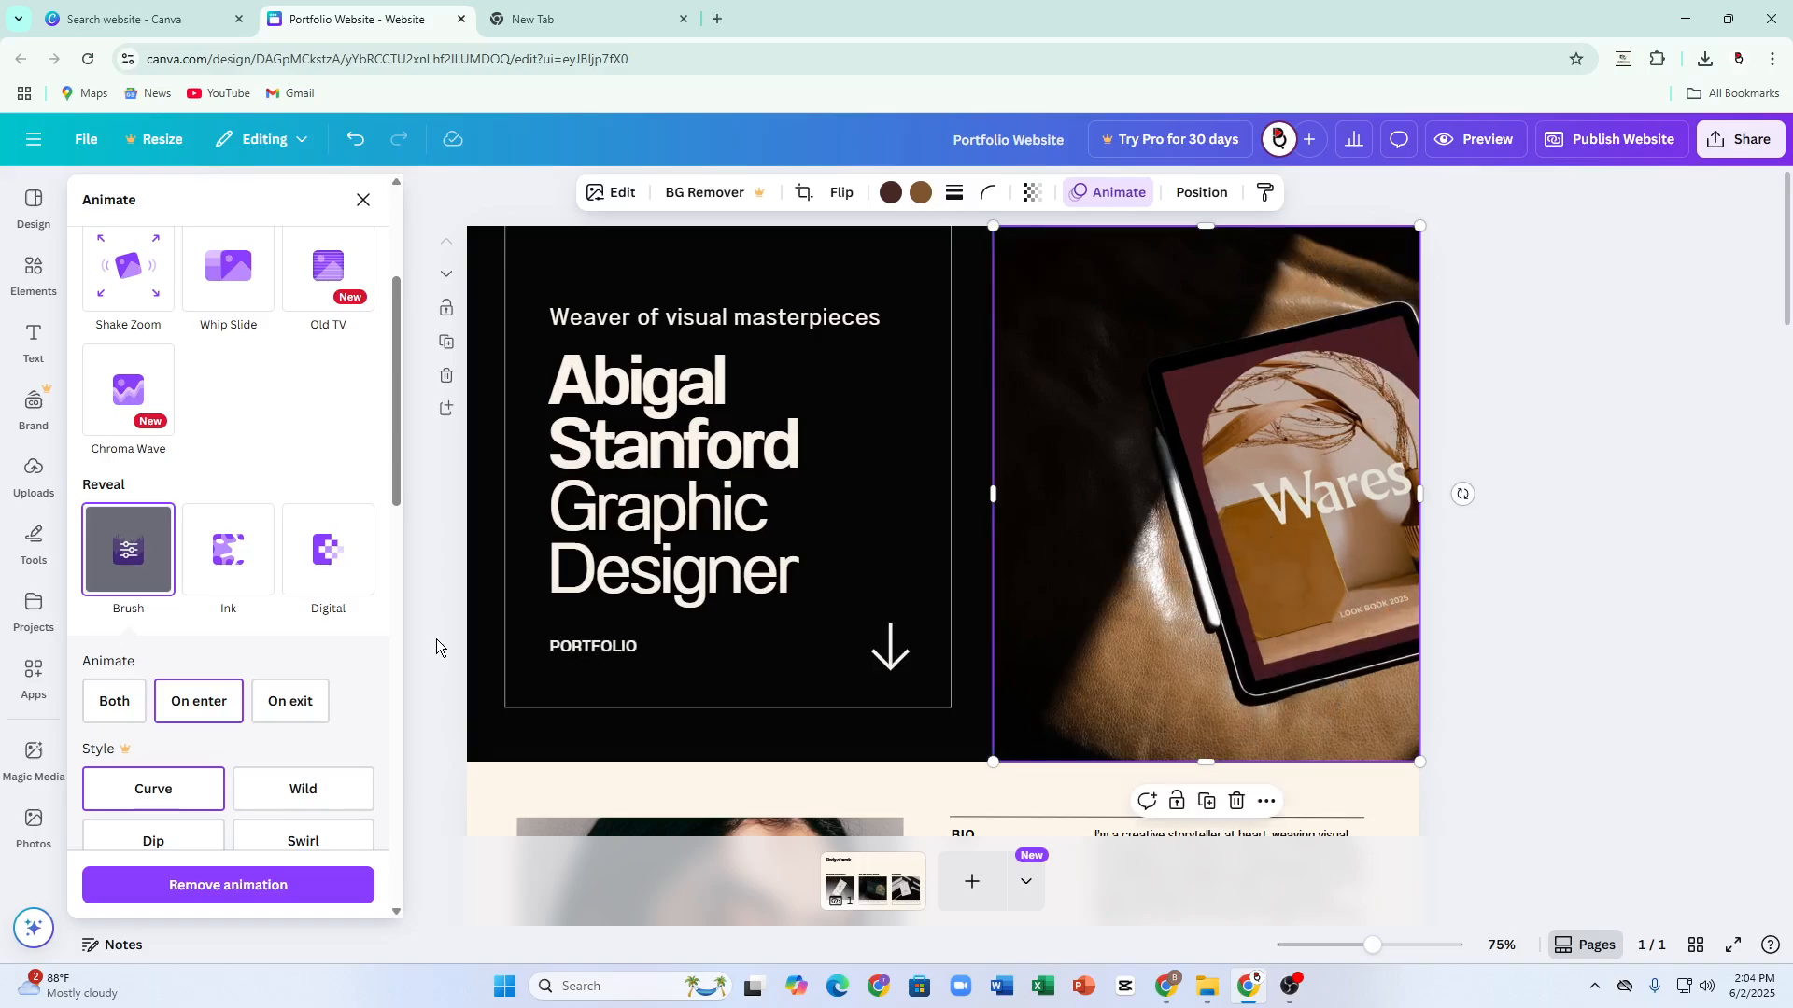
key(Escape)
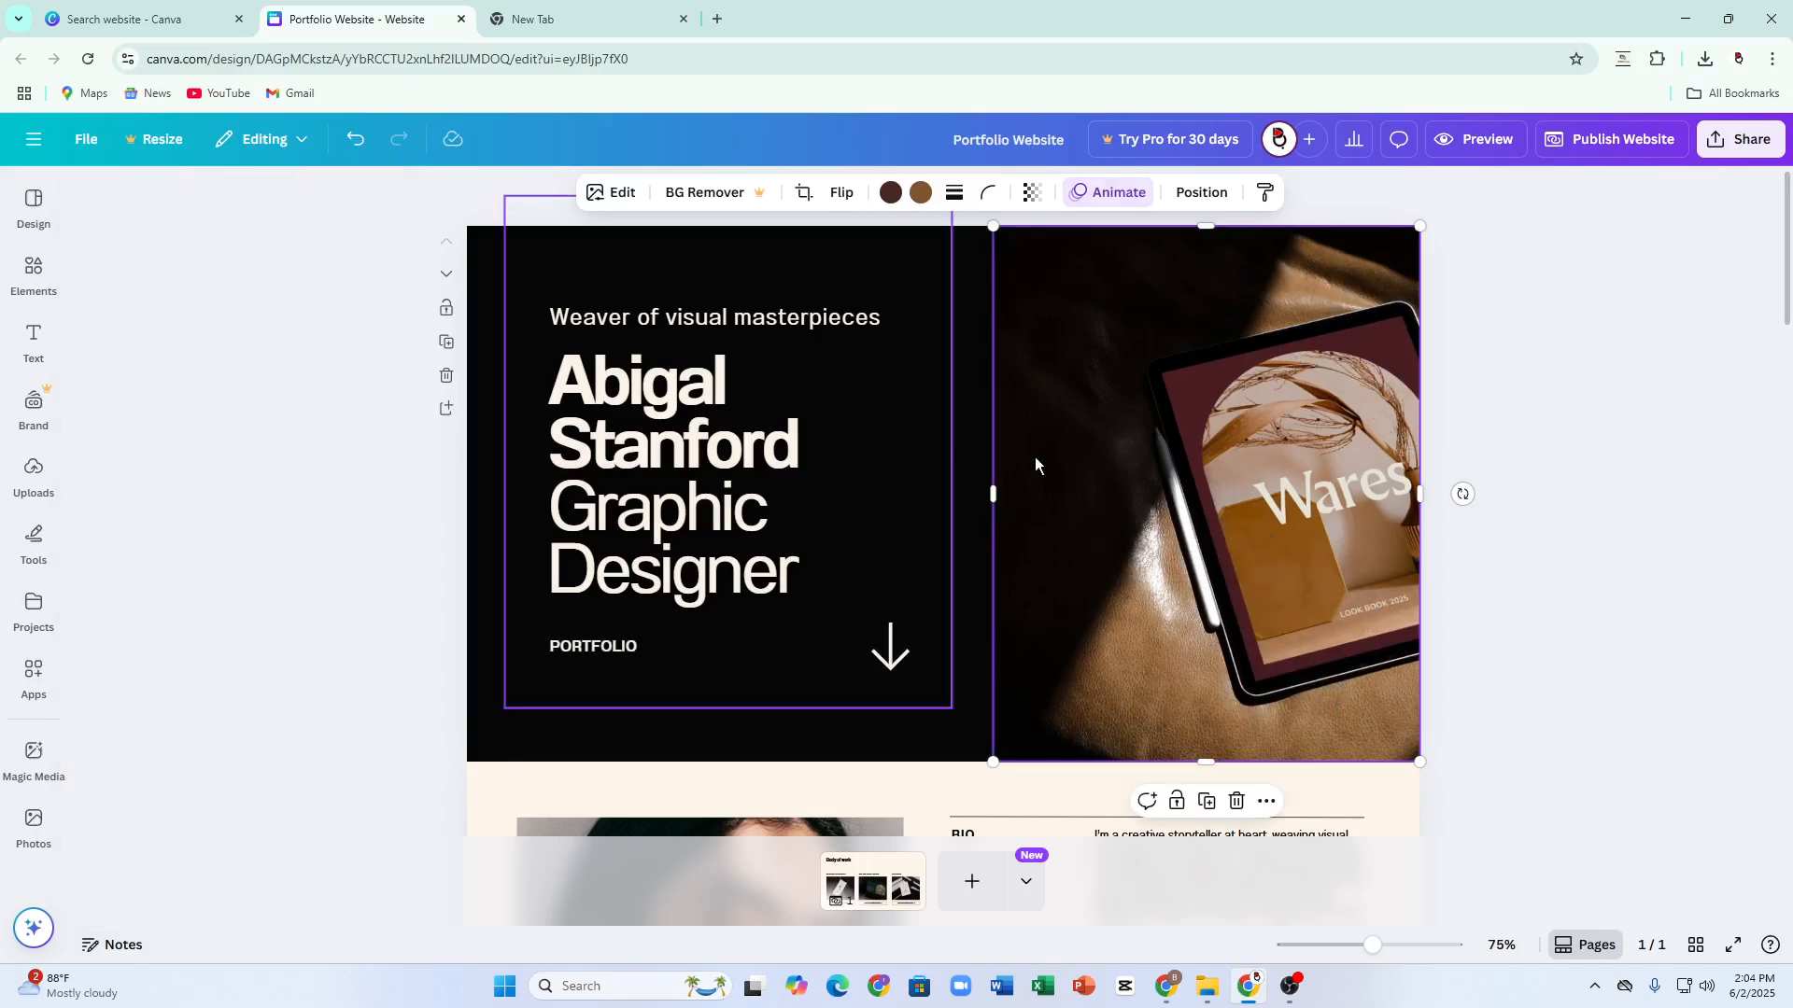
Open the bio paragraph for editing and shift the portrait photo beside it slightly down and to the left
click(598, 369)
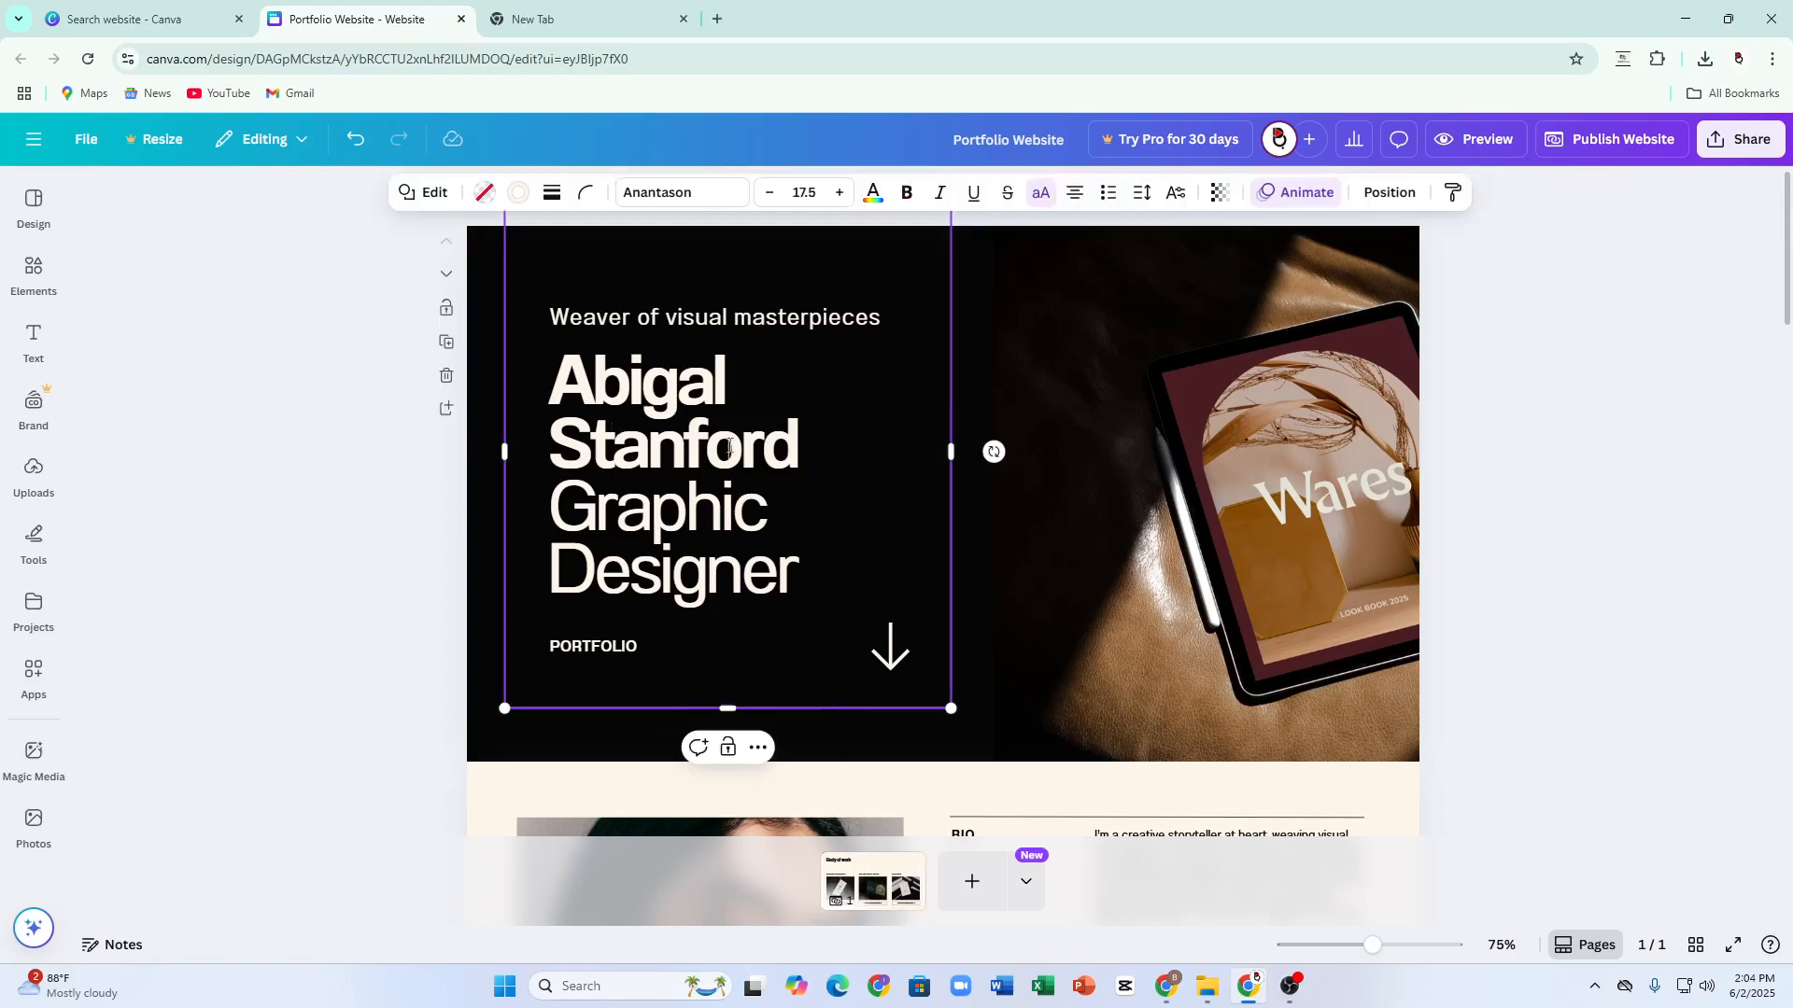
scroll(643, 385, down, 1)
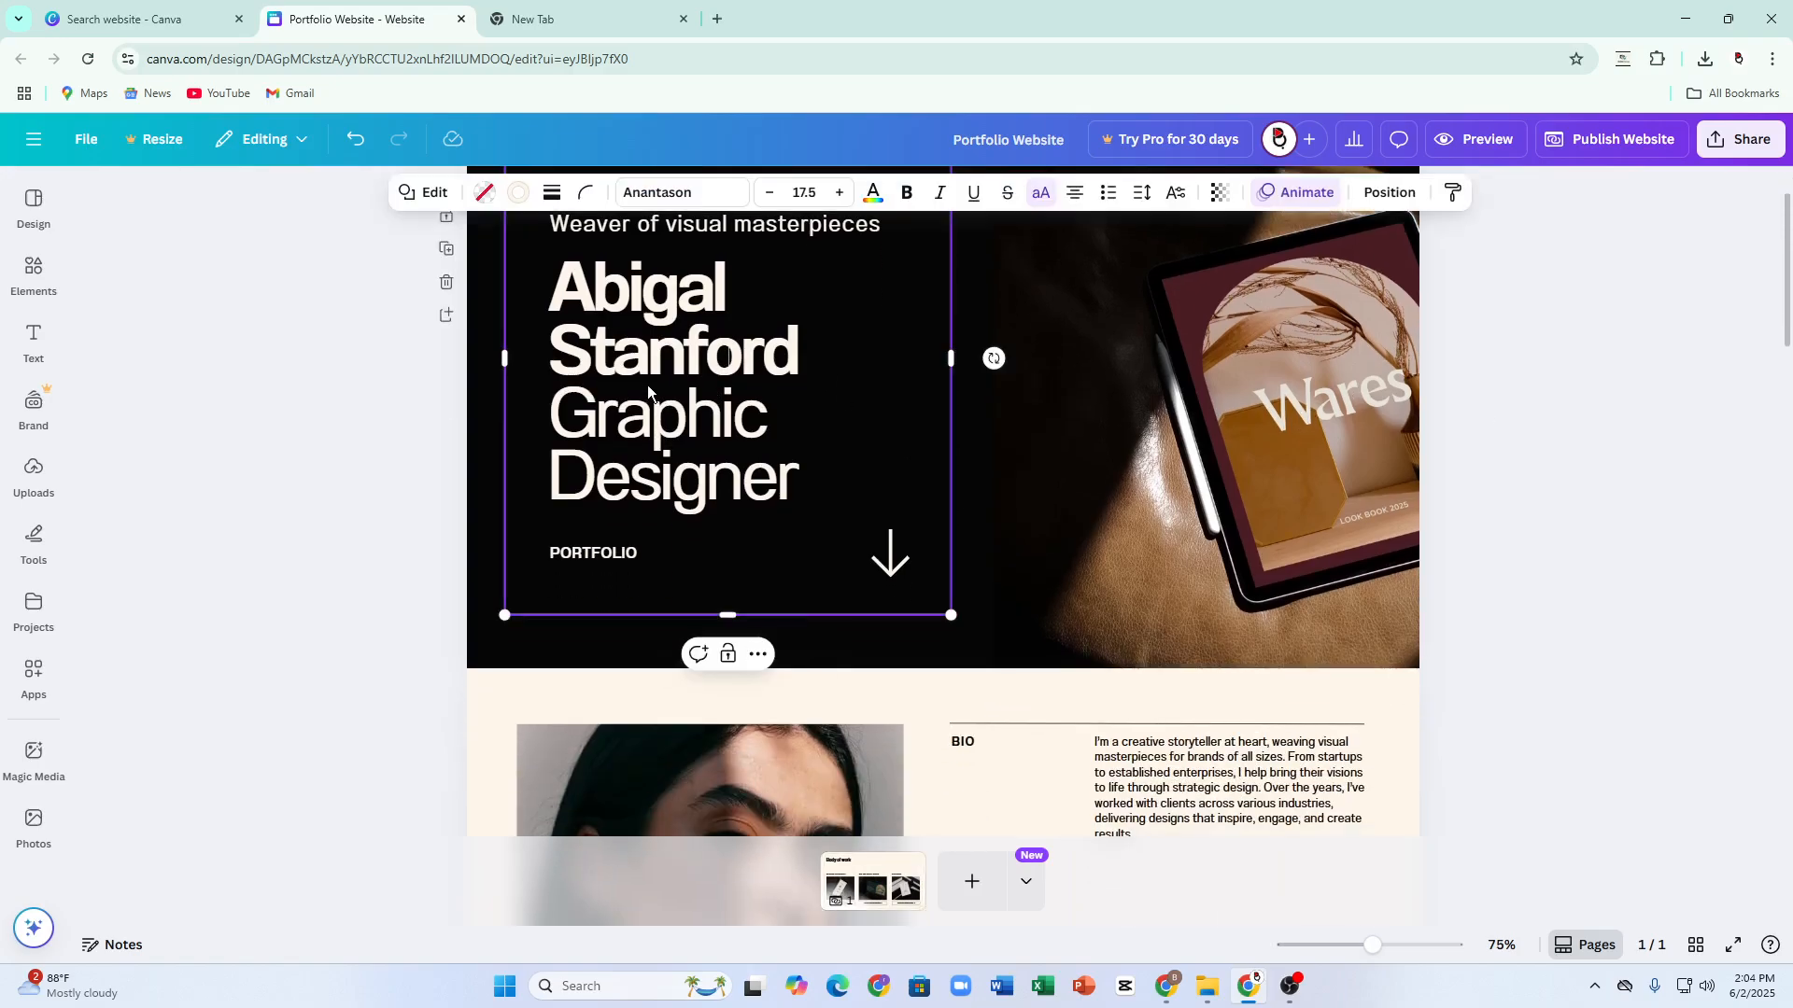
scroll(1074, 535, down, 4)
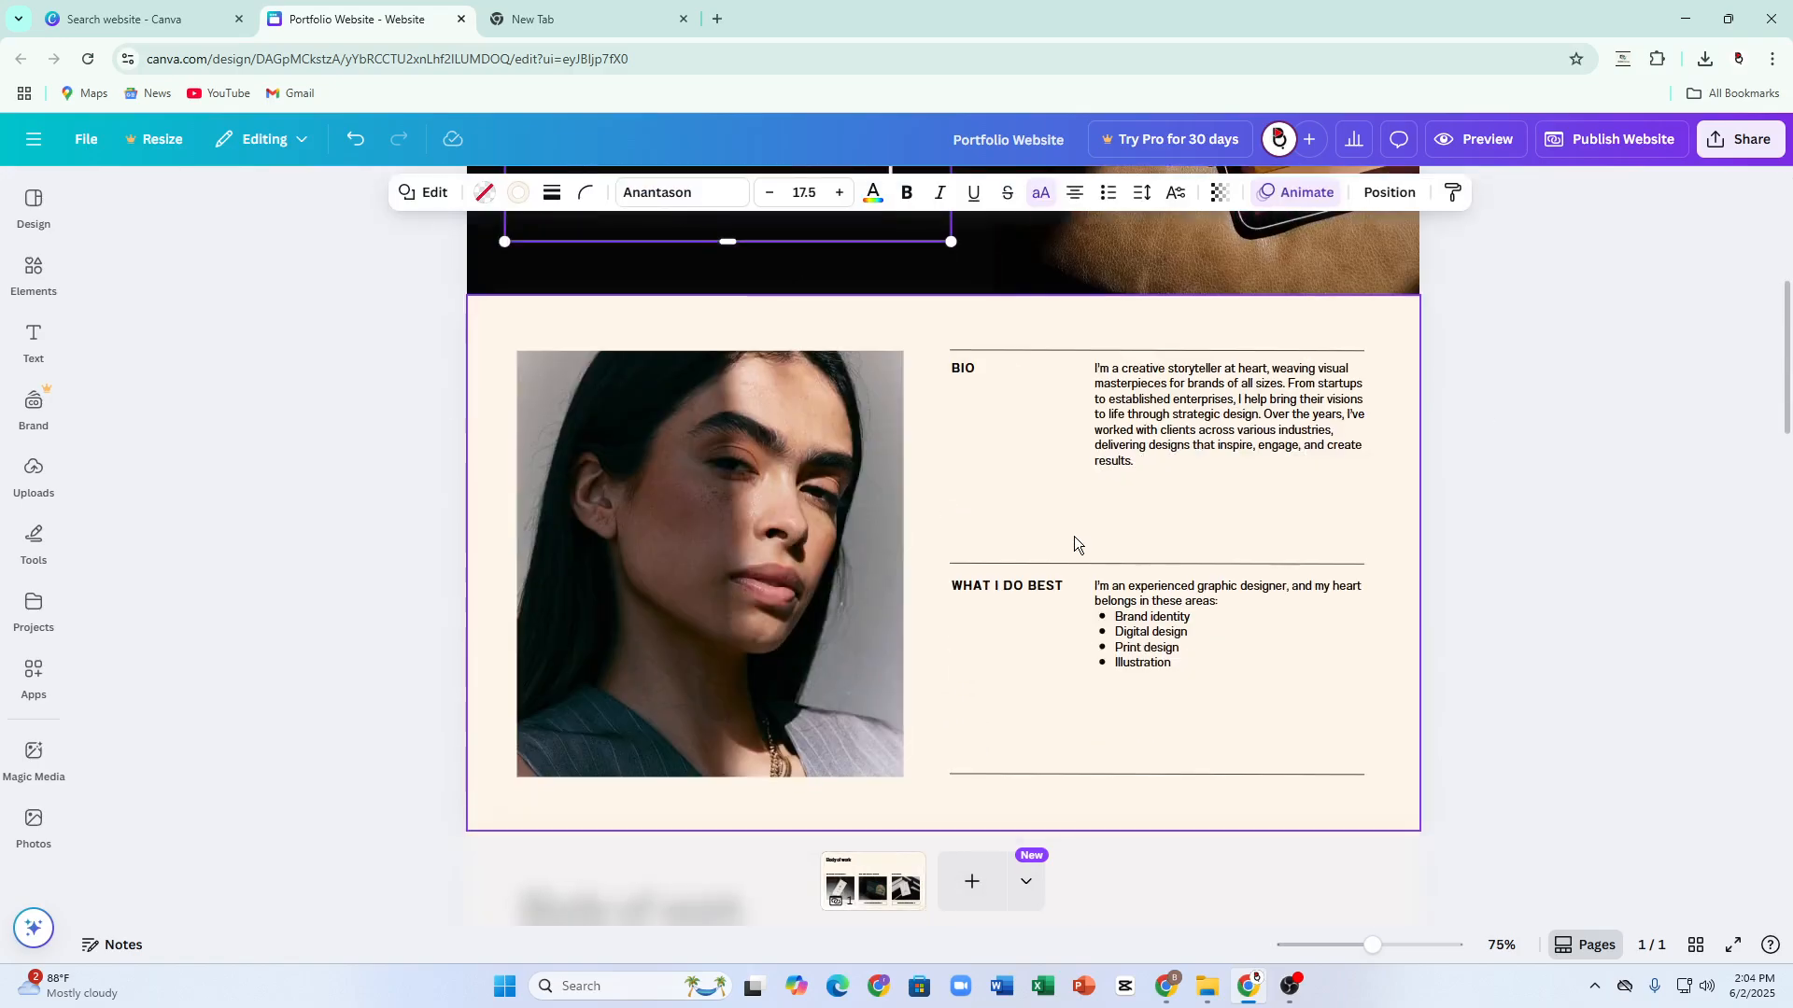
click(1132, 437)
click(1132, 437)
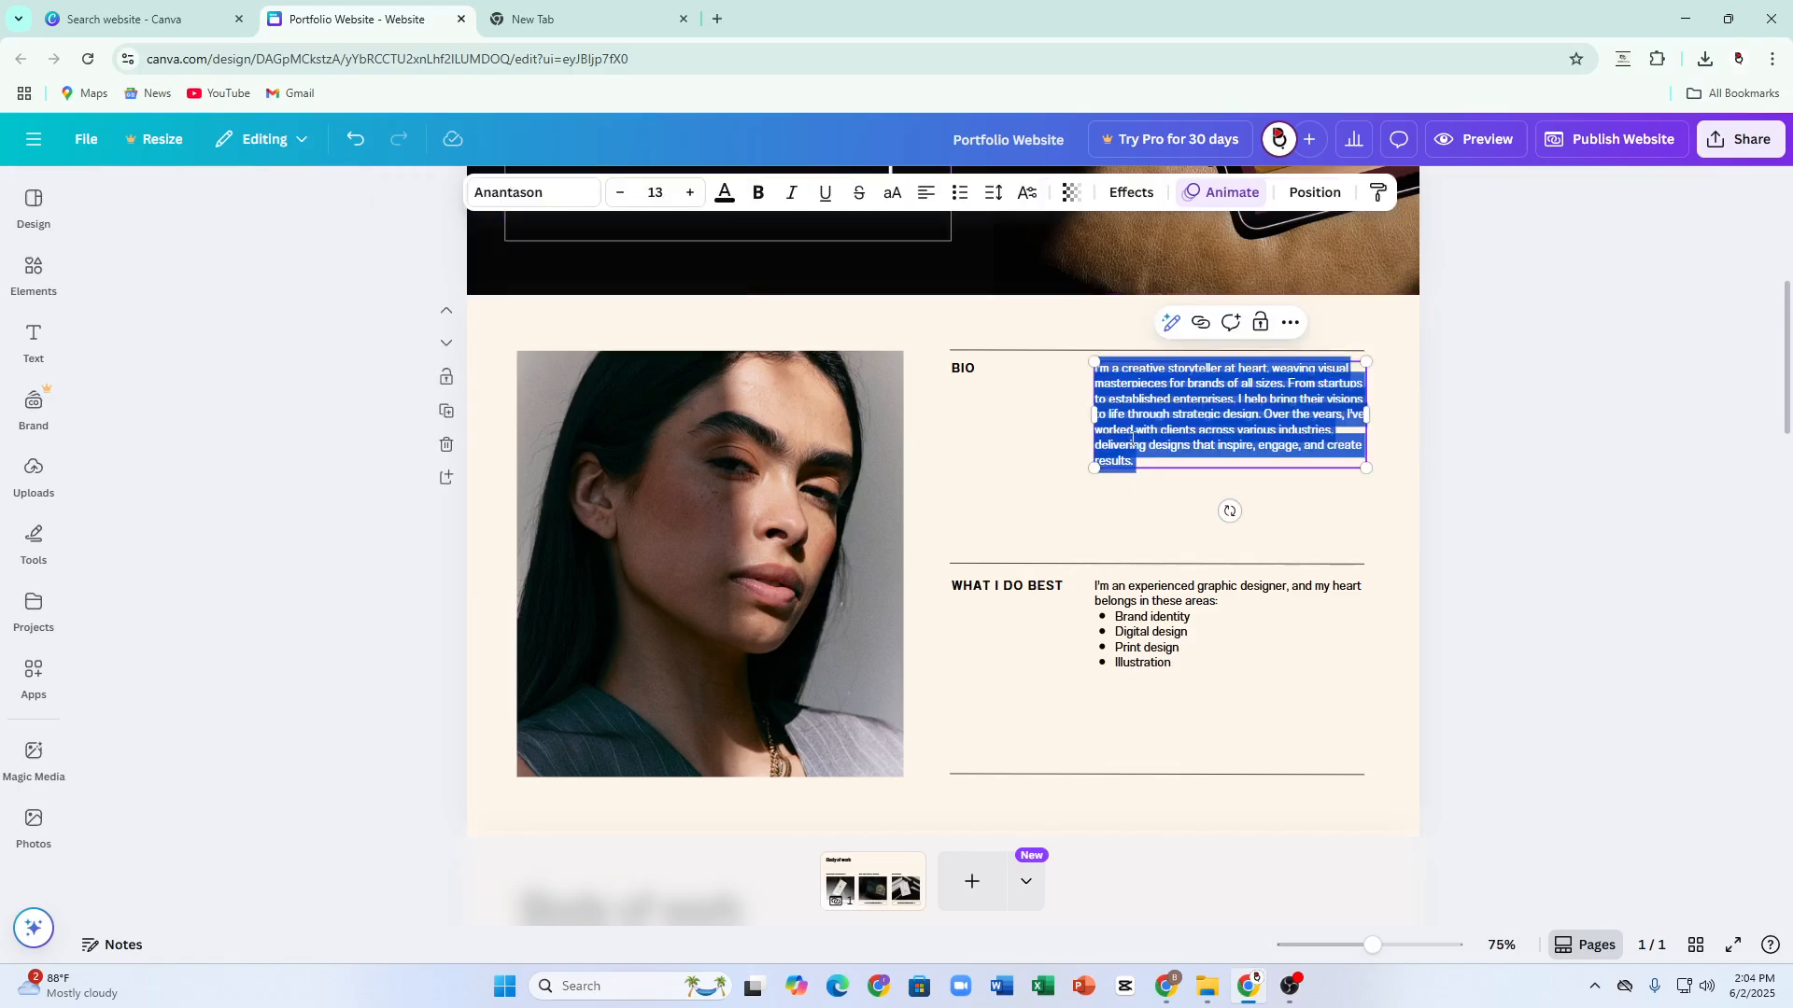
click(740, 510)
drag(655, 495, 720, 537)
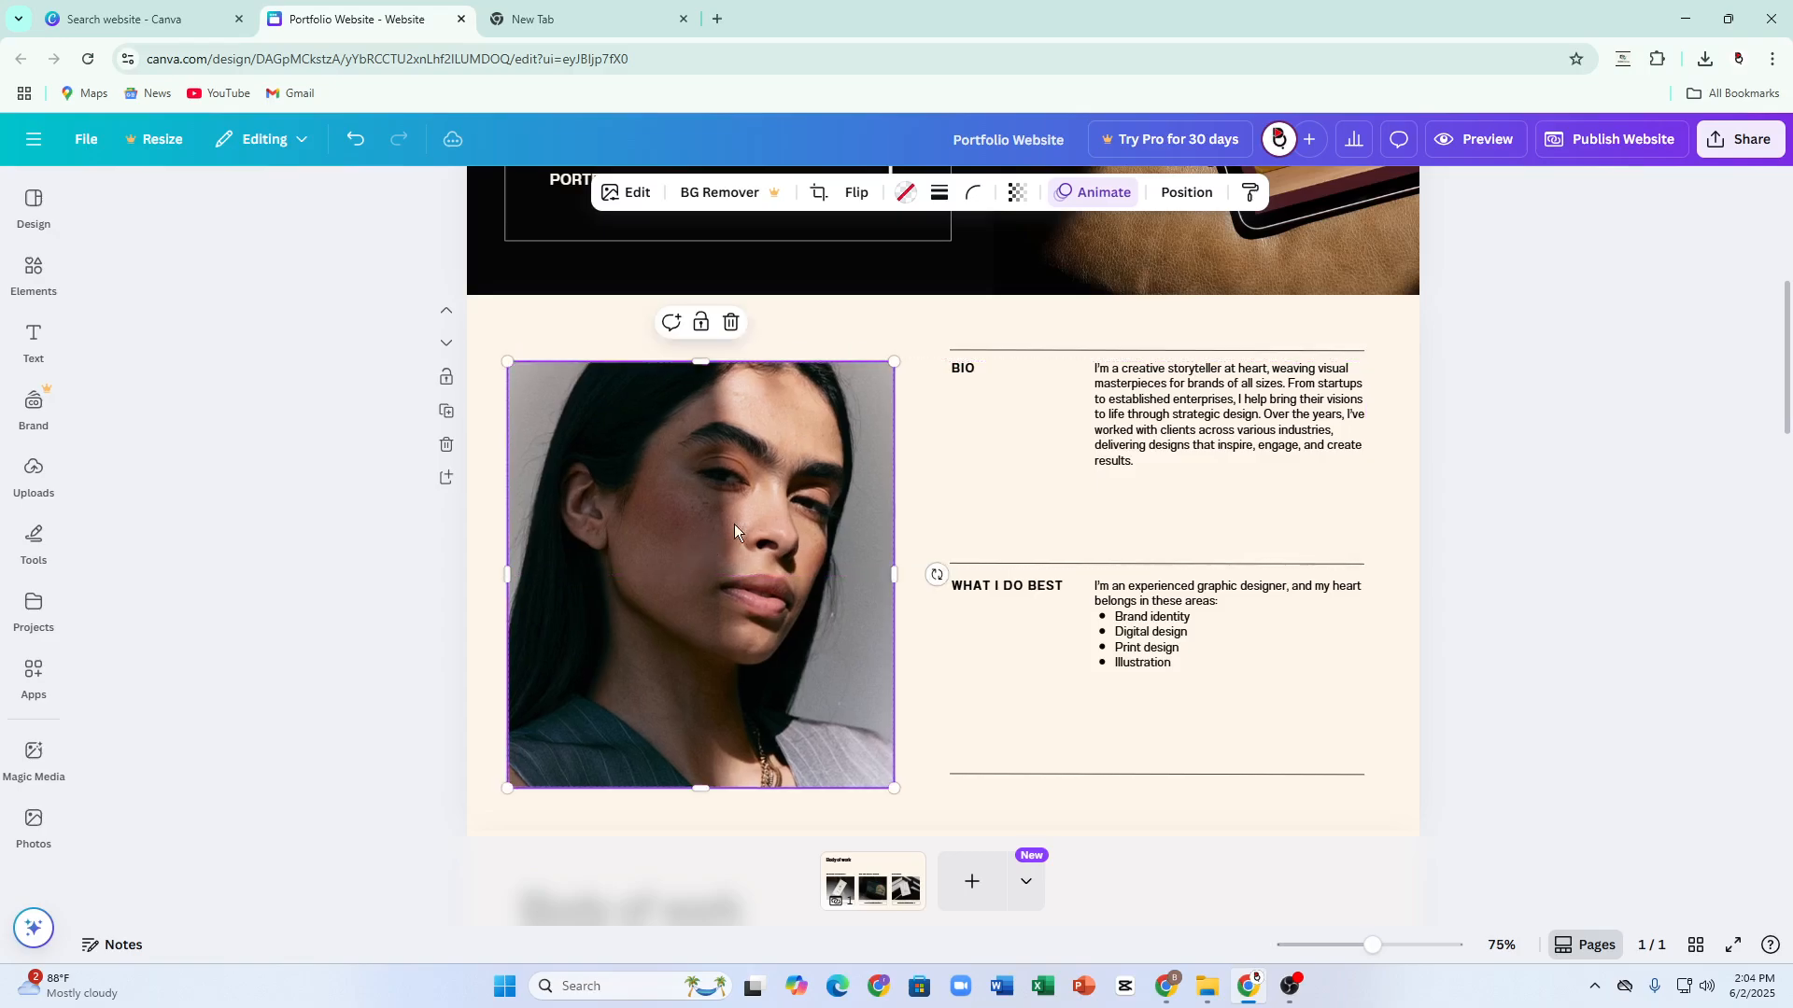
Delete the portrait photo together with its grid from the bio section and undo the deletion
click(732, 323)
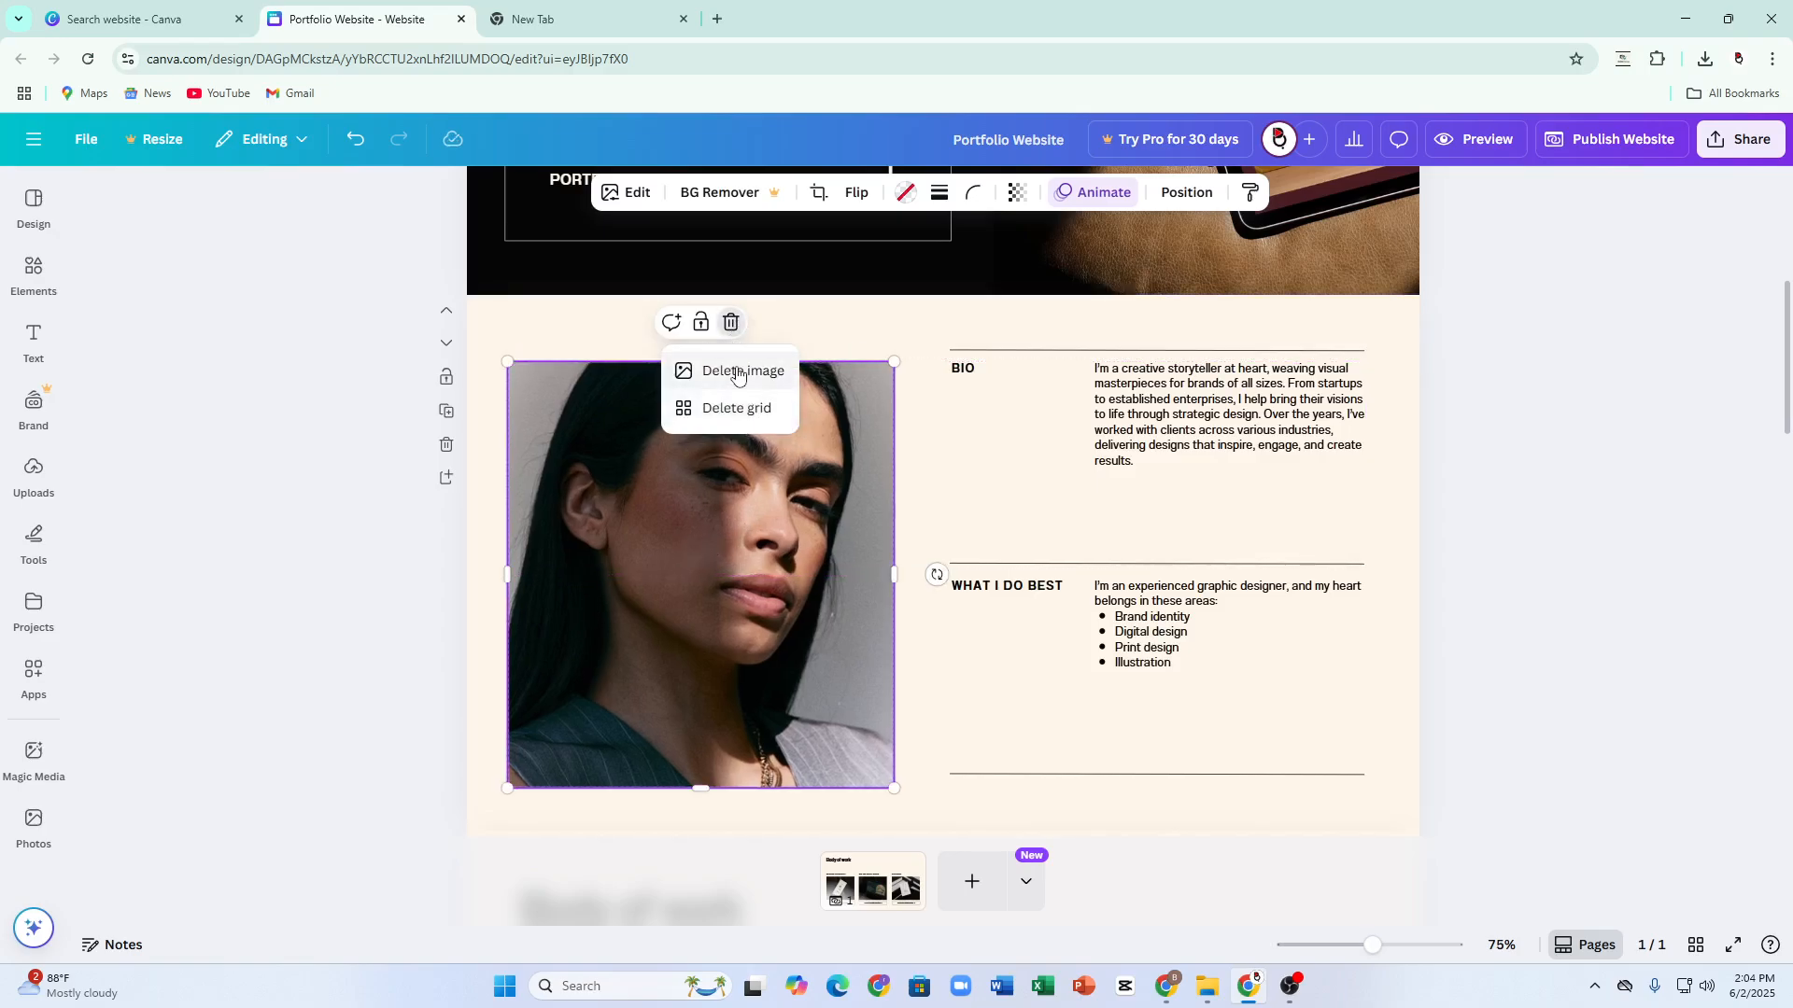
click(730, 403)
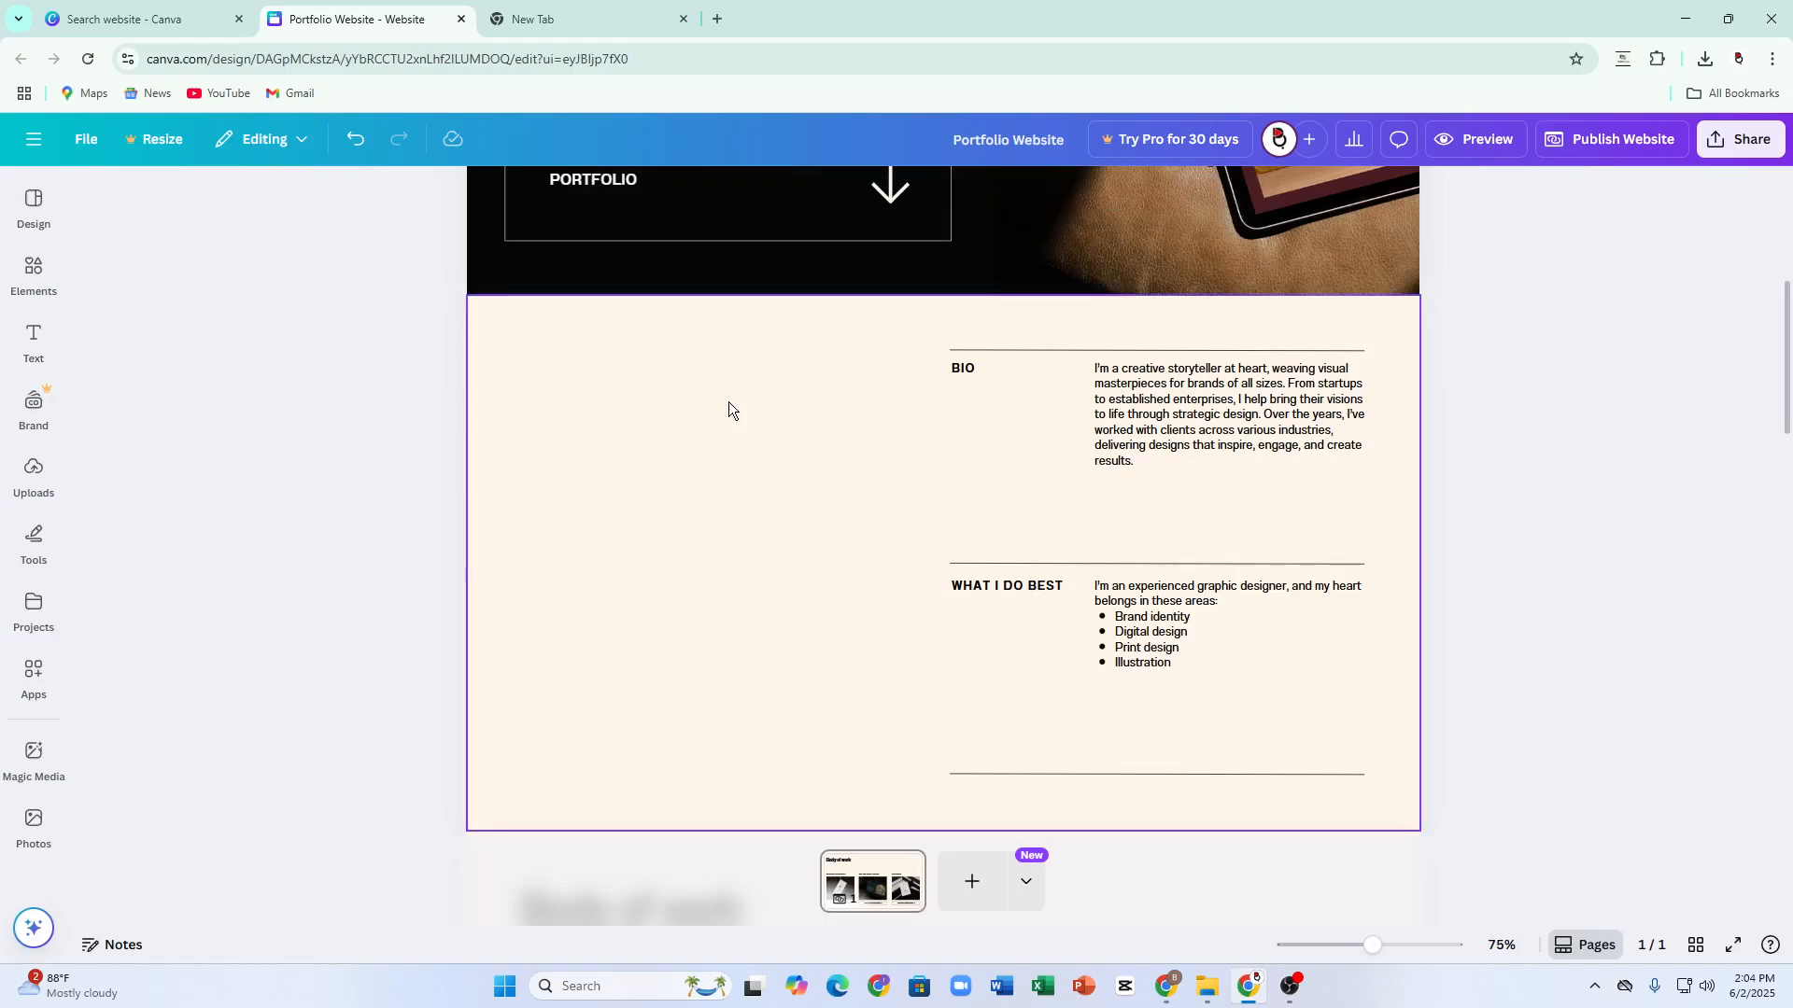
scroll(626, 520, down, 4)
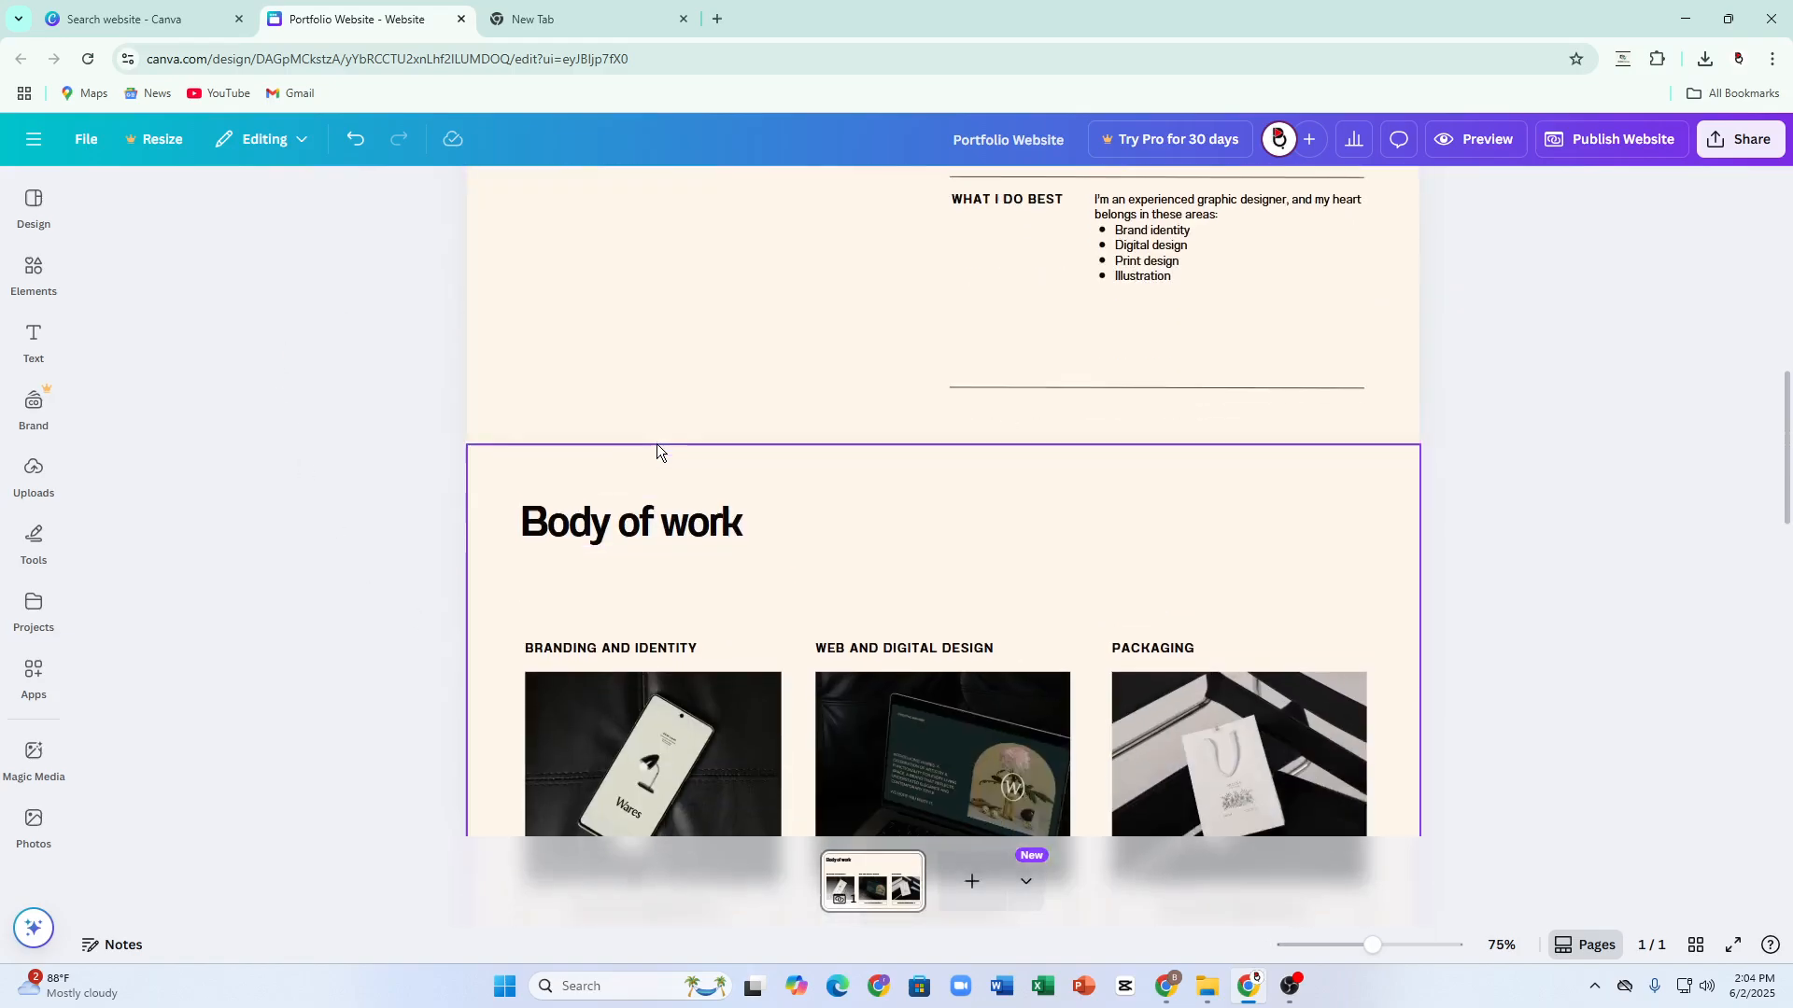
scroll(609, 473, up, 7)
scroll(607, 597, down, 2)
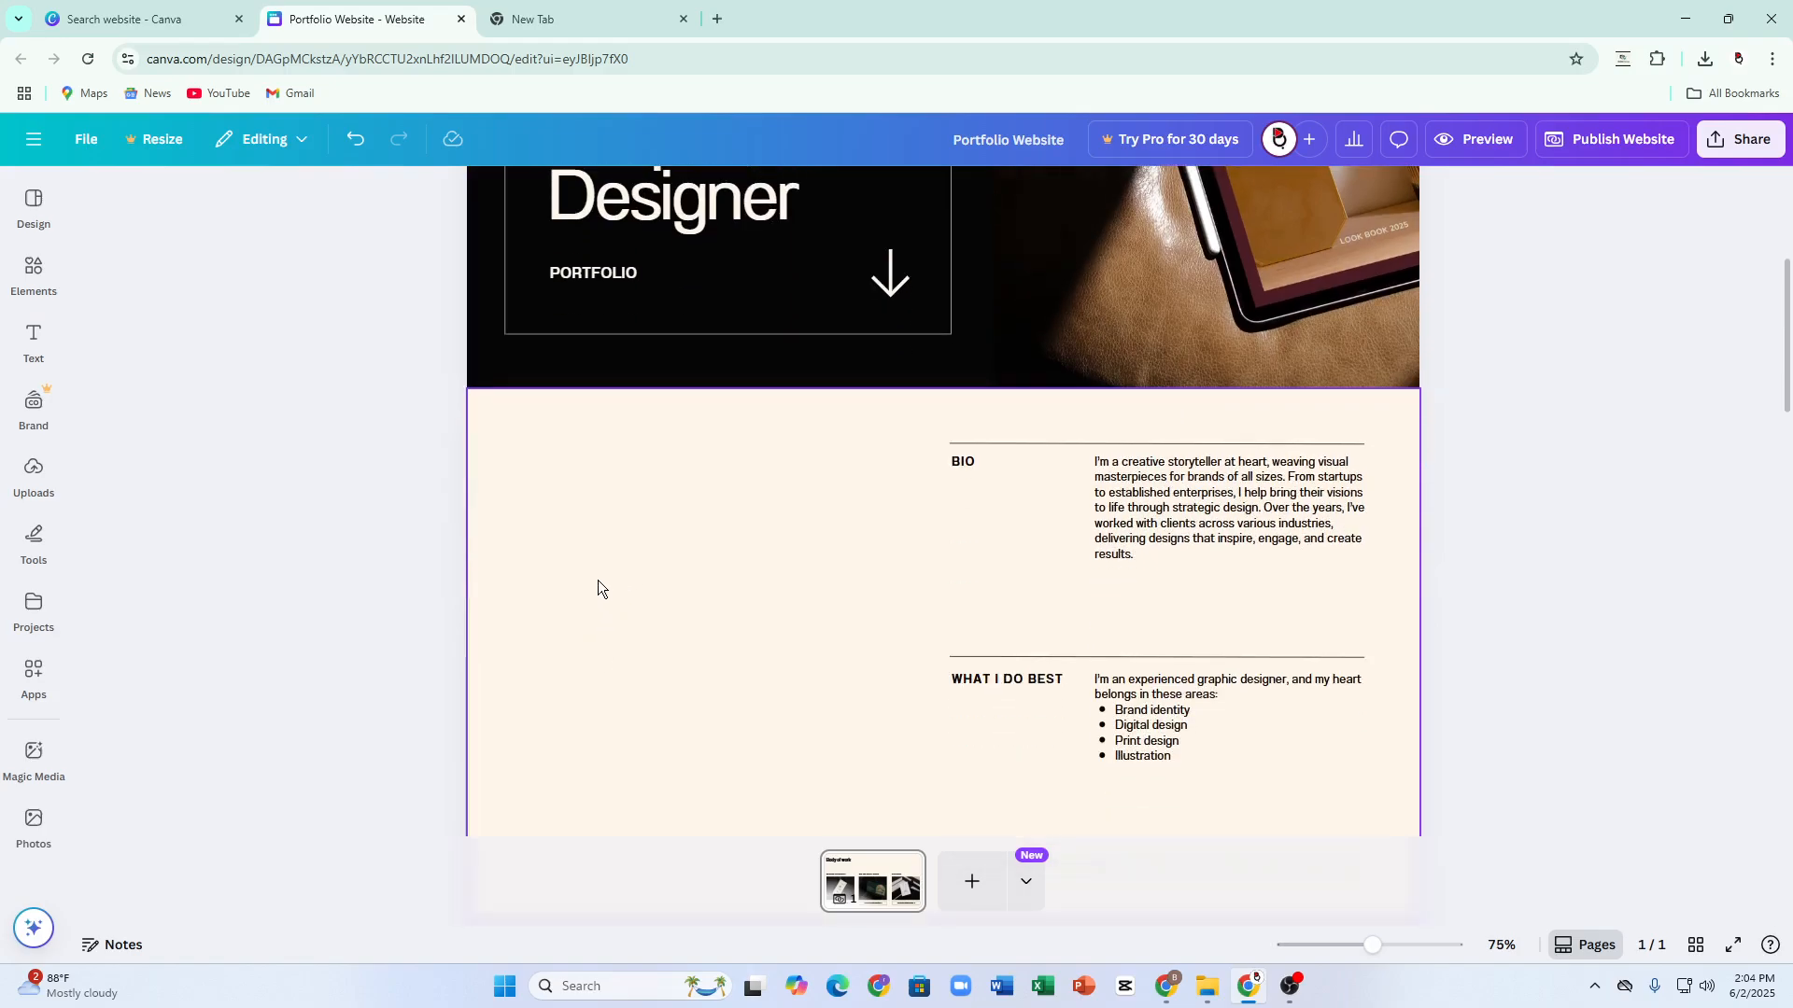
key(ctrl+z)
Delete only the portrait image in the bio section, keeping its empty grid as a placeholder
click(807, 536)
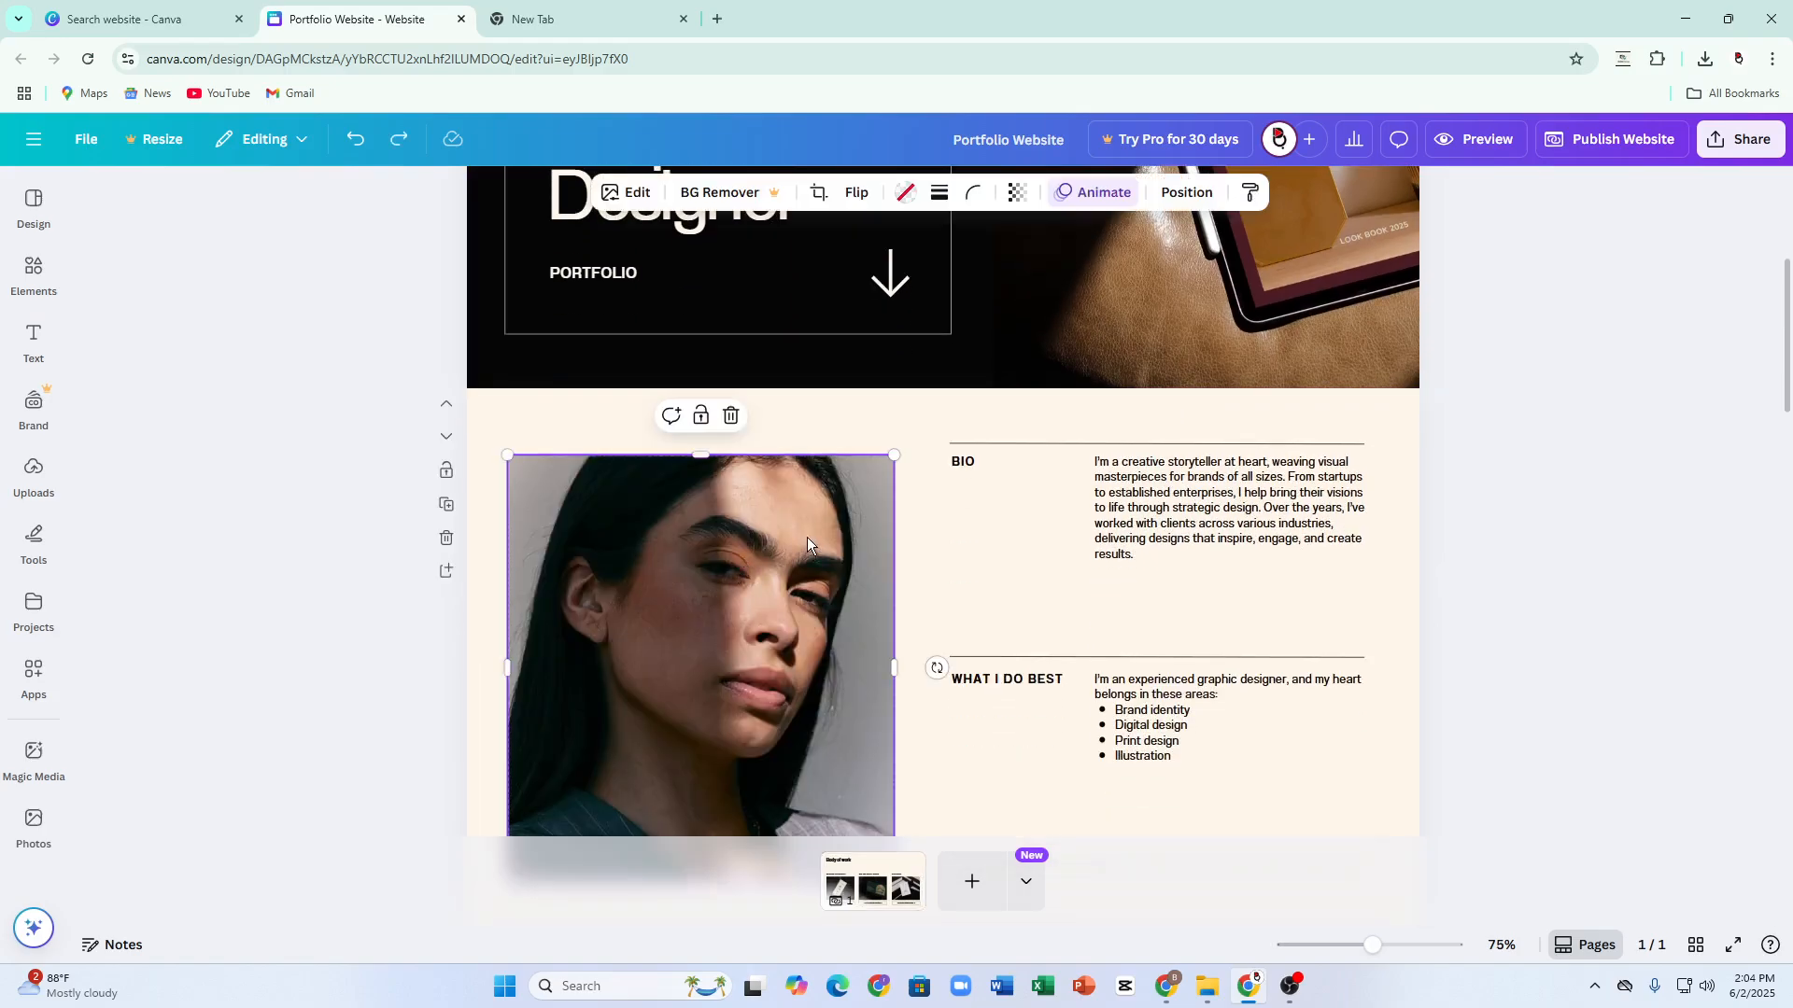
click(710, 409)
click(717, 419)
click(732, 417)
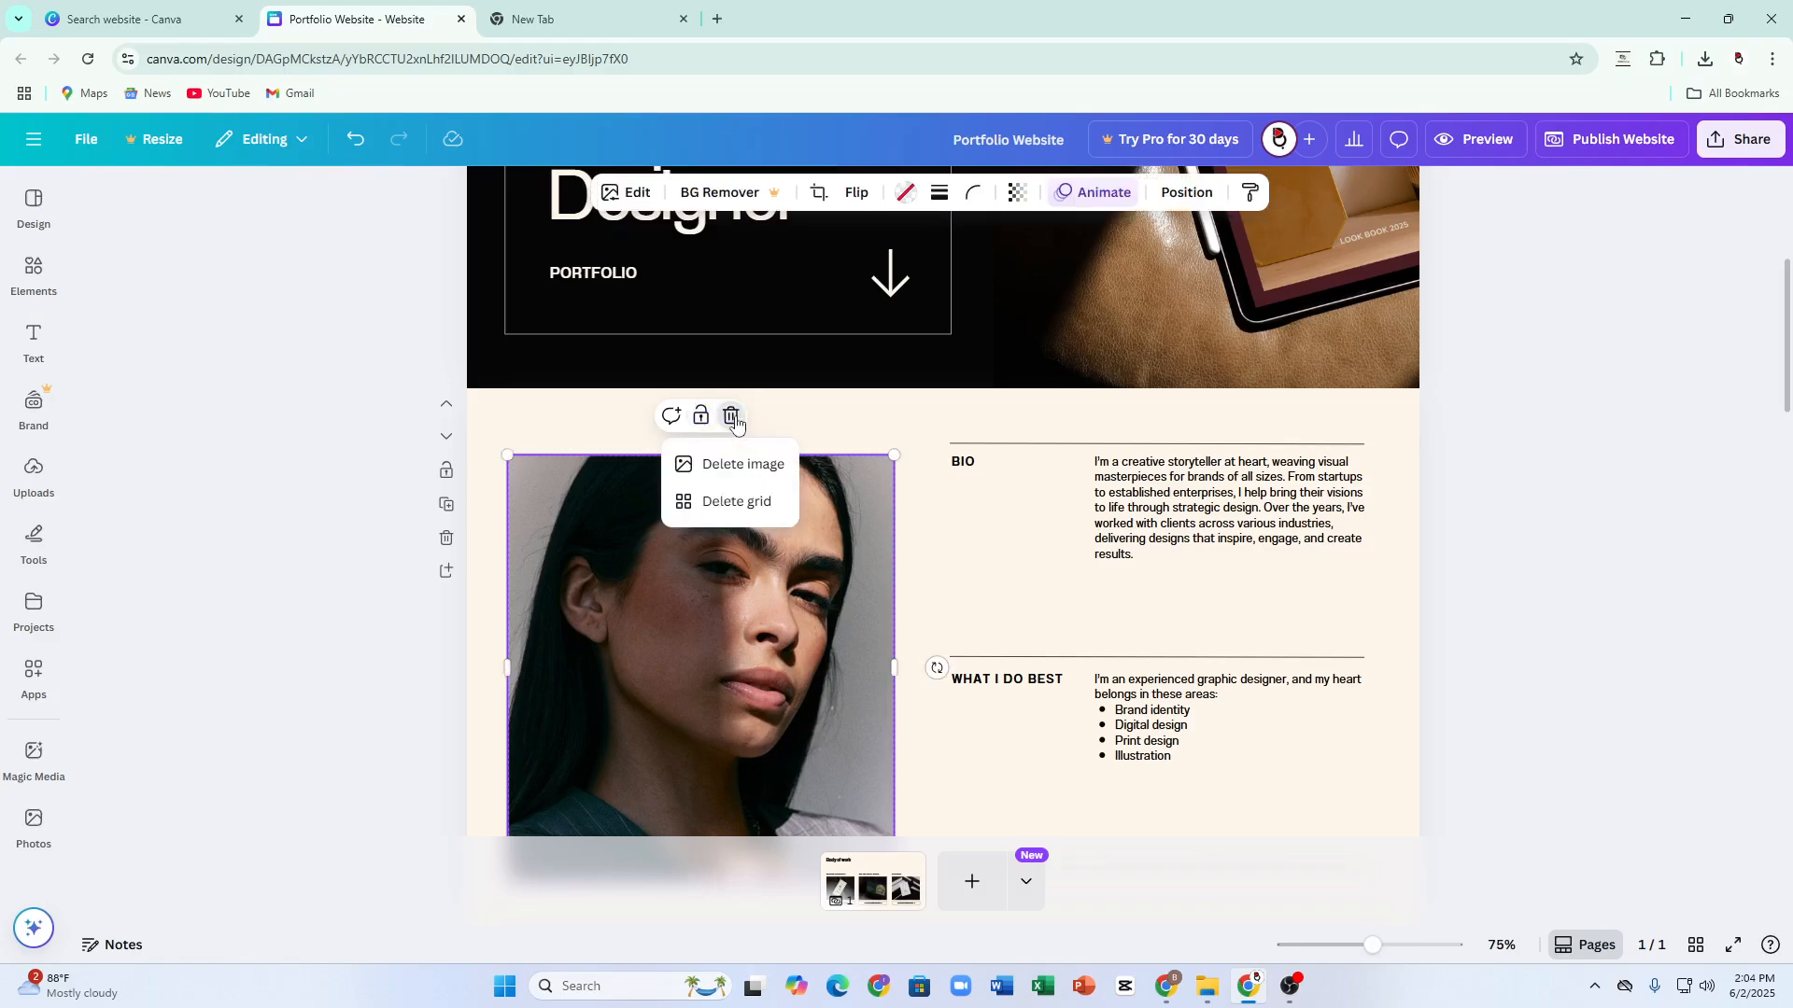
click(737, 465)
scroll(736, 467, down, 3)
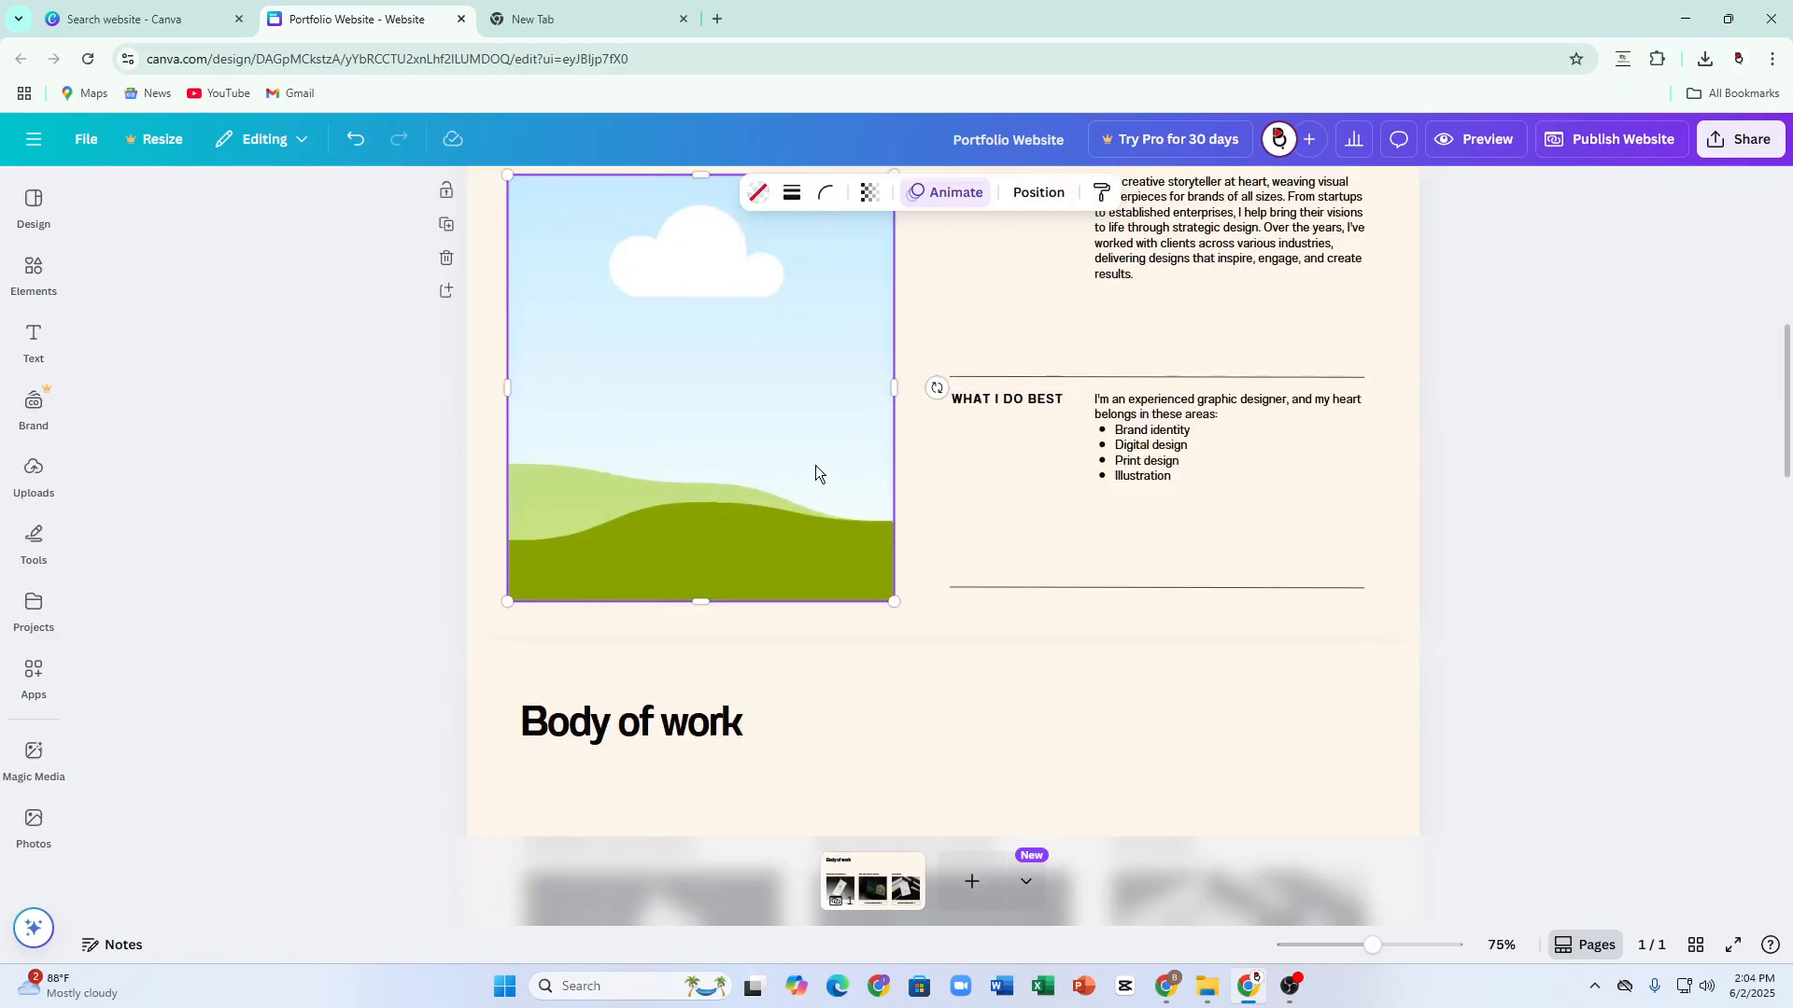
scroll(816, 490, up, 2)
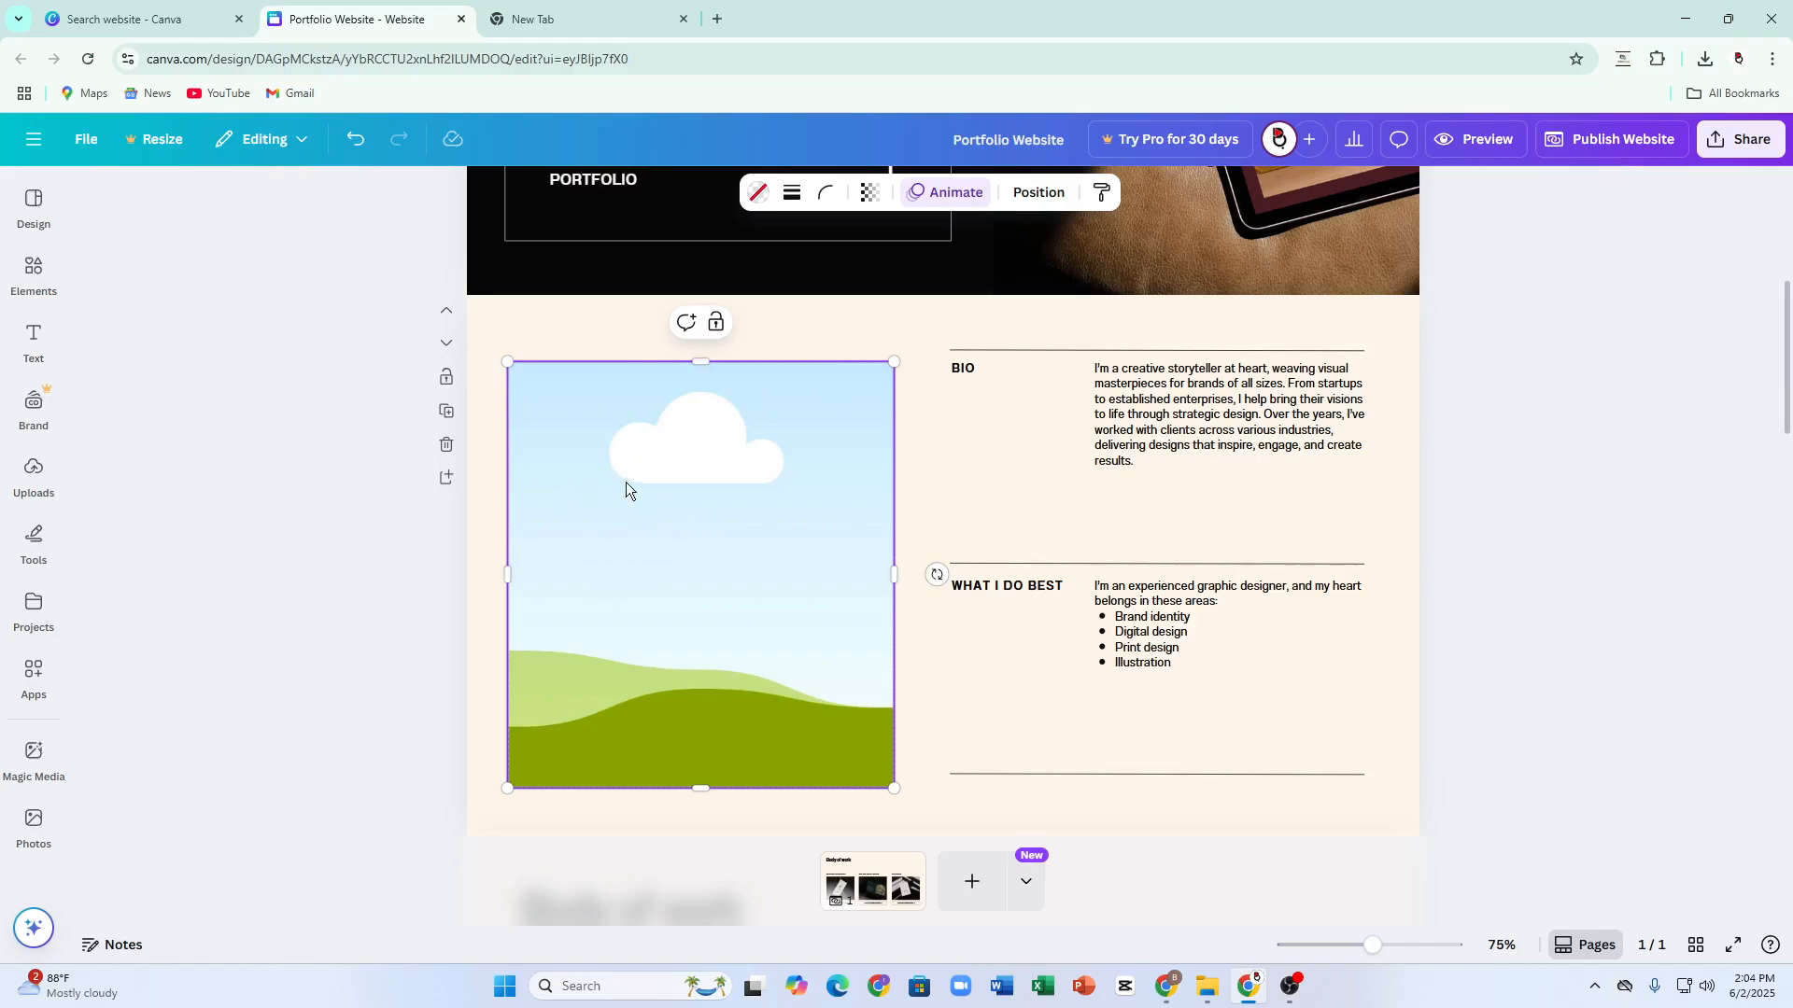
Search the elements library for "square frame" and show all matching frames
click(34, 343)
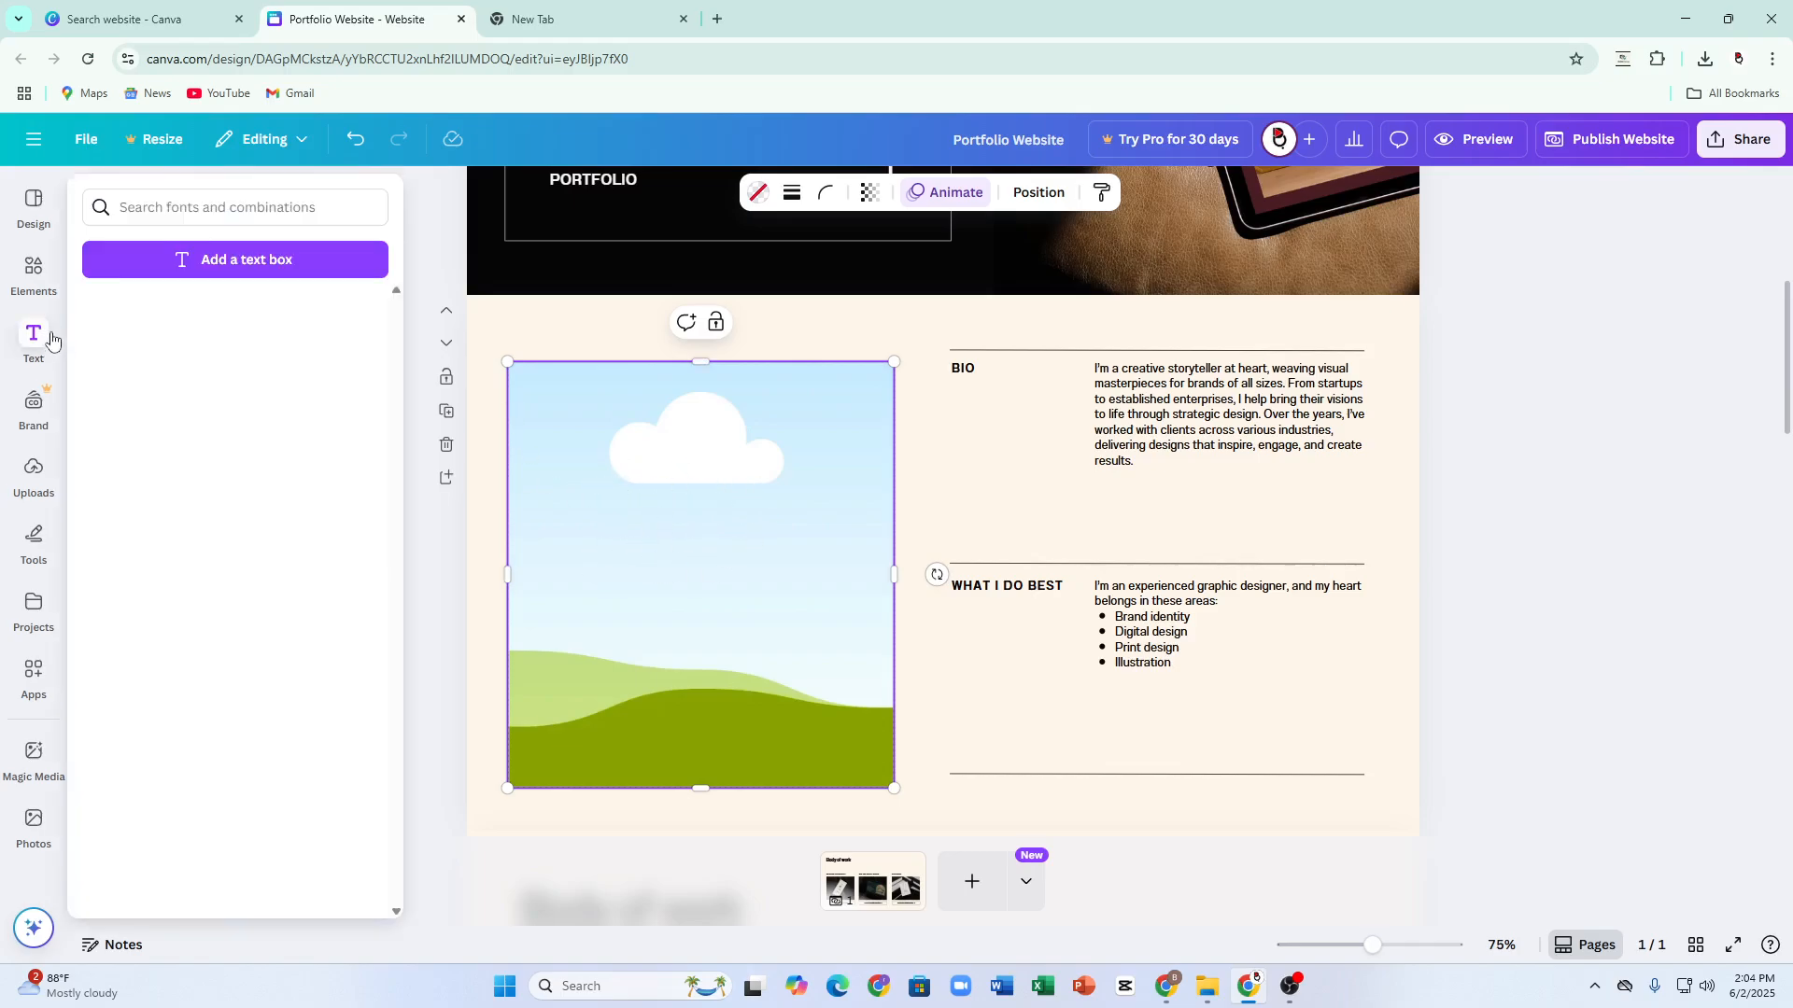
click(33, 276)
click(169, 205)
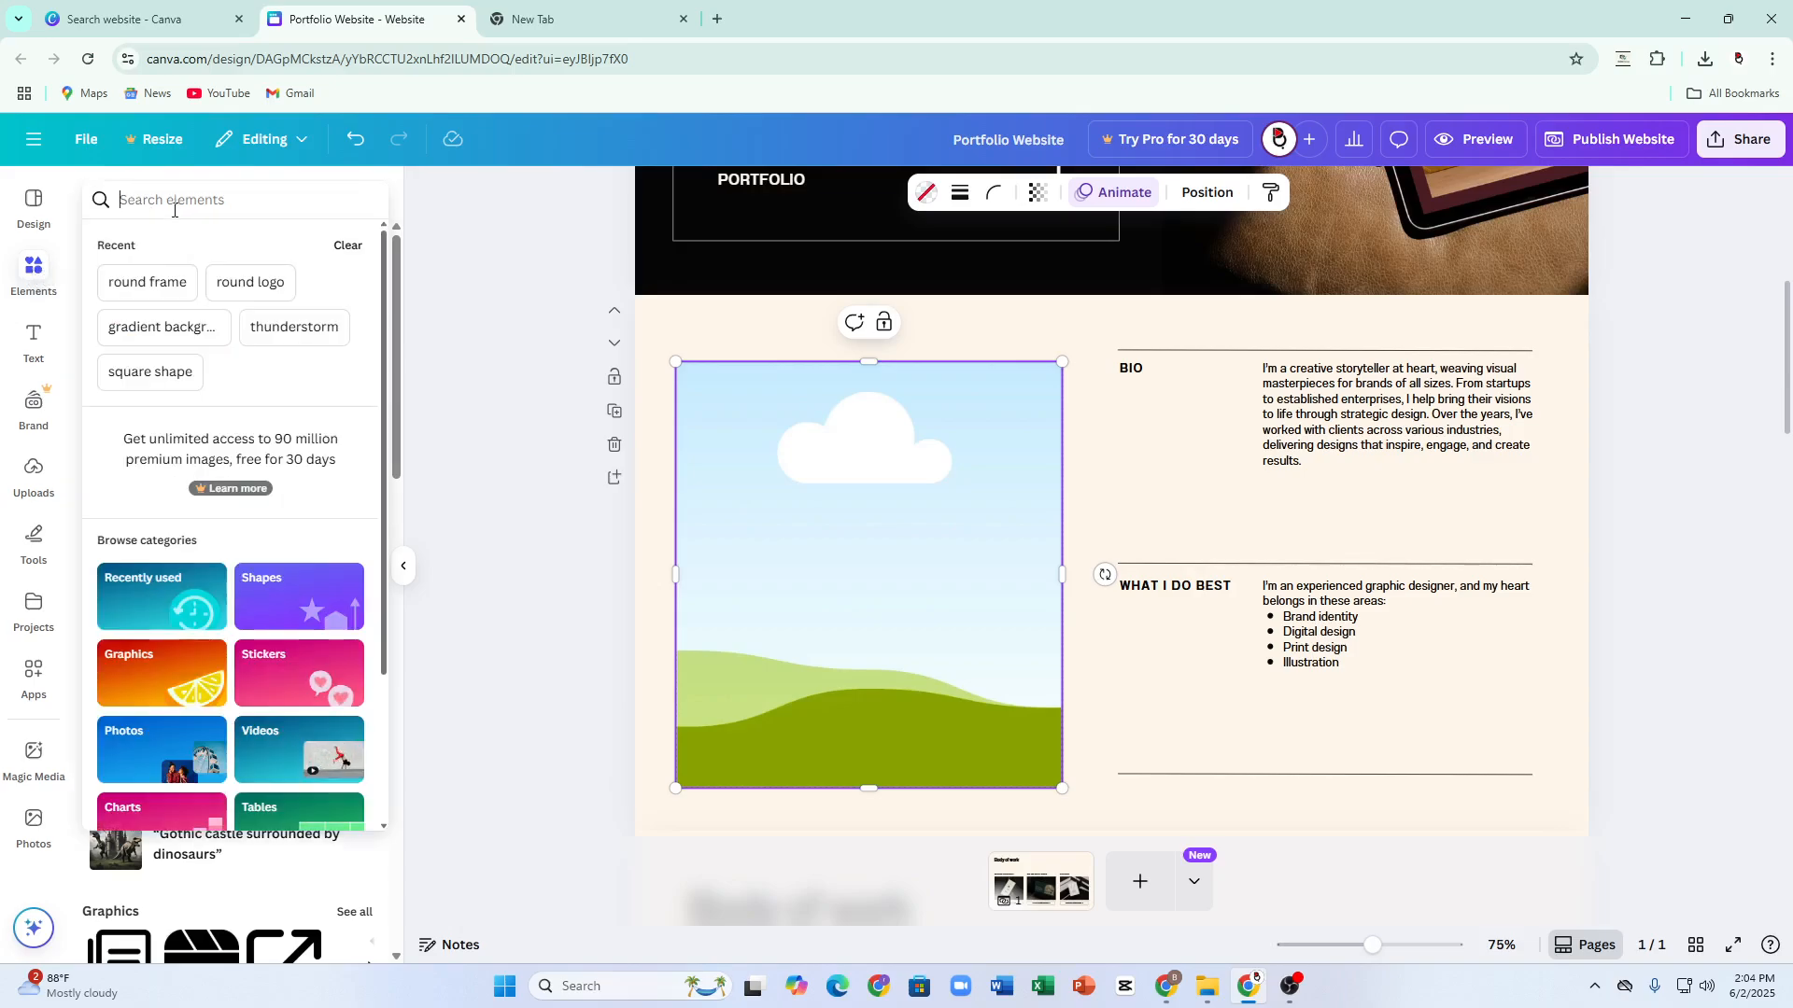
text(s)
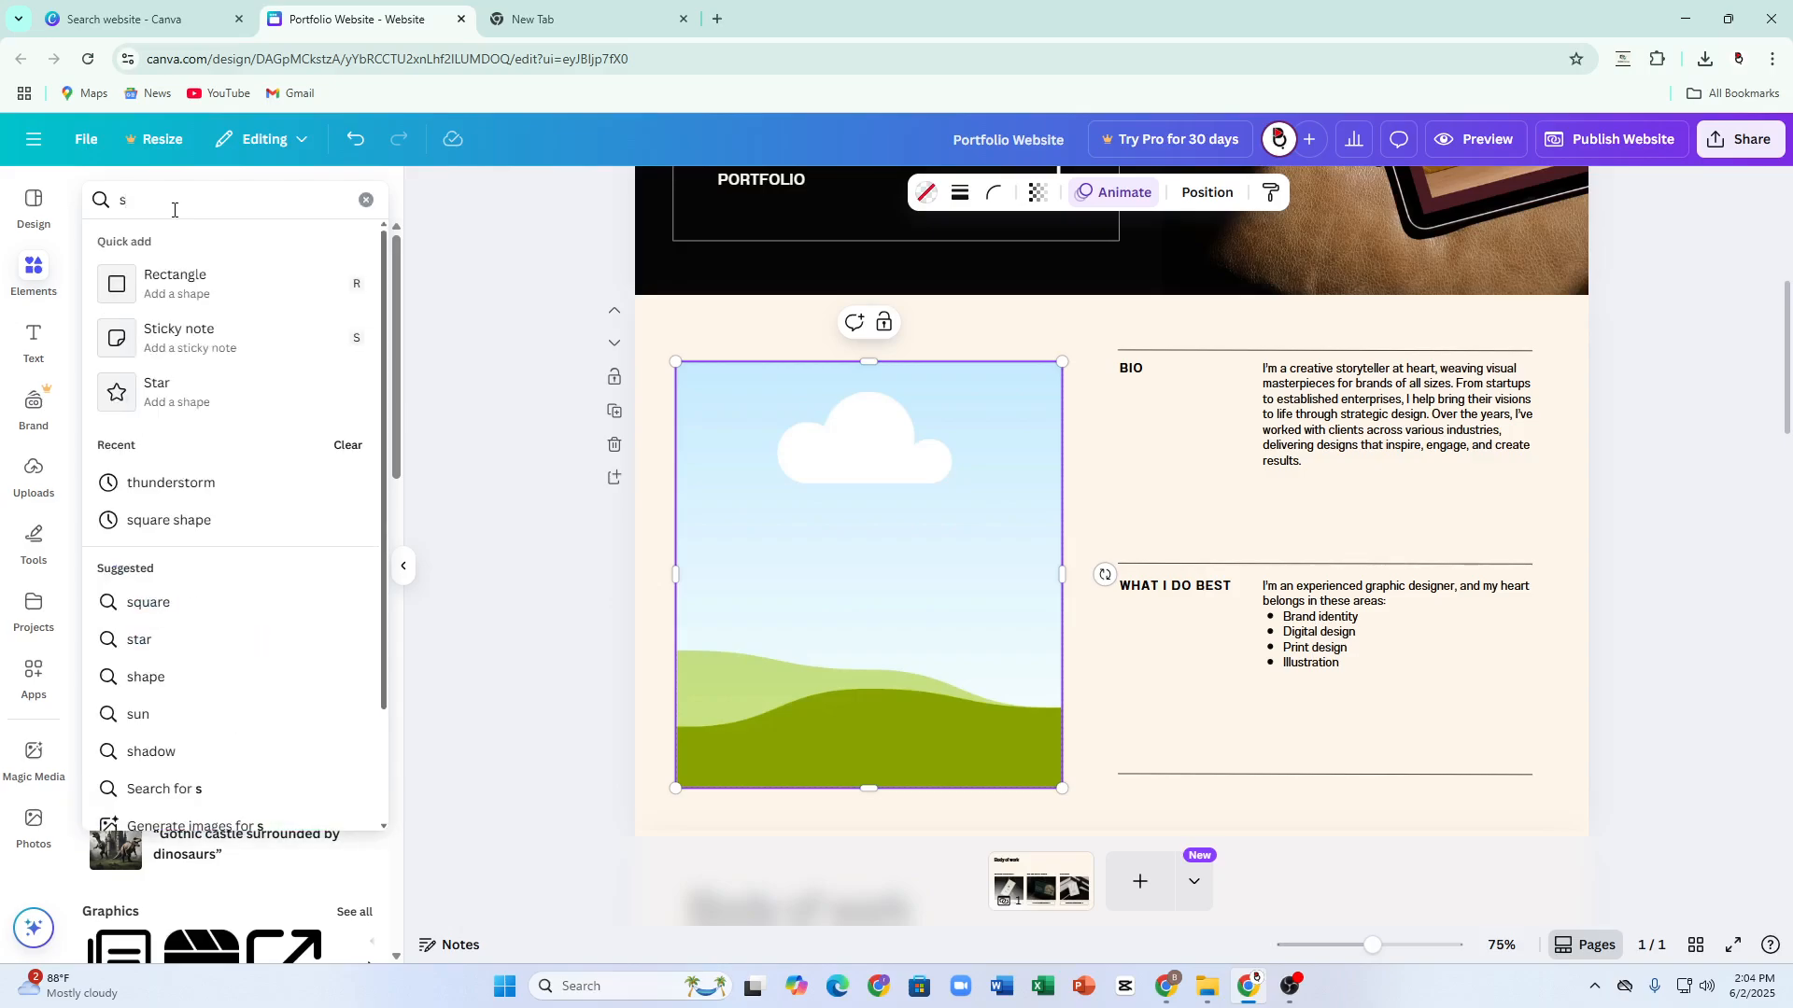
text(quare )
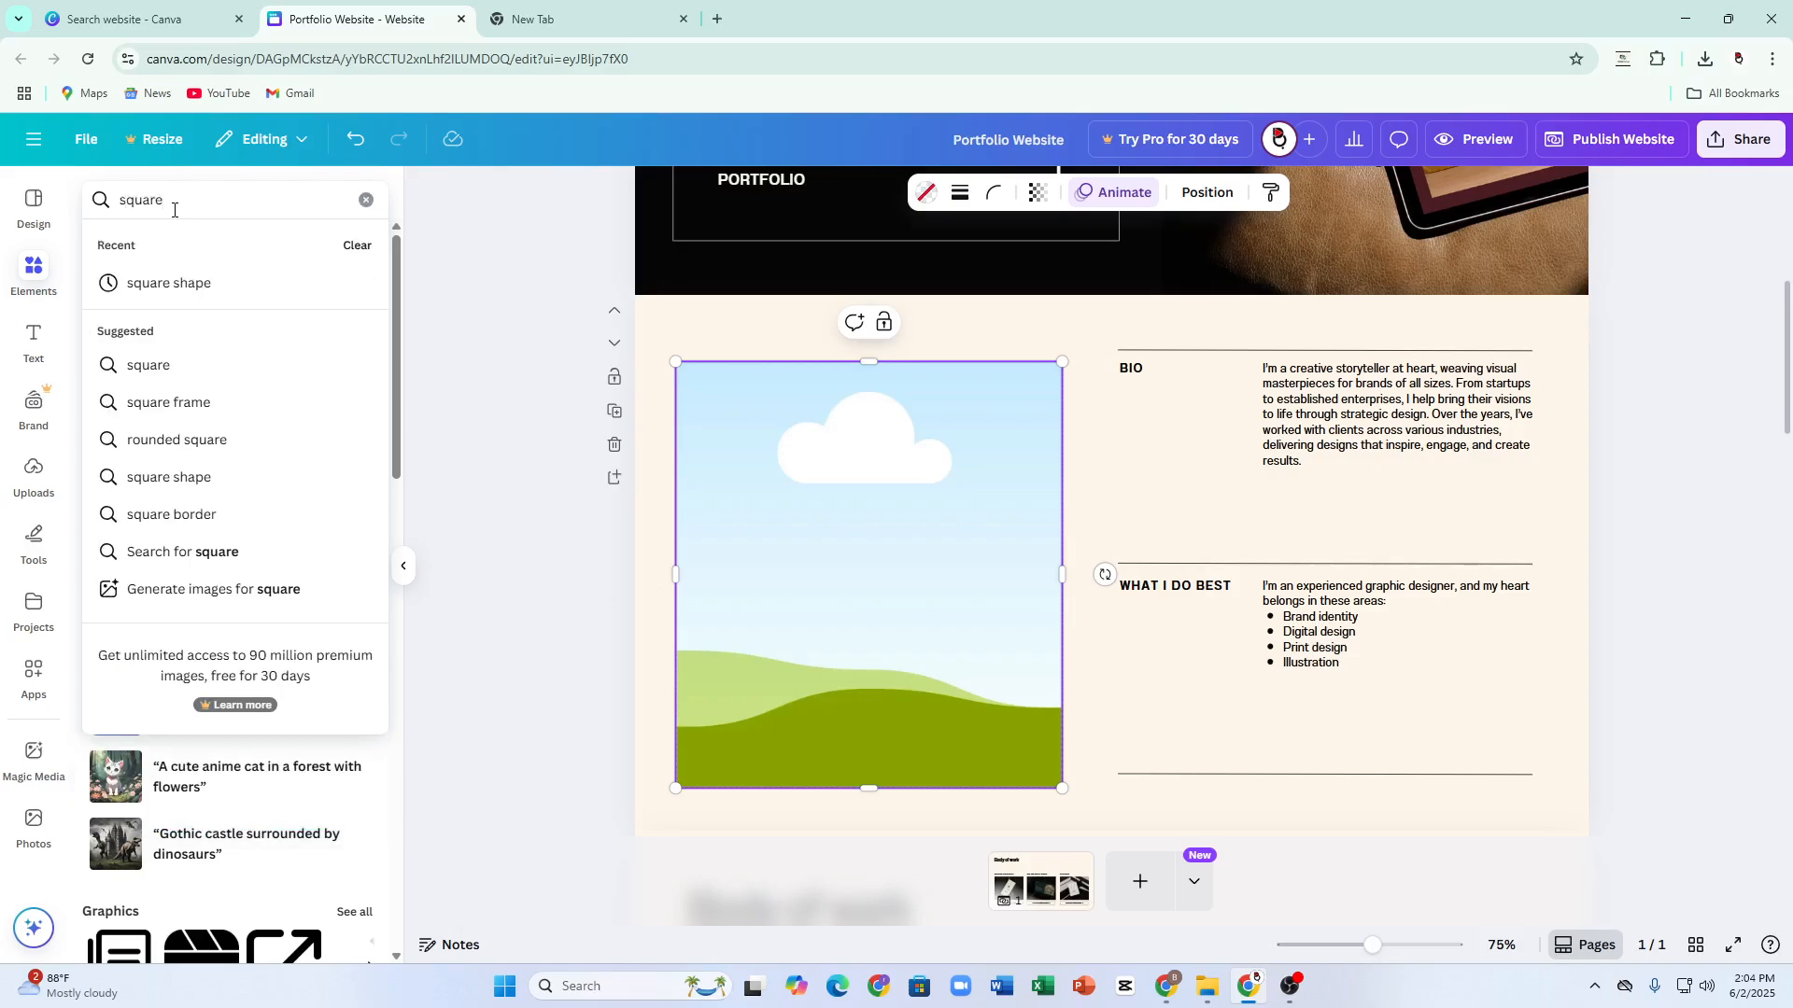
text(frame)
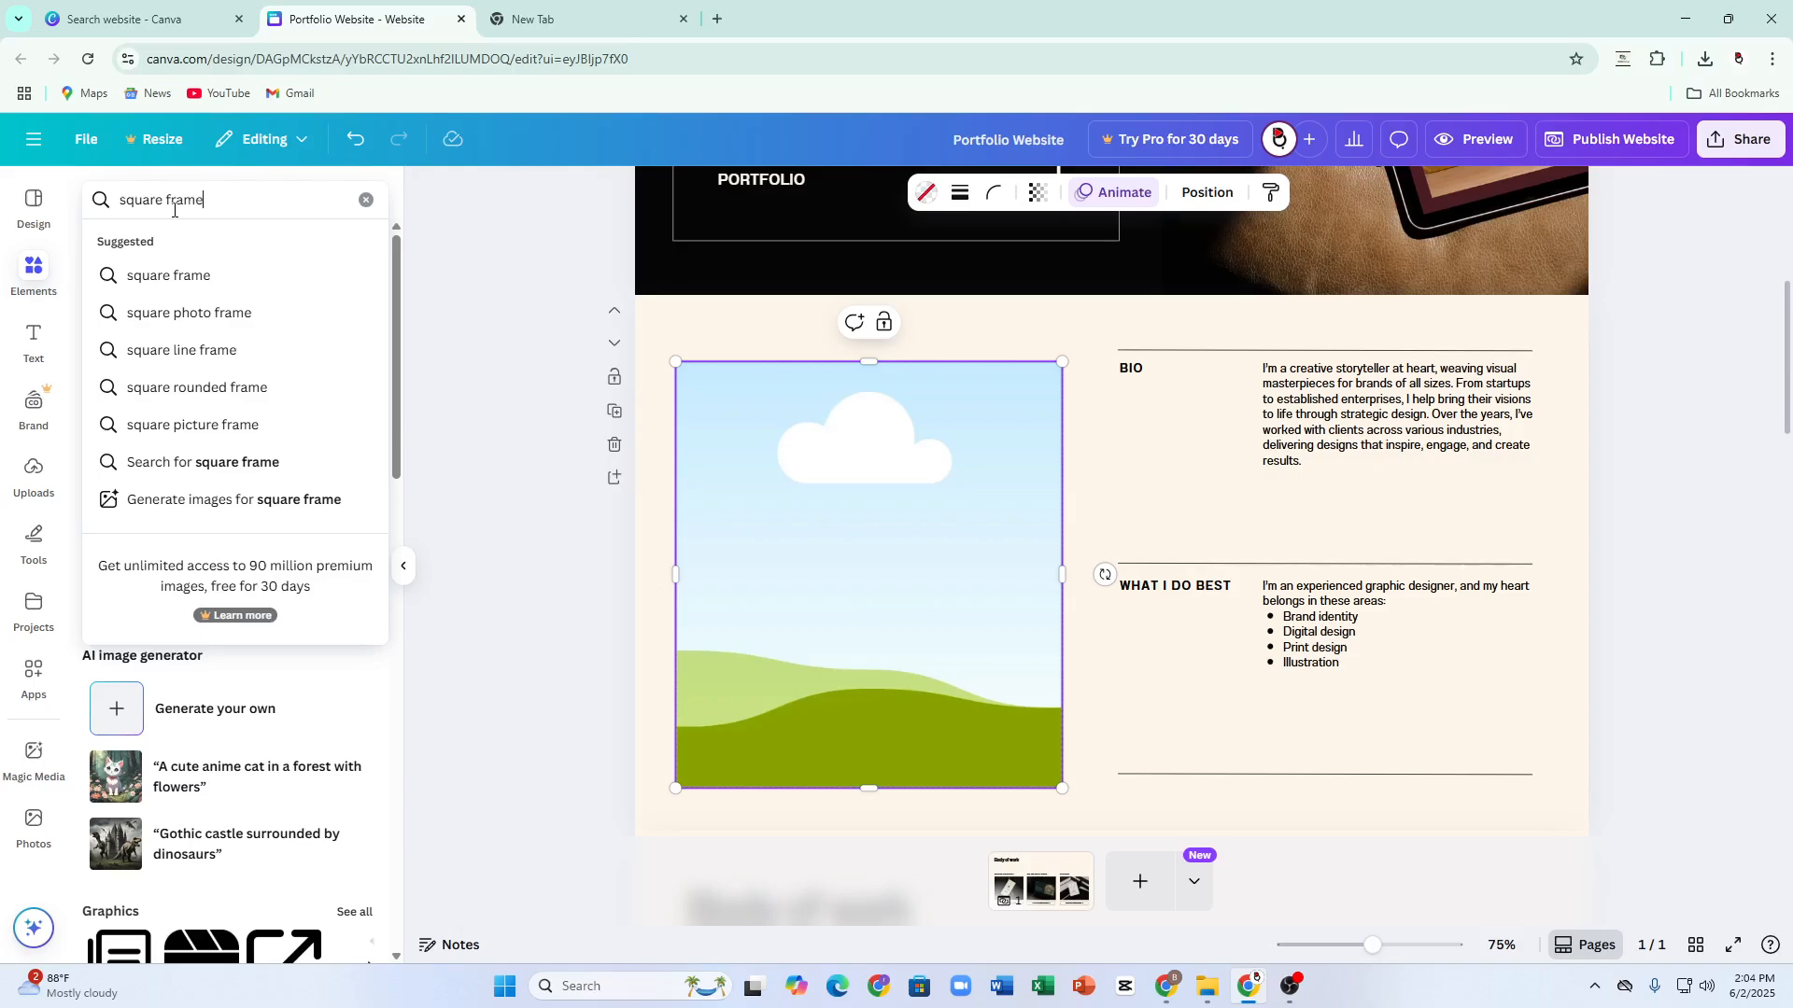
key(Return)
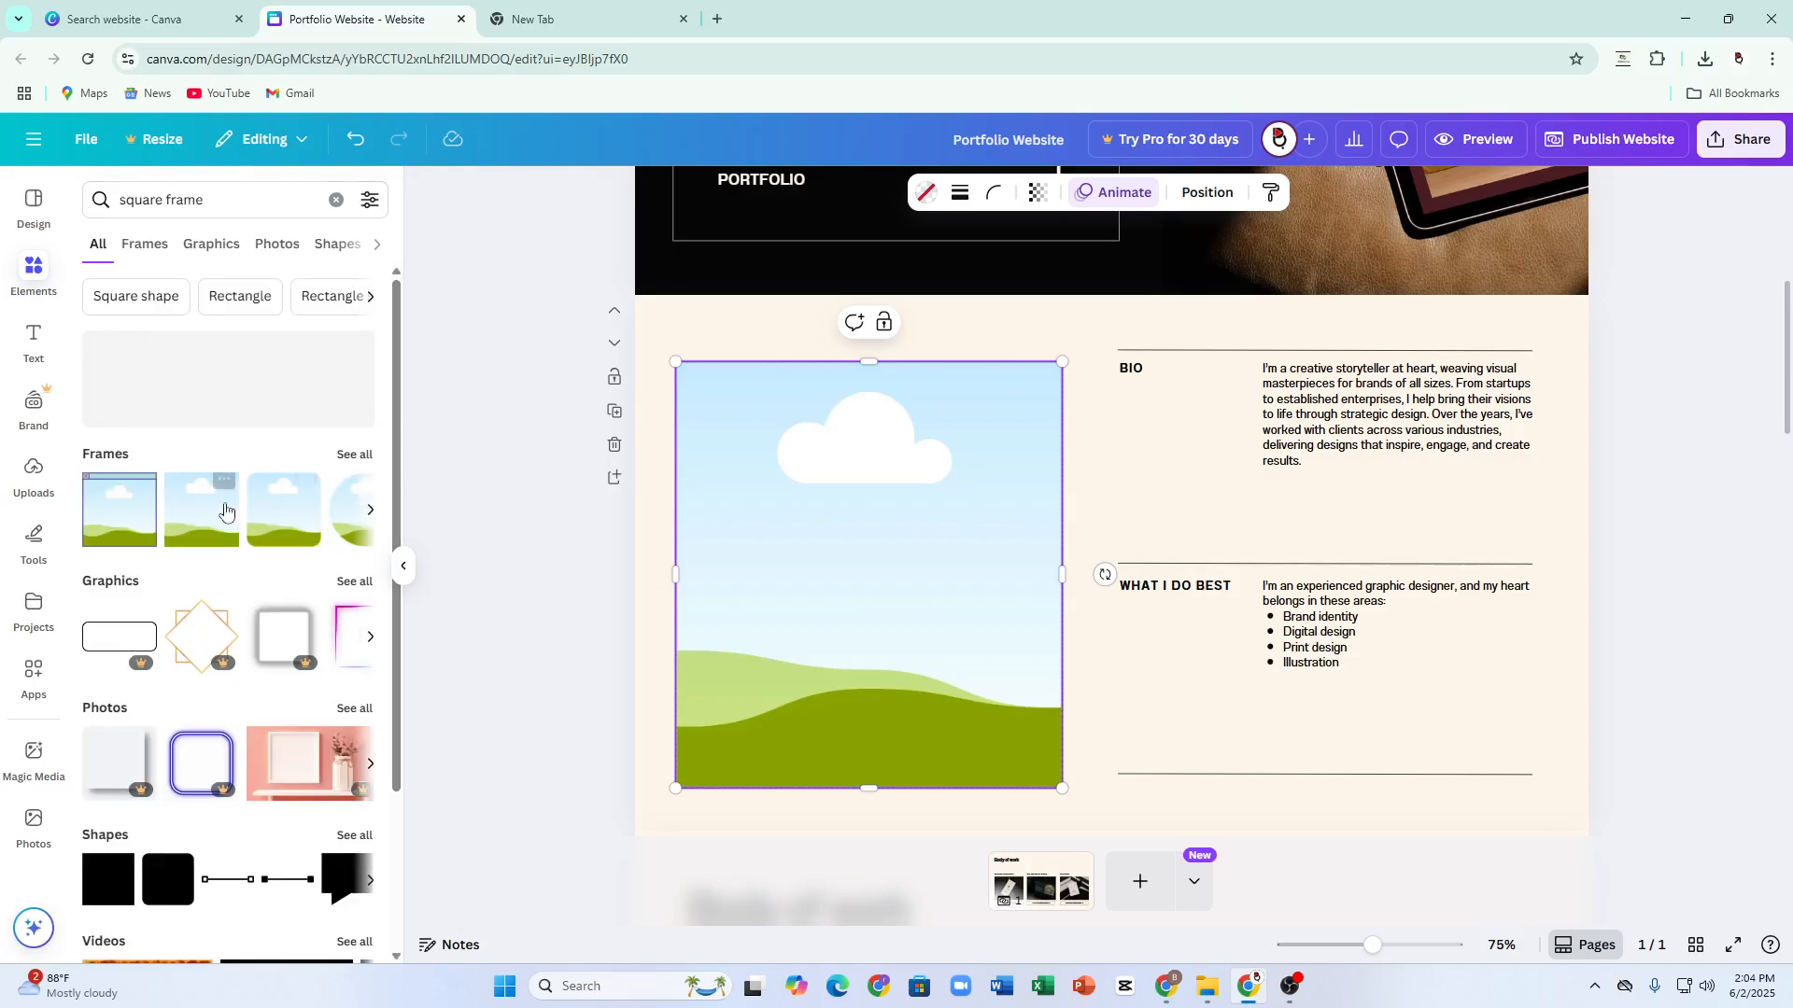
click(356, 461)
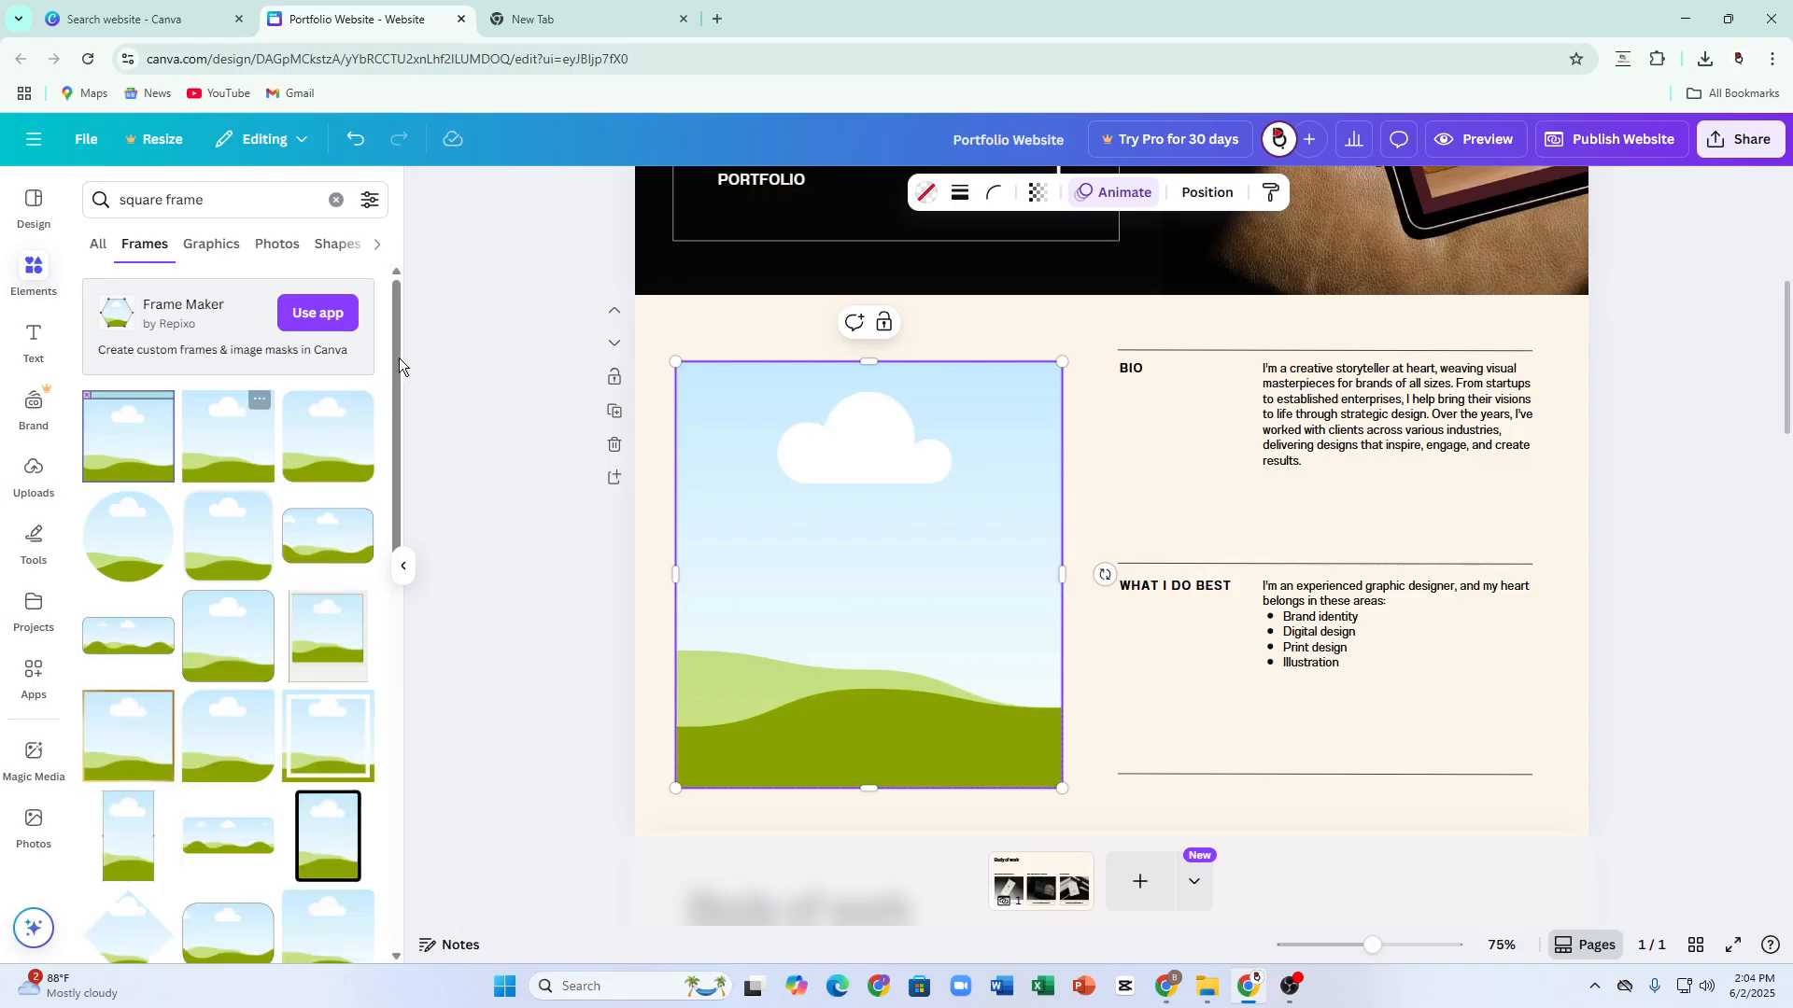
Browse the square frames and try to place one over the empty image grid in the bio section
scroll(231, 837, down, 5)
scroll(211, 672, down, 5)
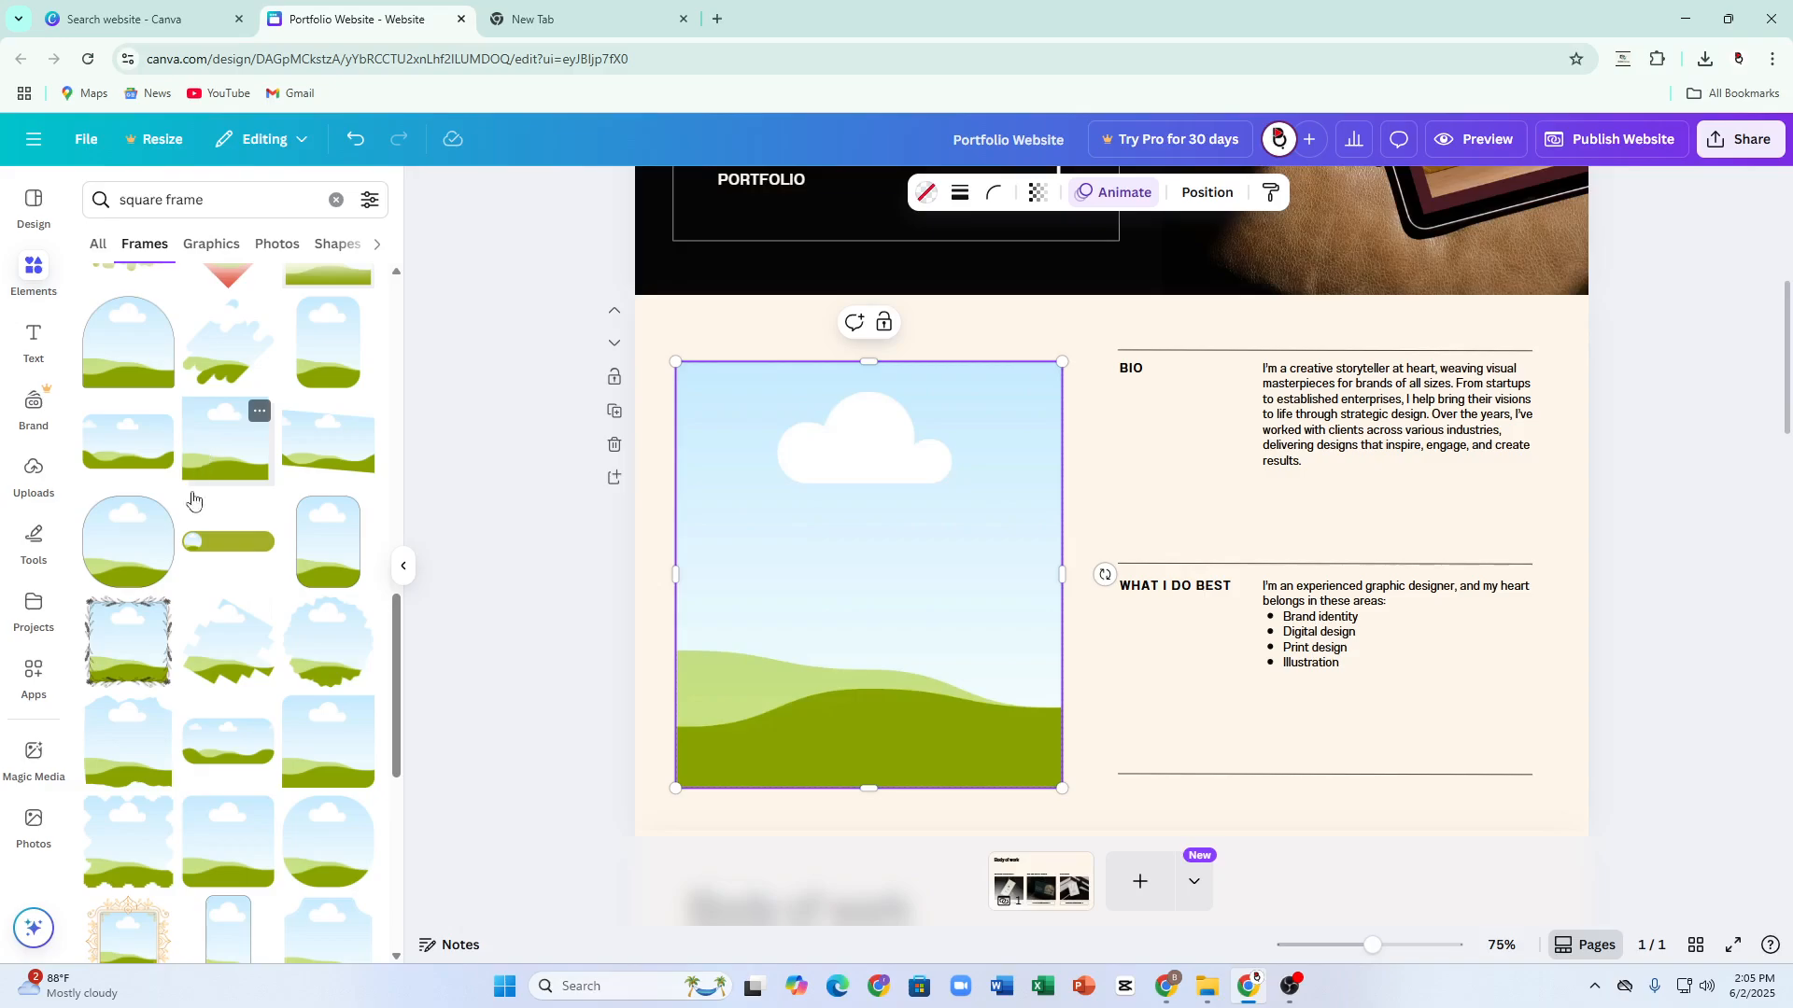
drag(205, 474, 888, 452)
click(952, 329)
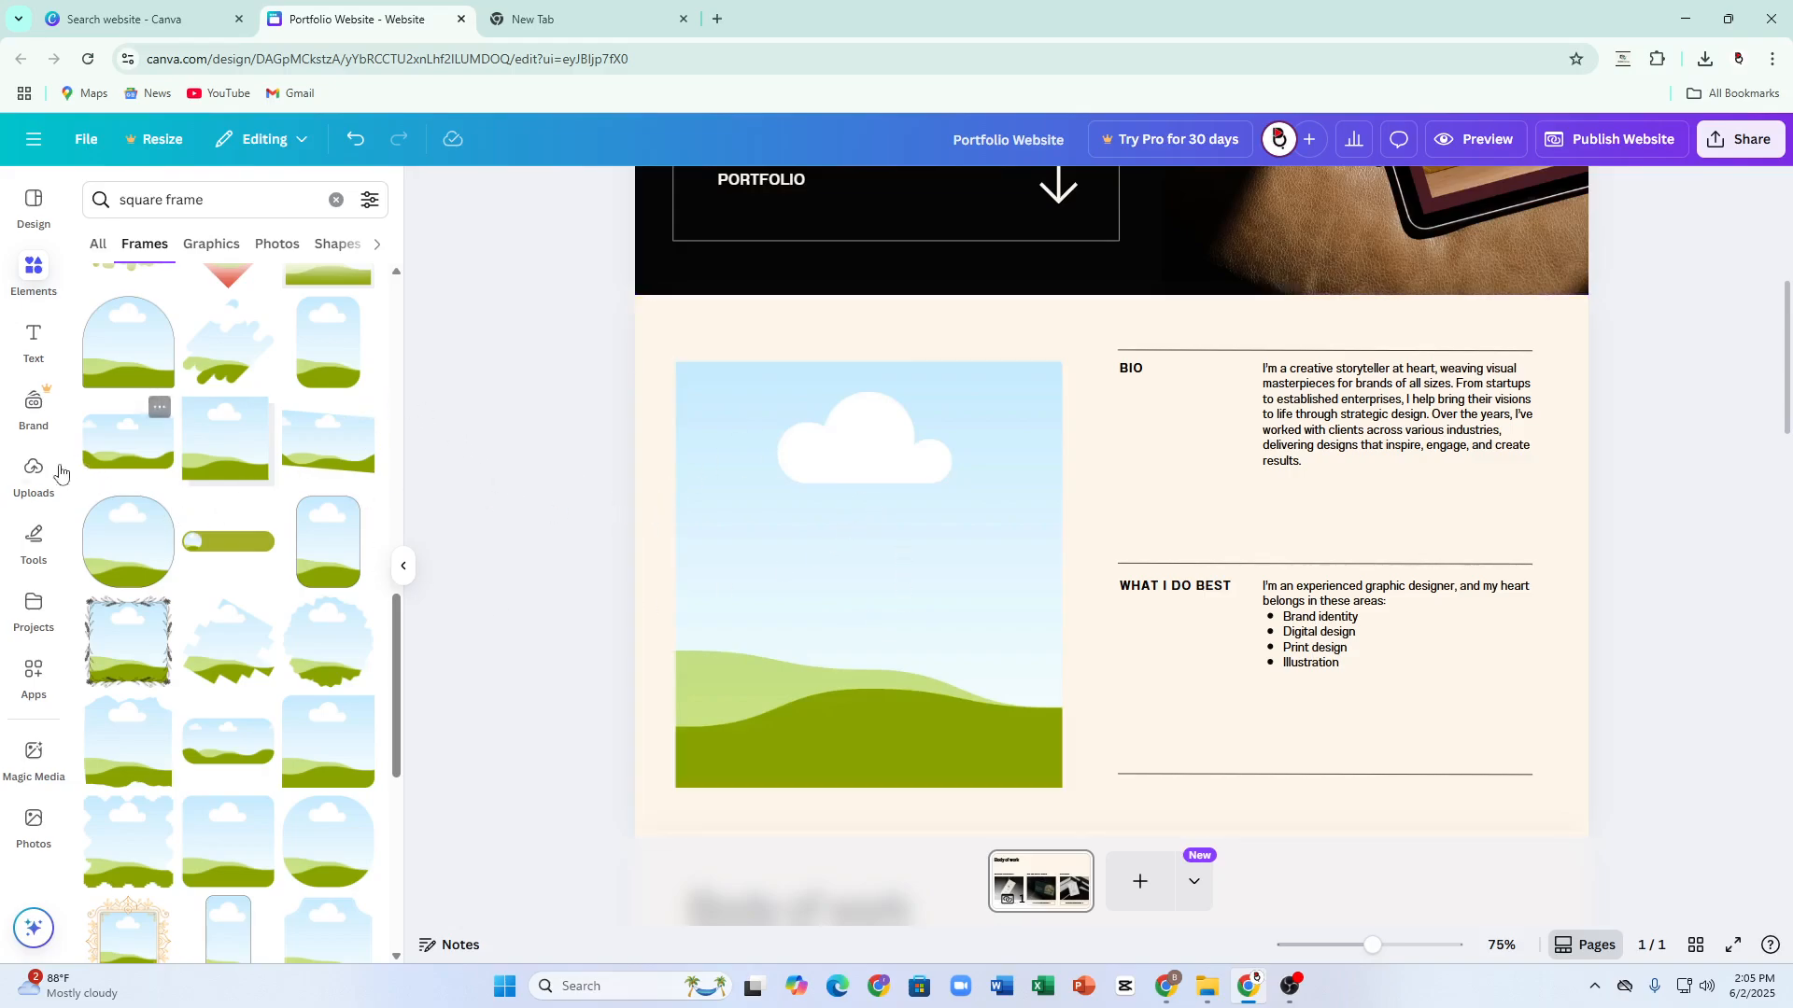
Fill the empty bio grid with the uploaded mobile cooler image and upload the 1995 Toyota Supra photo from the Pictures folder
click(38, 485)
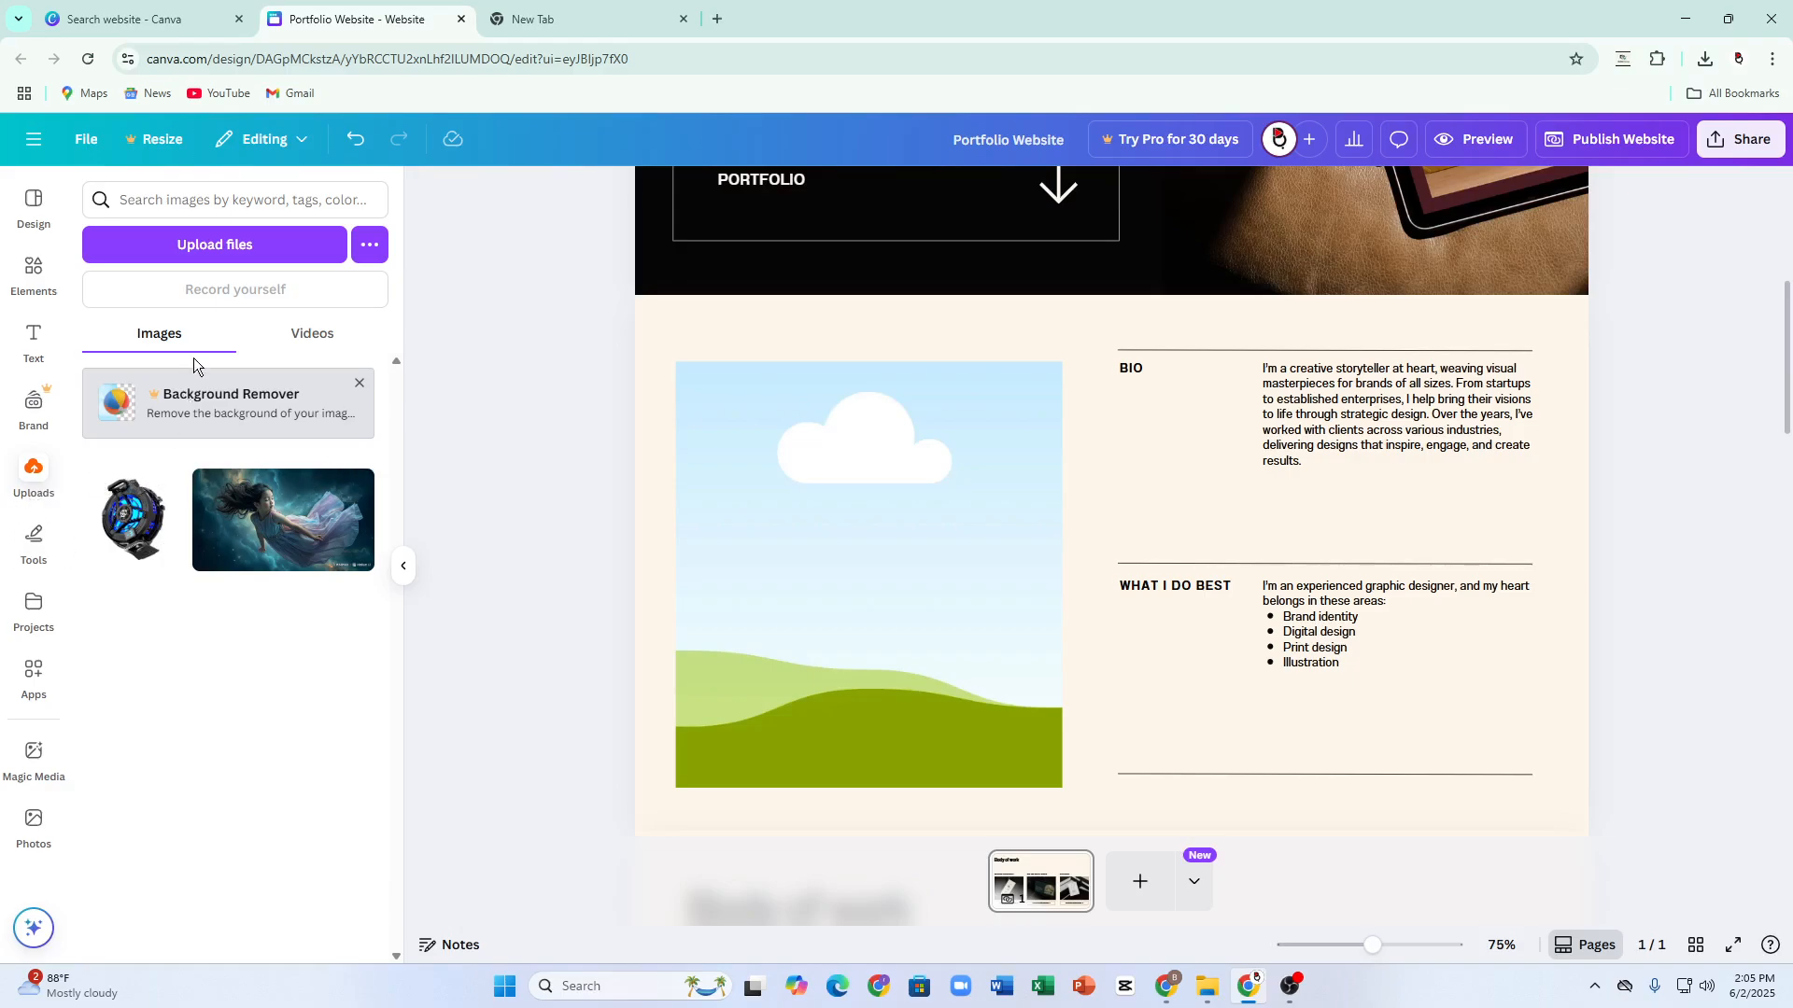
drag(149, 512, 868, 570)
click(225, 244)
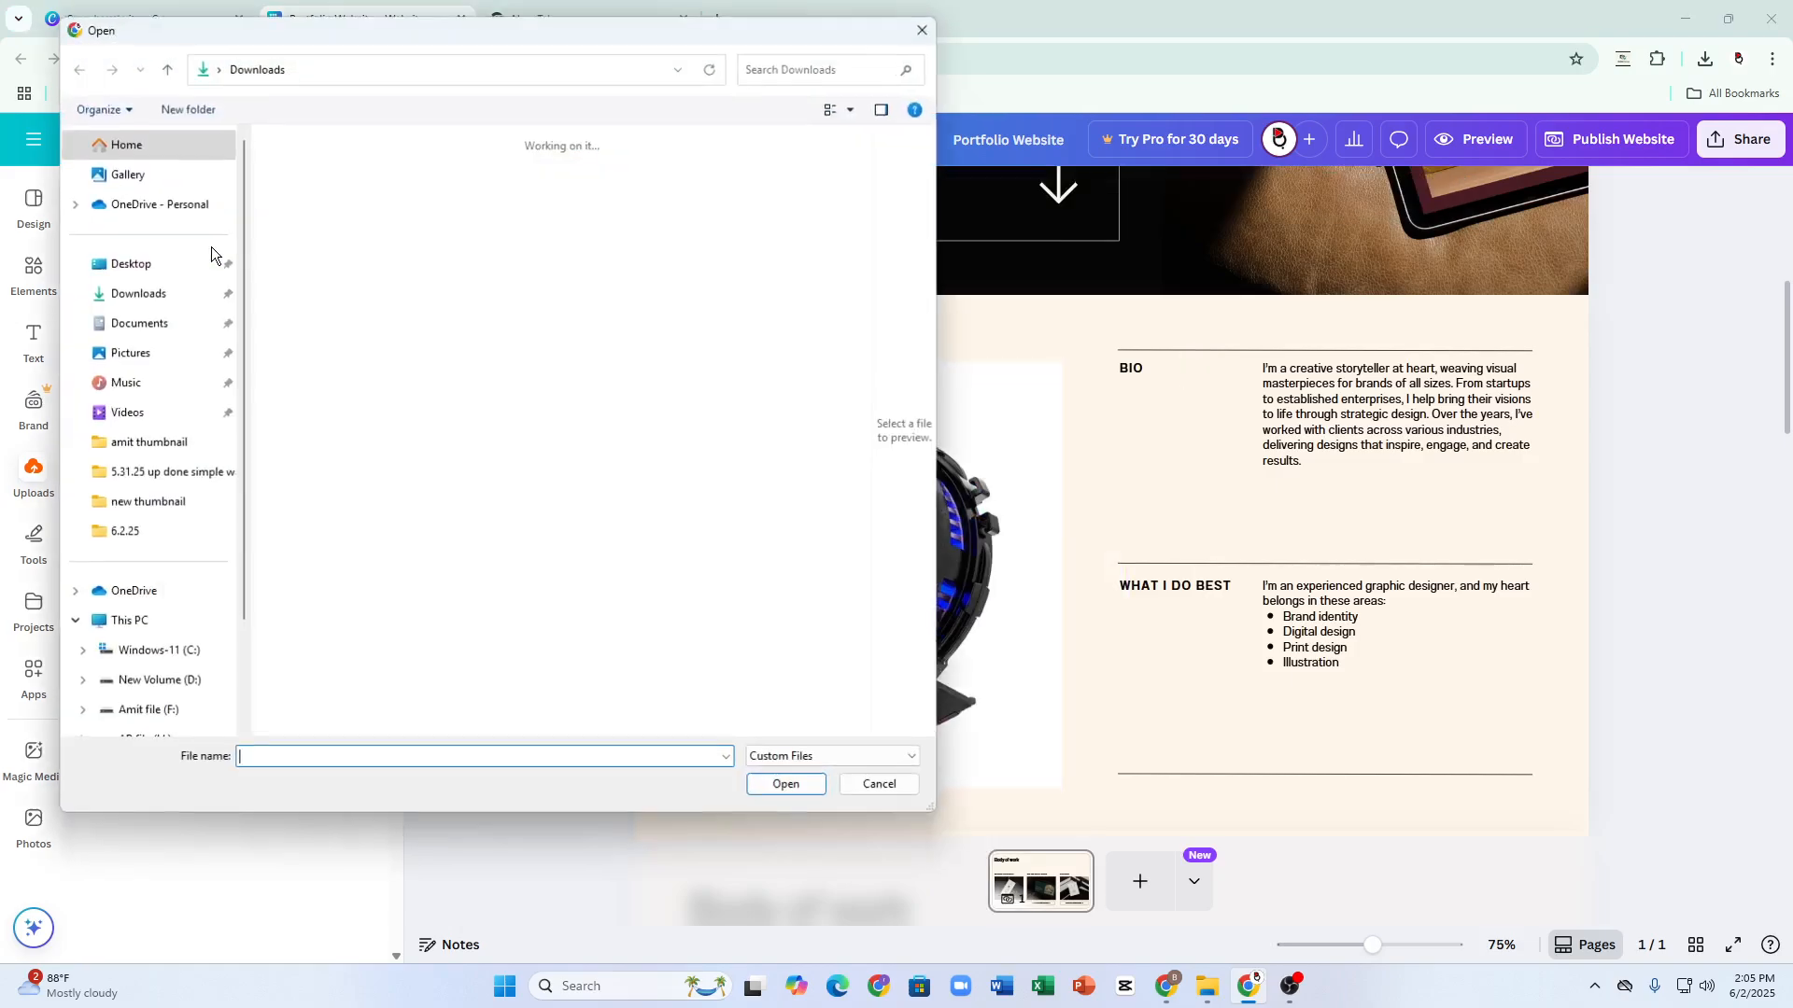
click(135, 354)
click(698, 240)
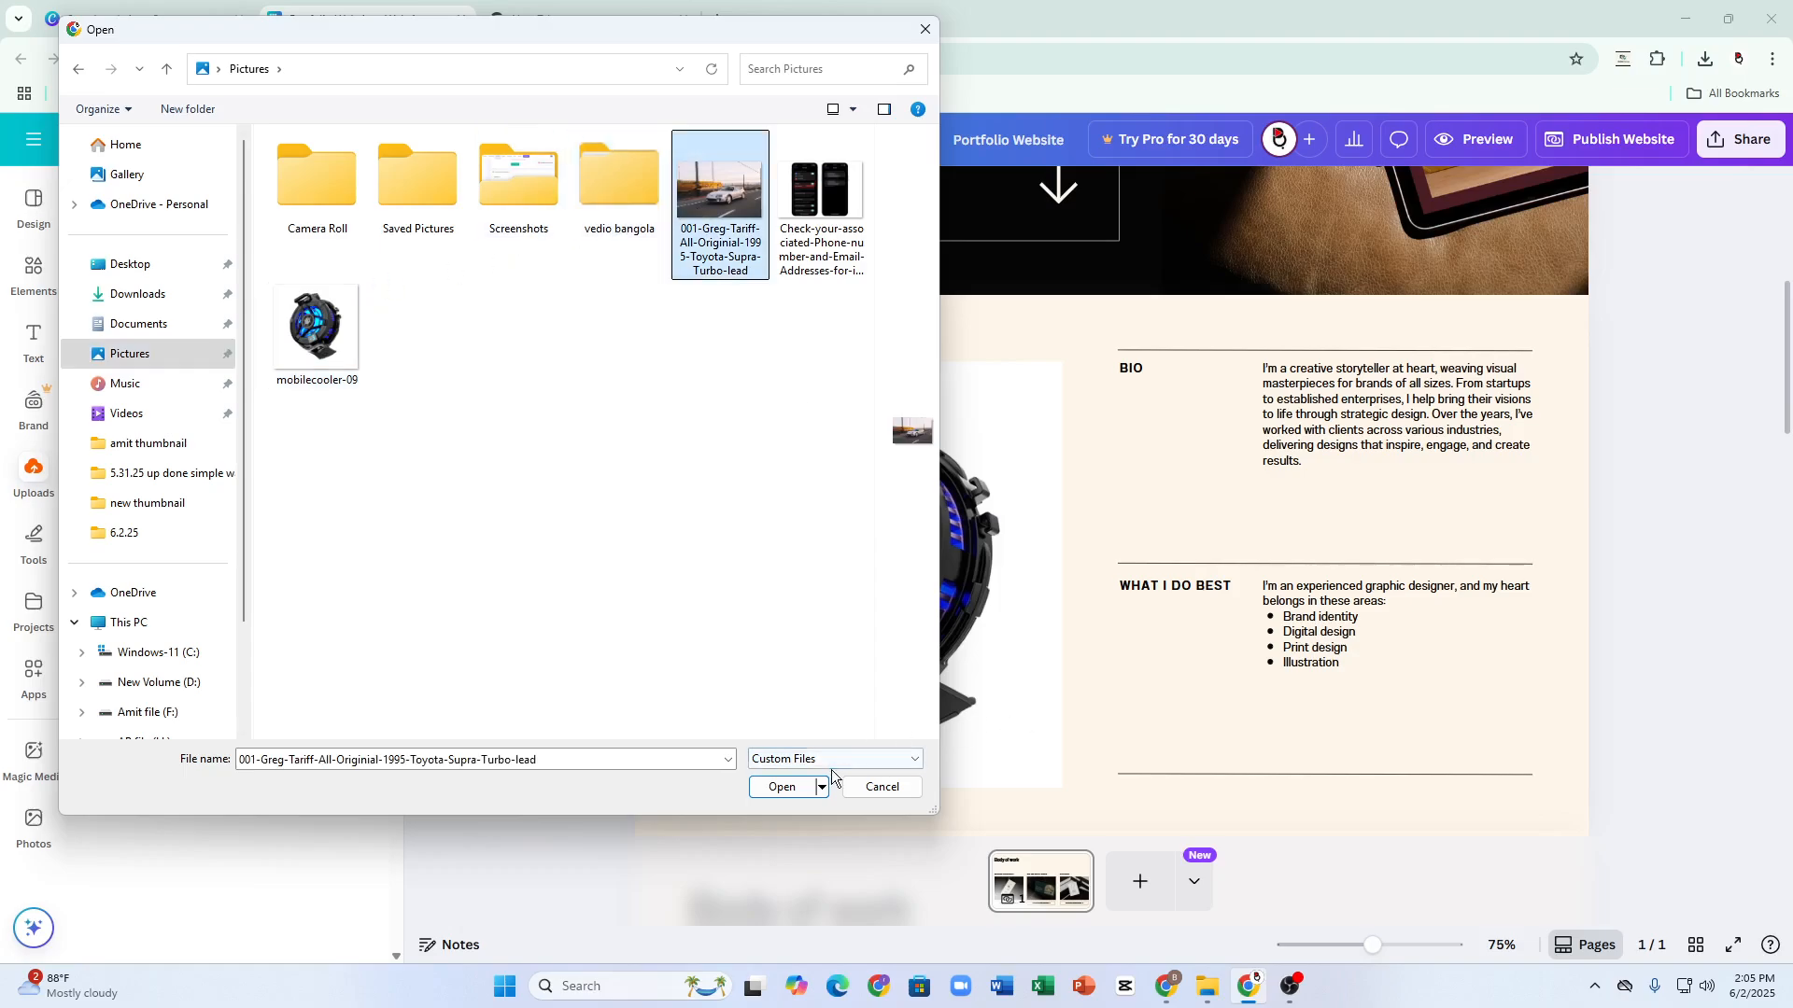
click(775, 788)
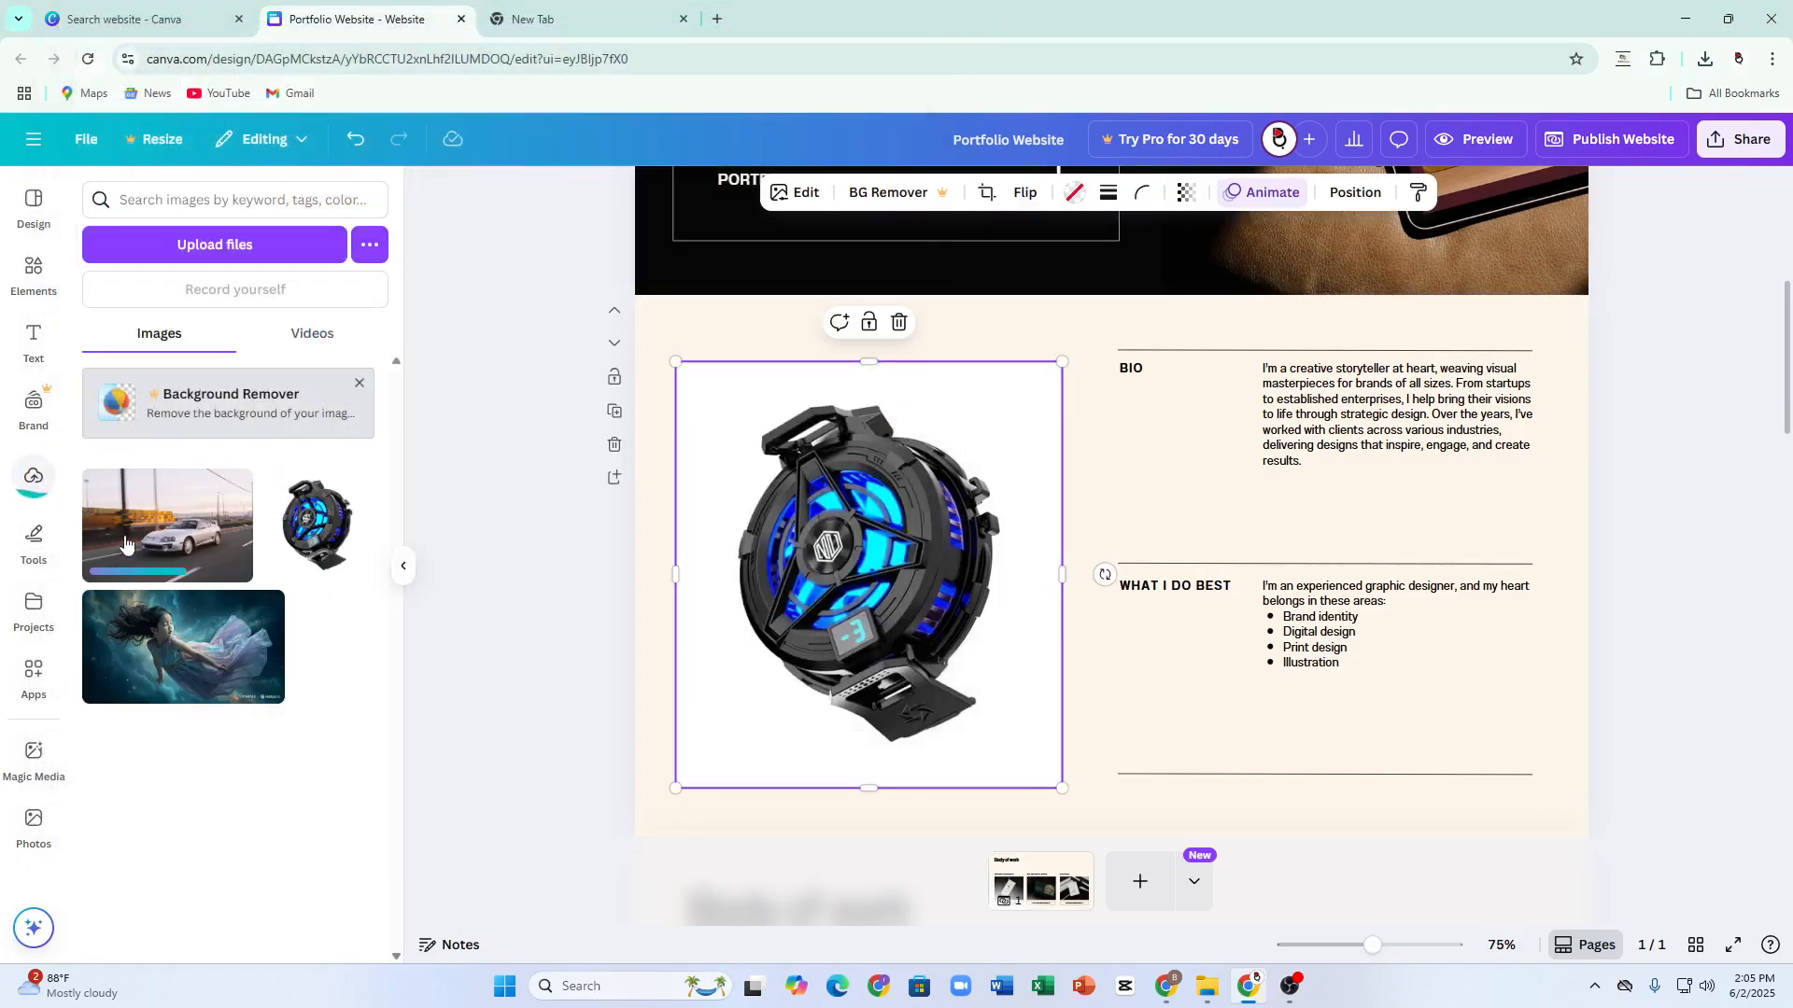
Replace the mobile cooler image in the bio grid with the uploaded car photo
click(900, 322)
click(895, 370)
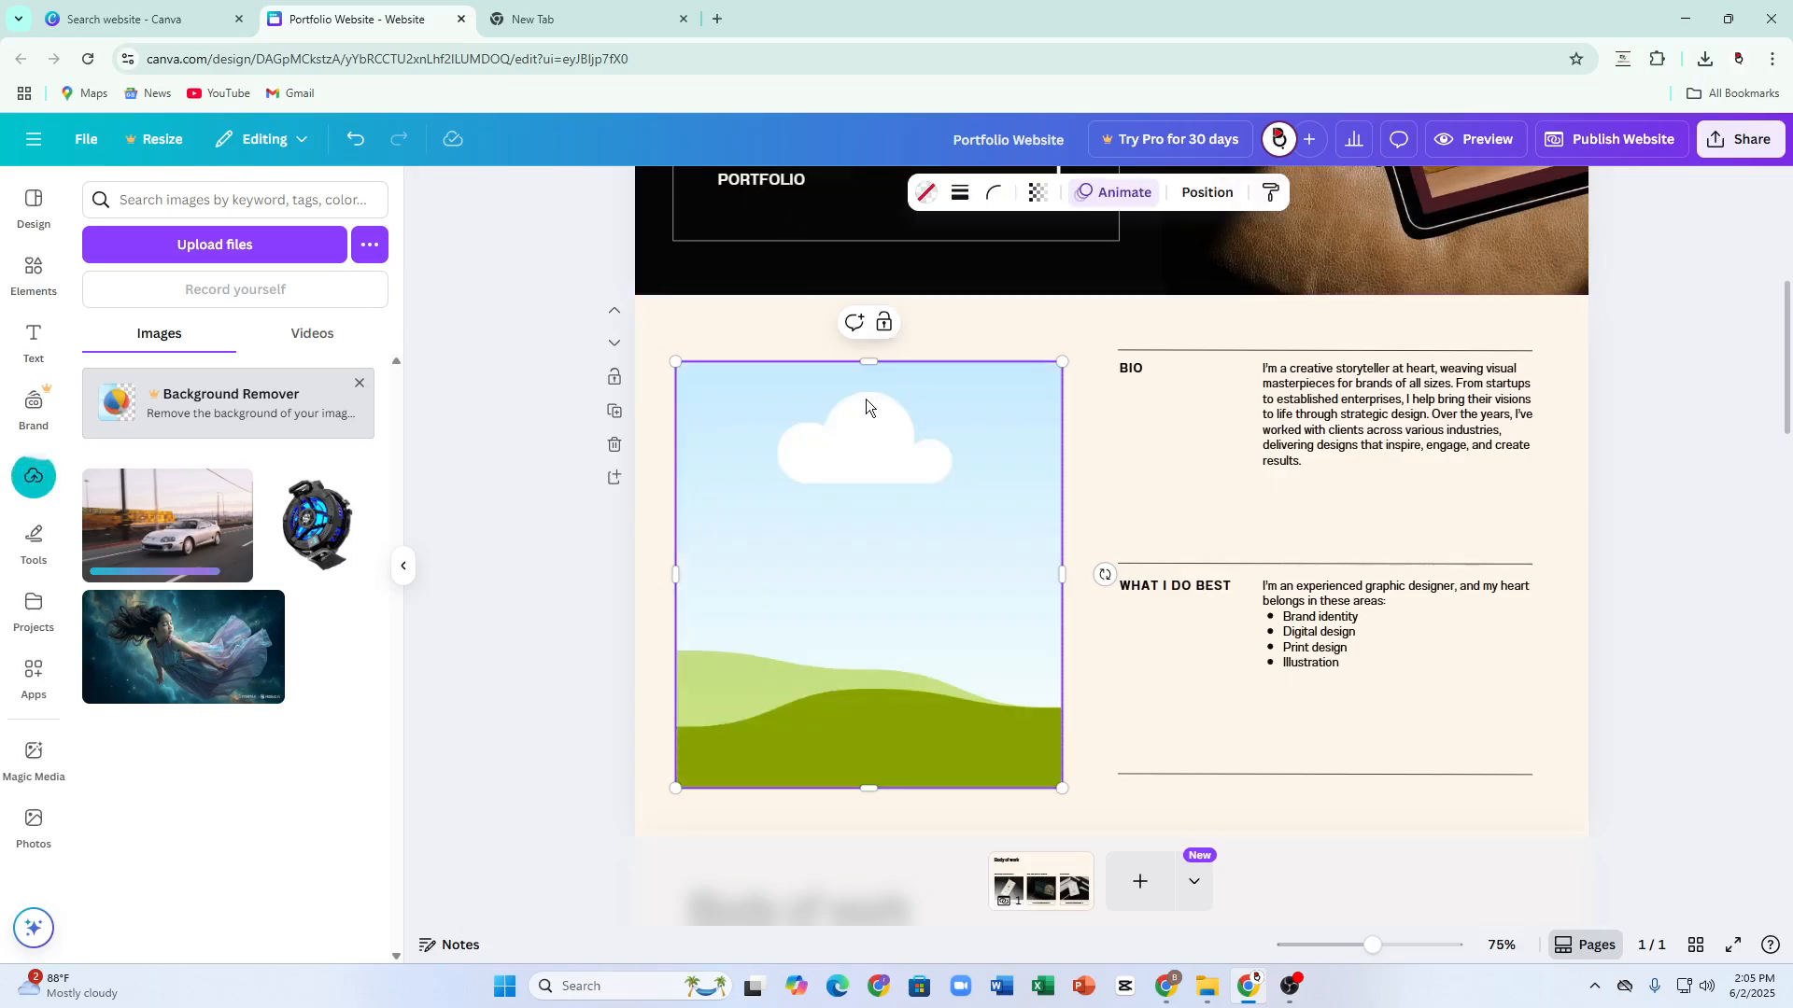
drag(188, 514, 799, 633)
Search the elements library for "animation" in place of the square frame search
scroll(905, 580, down, 5)
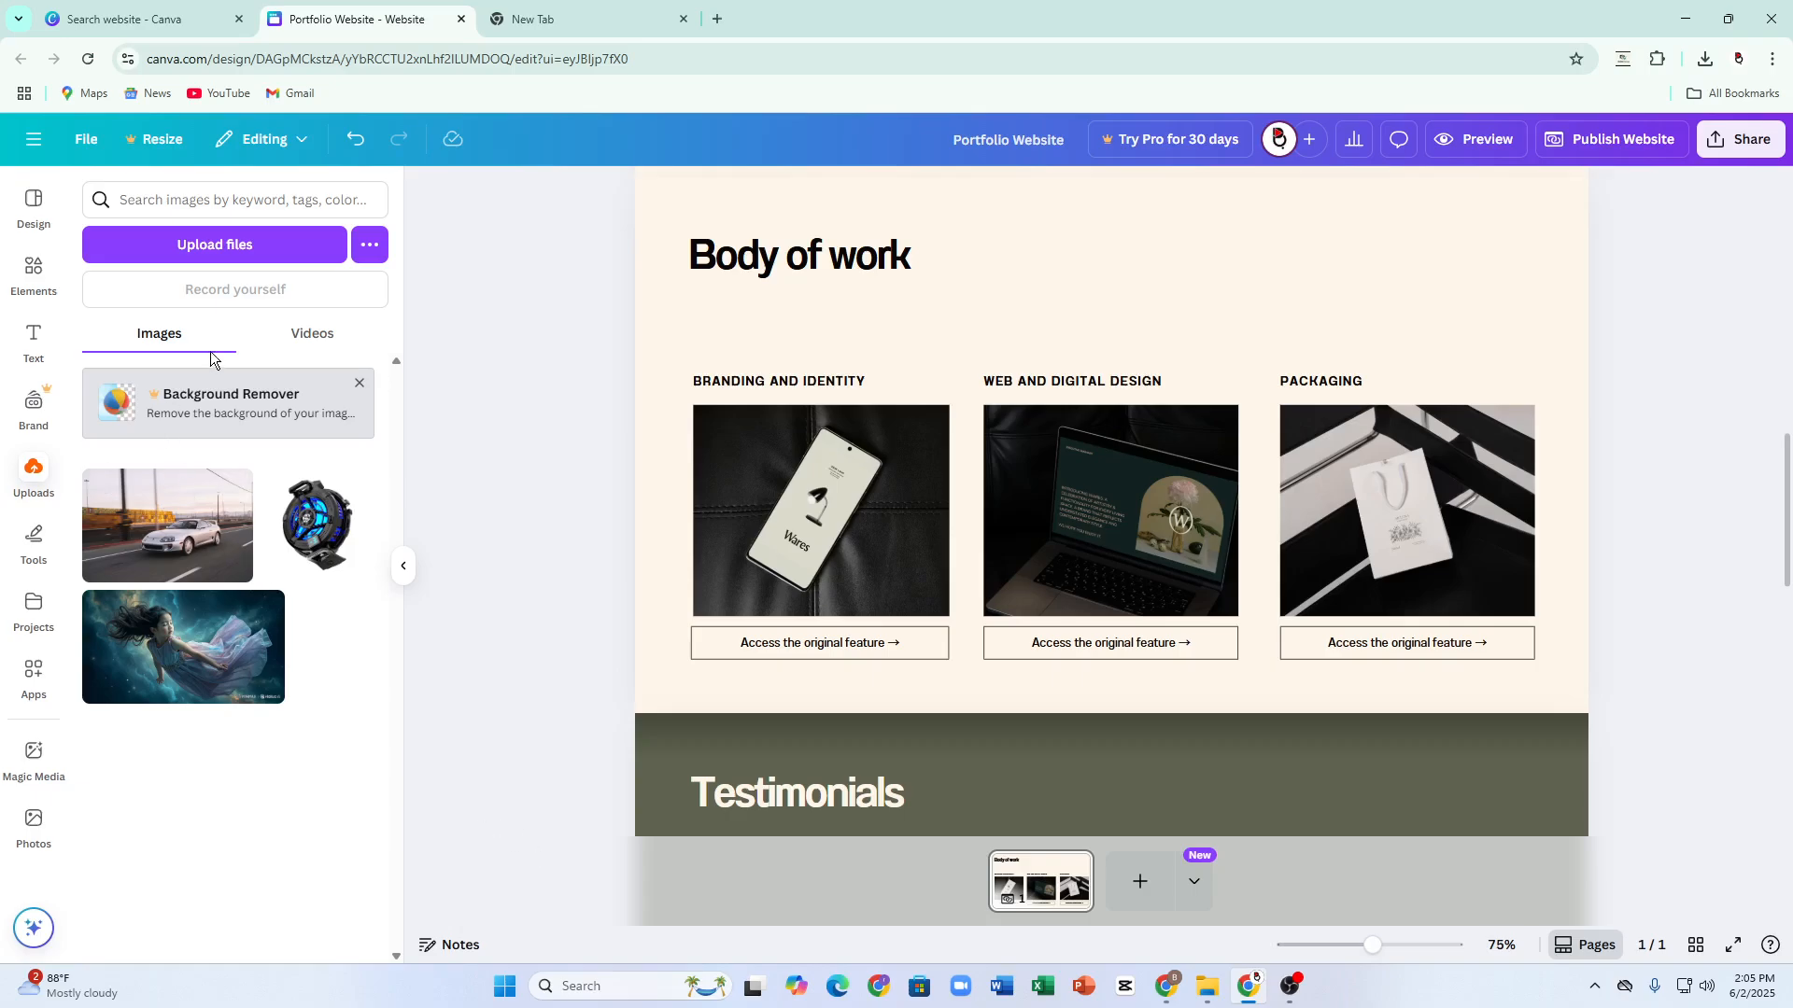
click(33, 273)
scroll(882, 574, up, 4)
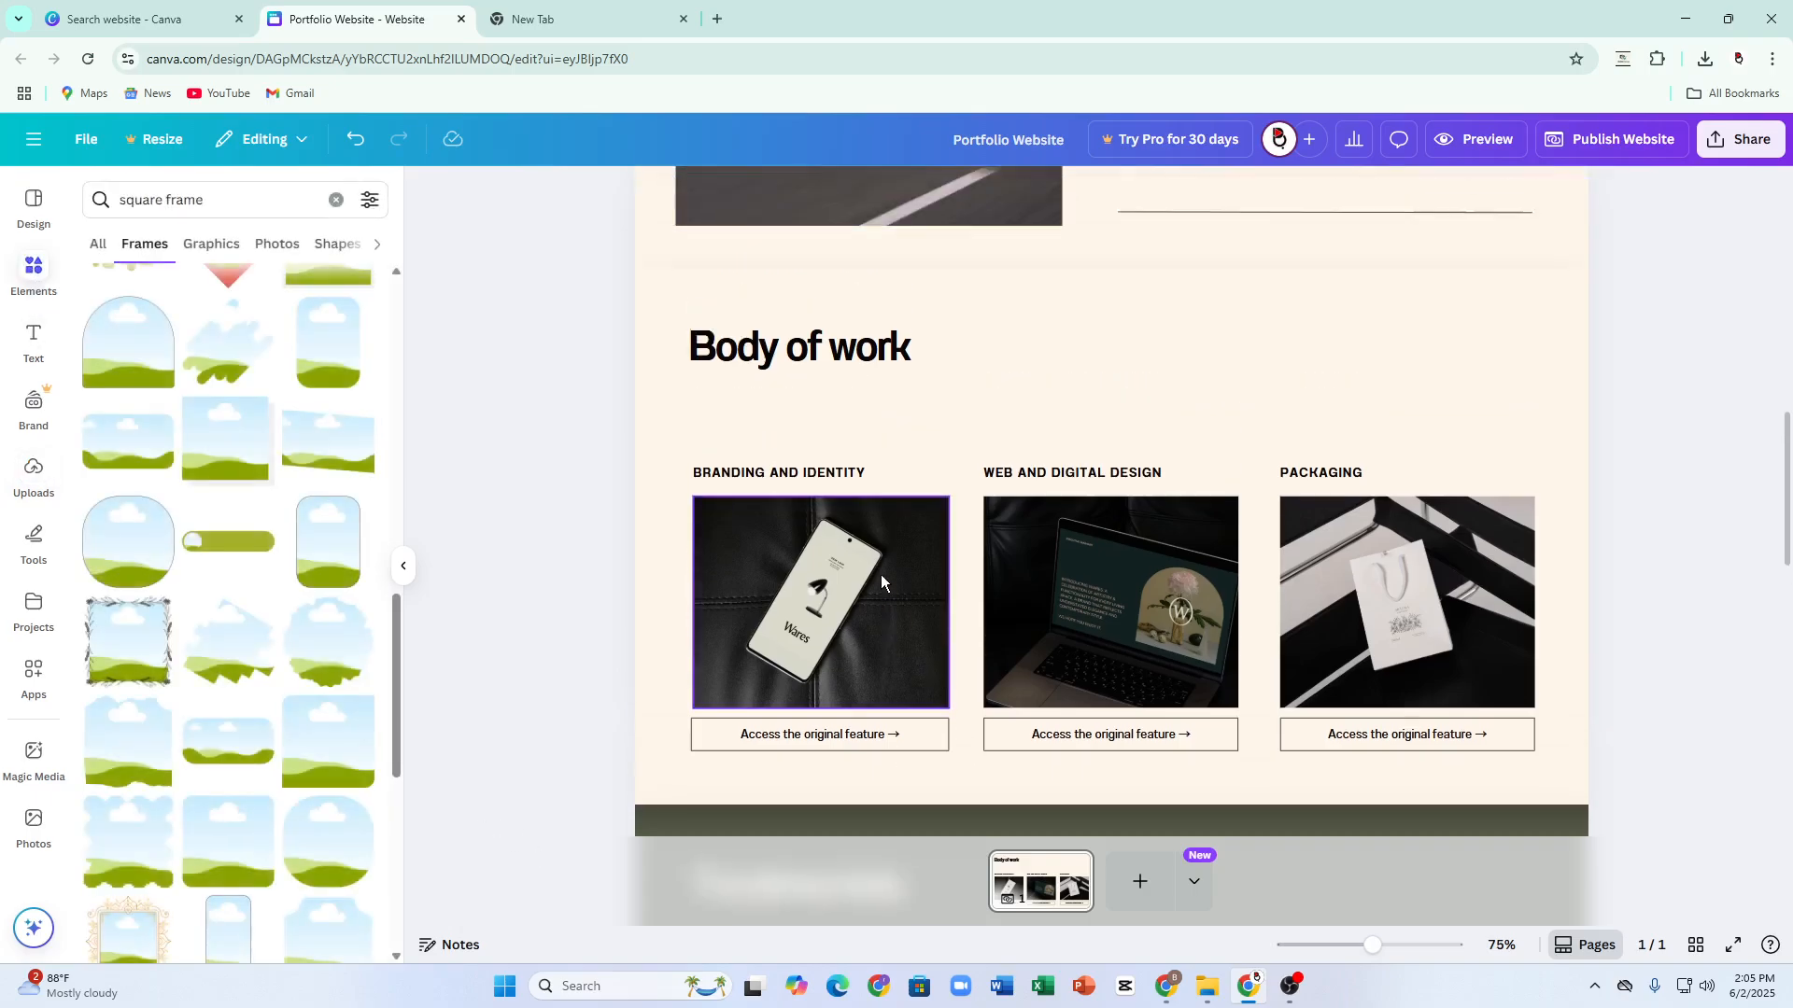
scroll(1023, 676, up, 3)
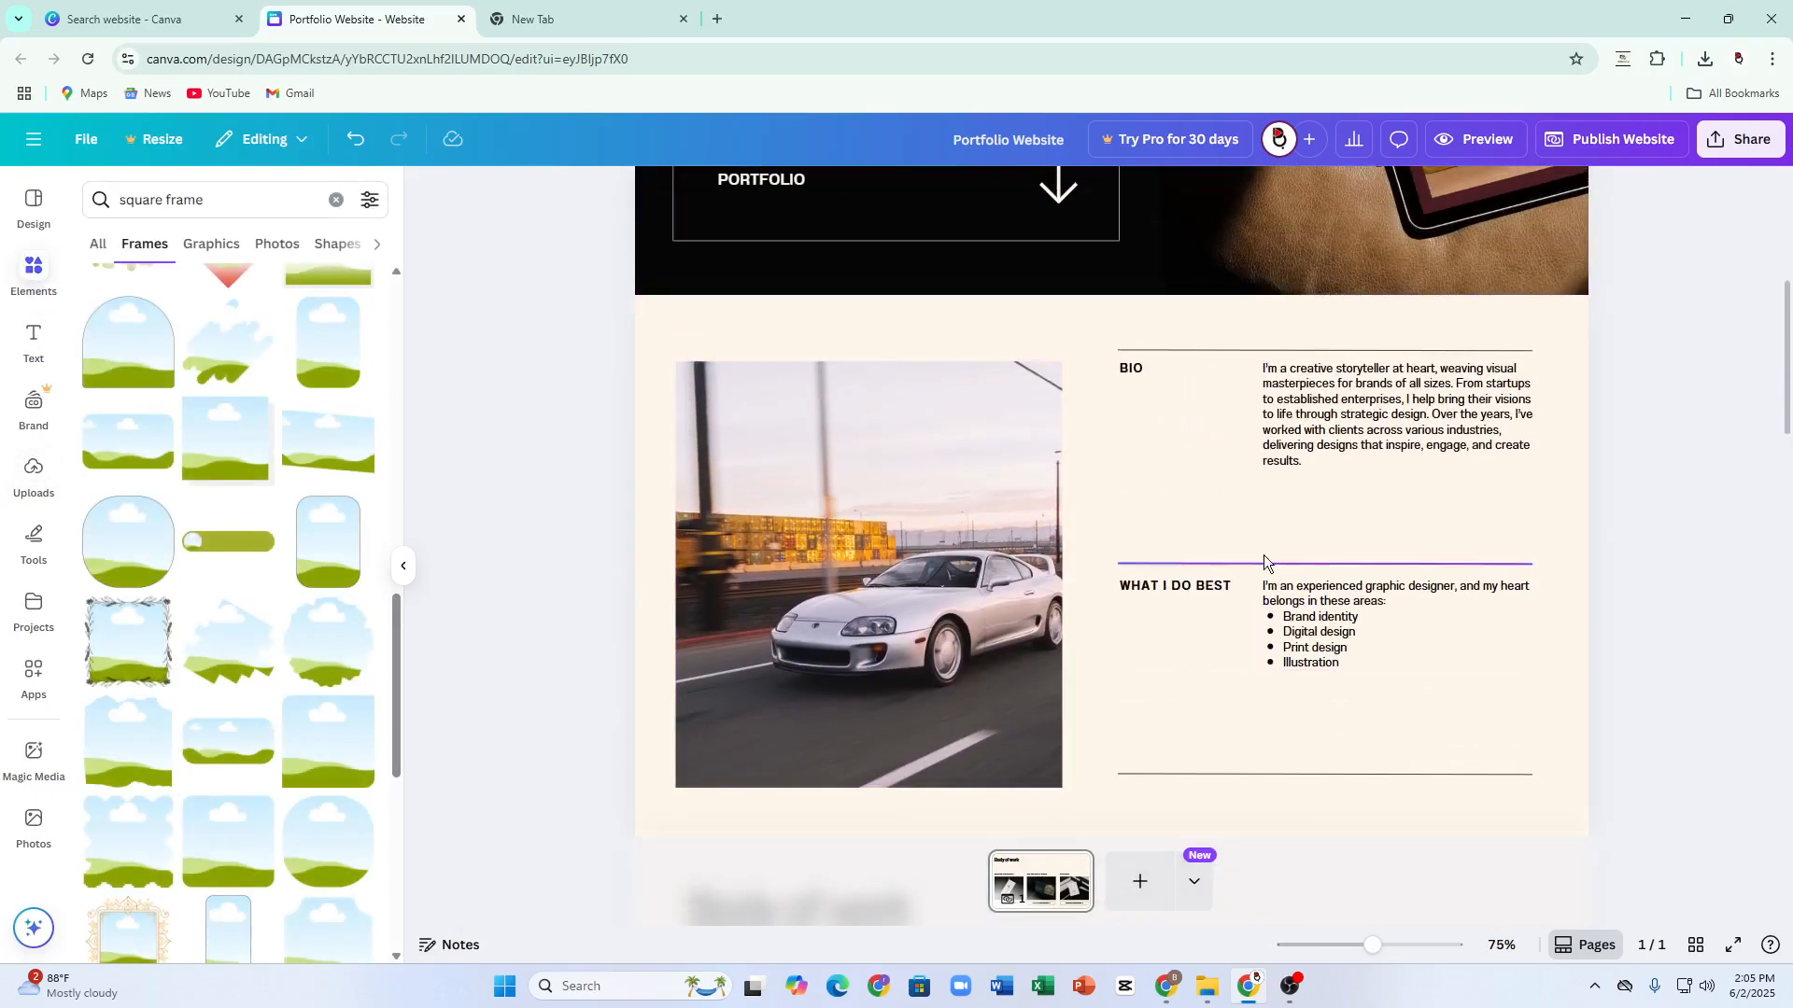
click(335, 200)
text(ani)
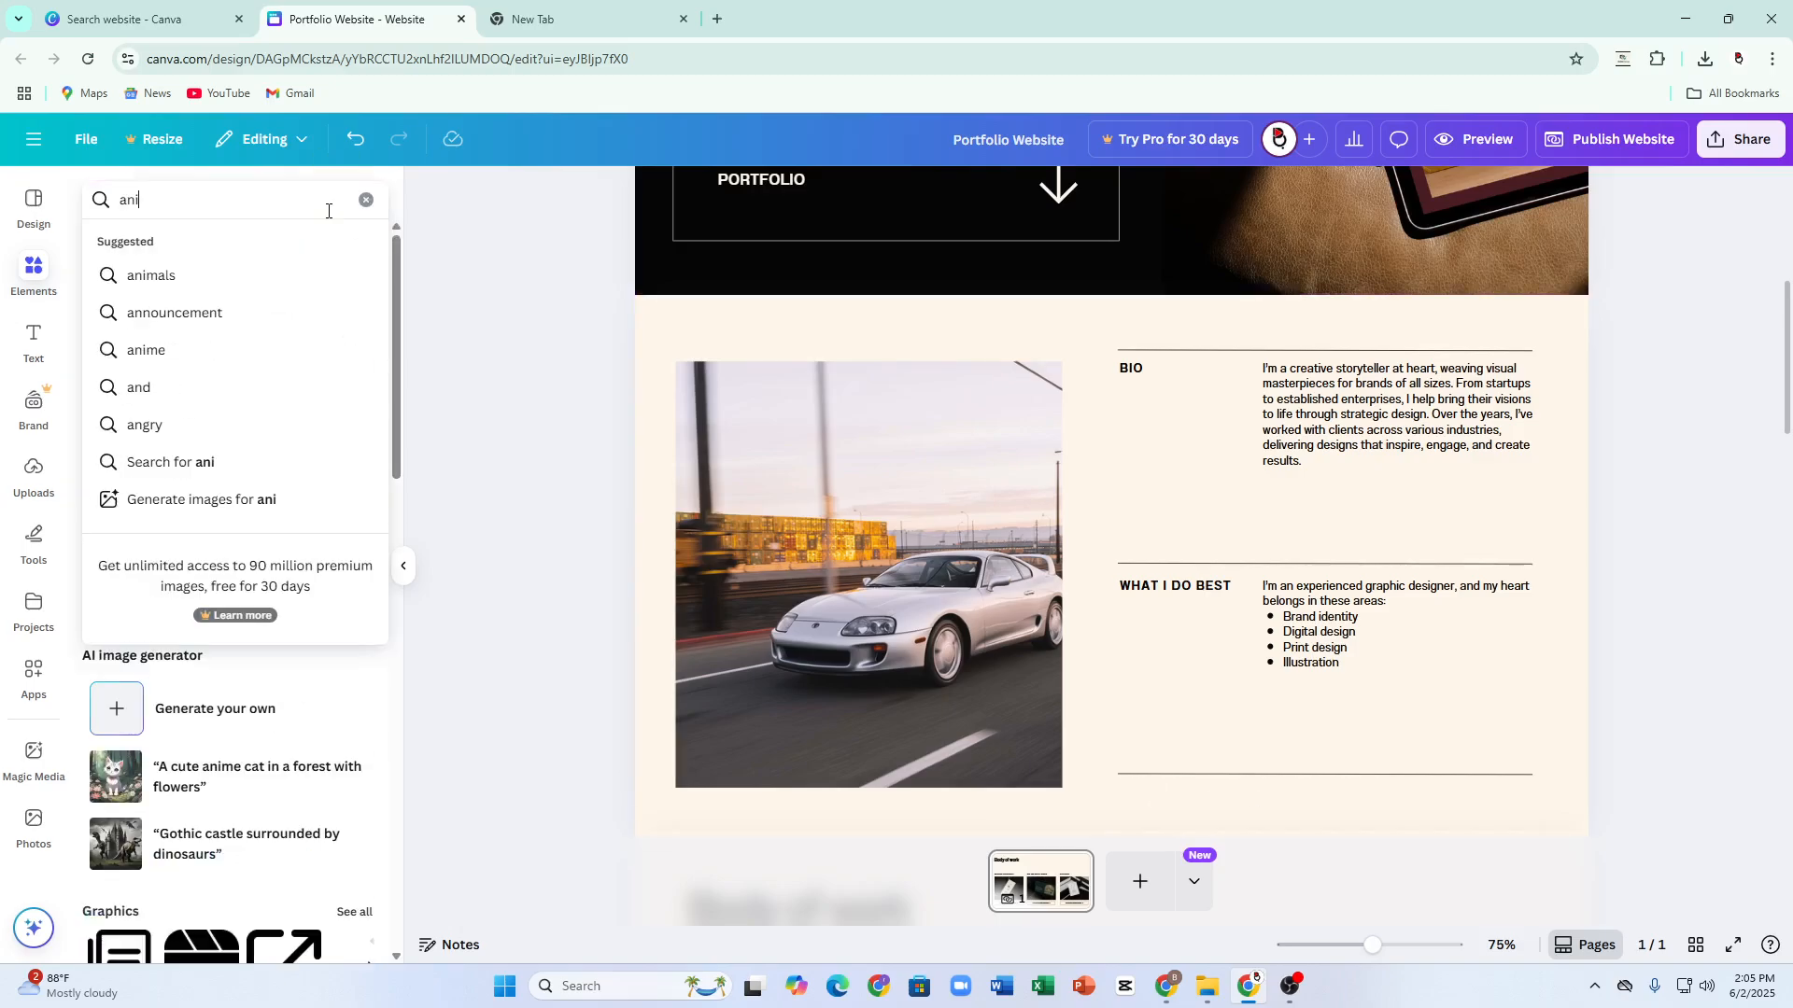
text(mation)
key(Return)
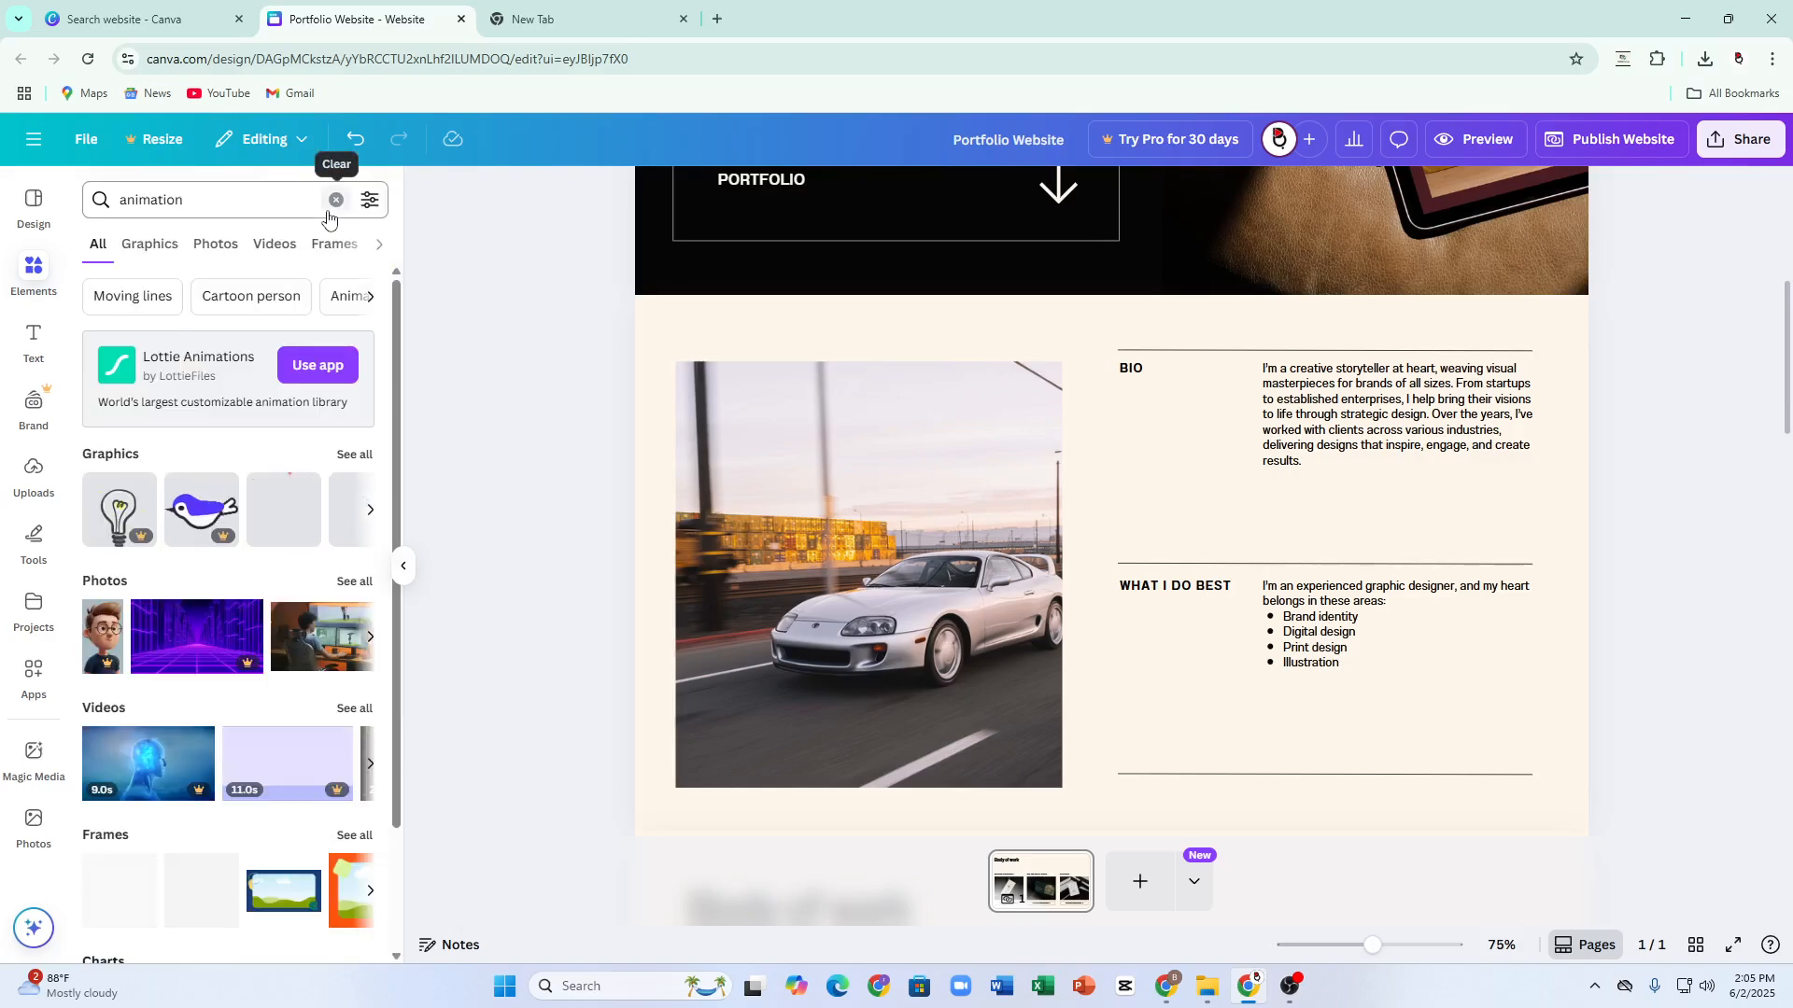
scroll(289, 616, down, 1)
Refine the elements search to "animation car" and browse its graphics and photos
click(203, 198)
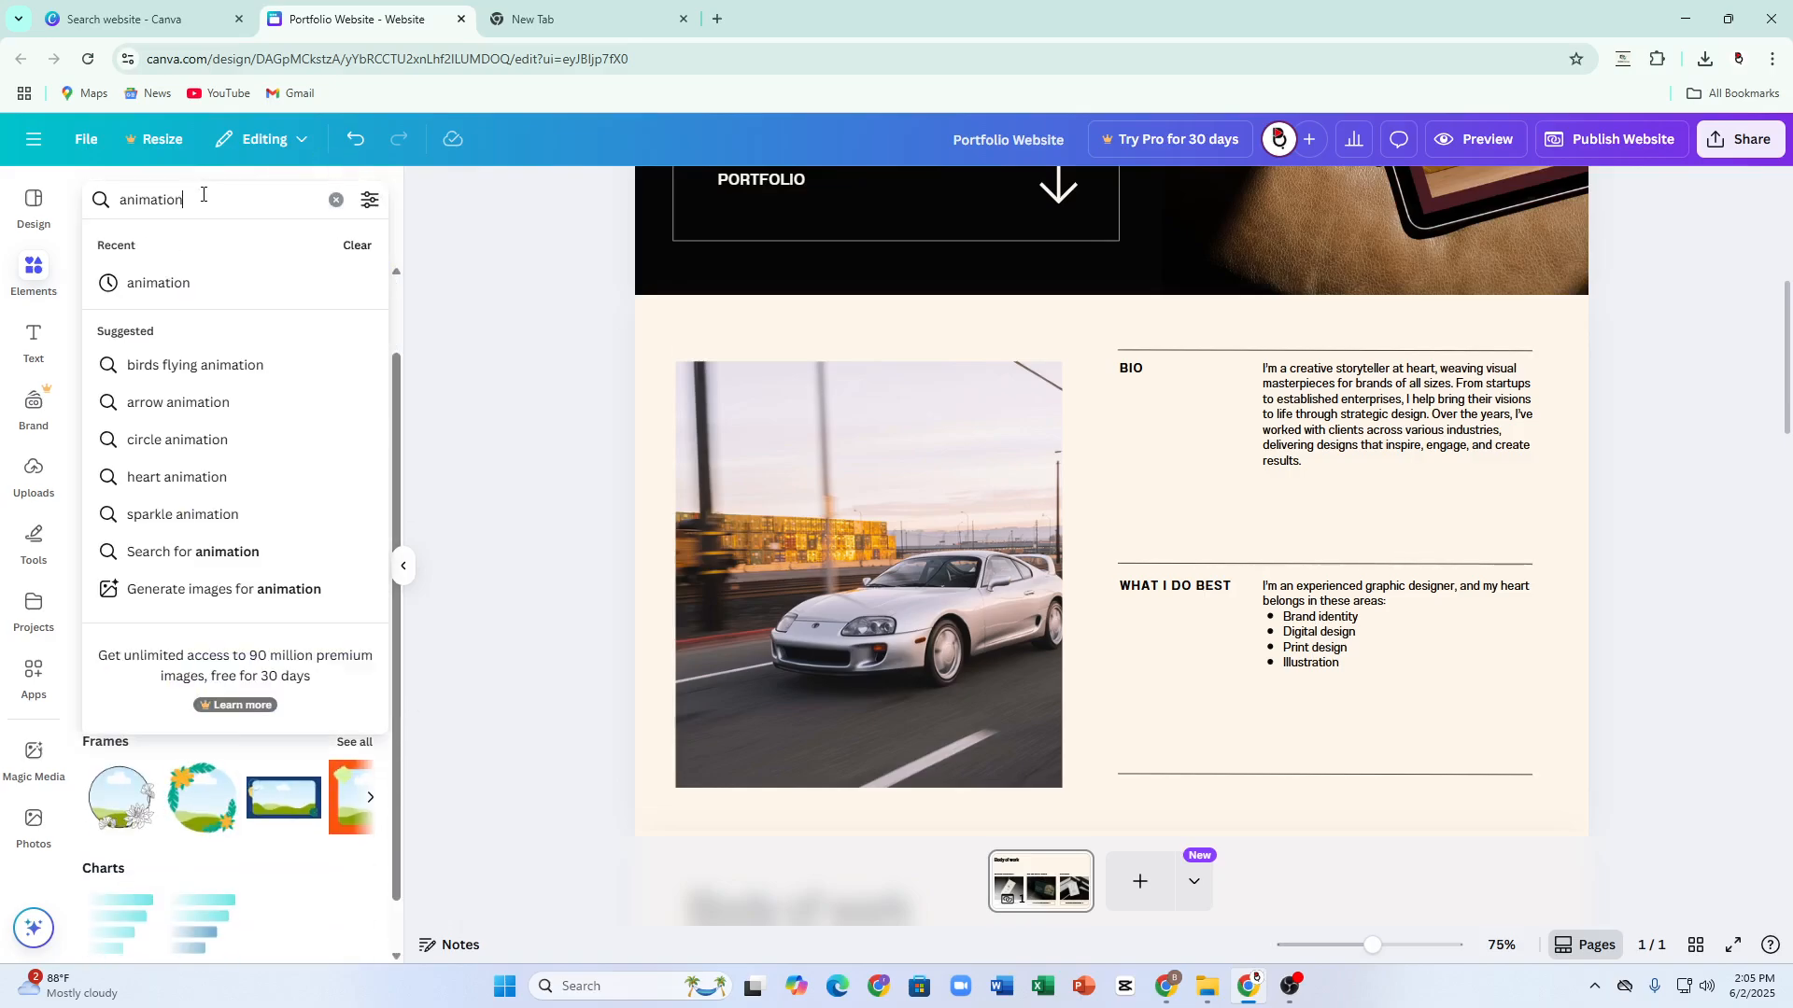
text(x)
text(ca)
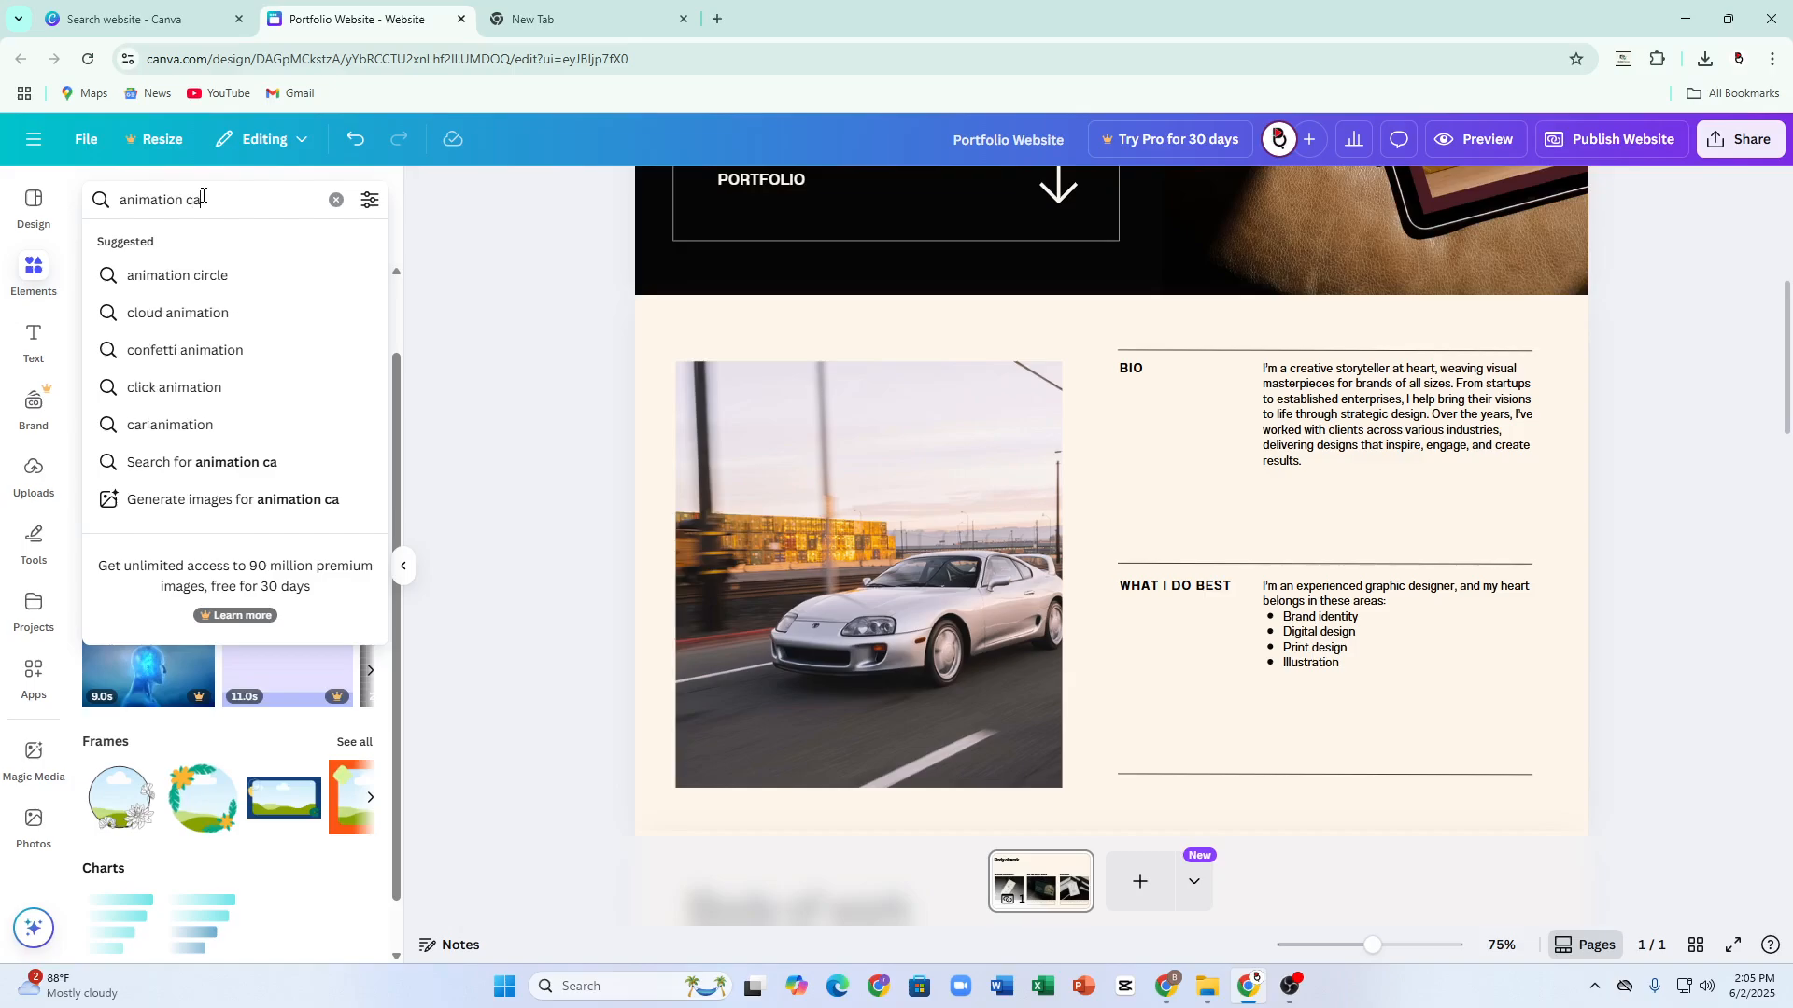
text(r)
key(Return)
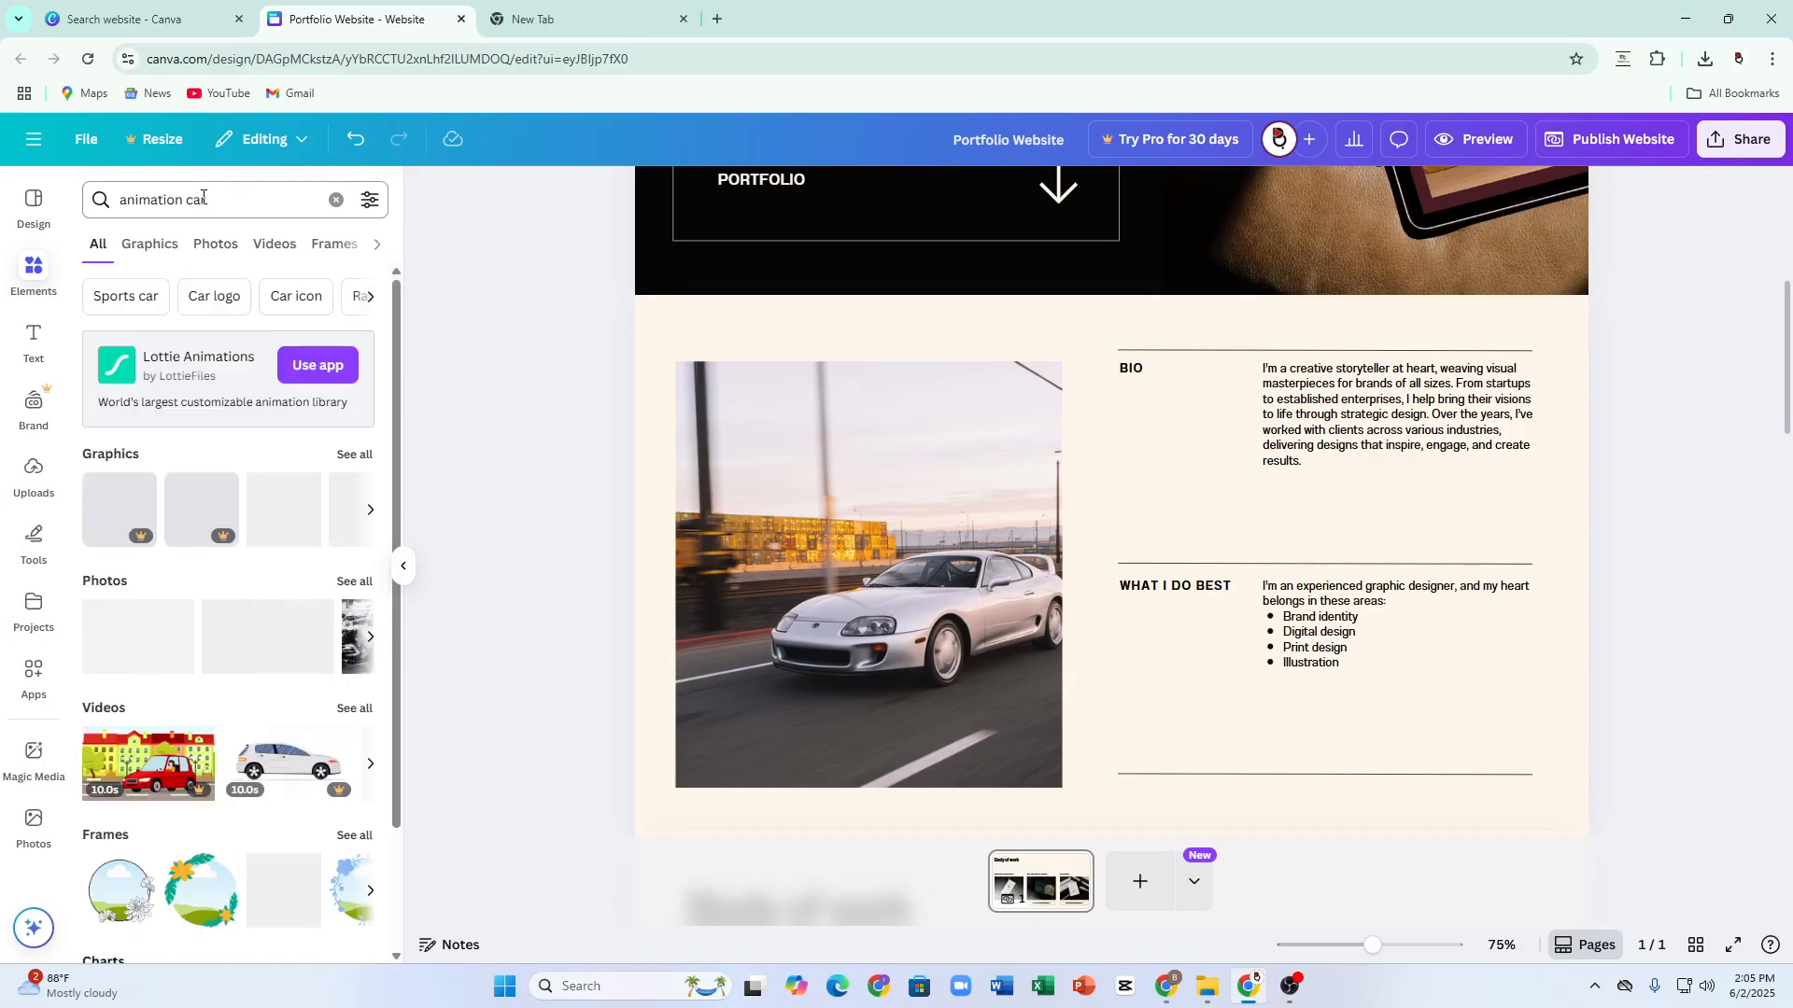
click(151, 245)
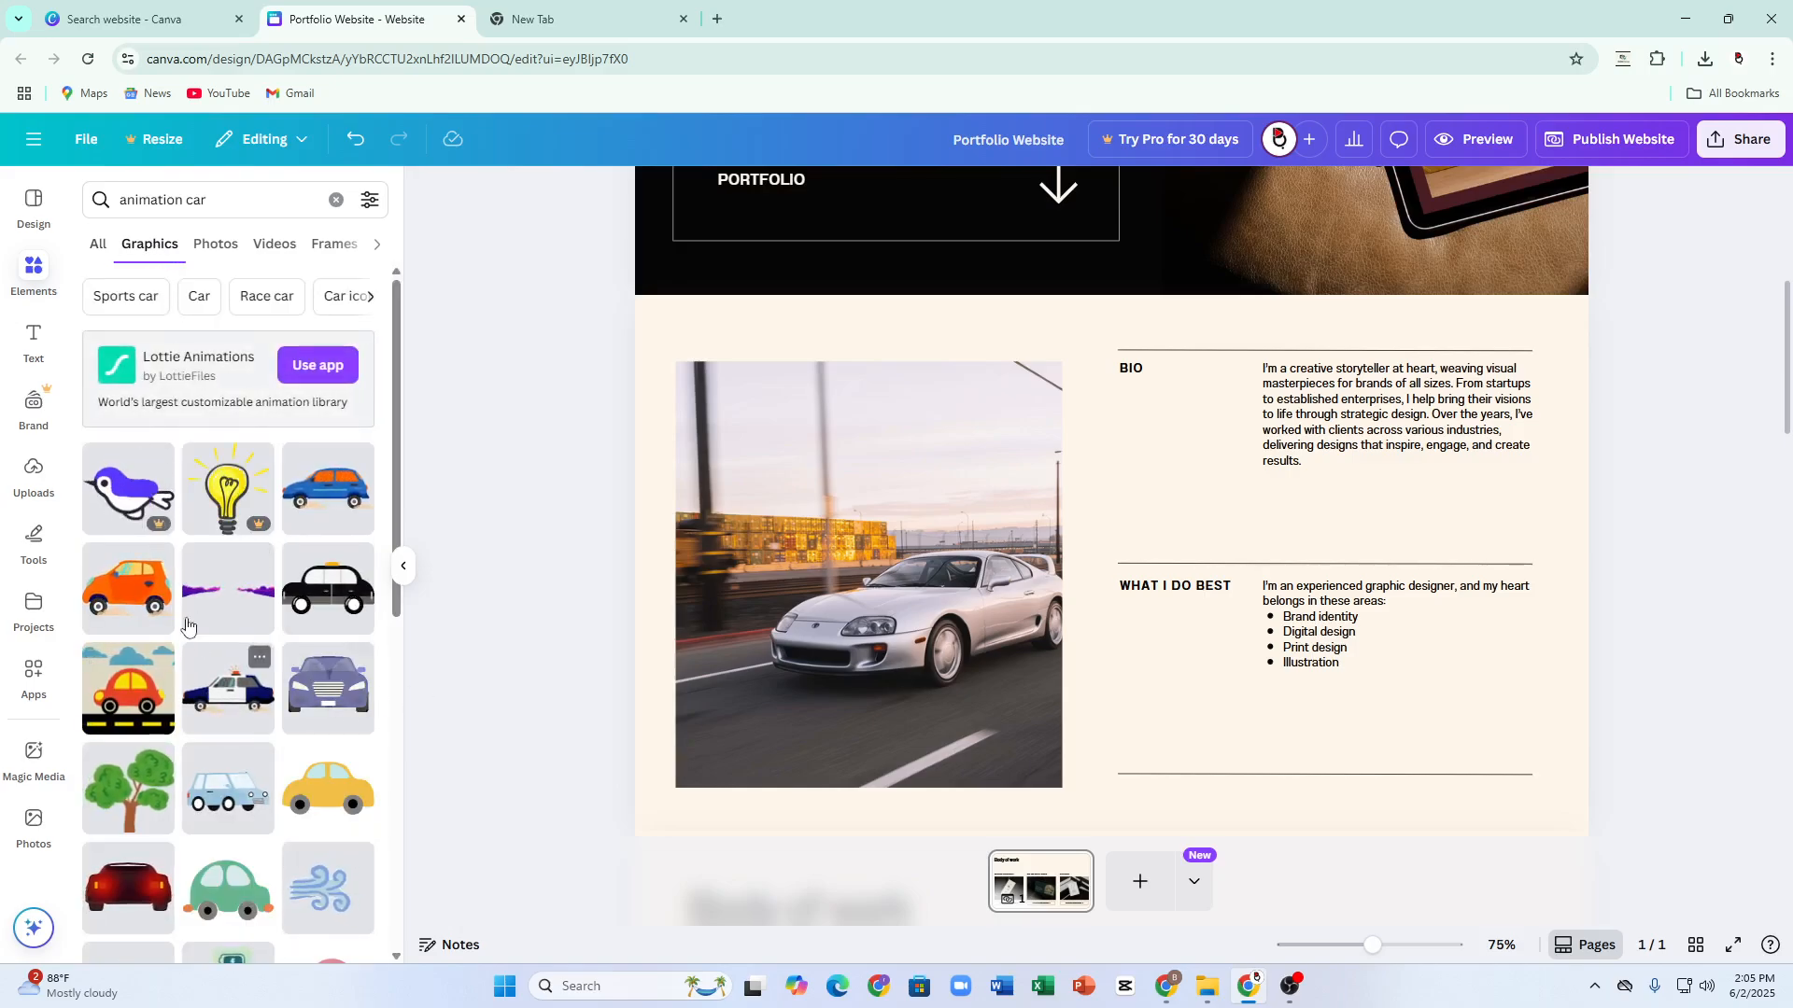
click(233, 245)
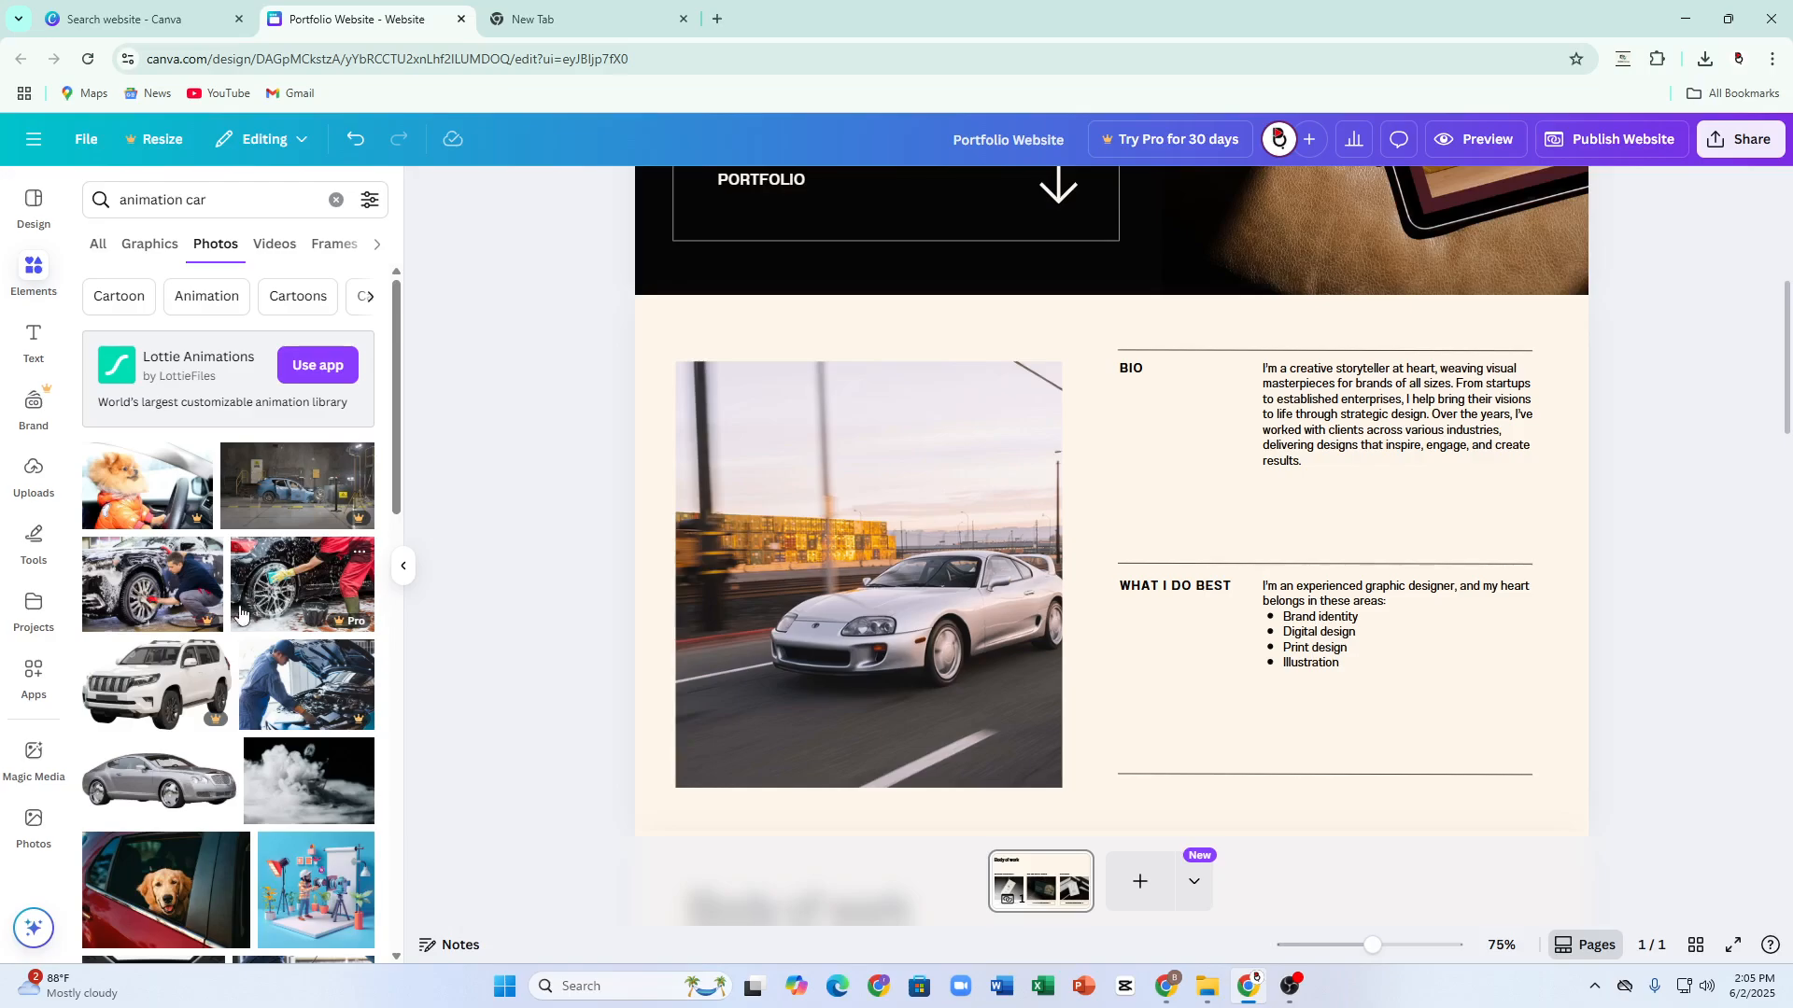
Add the white smoke on black photo to the bio section and move it over the text beside the car photo
scroll(240, 612, down, 3)
click(291, 509)
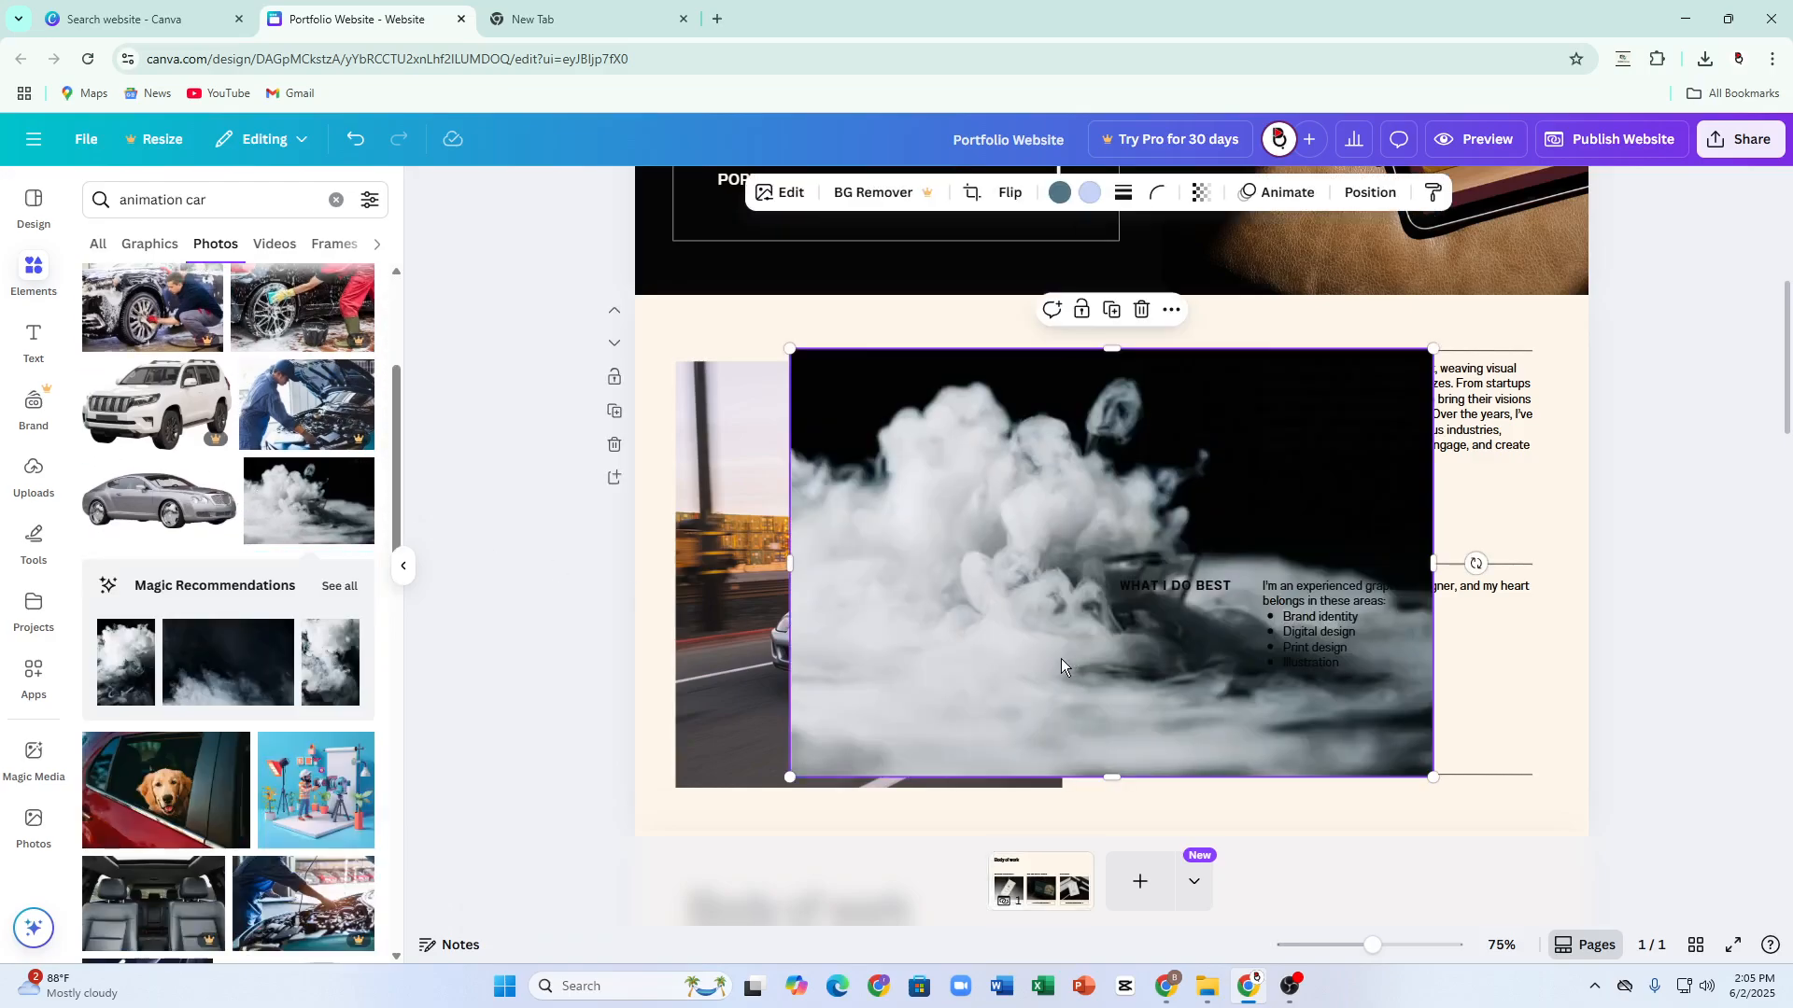
drag(1061, 658, 1370, 647)
Send the smoke photo backward behind the bio text and reposition it beside the car photo as the text's backdrop
right_click(1272, 518)
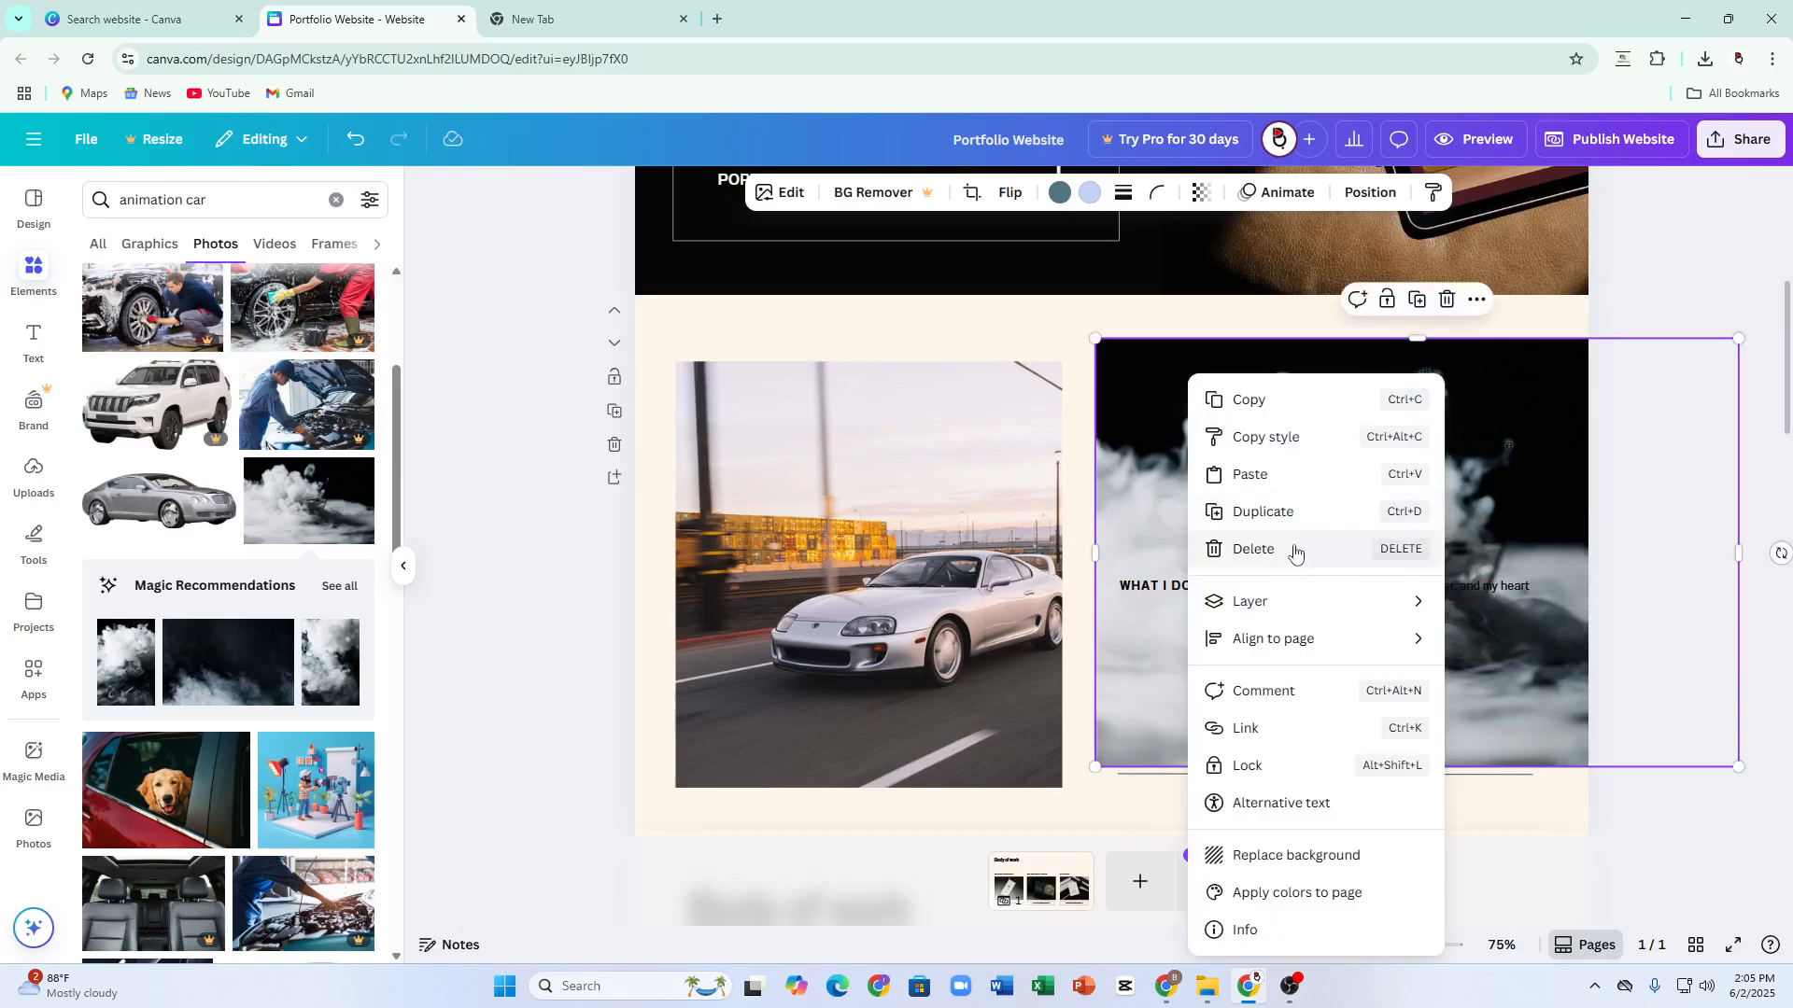
mouse_move(1278, 605)
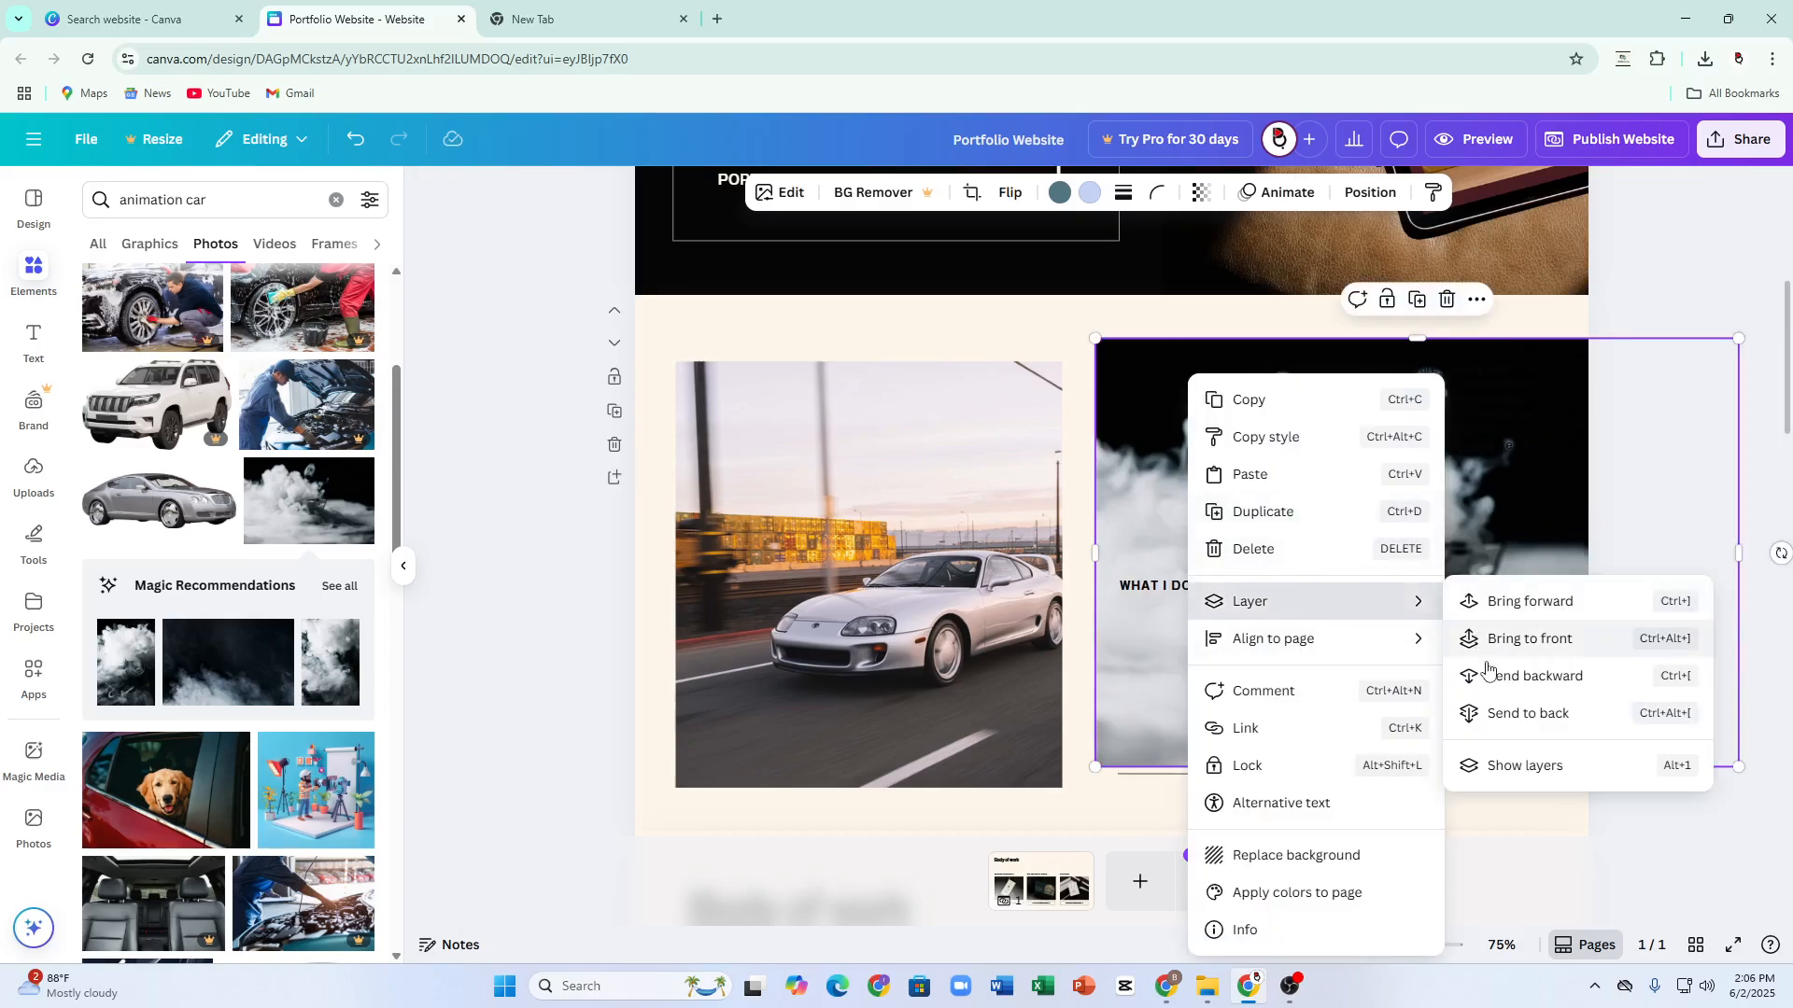
click(1494, 676)
drag(1201, 425, 1127, 280)
right_click(1083, 342)
drag(1082, 342, 1147, 453)
Set the bio paragraph's text color to the cream document color
double_click(1415, 376)
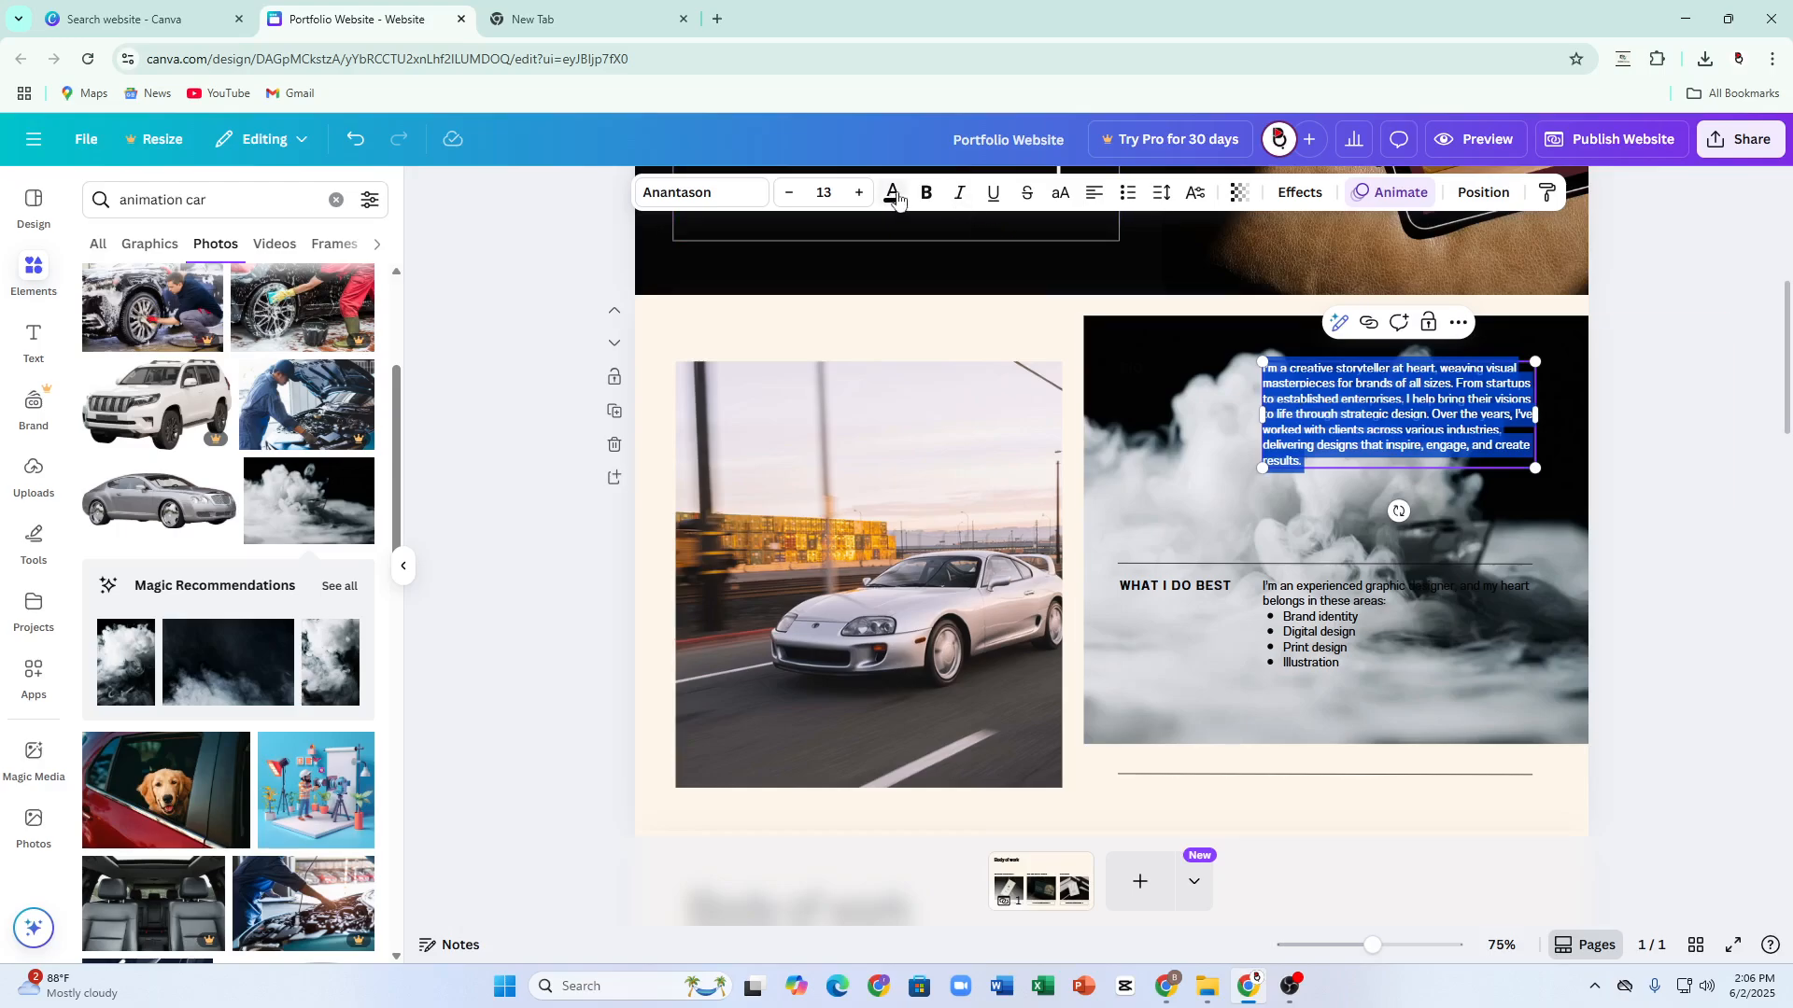
click(893, 192)
click(365, 334)
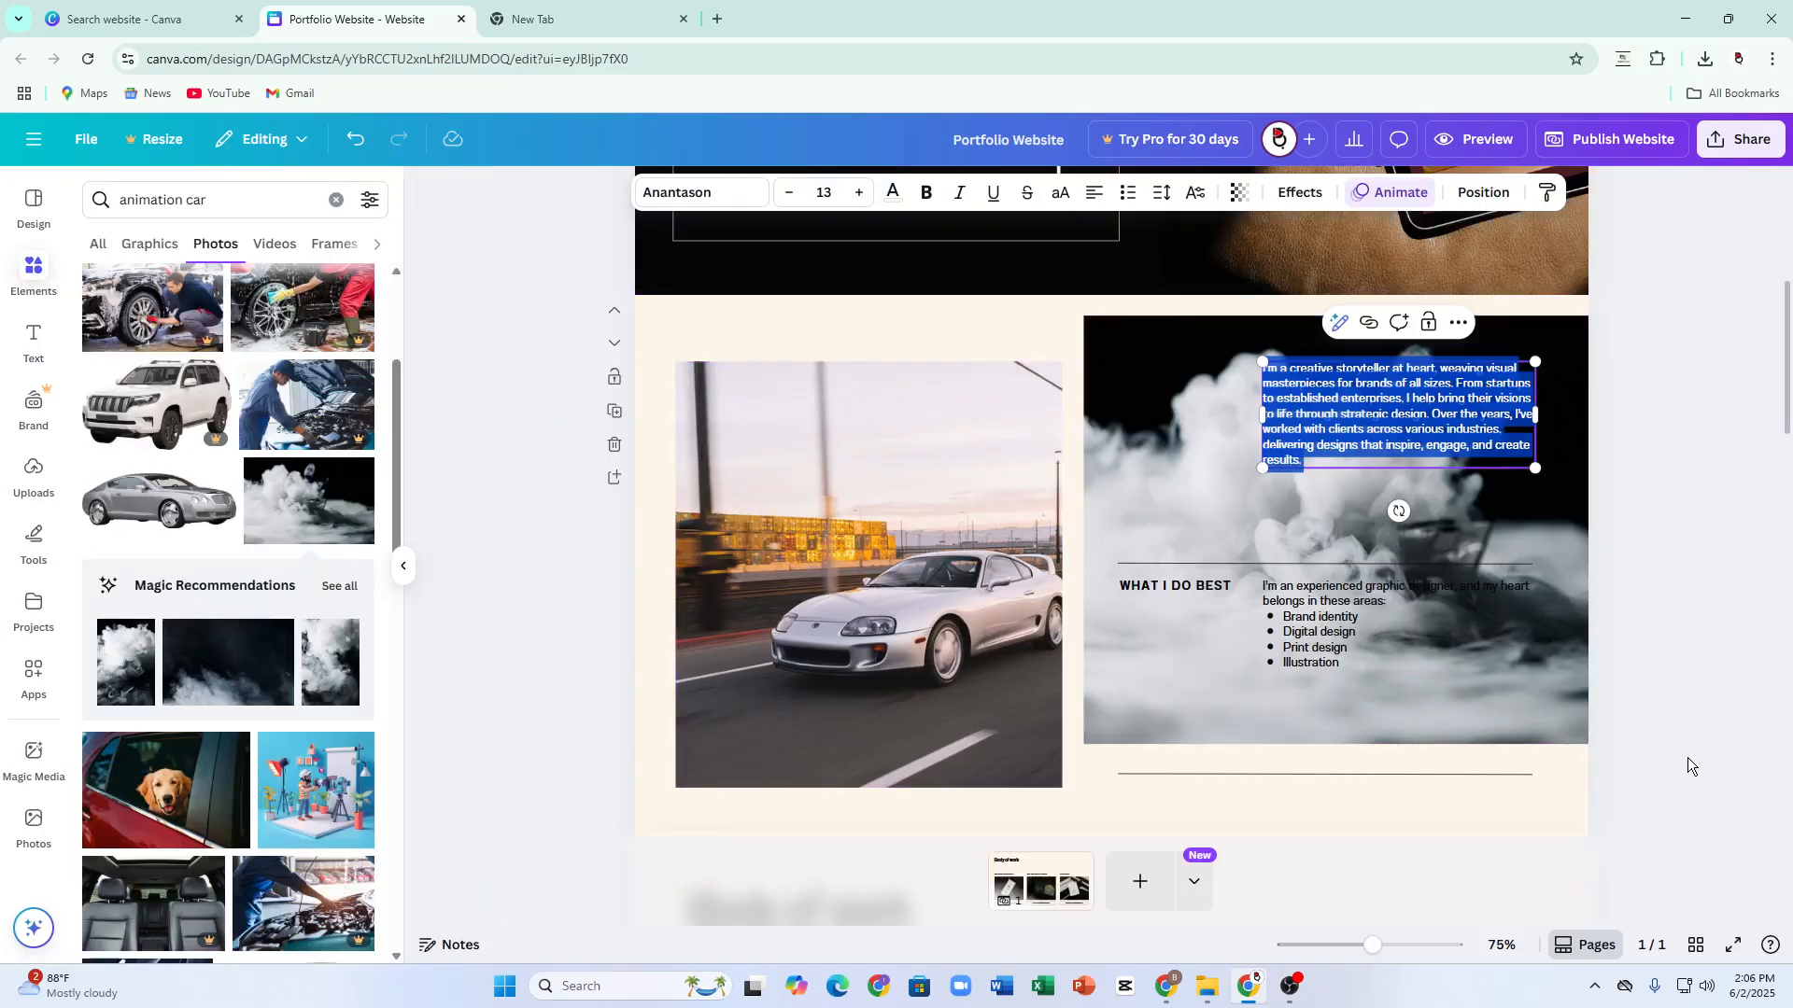
click(1687, 759)
Recolor the whole bio paragraph with the default lime green
double_click(1367, 403)
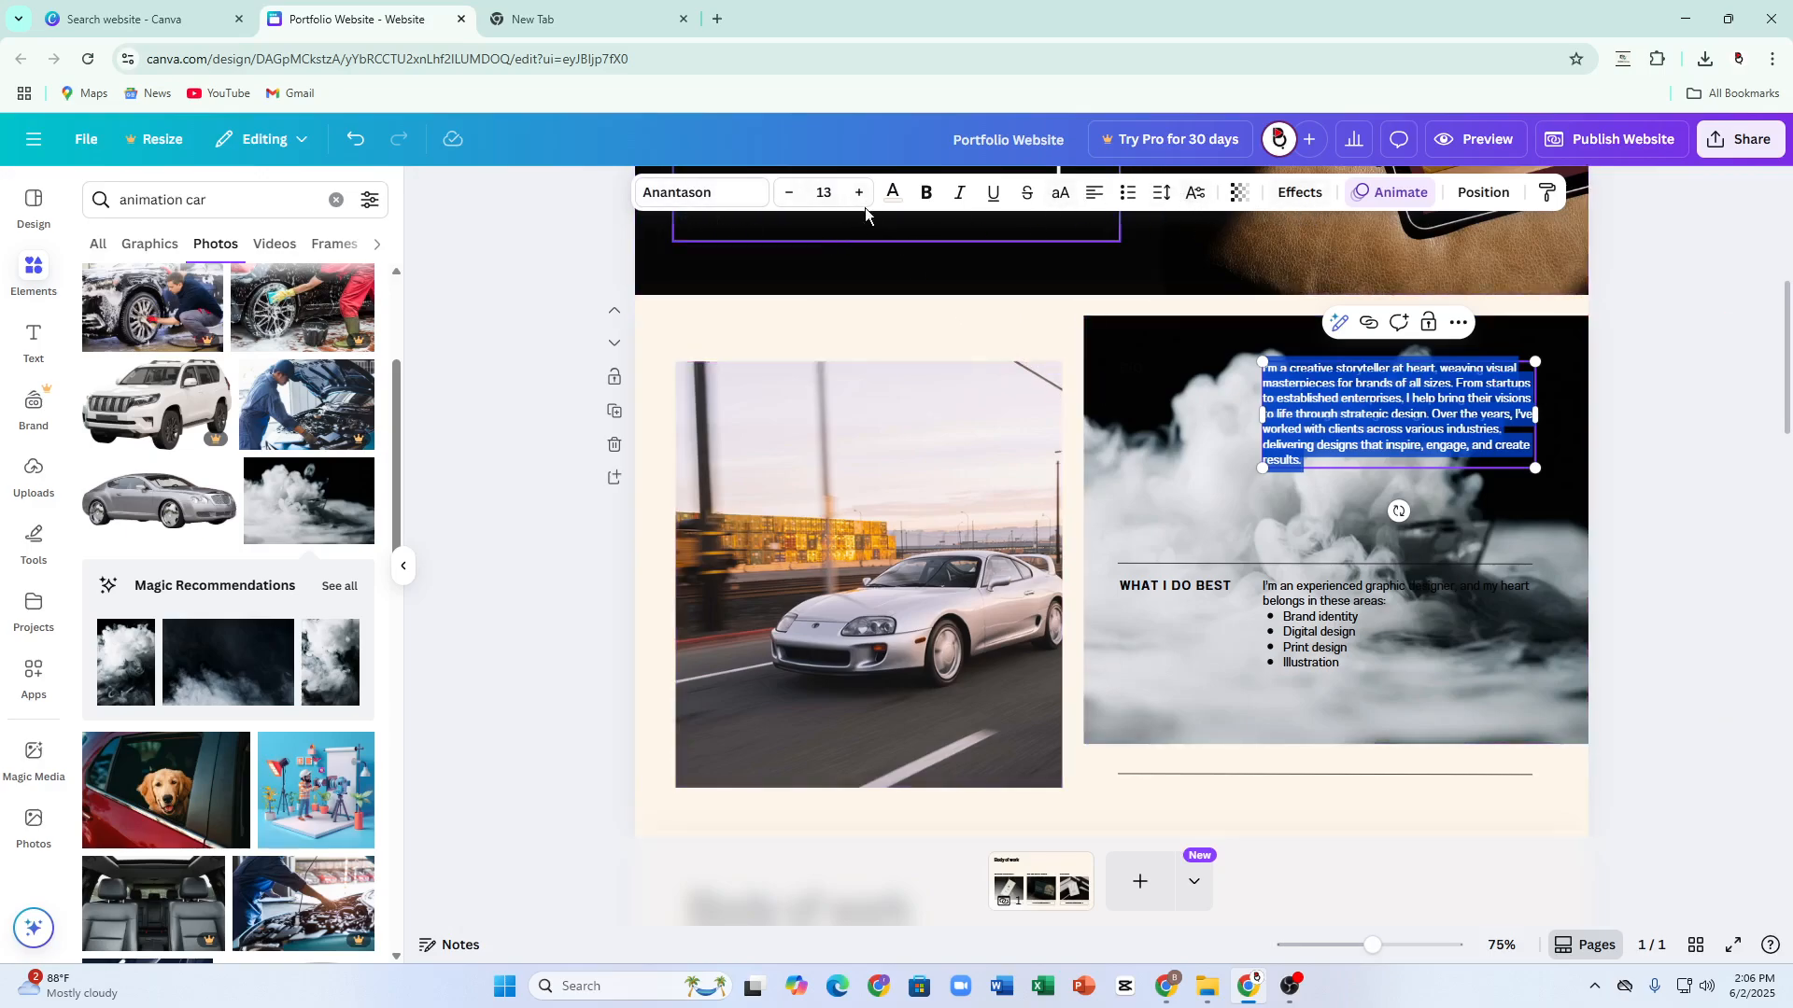
click(892, 196)
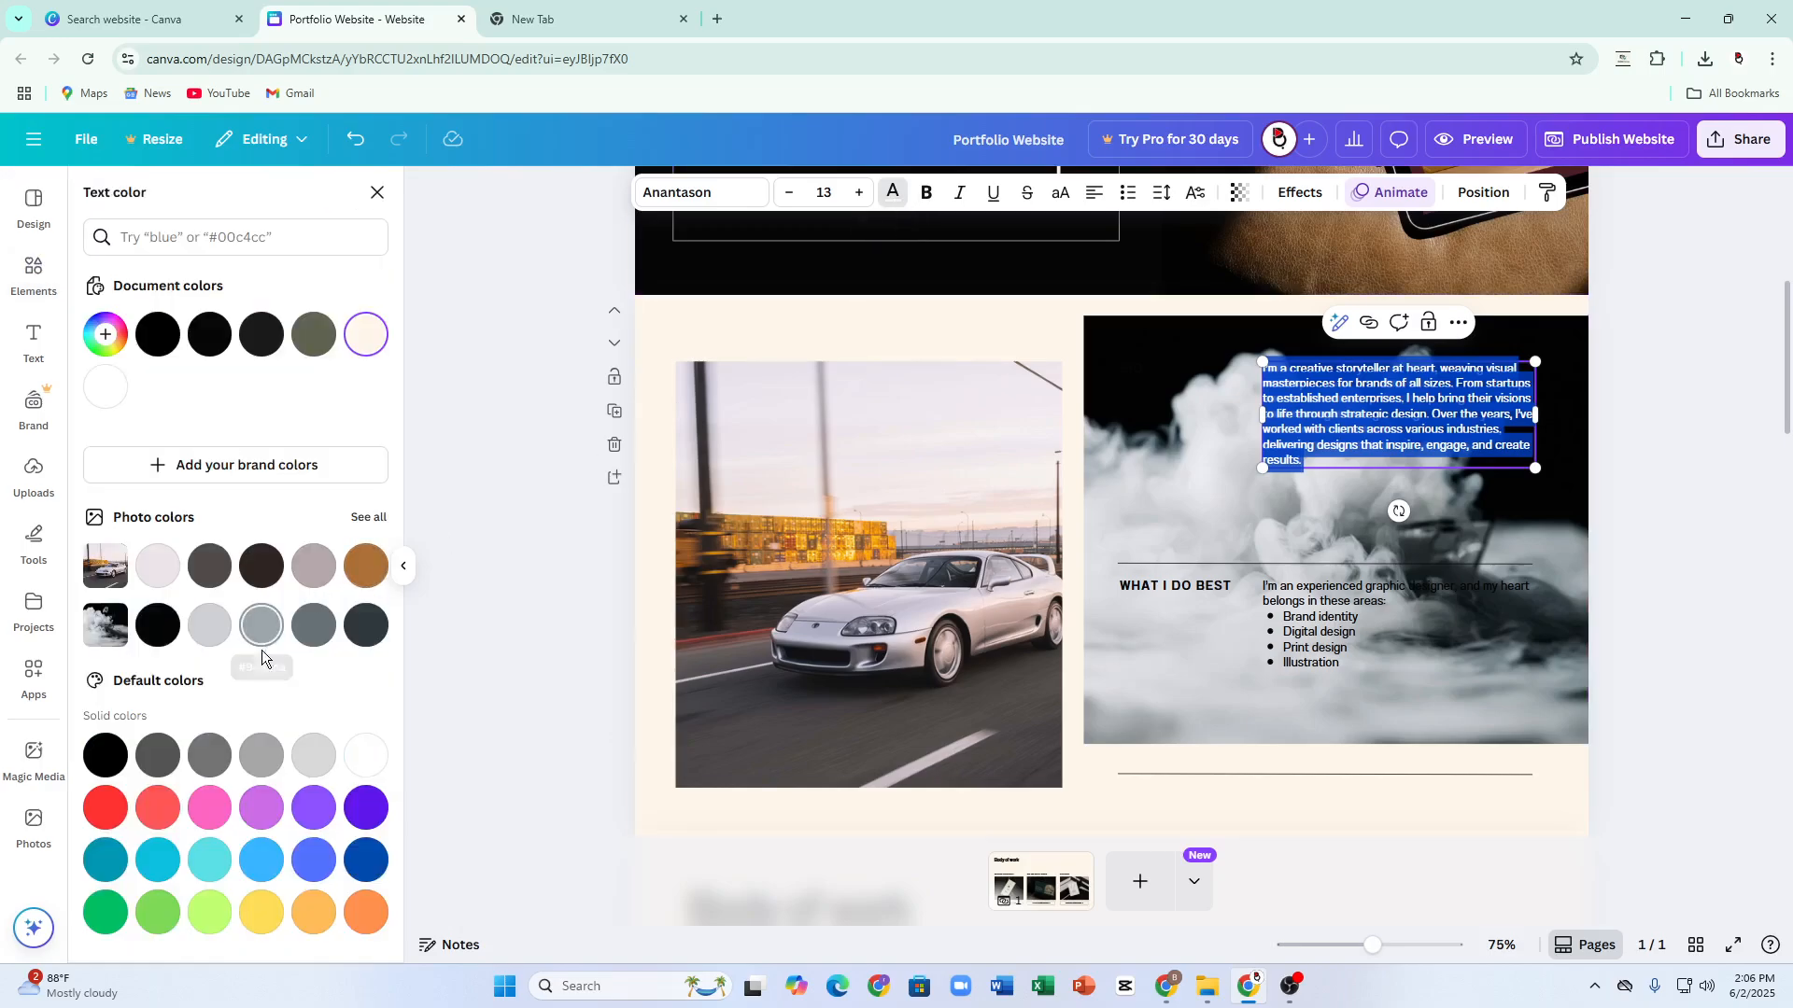
click(200, 920)
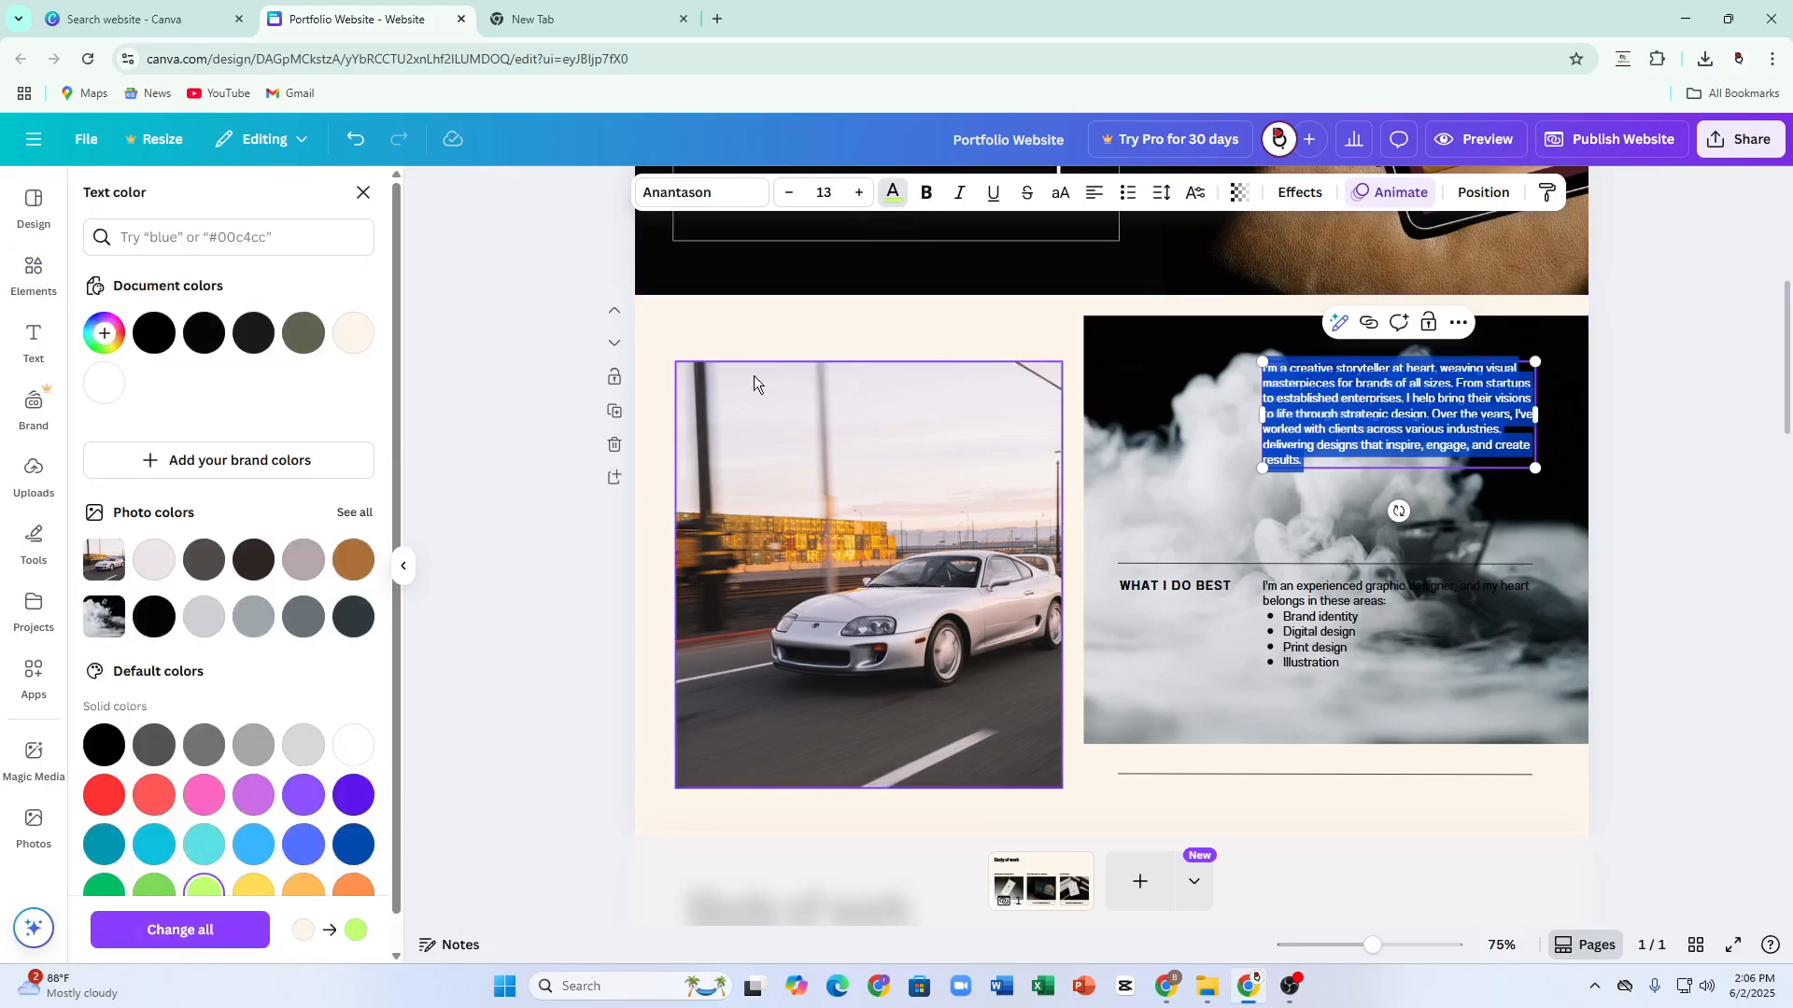
Set the bio paragraph's font to Anantason UltraExpanded and its size to 16
click(683, 192)
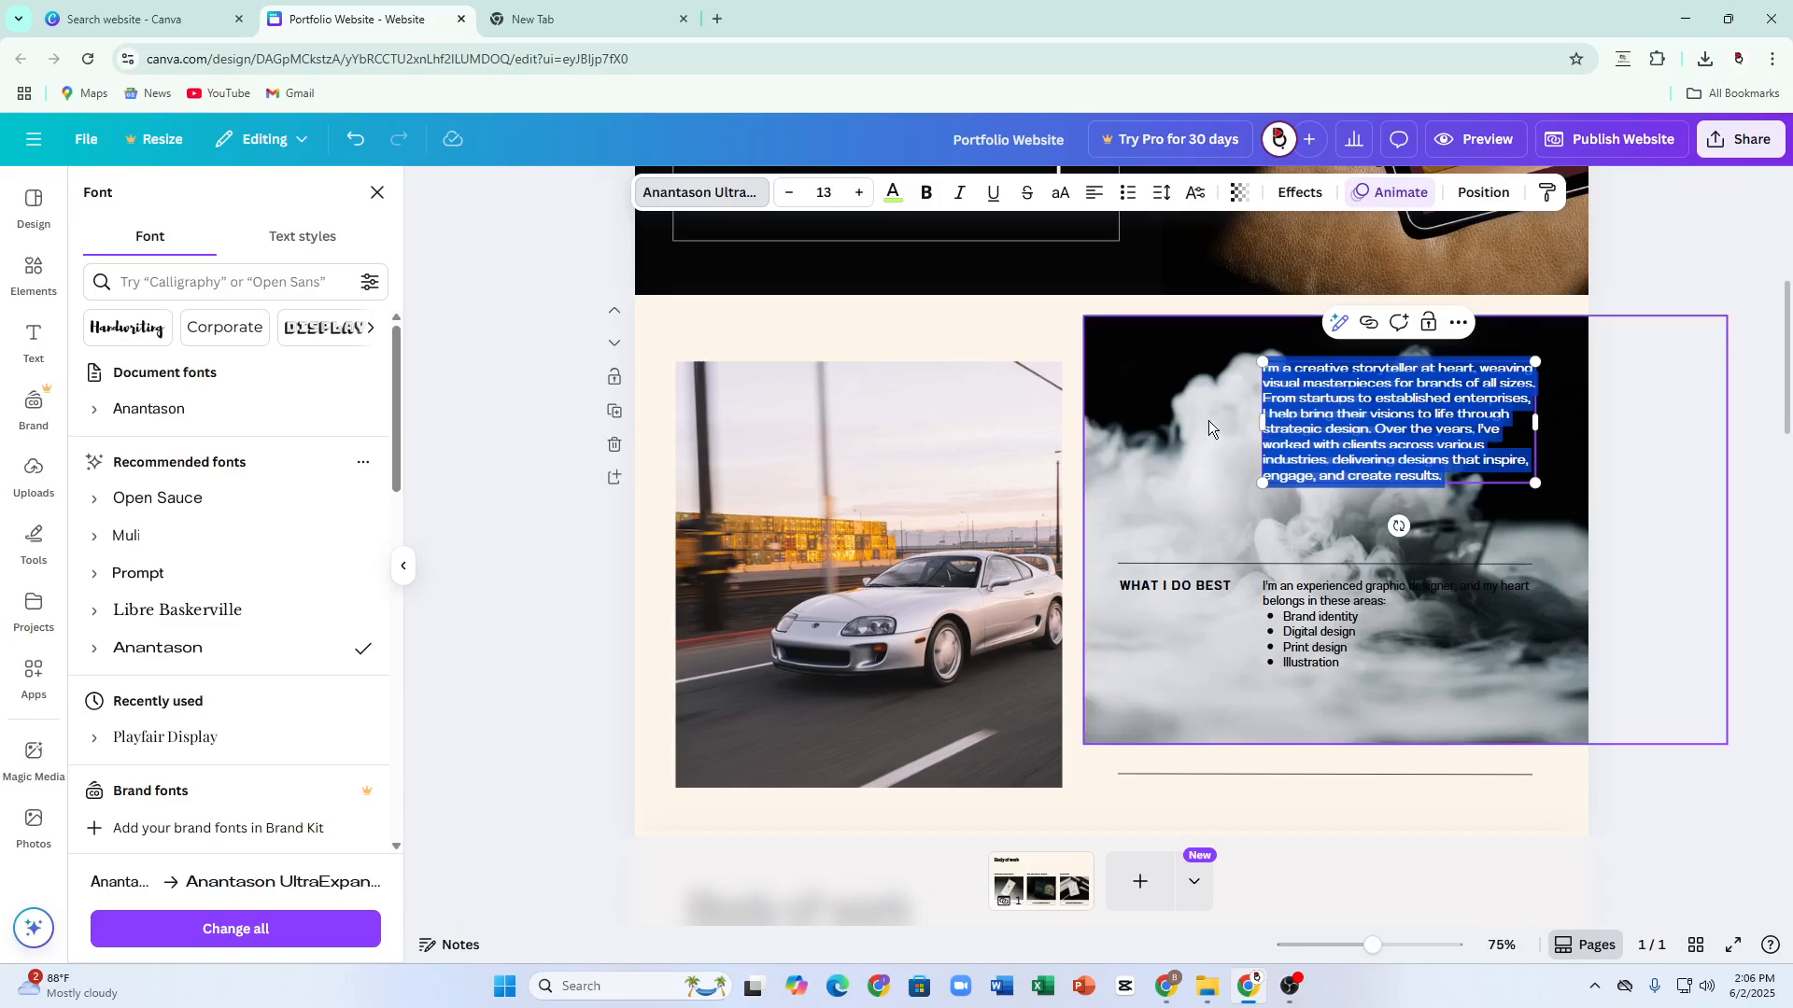
click(857, 193)
click(857, 194)
click(857, 194)
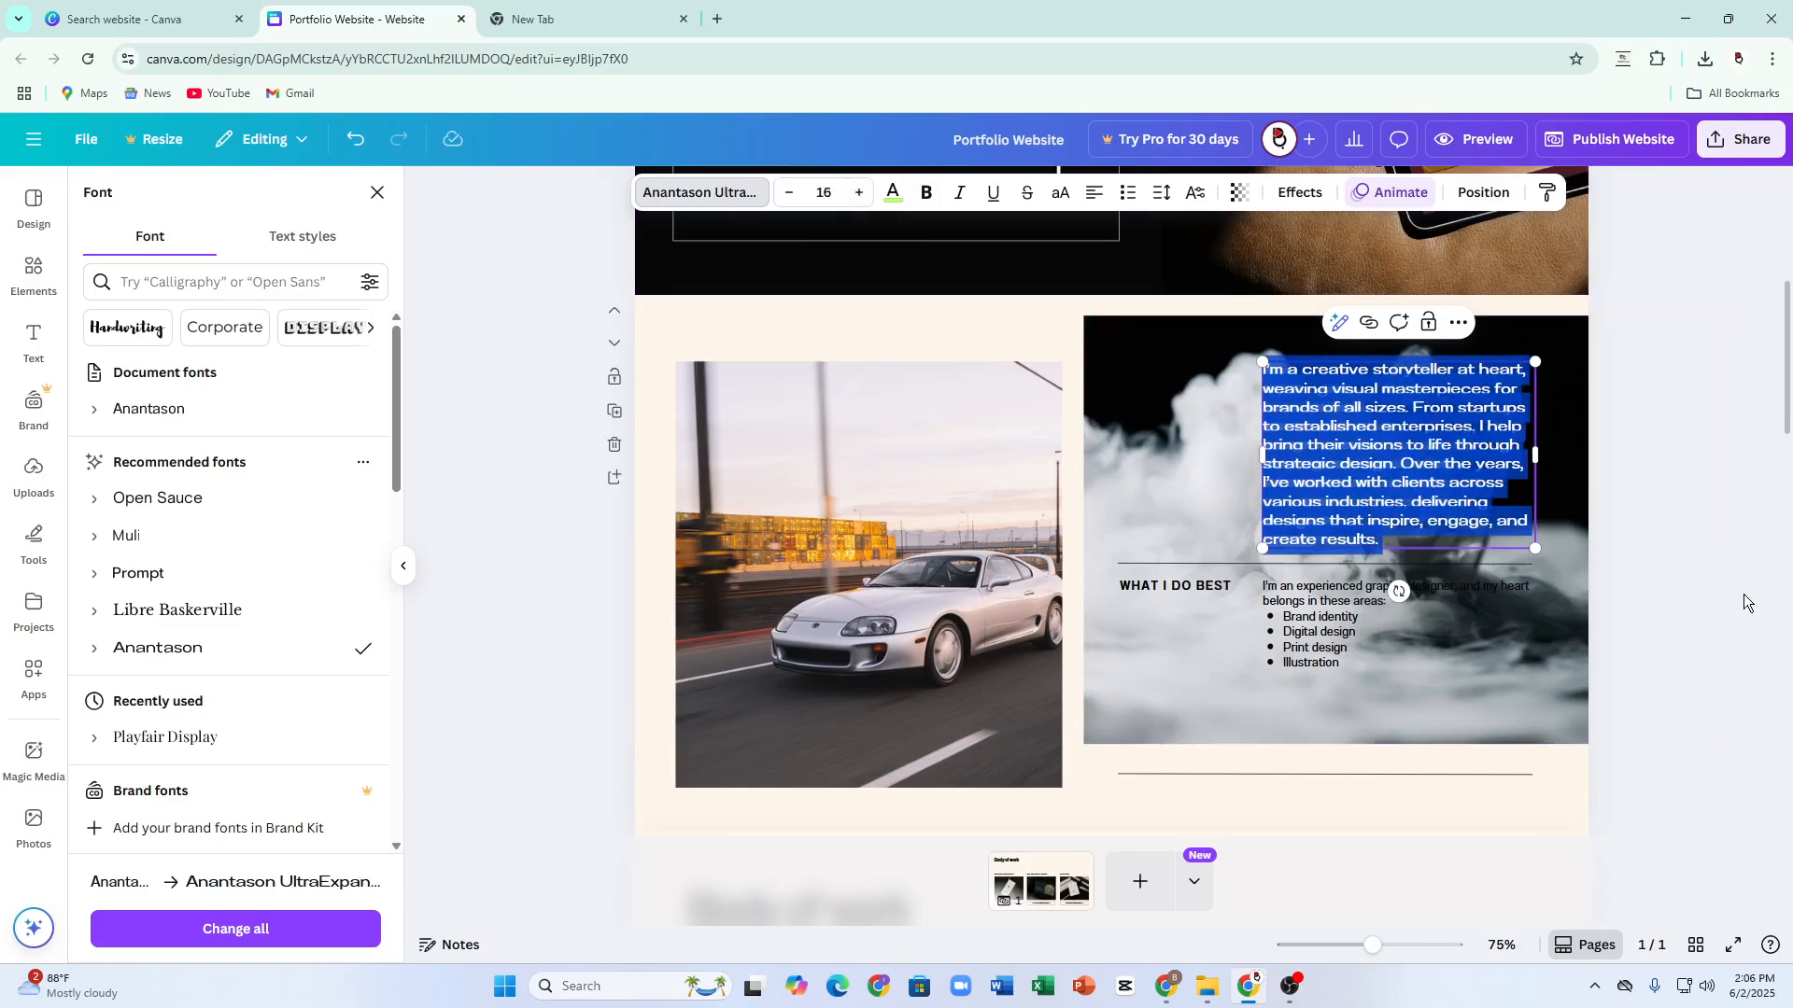
click(1682, 519)
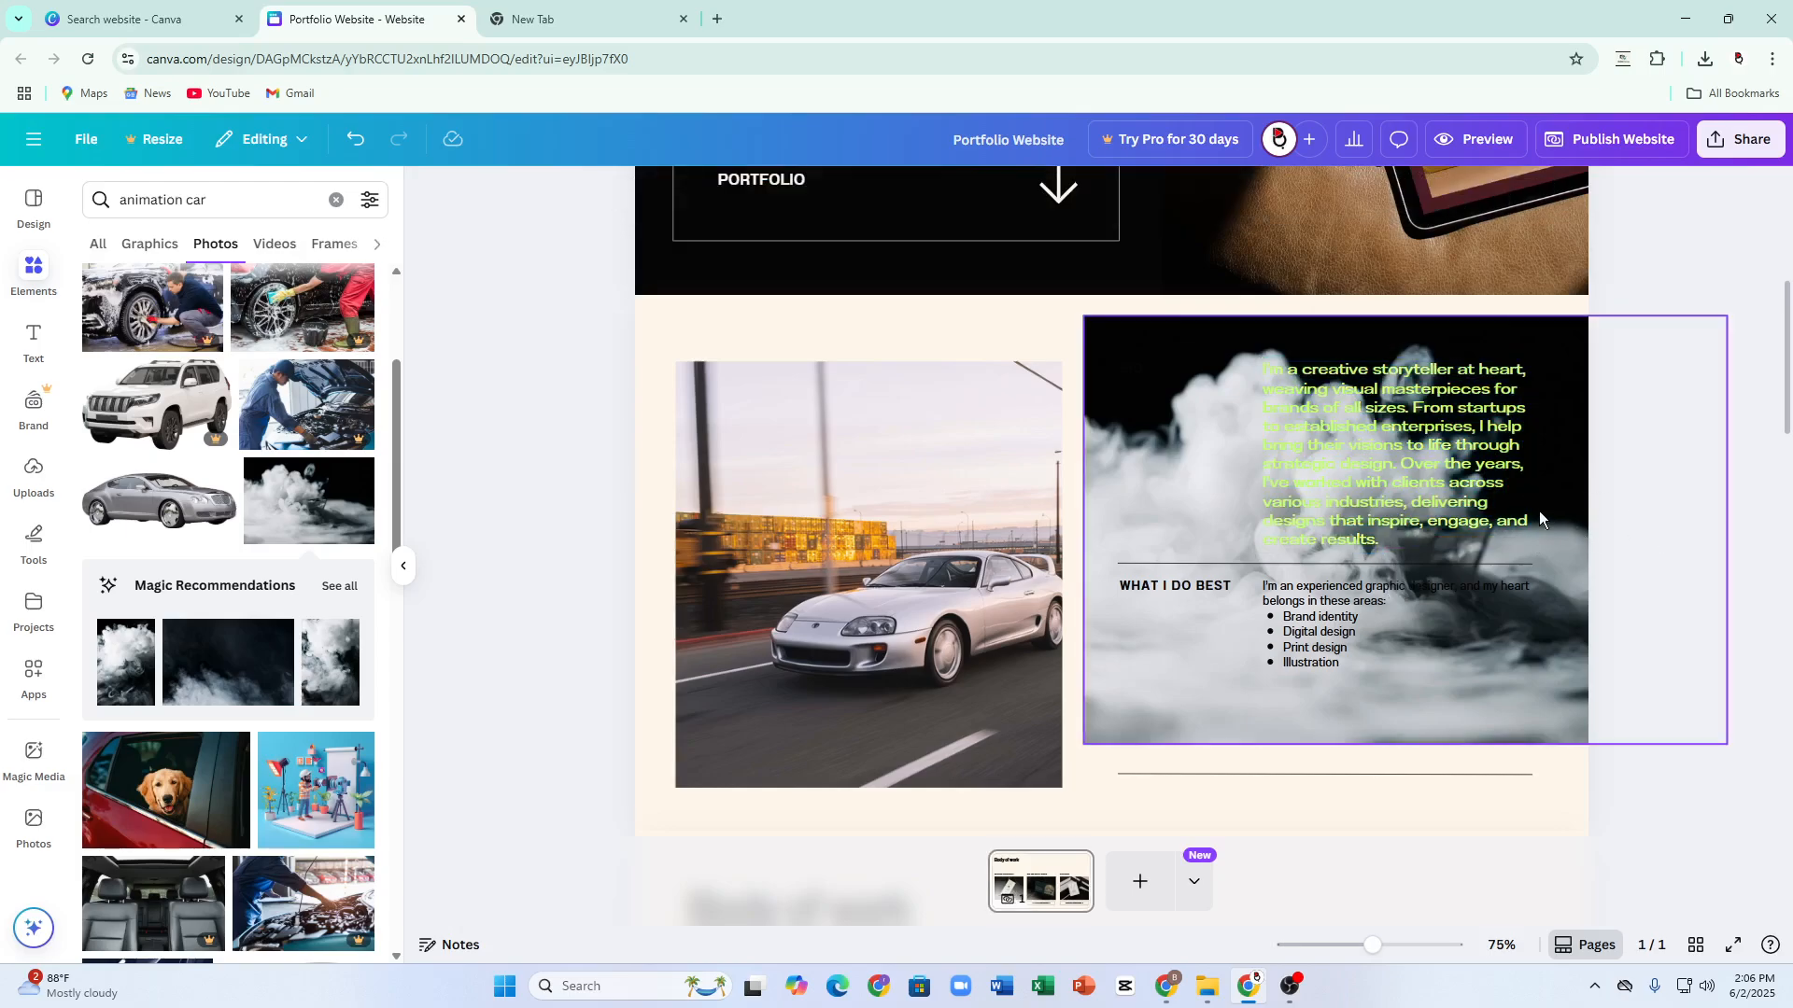
Move the bio paragraph toward the smoke photo's upper right and shrink it to text size 14.3
drag(1451, 475, 1492, 439)
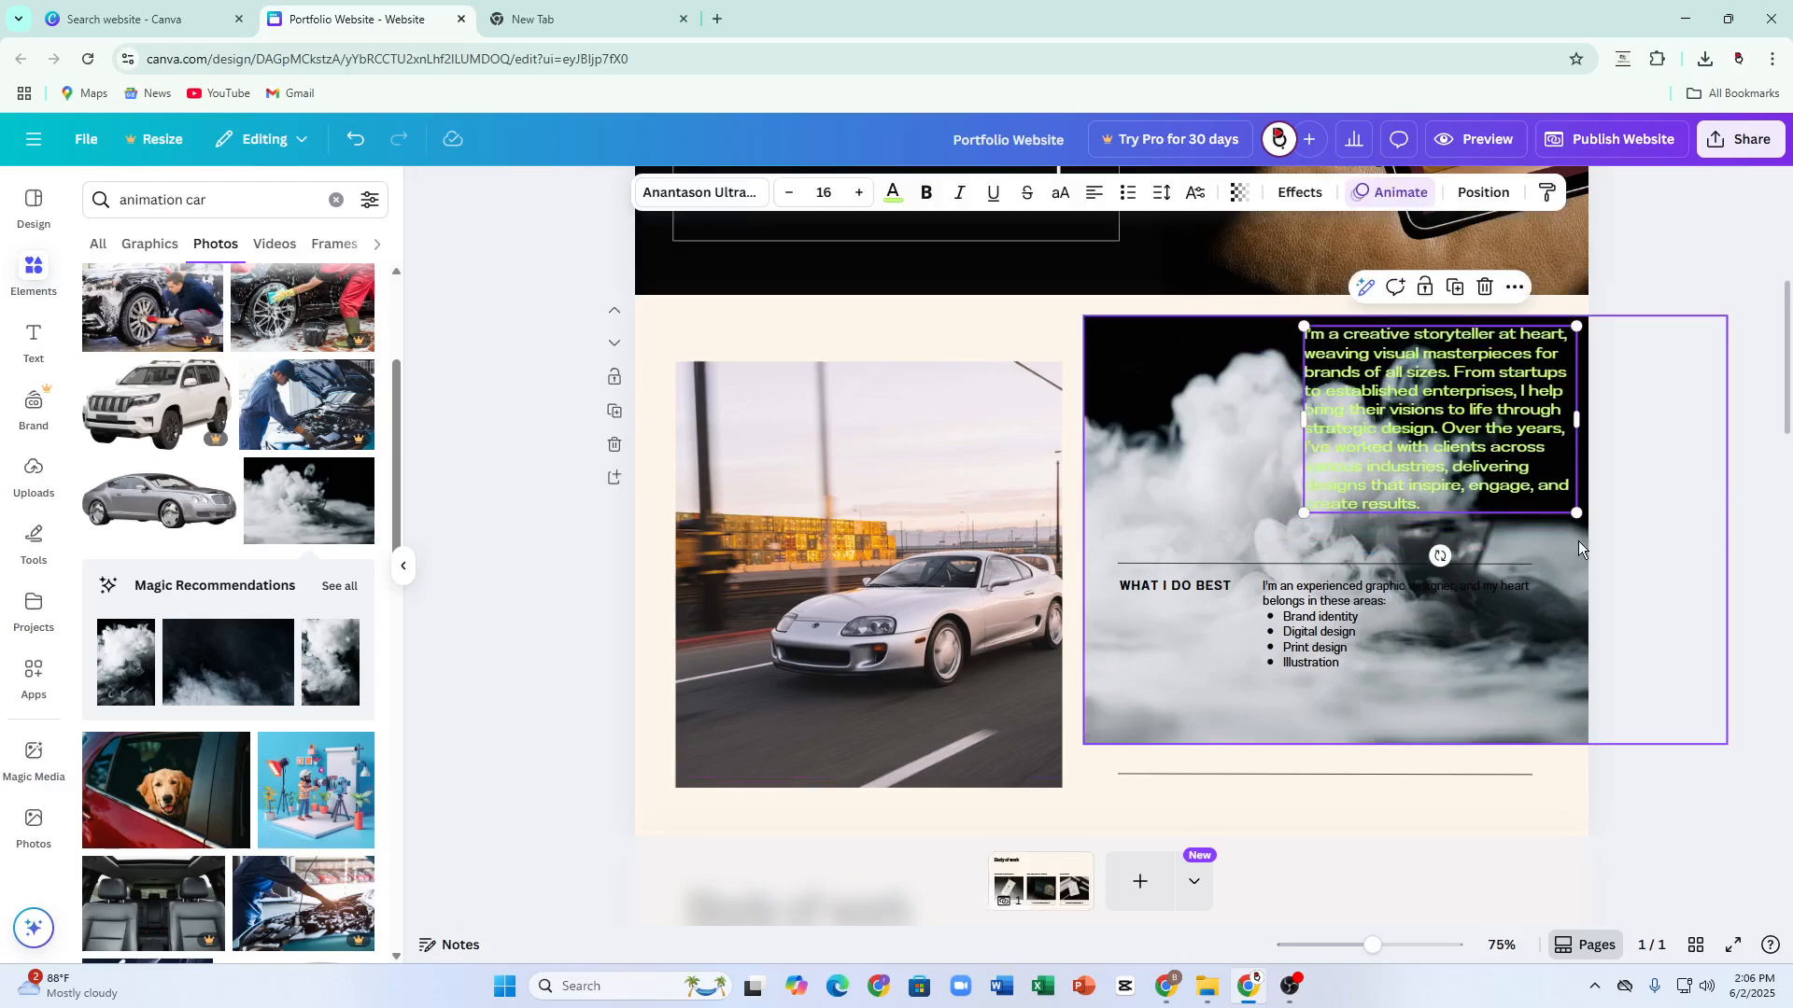
drag(1578, 515, 1548, 495)
drag(1465, 419, 1470, 430)
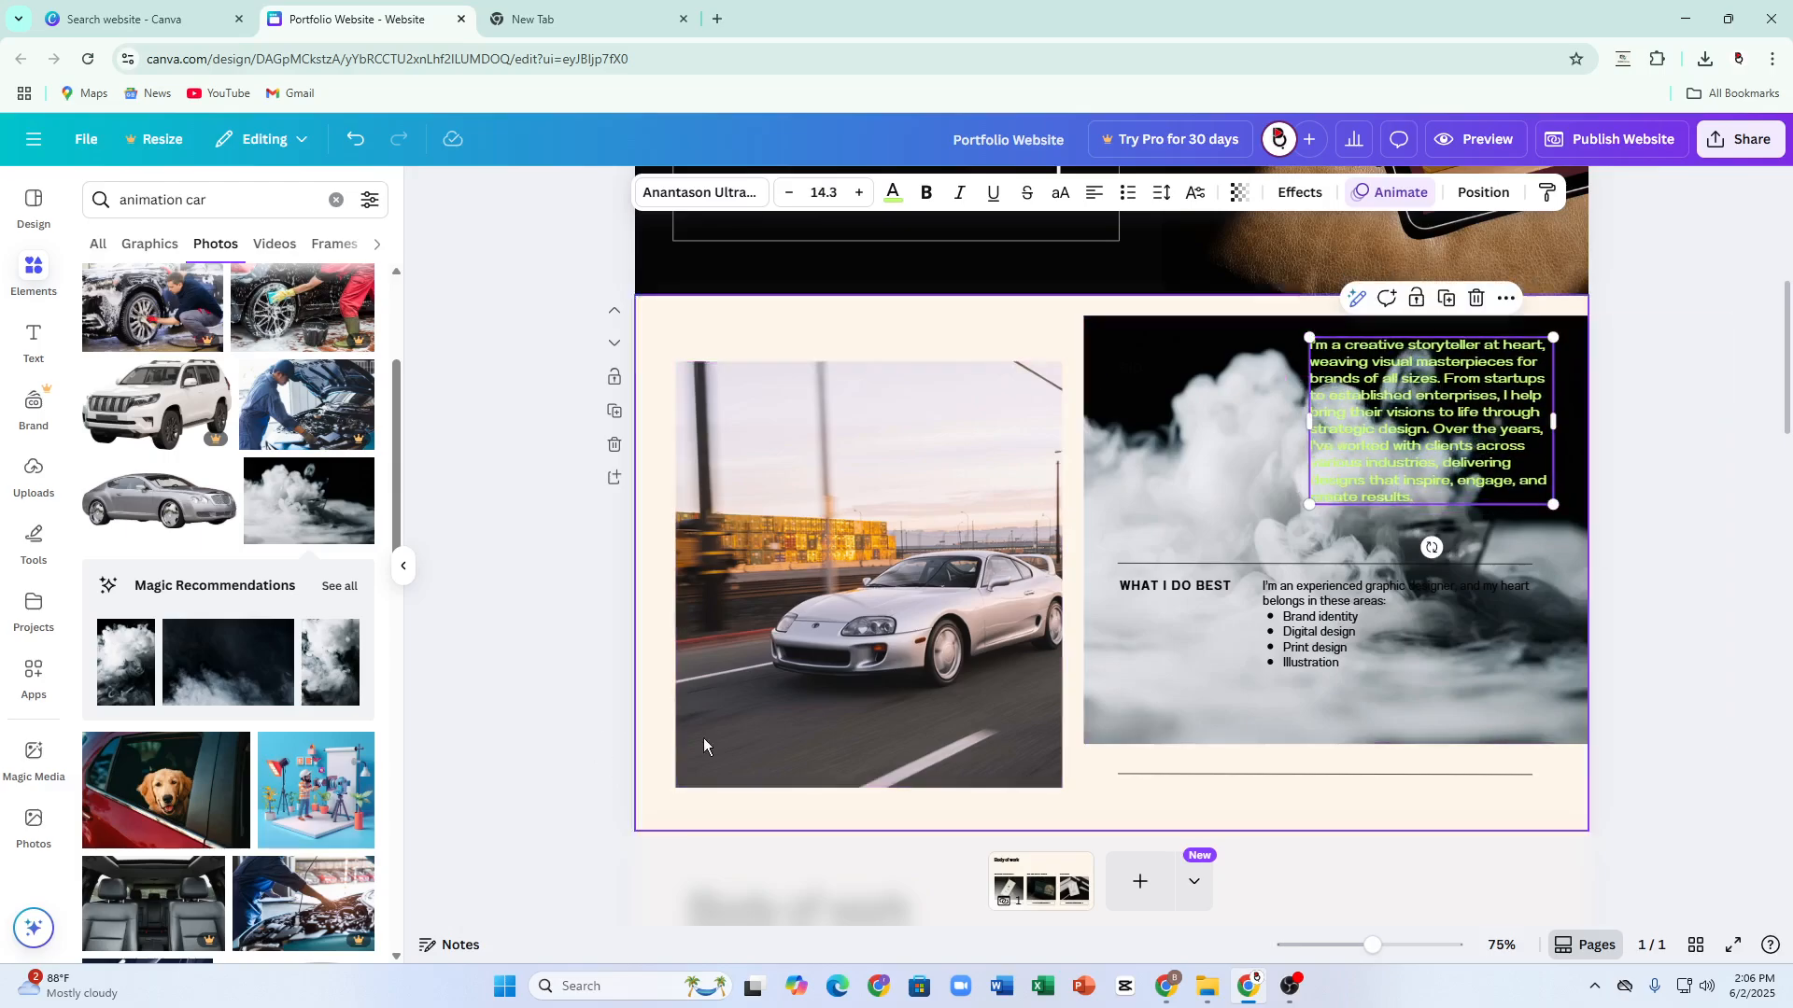
Add a second page and set its background to the default black-to-gray gradient
scroll(703, 738, down, 4)
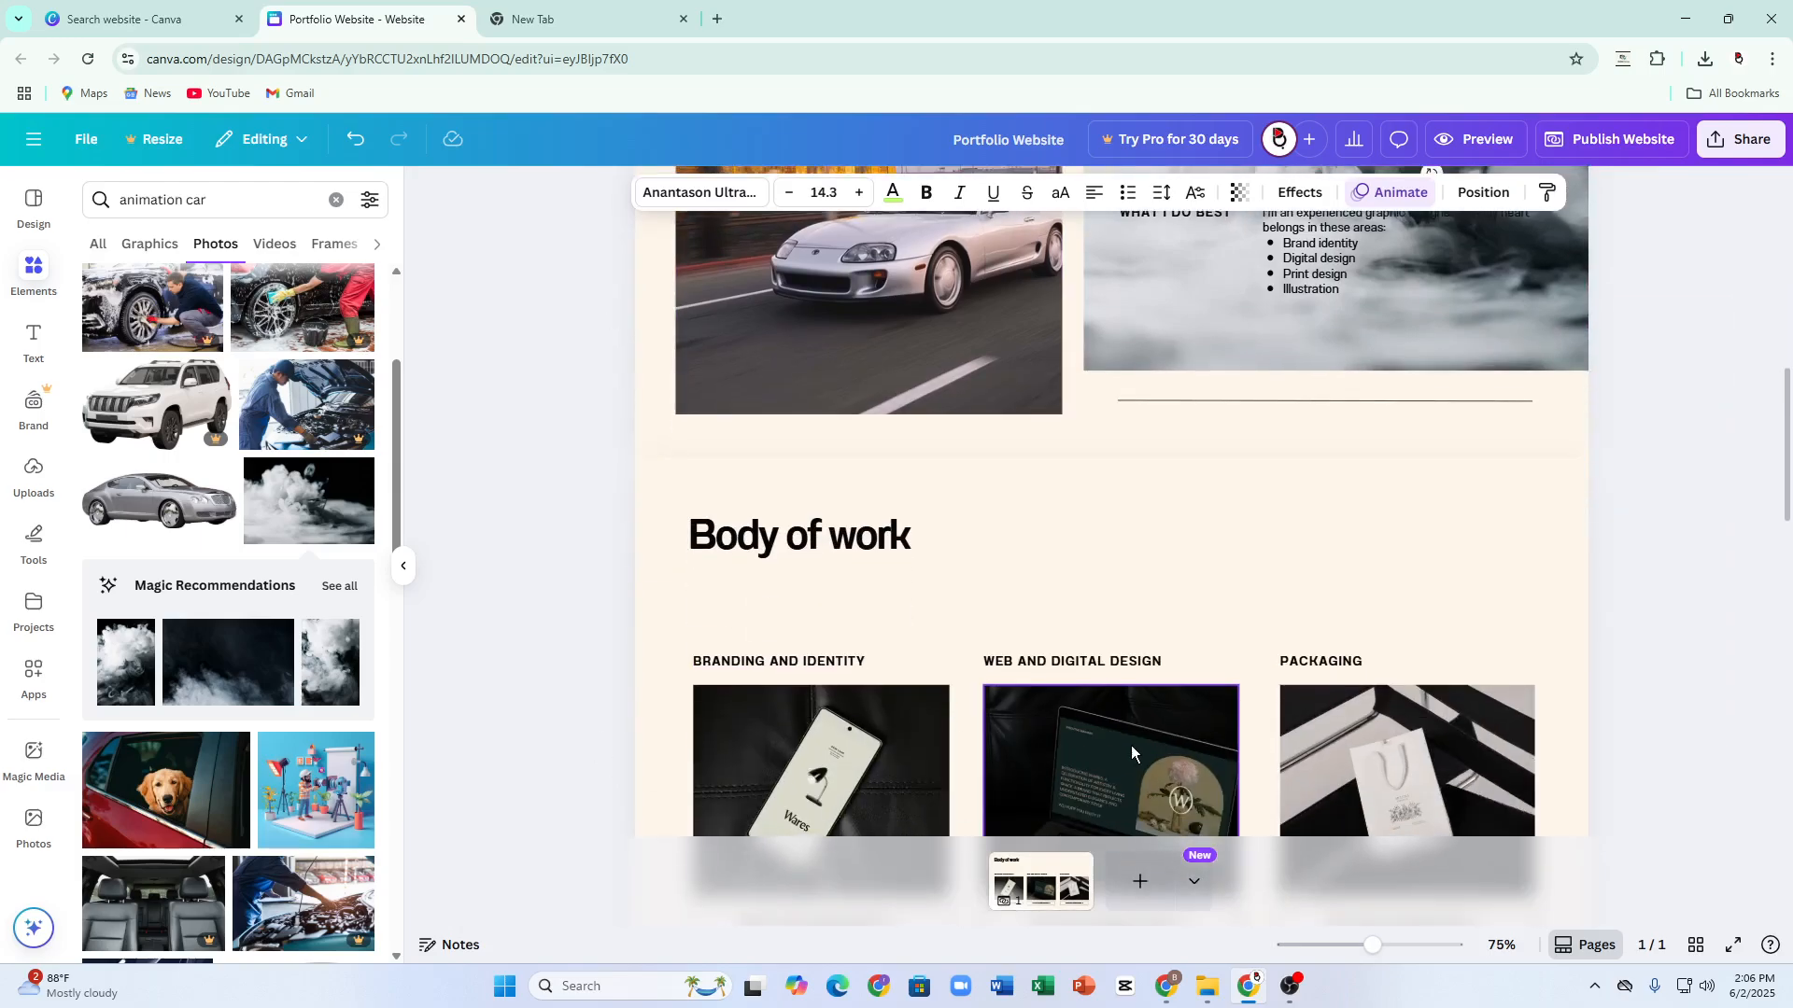
click(1139, 882)
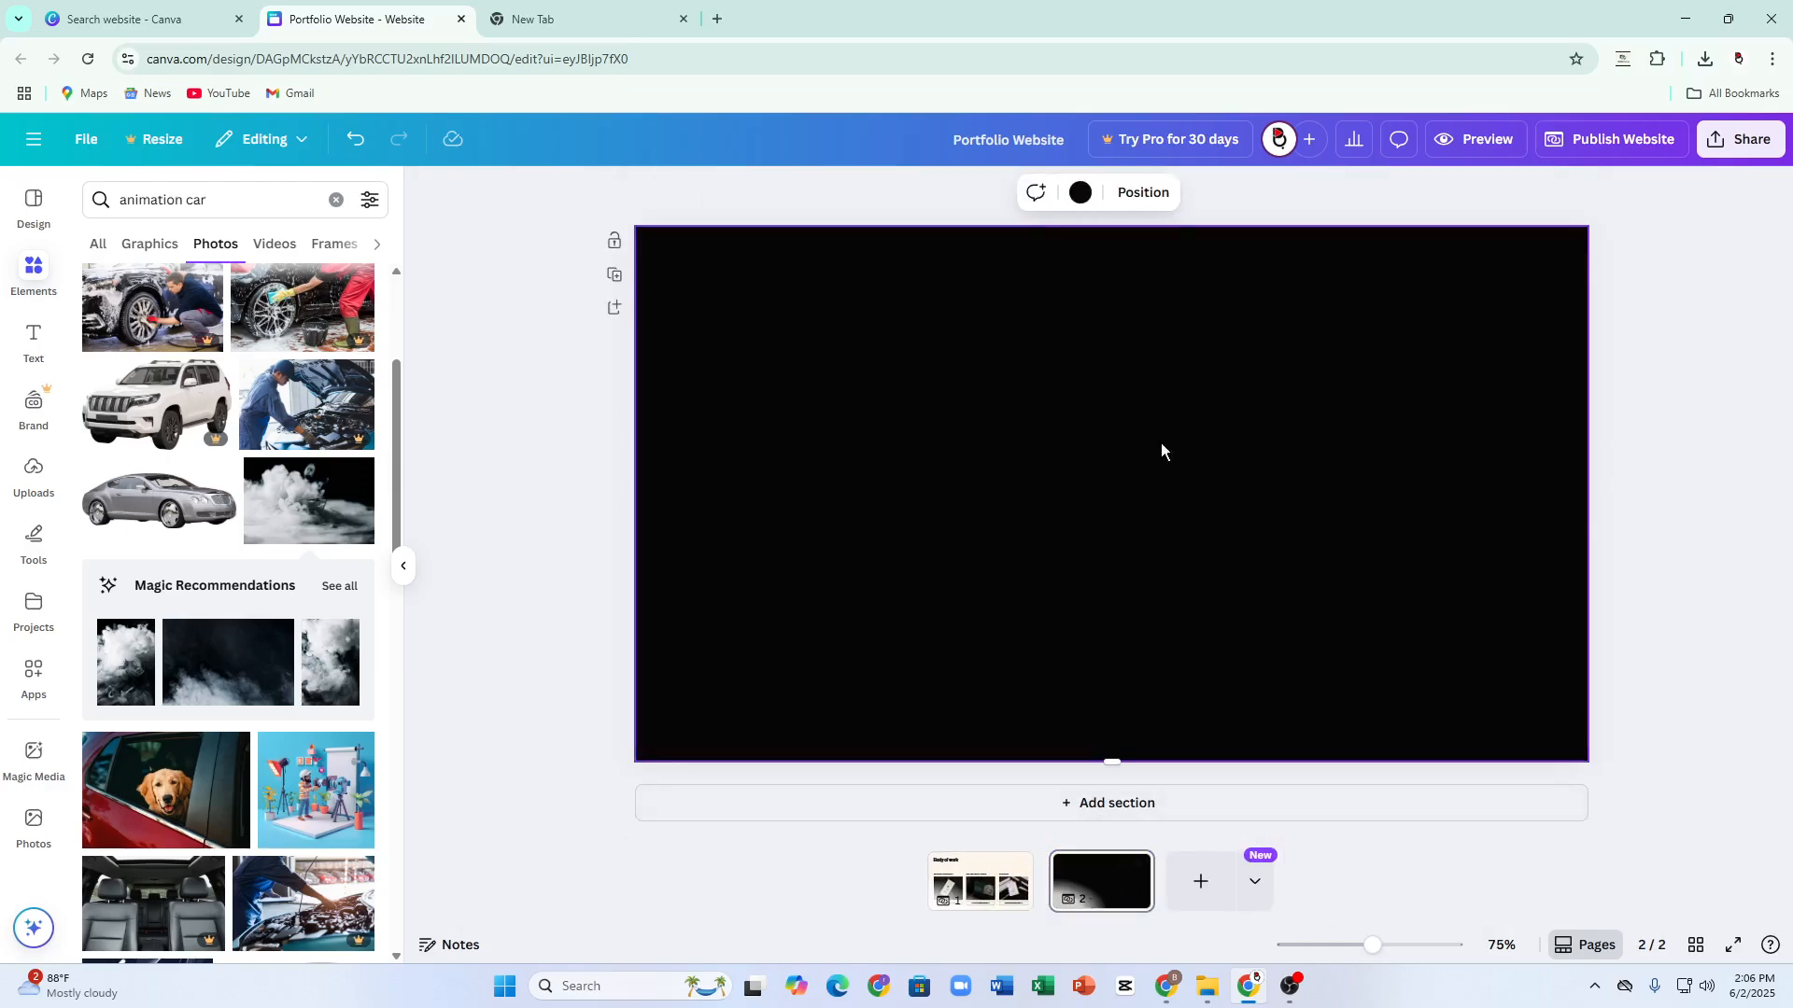
click(1082, 194)
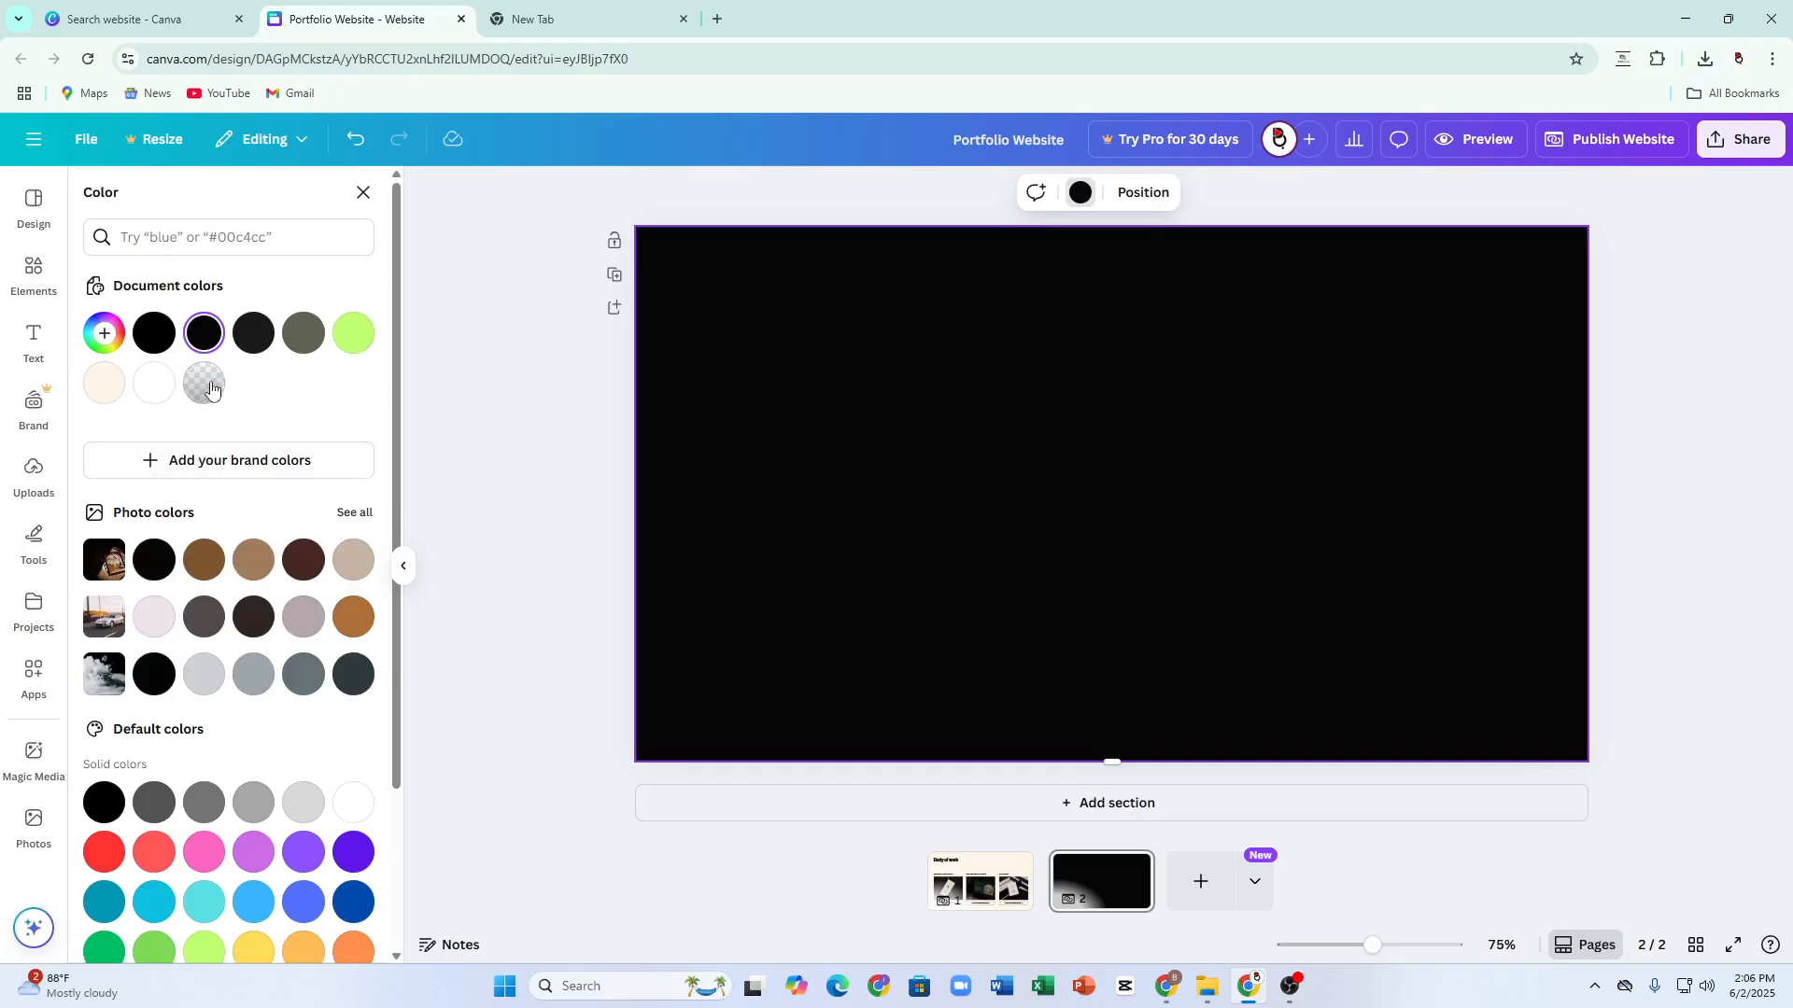
click(205, 384)
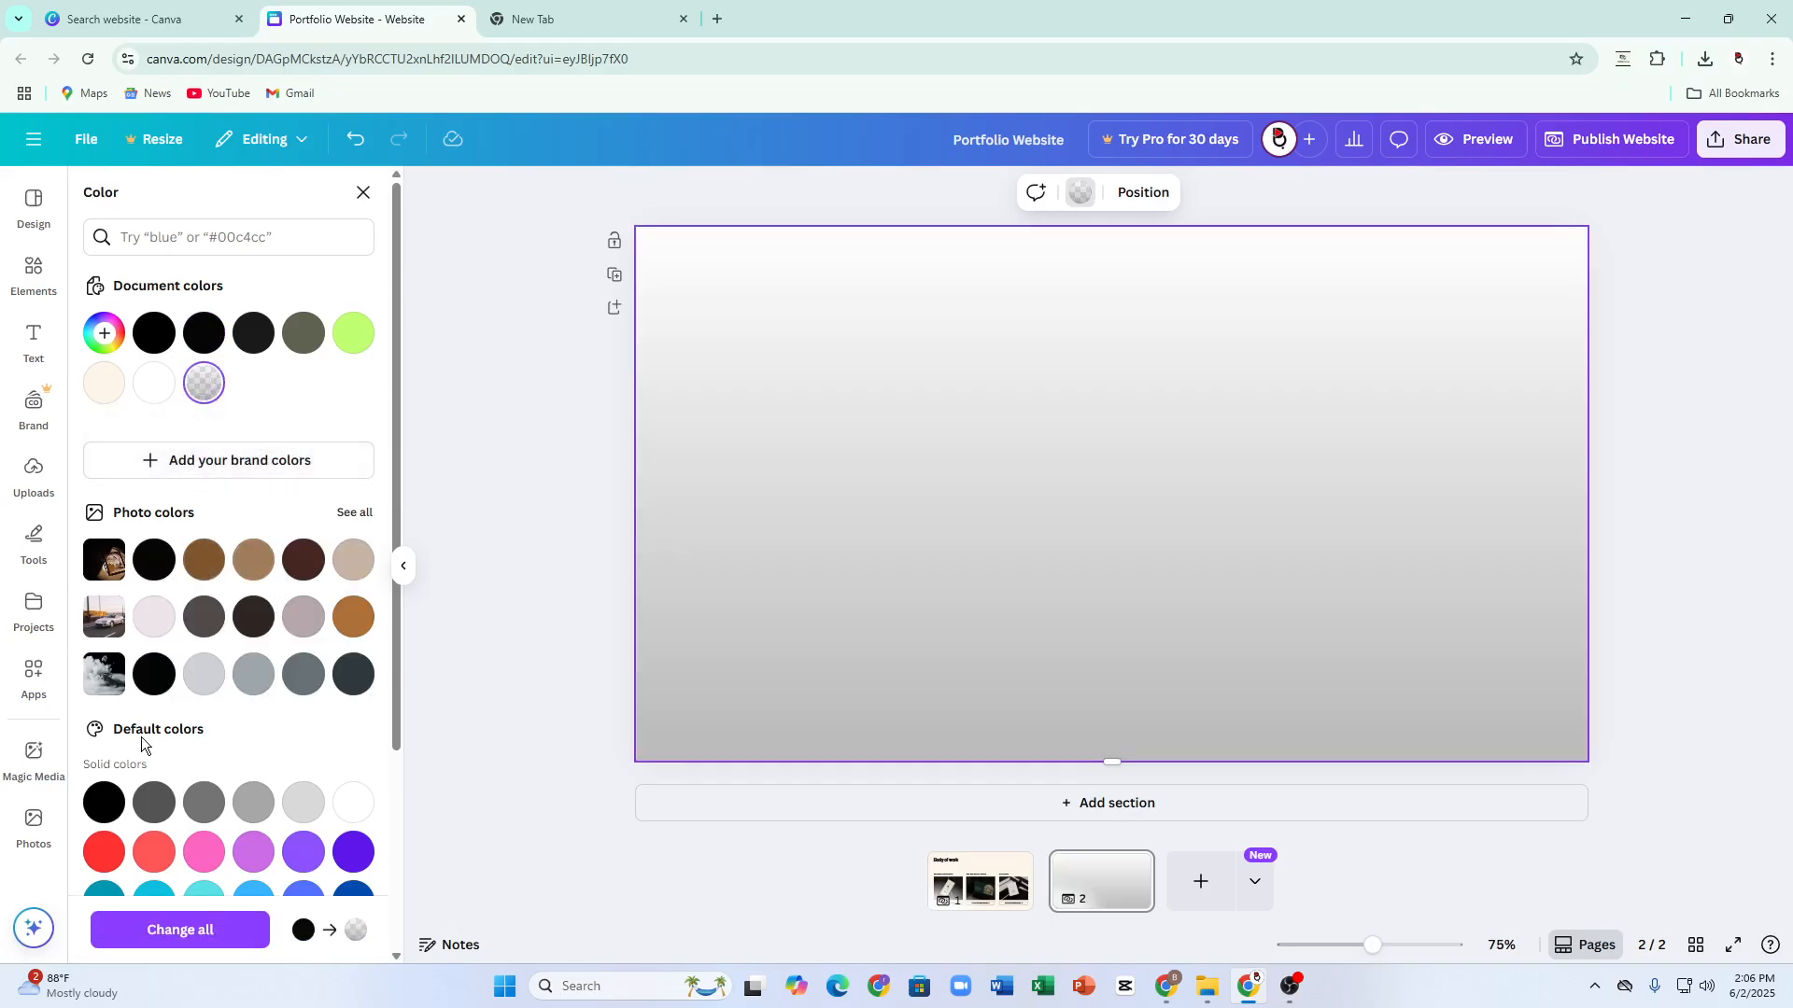
scroll(142, 737, down, 2)
scroll(142, 737, up, 2)
click(154, 333)
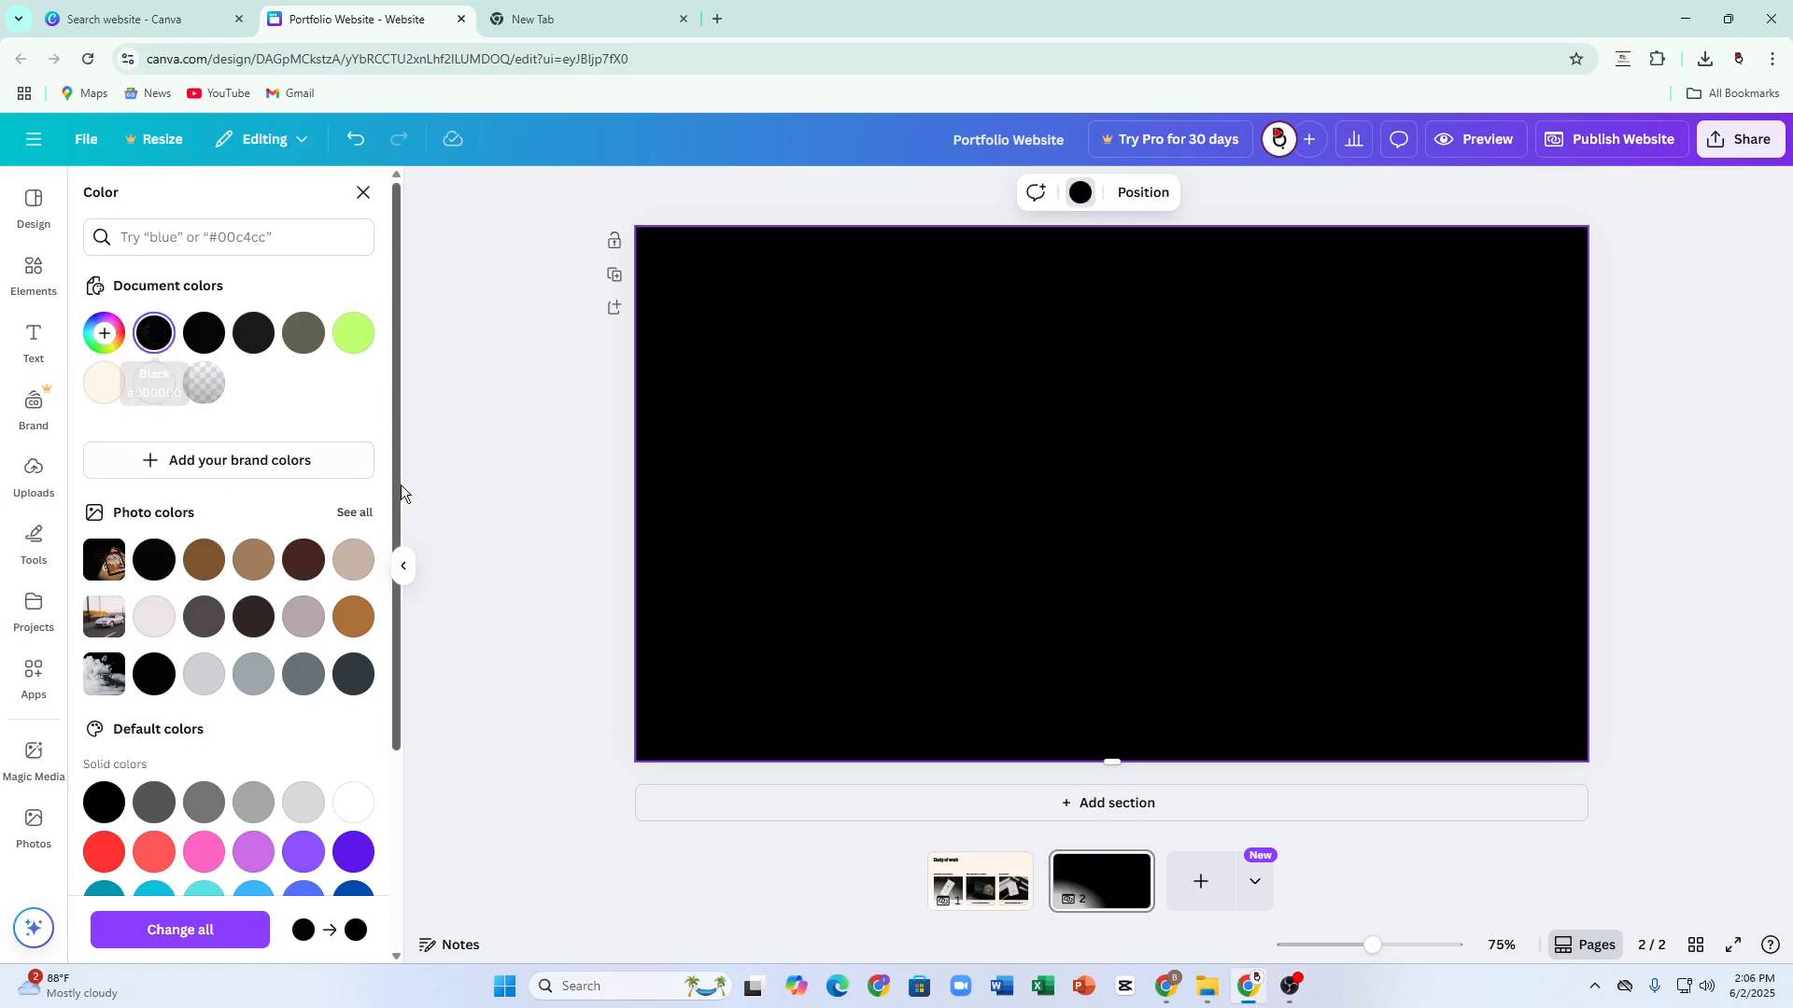
scroll(188, 579, down, 3)
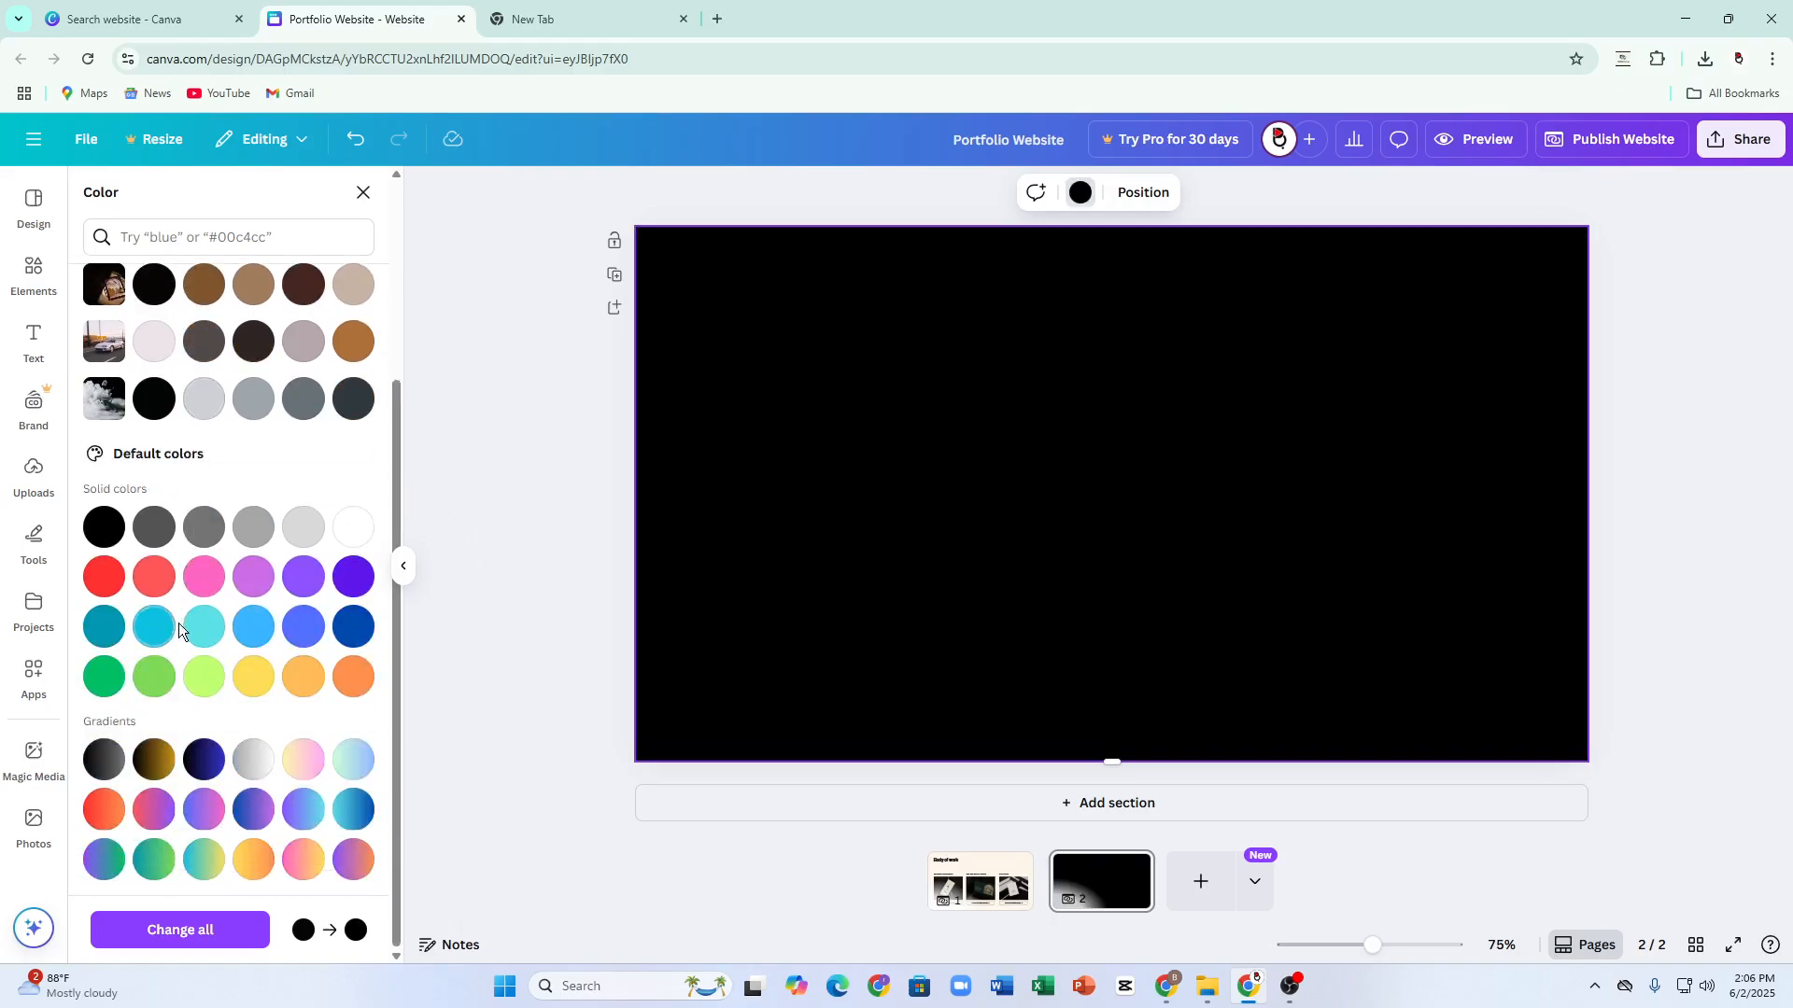
click(92, 763)
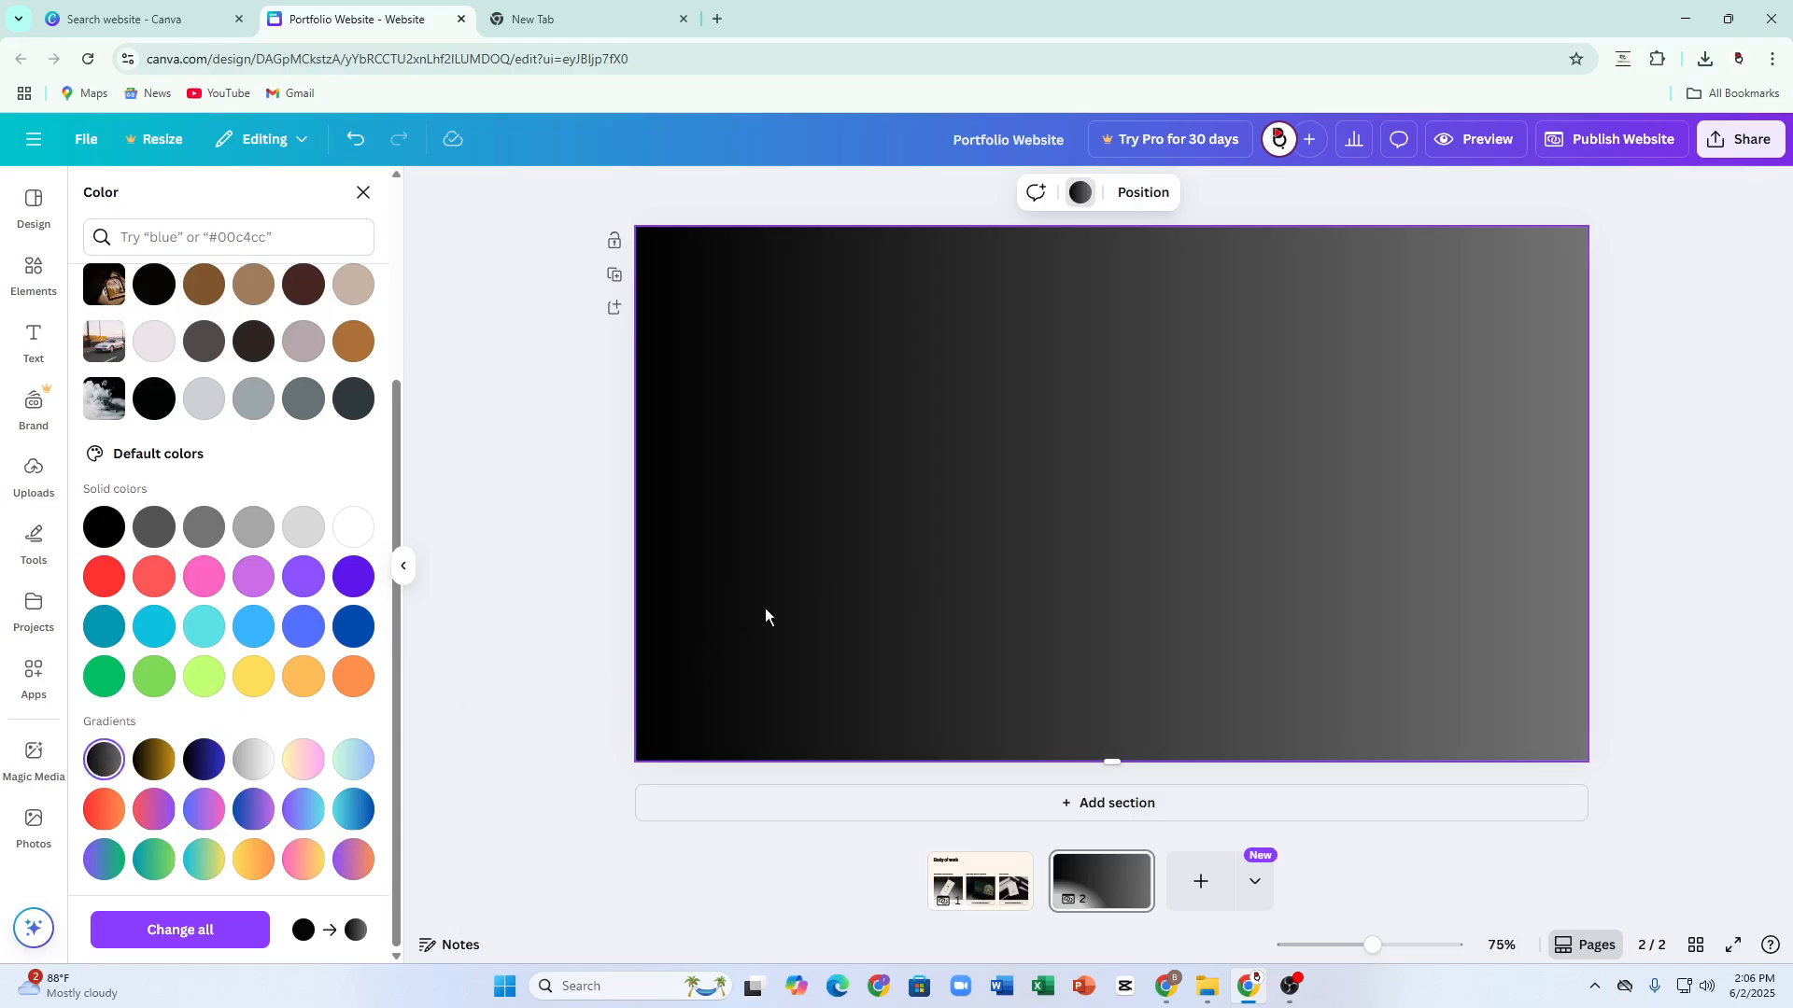
Scribble freehand red pen strokes across the whole gradient background of the second page
click(463, 403)
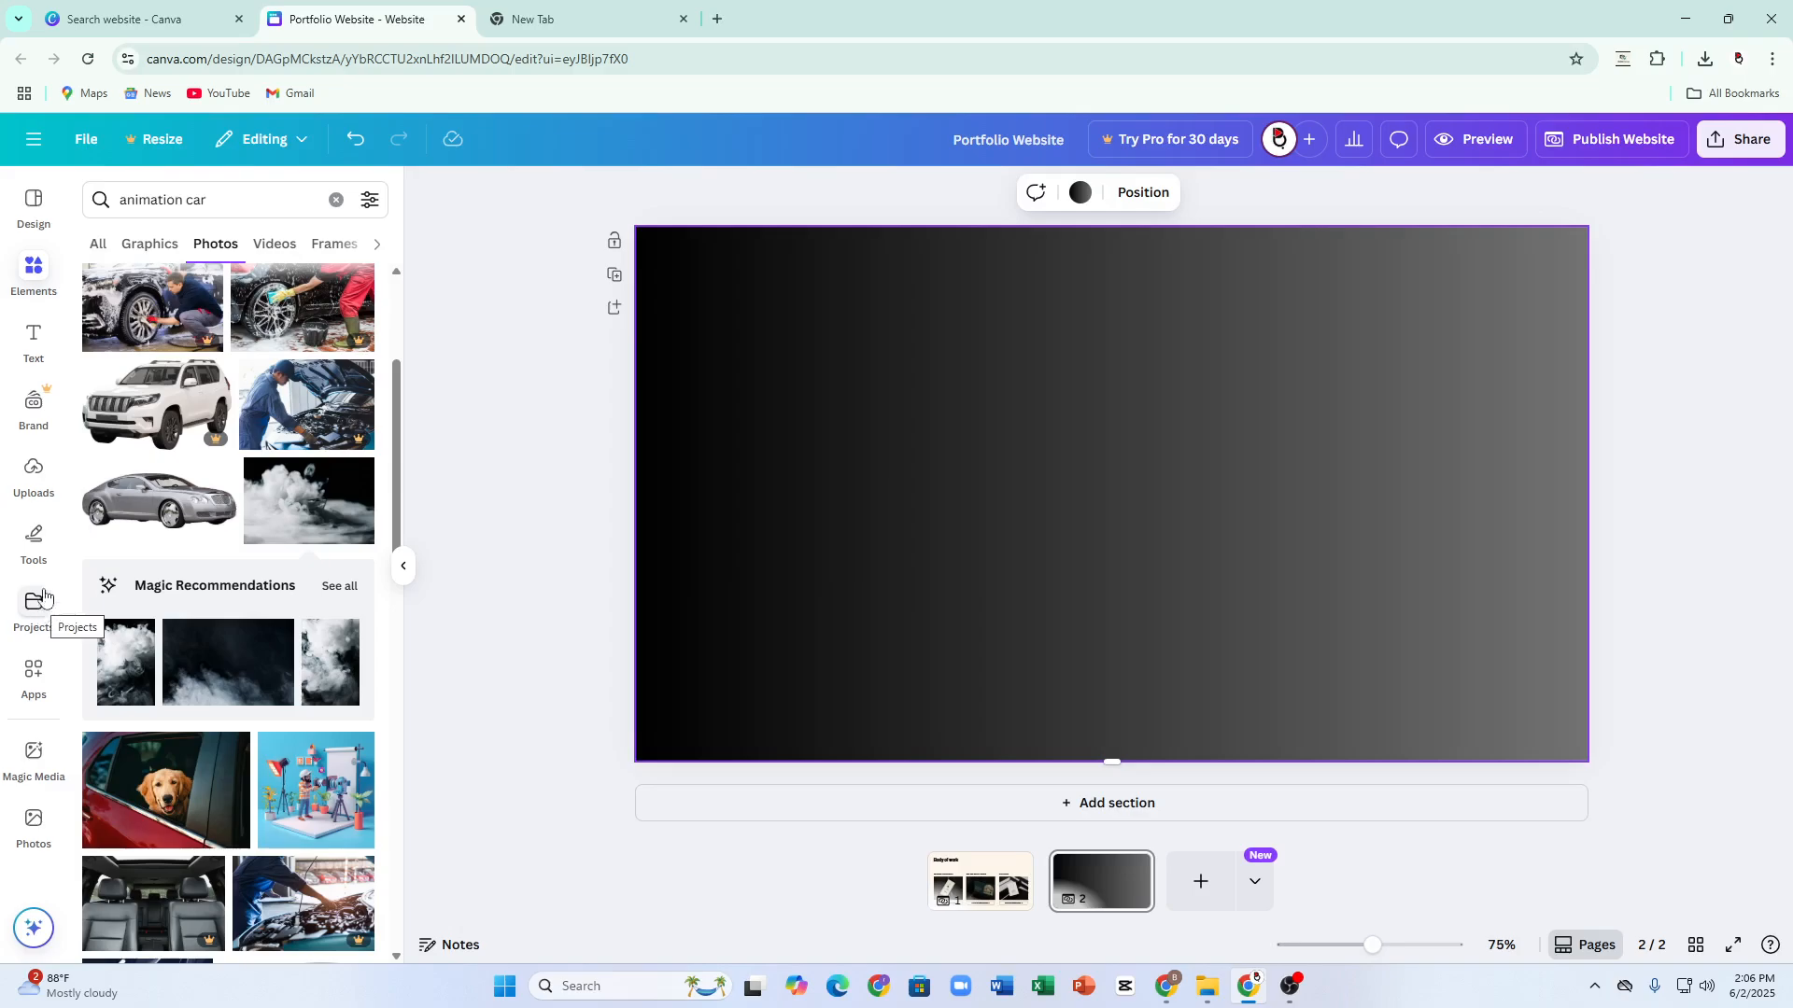
click(44, 545)
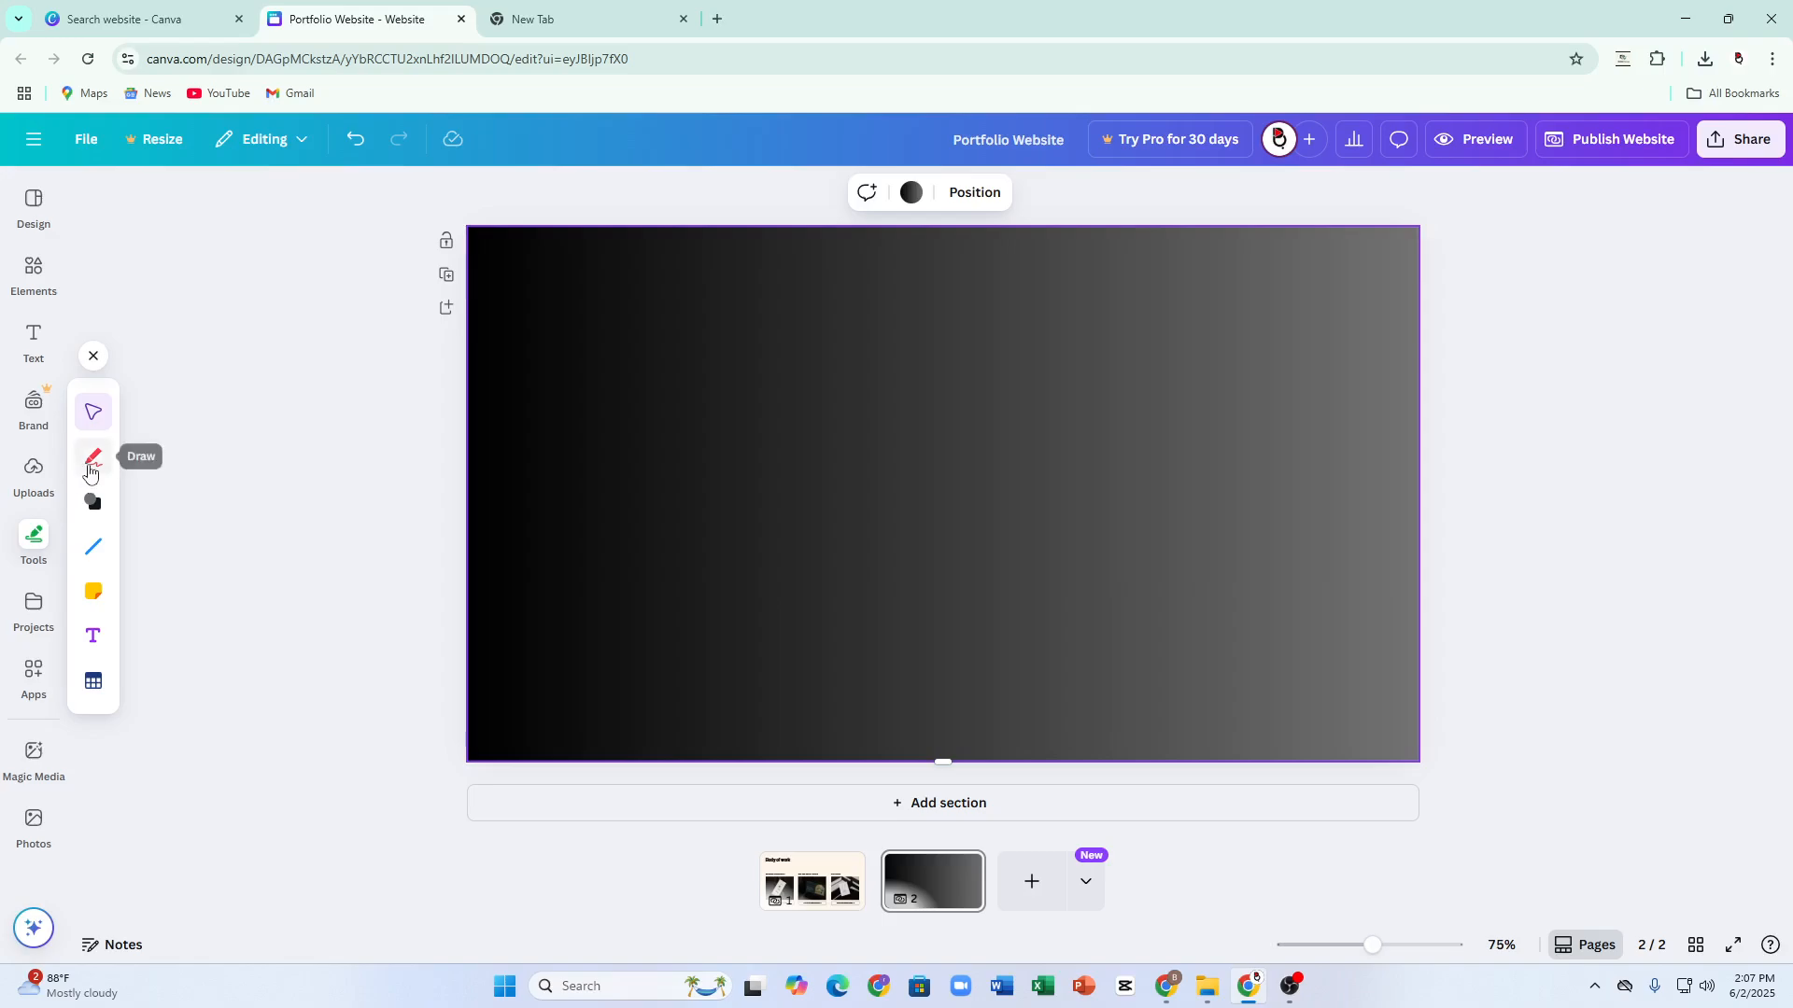
click(89, 472)
mouse_move(684, 479)
mouse_down()
mouse_move(764, 462)
mouse_move(849, 499)
mouse_up()
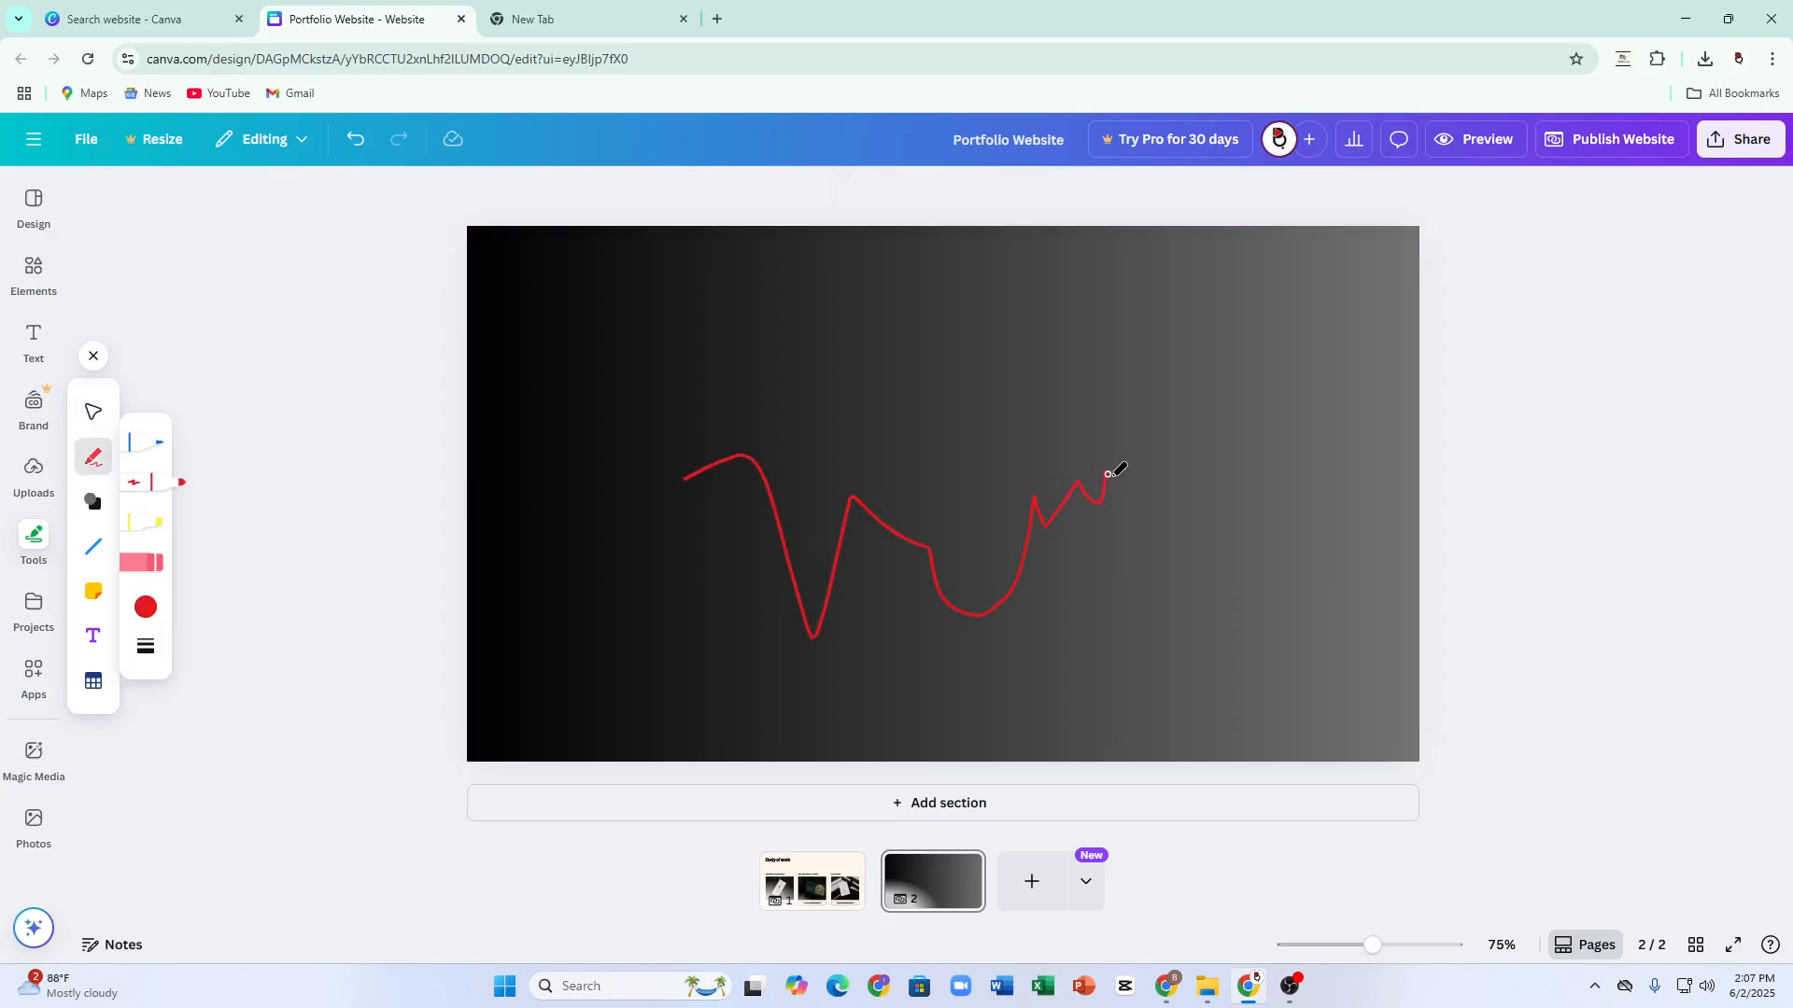
drag(1109, 474, 860, 499)
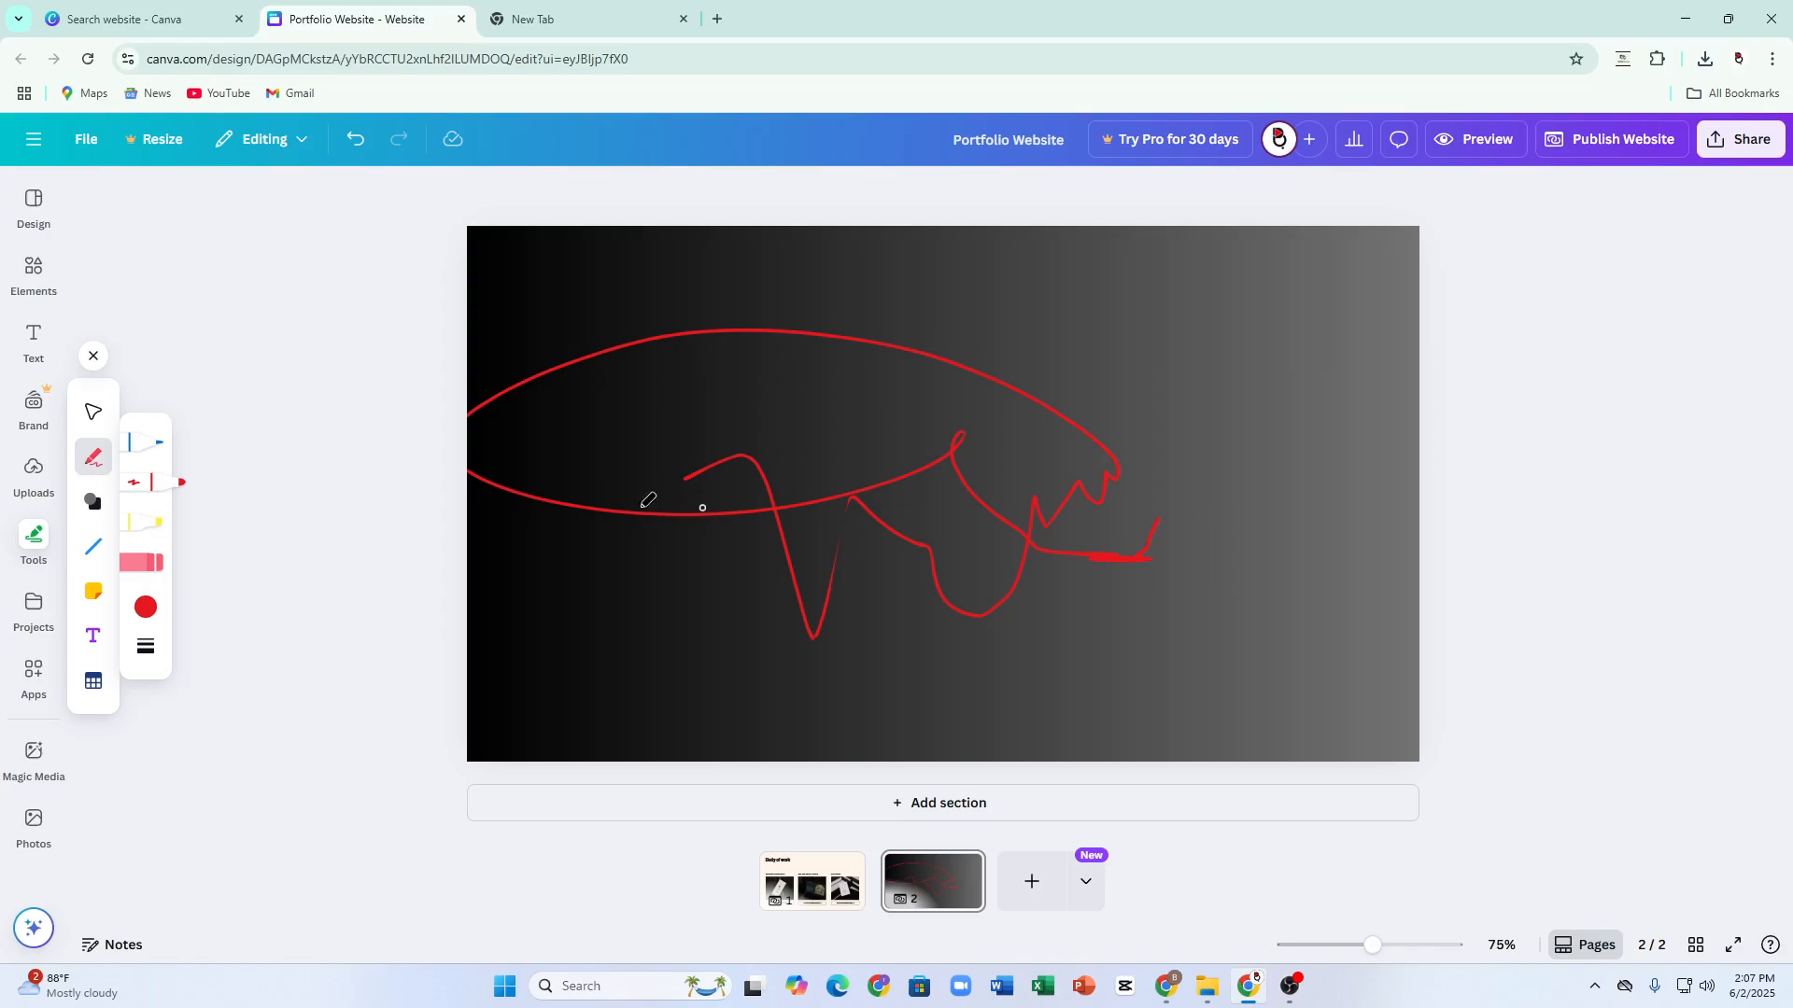
mouse_move(931, 393)
mouse_down()
mouse_move(493, 579)
mouse_move(1009, 466)
mouse_move(1177, 539)
mouse_move(1040, 642)
mouse_move(792, 521)
mouse_move(537, 277)
mouse_move(475, 247)
mouse_move(757, 319)
mouse_move(1263, 319)
mouse_move(1215, 301)
mouse_up()
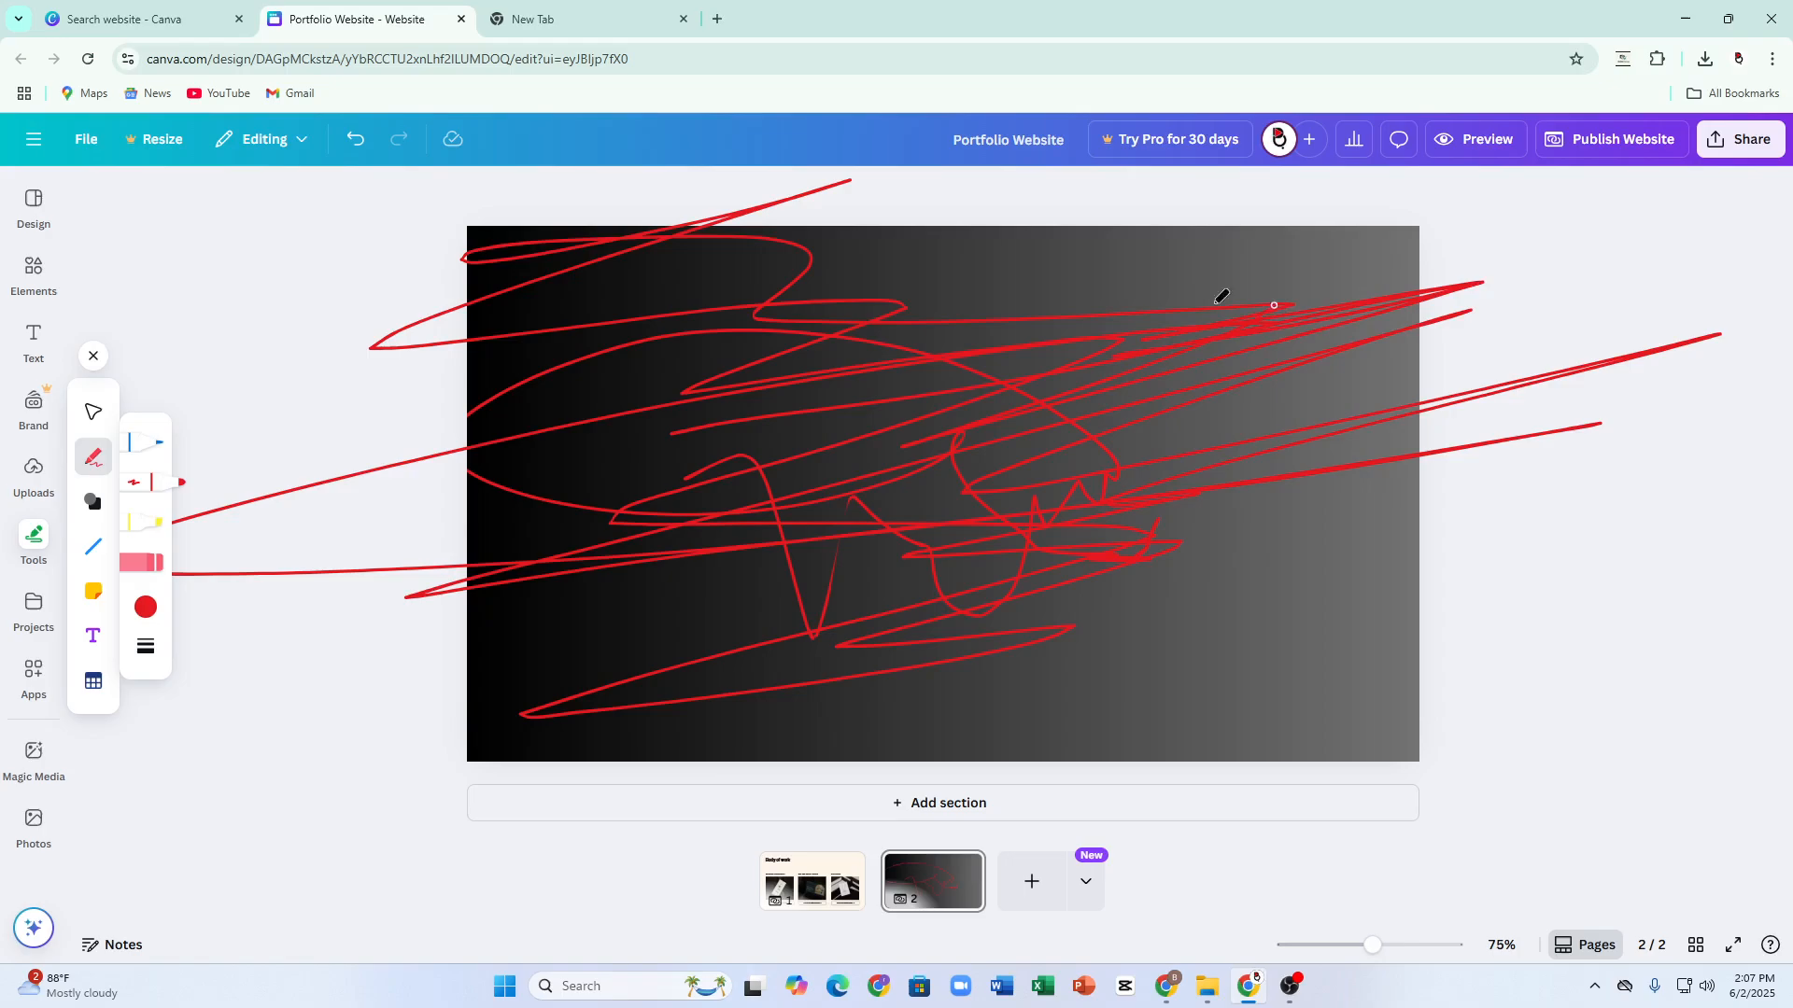
mouse_move(878, 362)
mouse_down()
mouse_move(1193, 452)
mouse_move(1252, 688)
mouse_move(924, 552)
mouse_move(1053, 795)
mouse_move(1072, 572)
mouse_move(825, 557)
mouse_up()
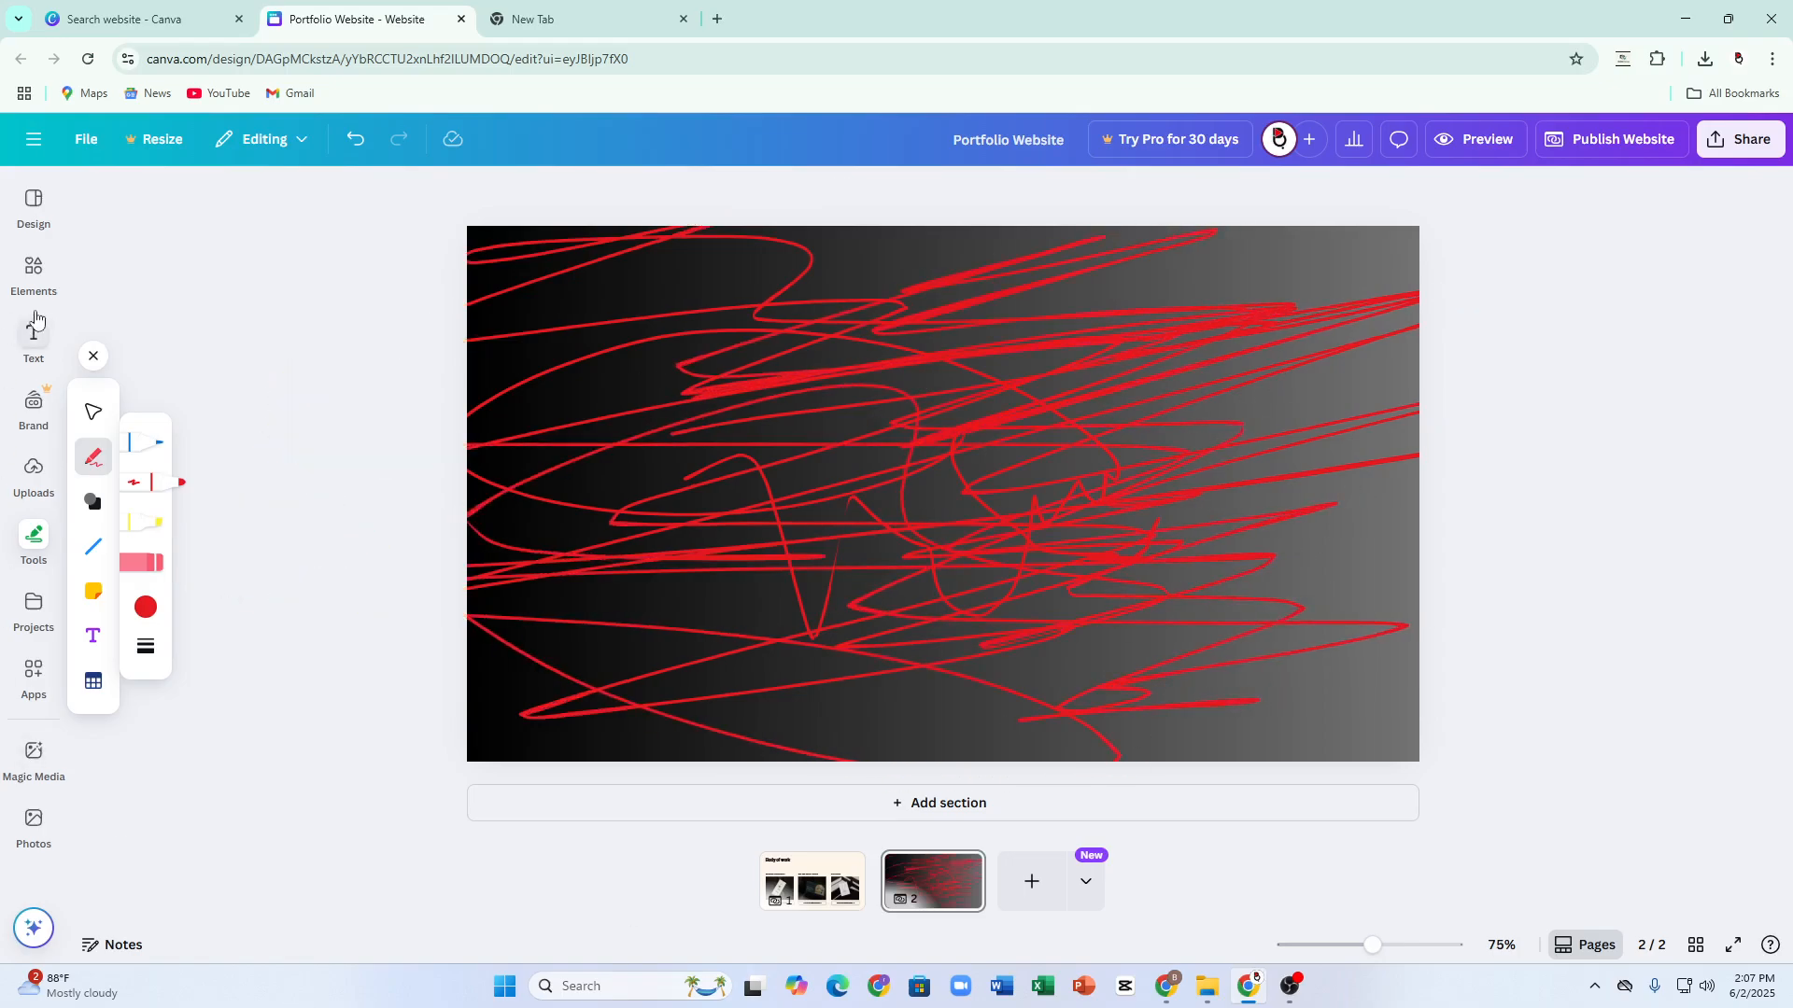
click(49, 683)
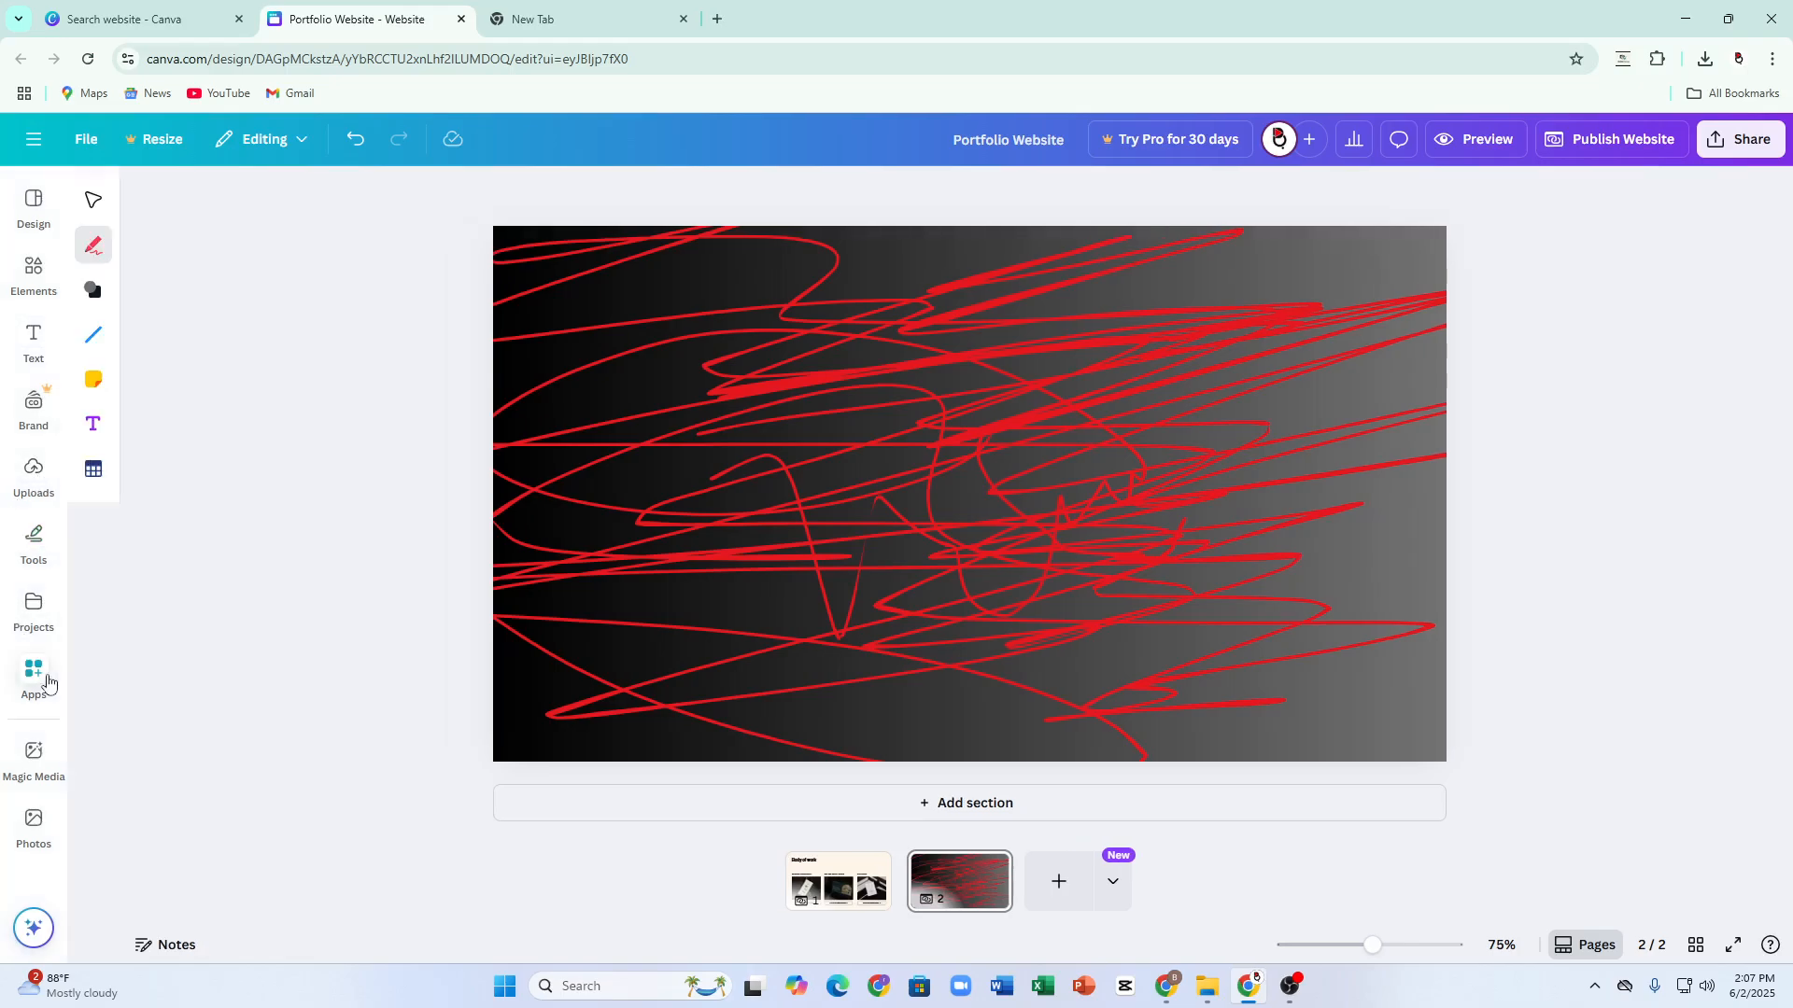
scroll(237, 682, down, 3)
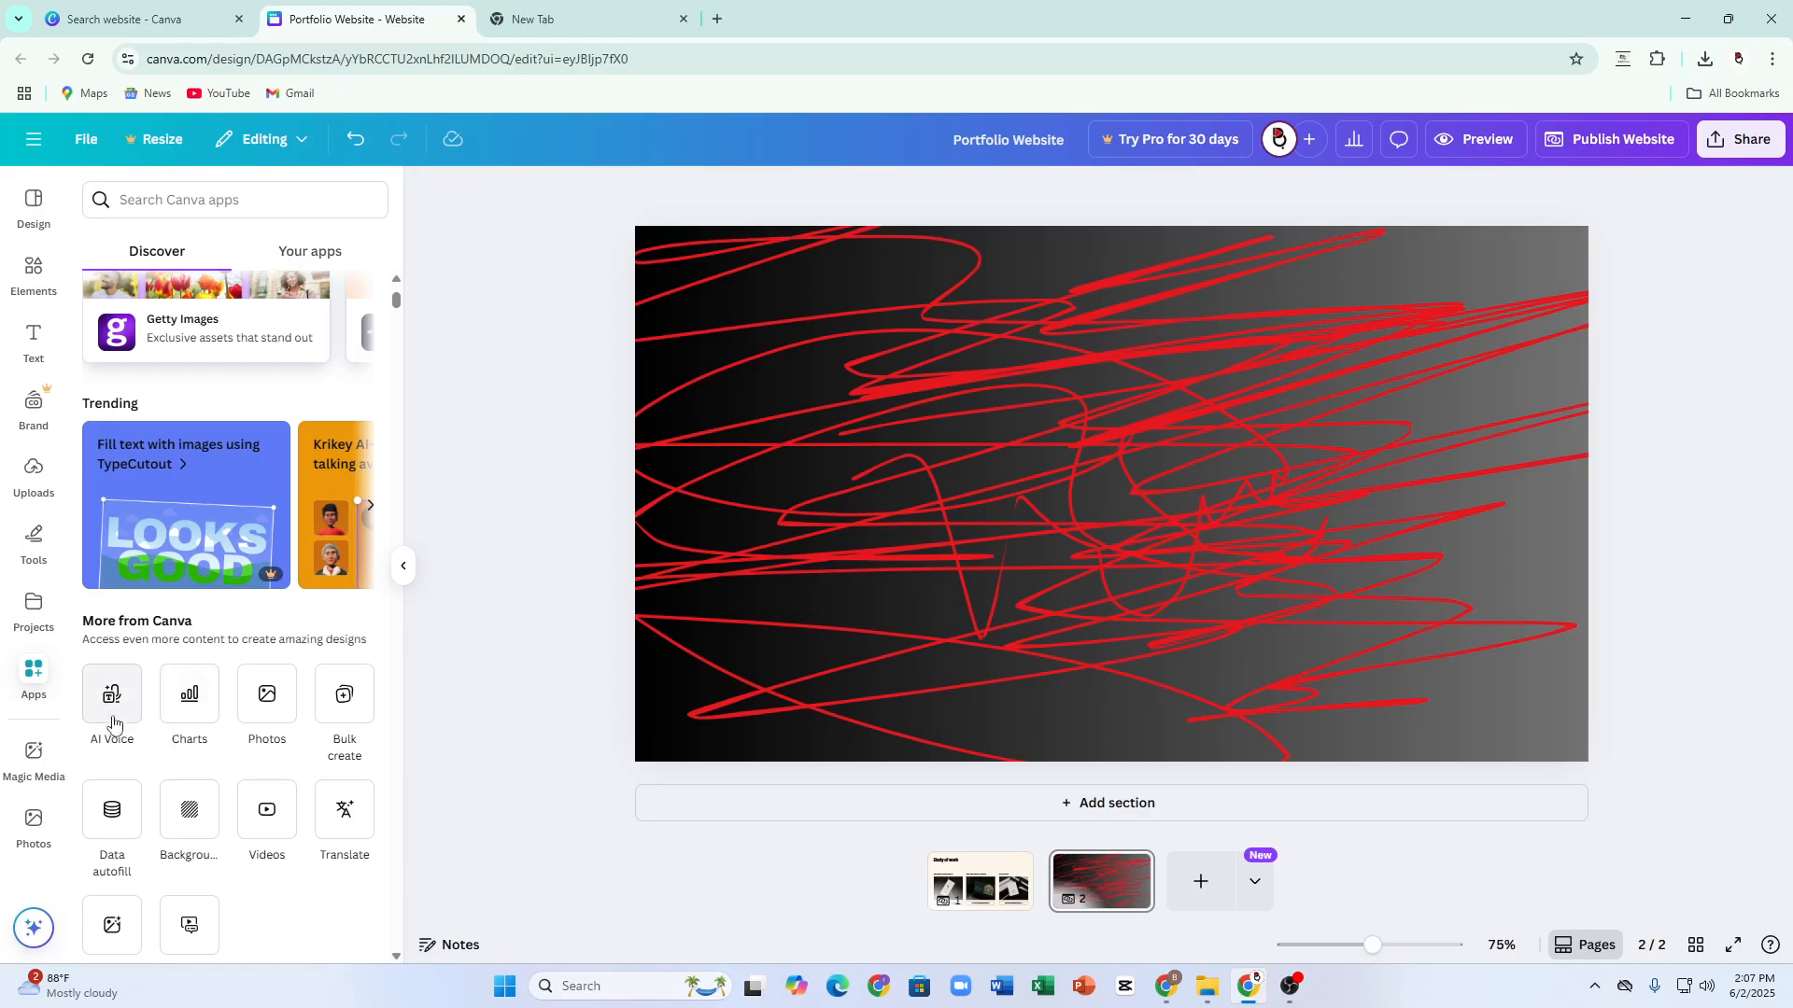
click(278, 704)
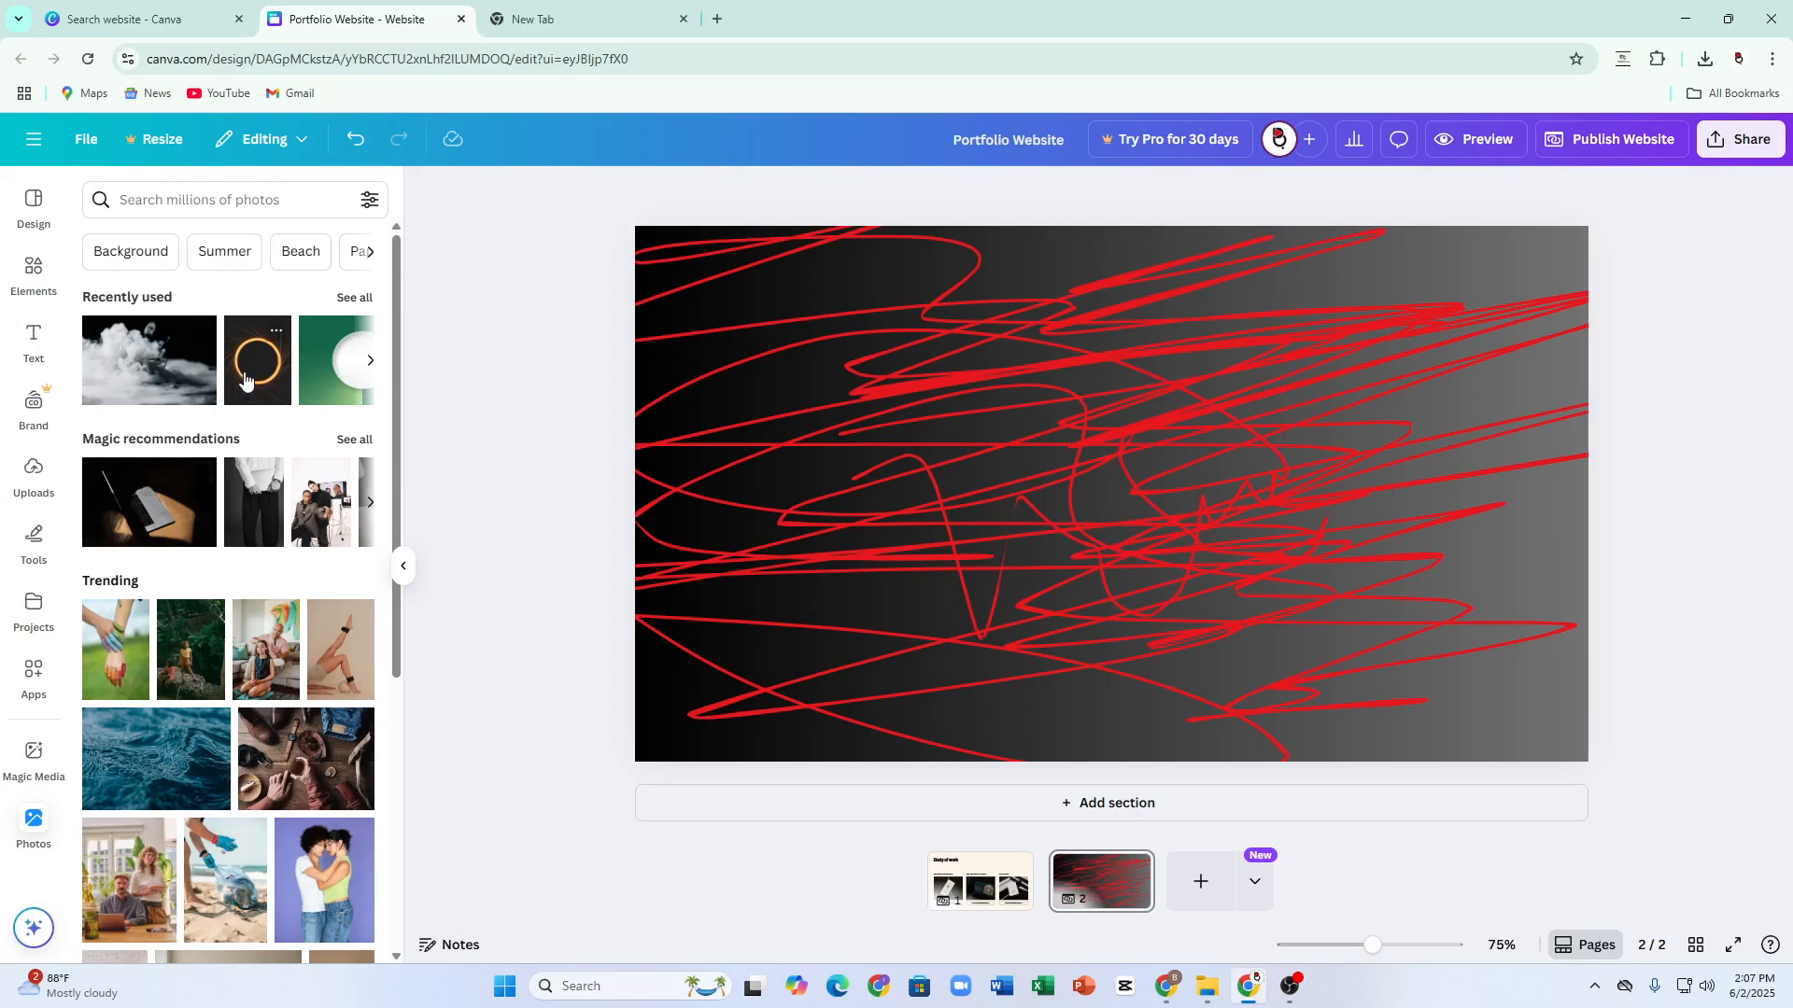
Enter the Magic Media image prompt "generate ai images of a aesthetic gradient coloured book"
click(35, 756)
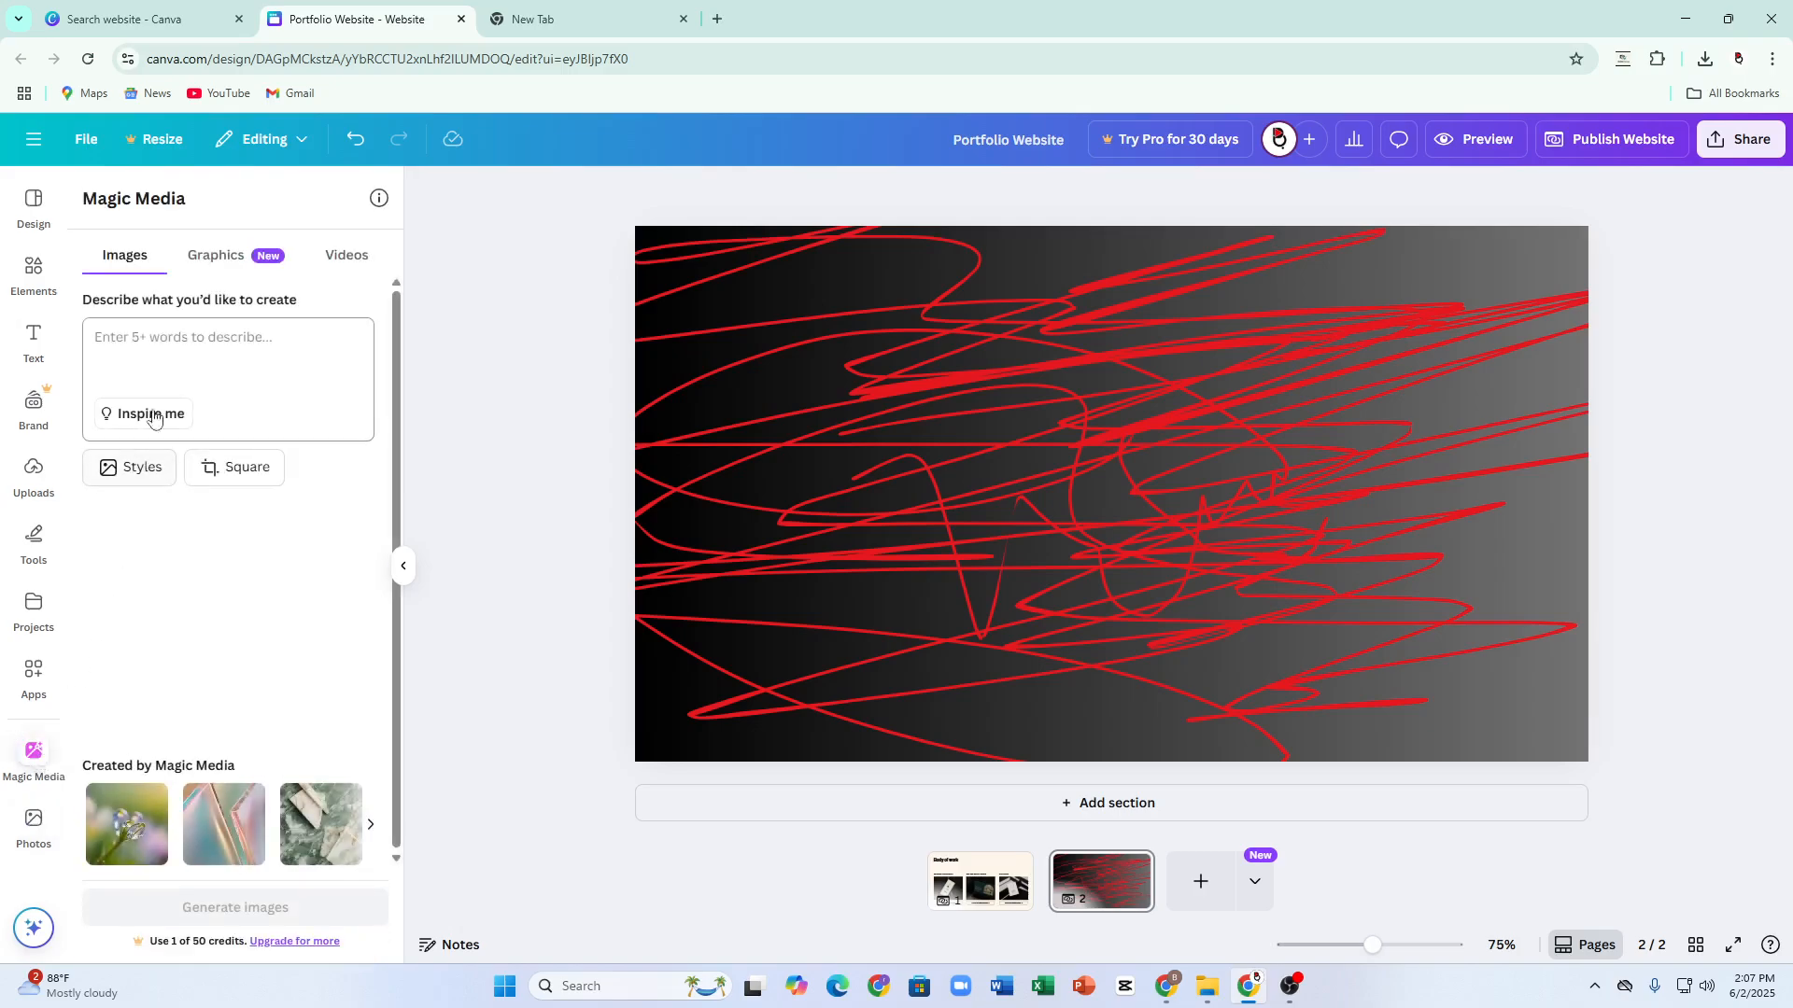
click(166, 345)
text(ge)
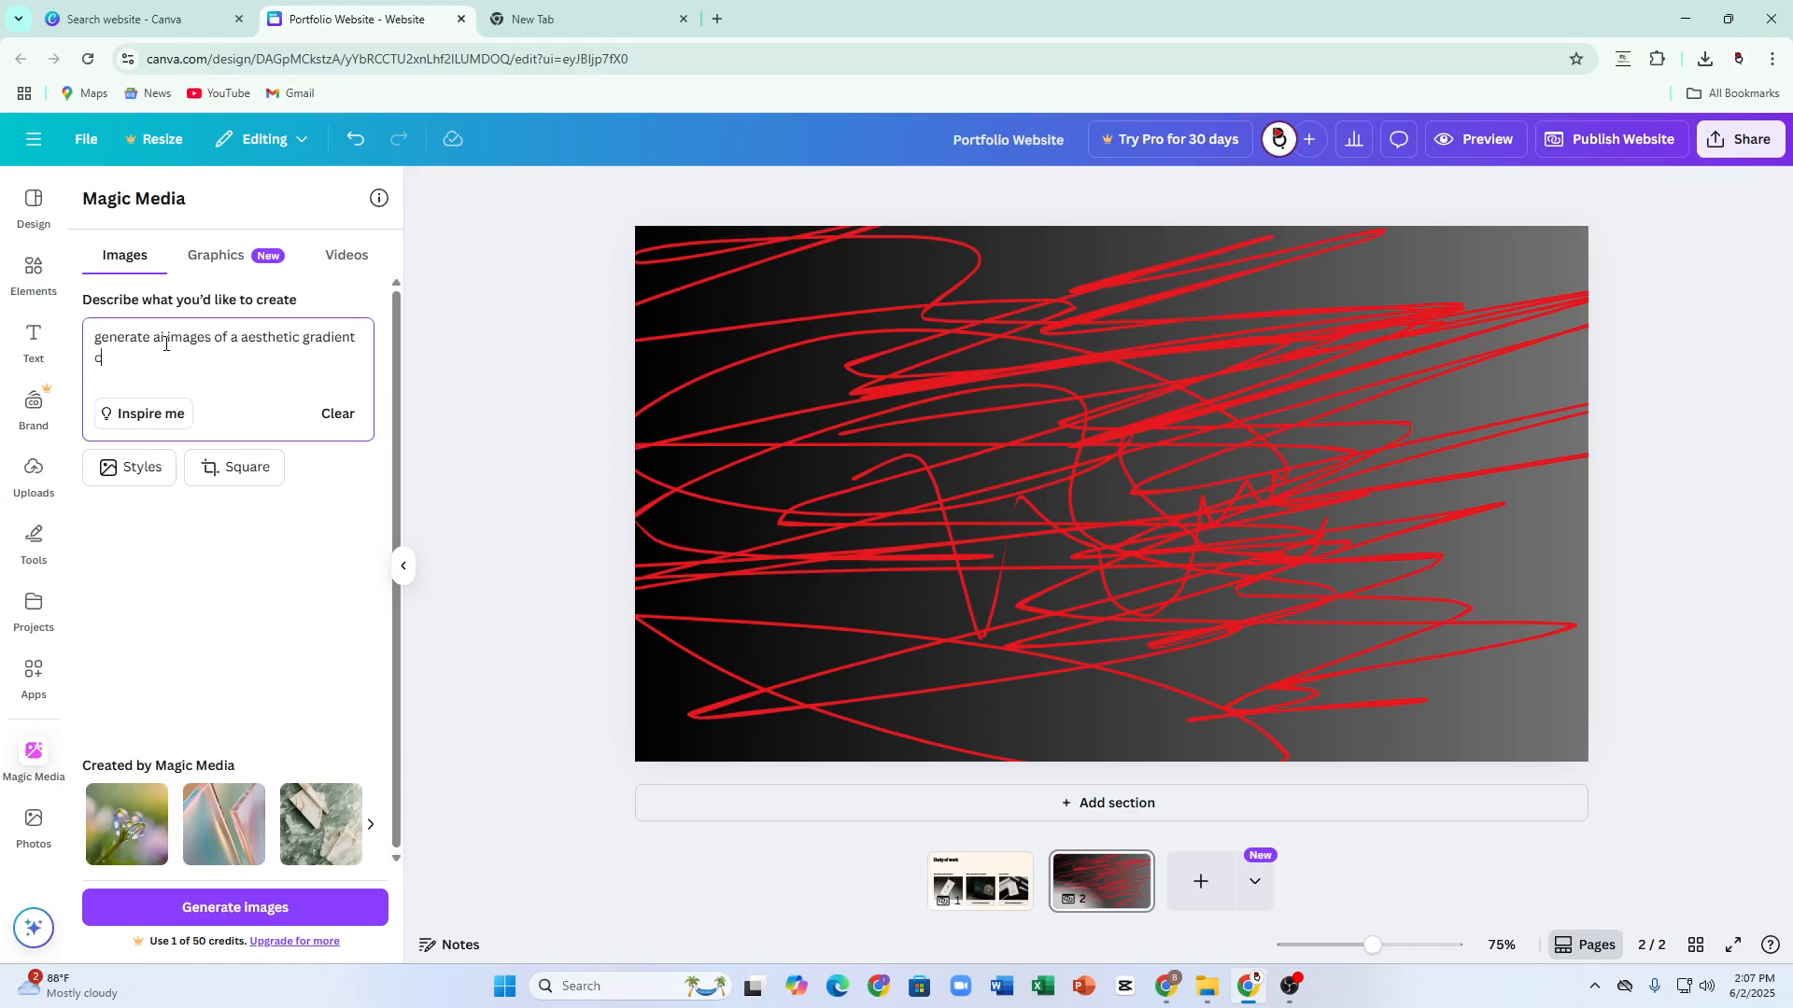
text(book)
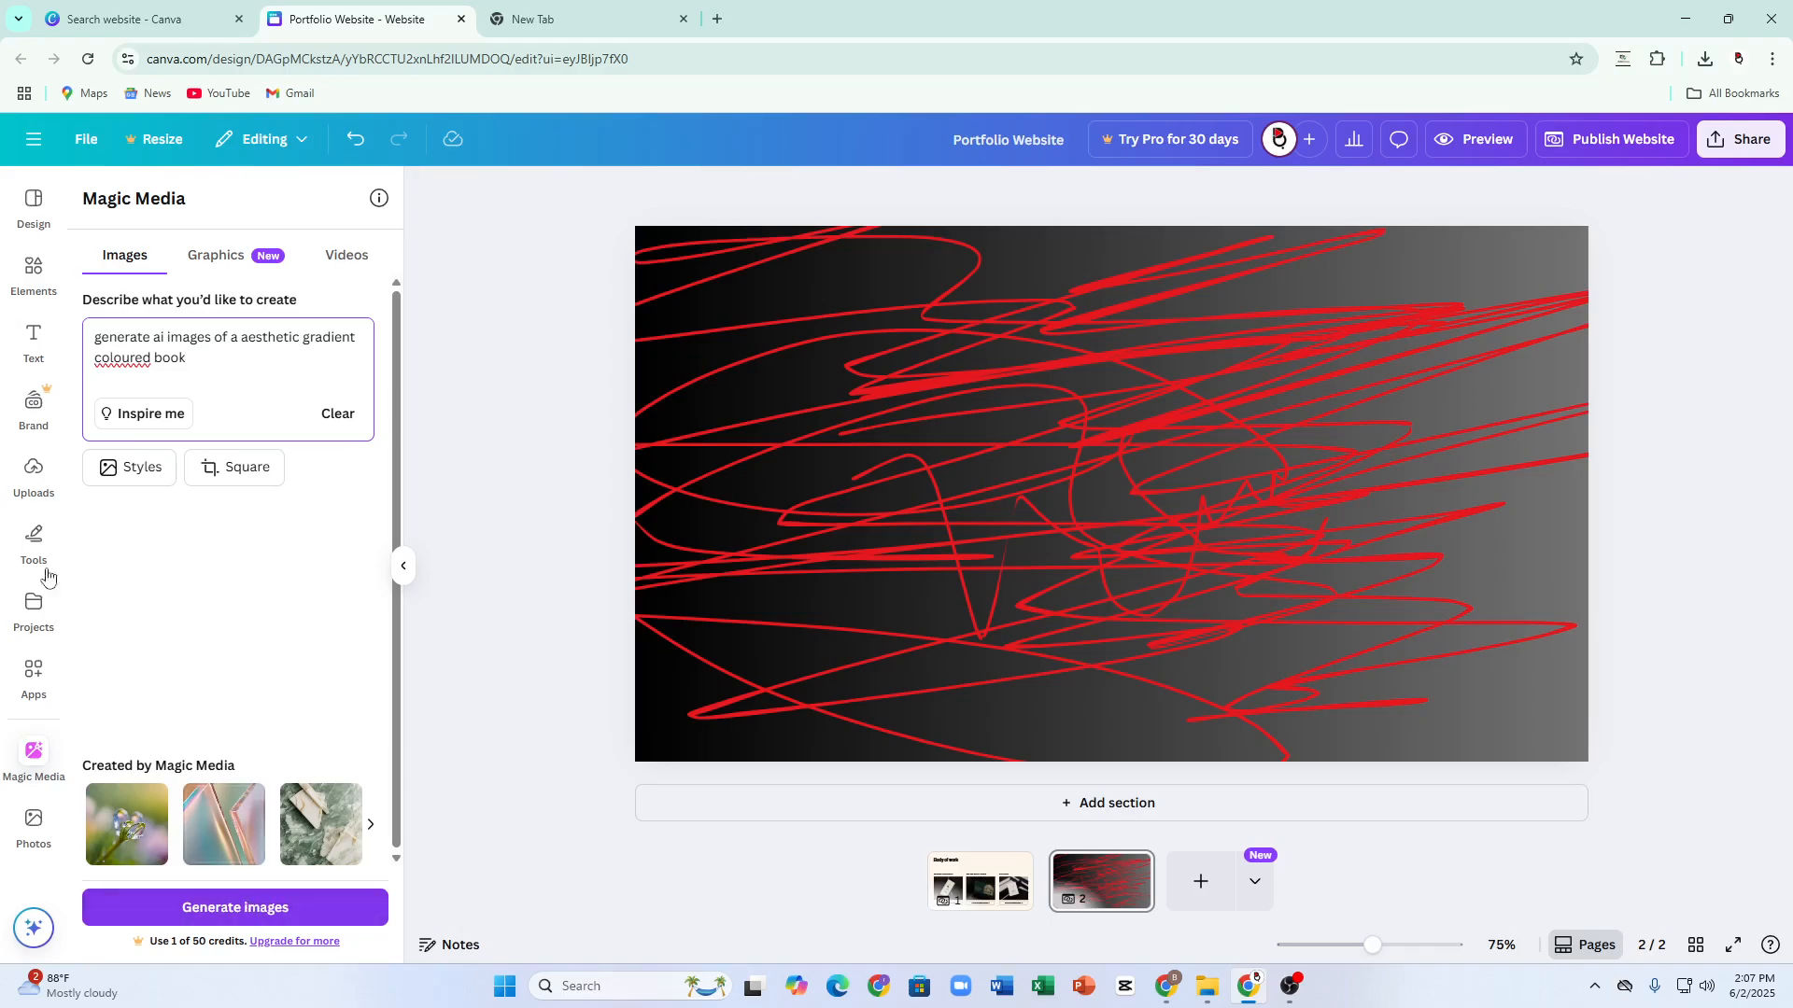
Apply the Moody style, keep the Square layout, and generate the book images
click(131, 467)
click(245, 503)
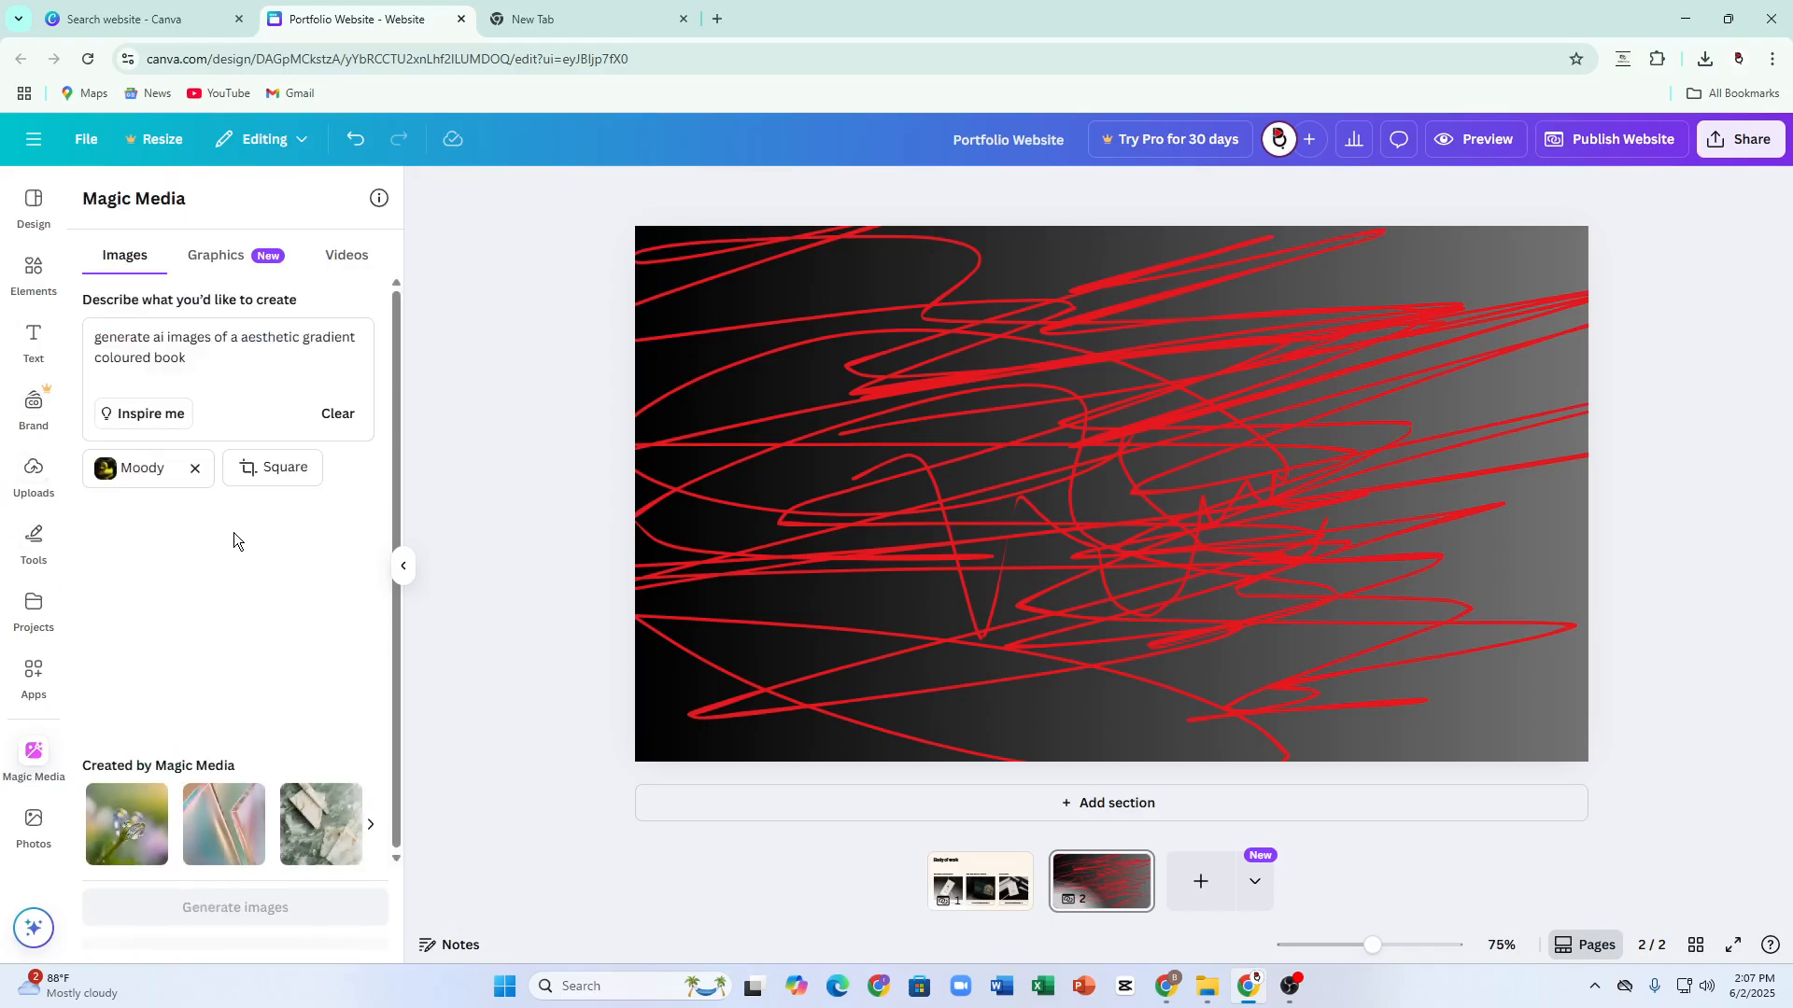
click(261, 480)
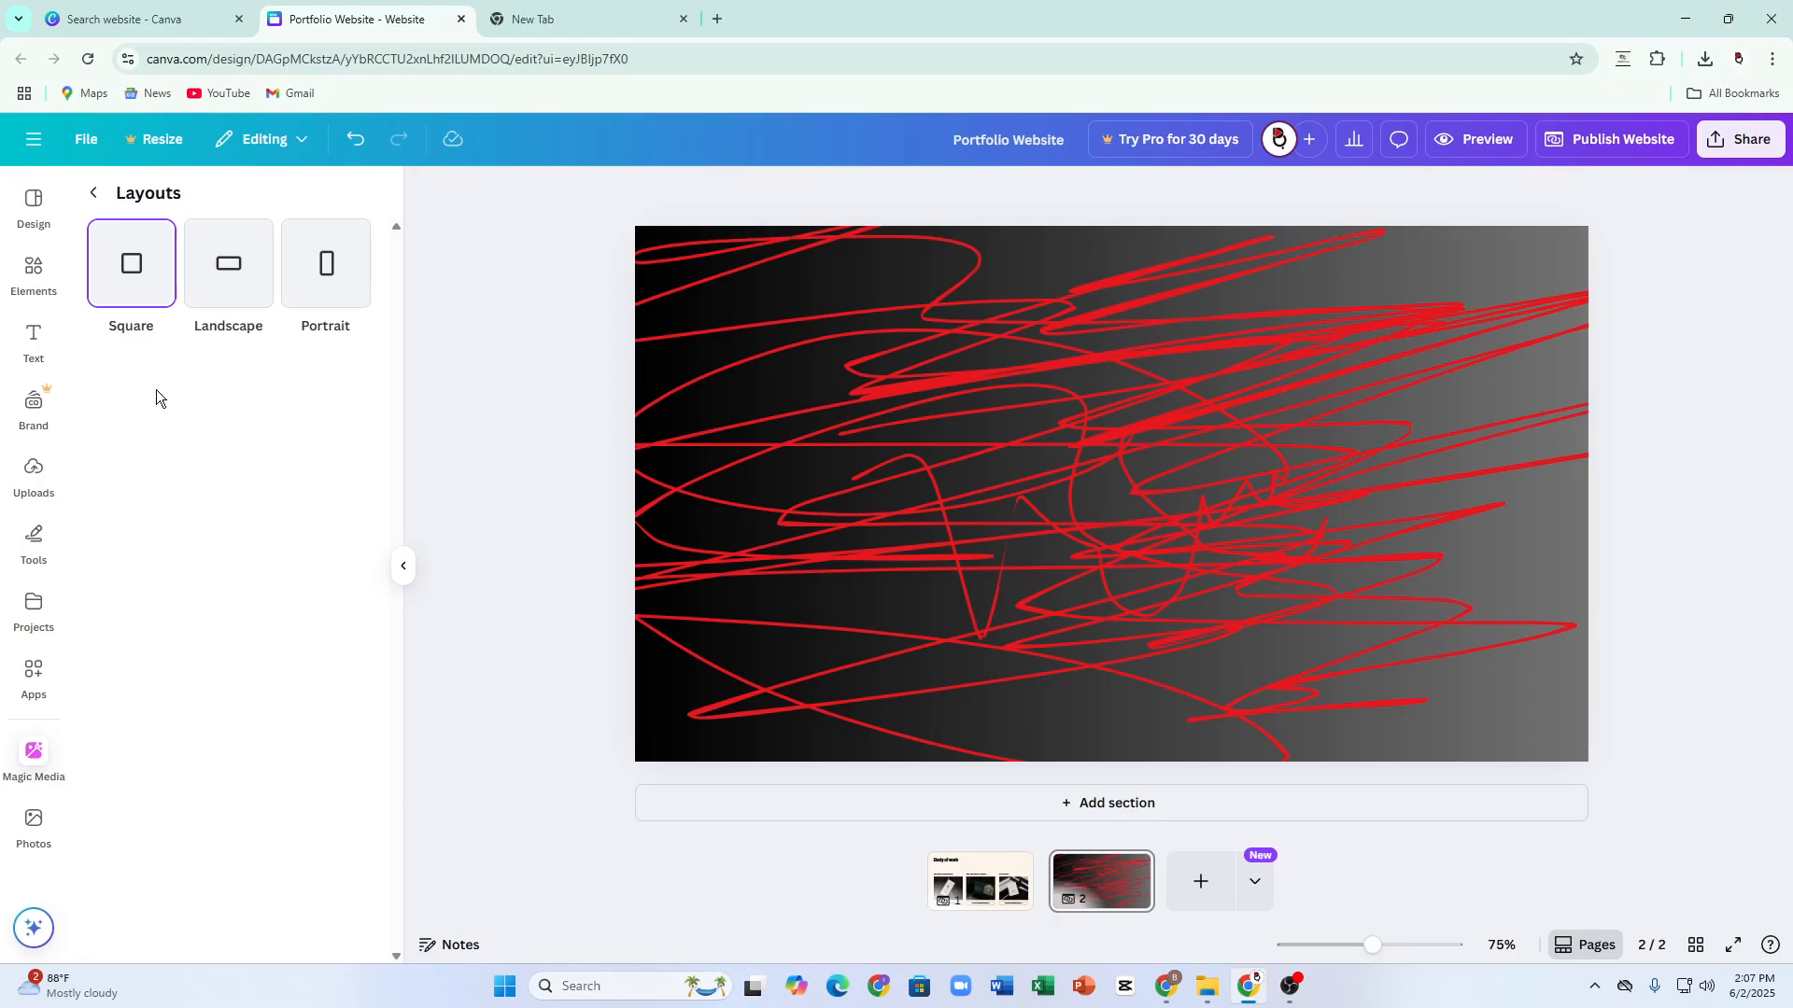
click(95, 193)
click(253, 907)
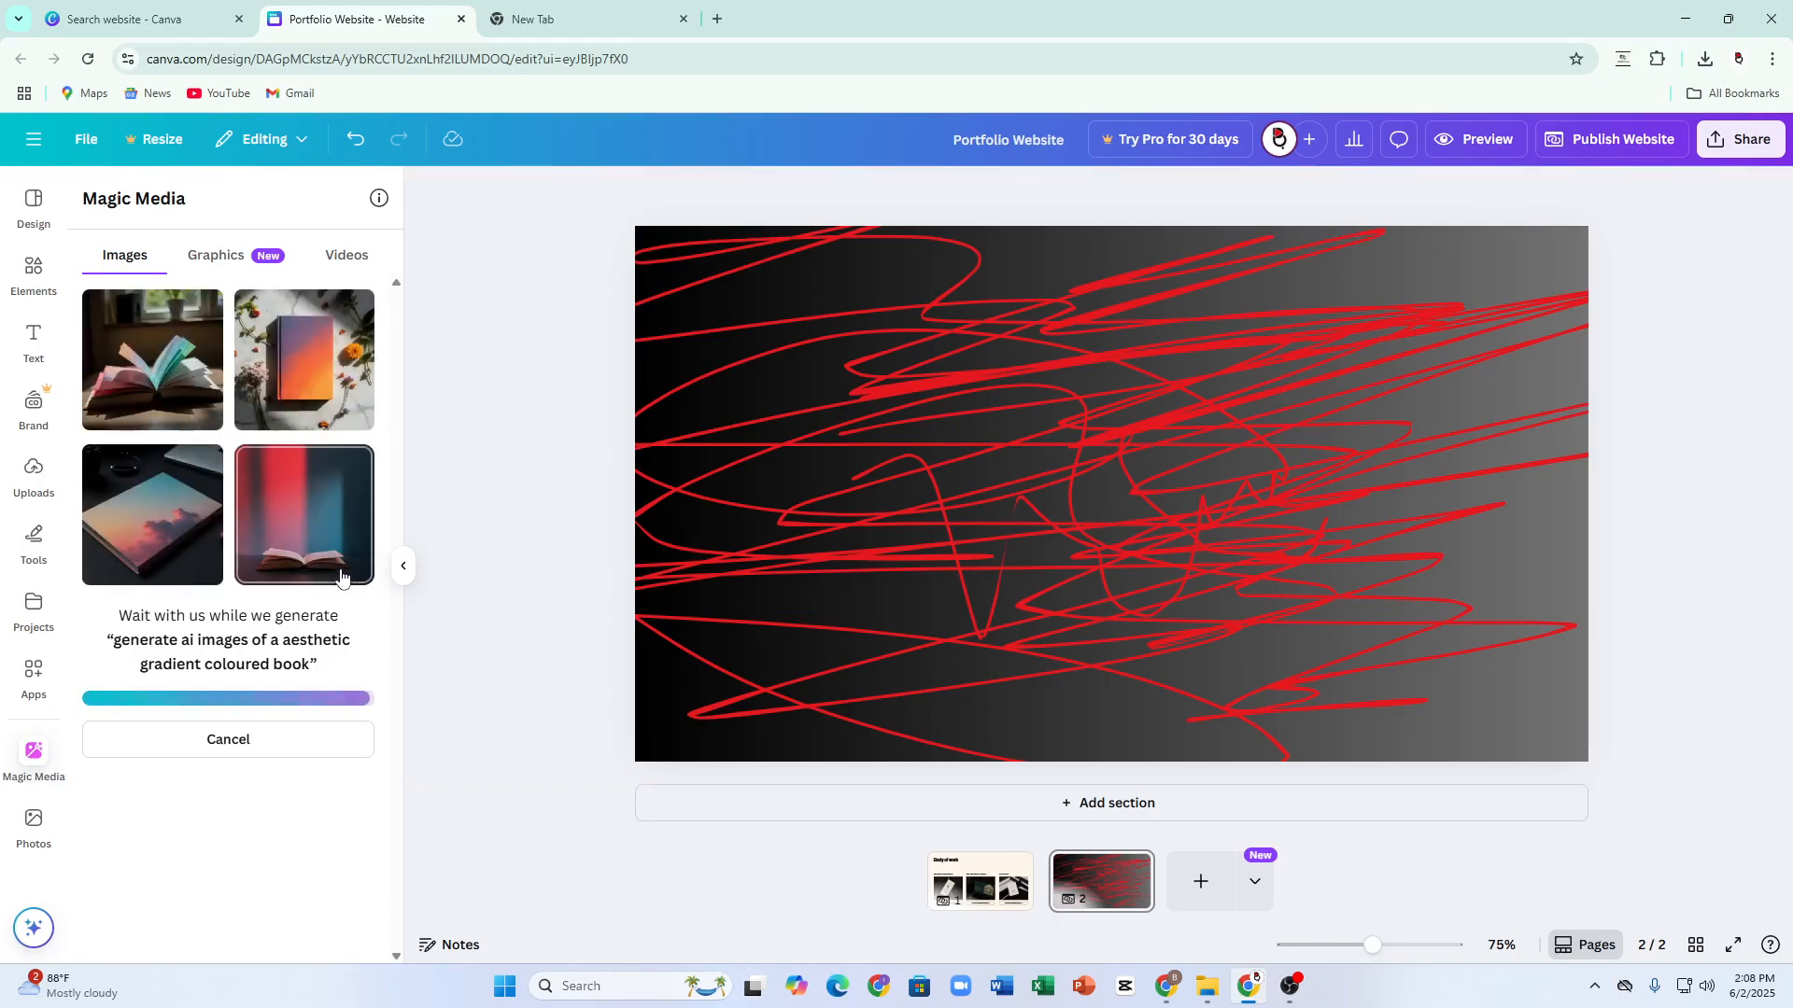
Insert the generated closed book with the sunset-cloud cover and enlarge it to fill the page's left part at full height
click(153, 515)
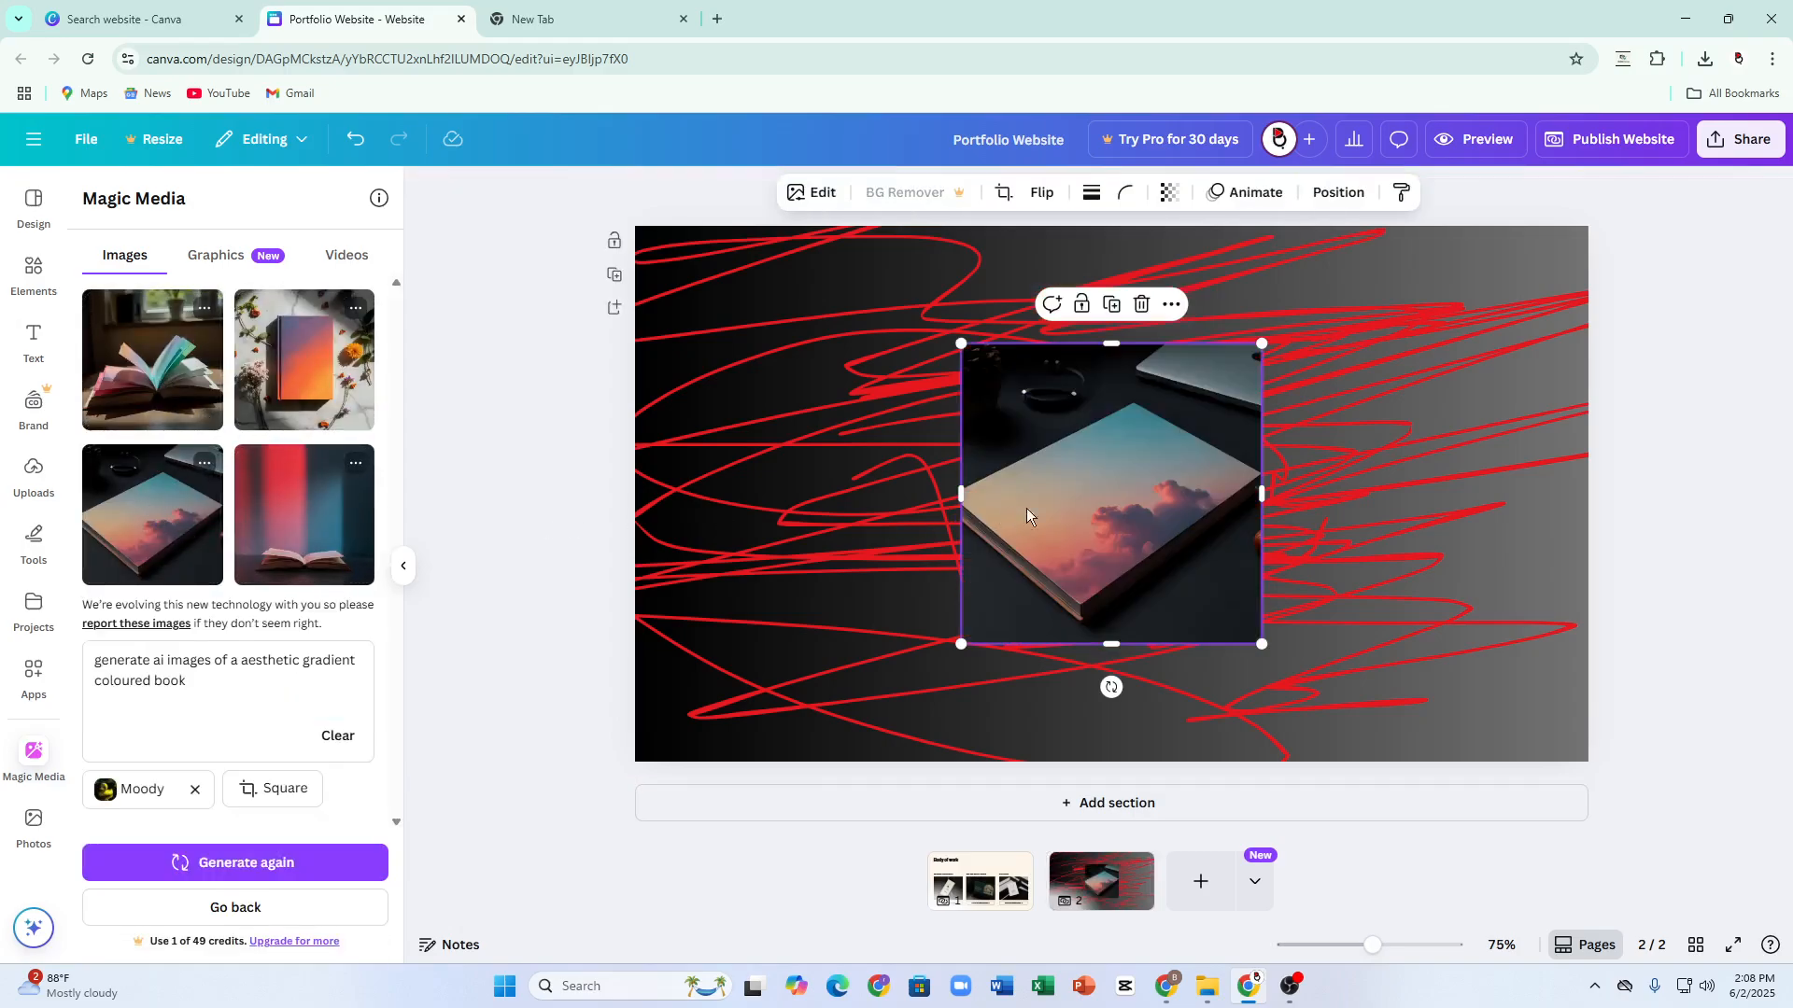
drag(1028, 513, 728, 378)
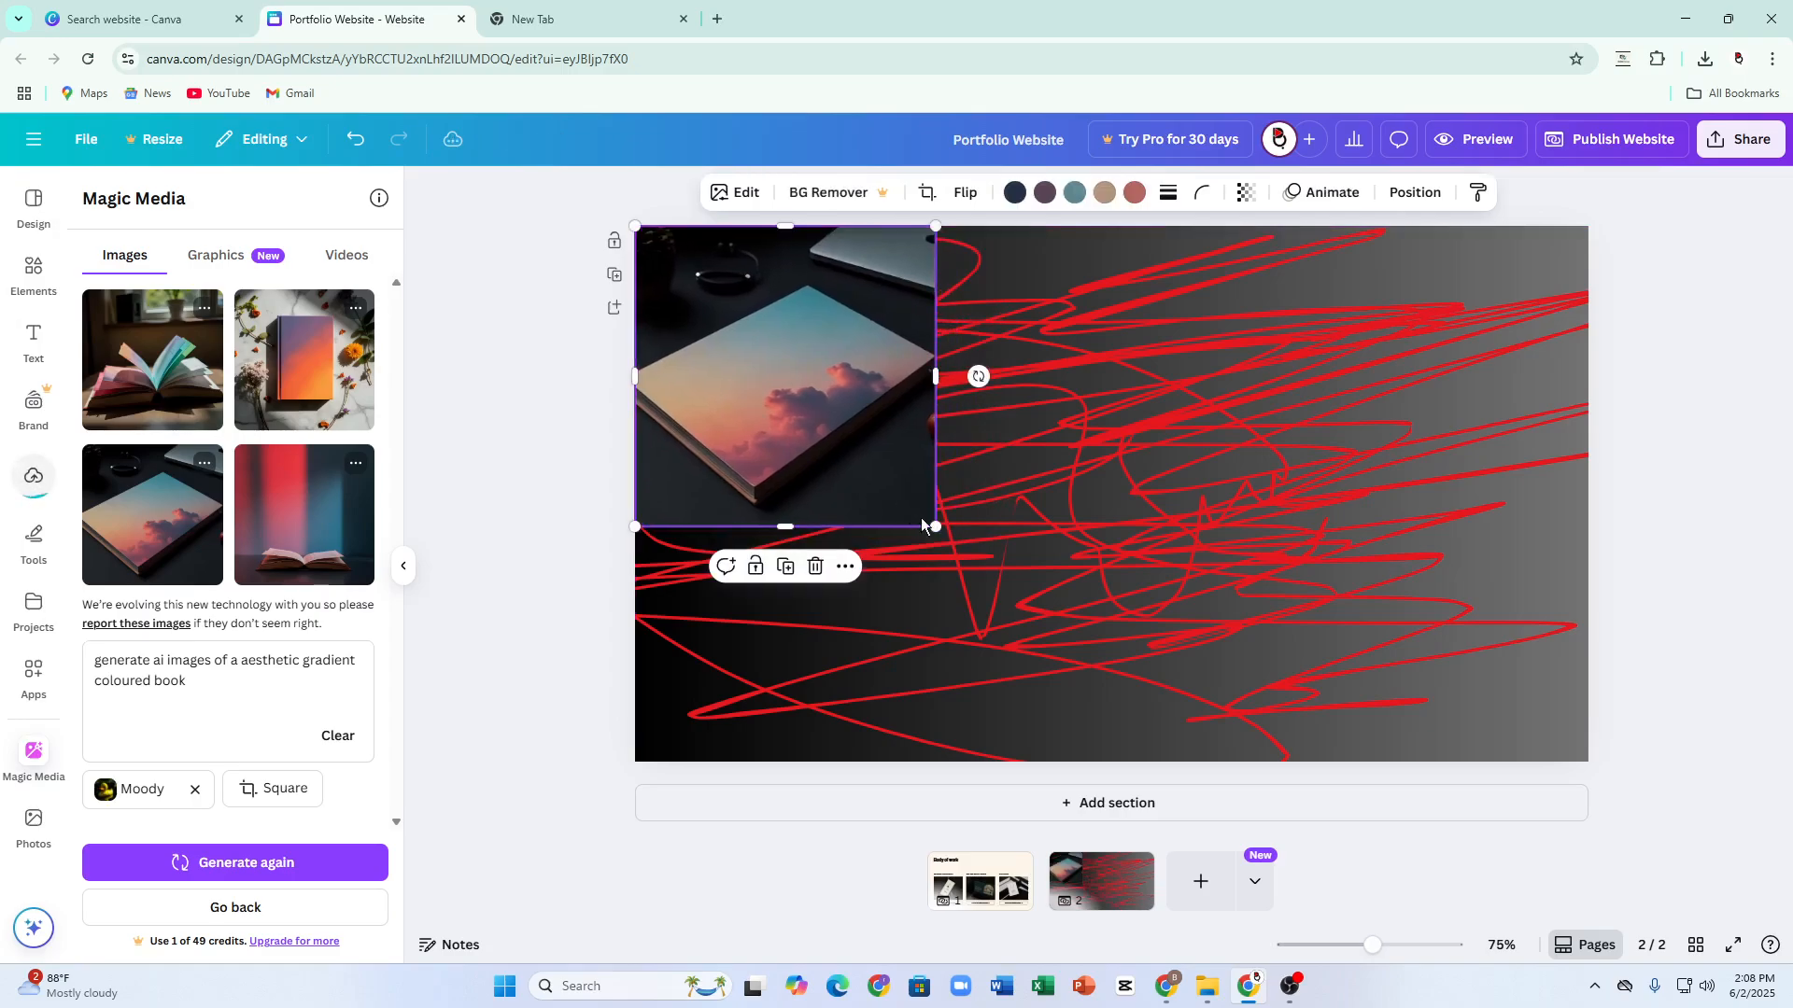
drag(933, 525, 1191, 773)
mouse_move(972, 695)
mouse_down()
mouse_move(944, 681)
mouse_move(956, 692)
mouse_up()
Insert the generated open book with the red and blue backdrop and fit it over the rest of the page beside the first image
click(346, 525)
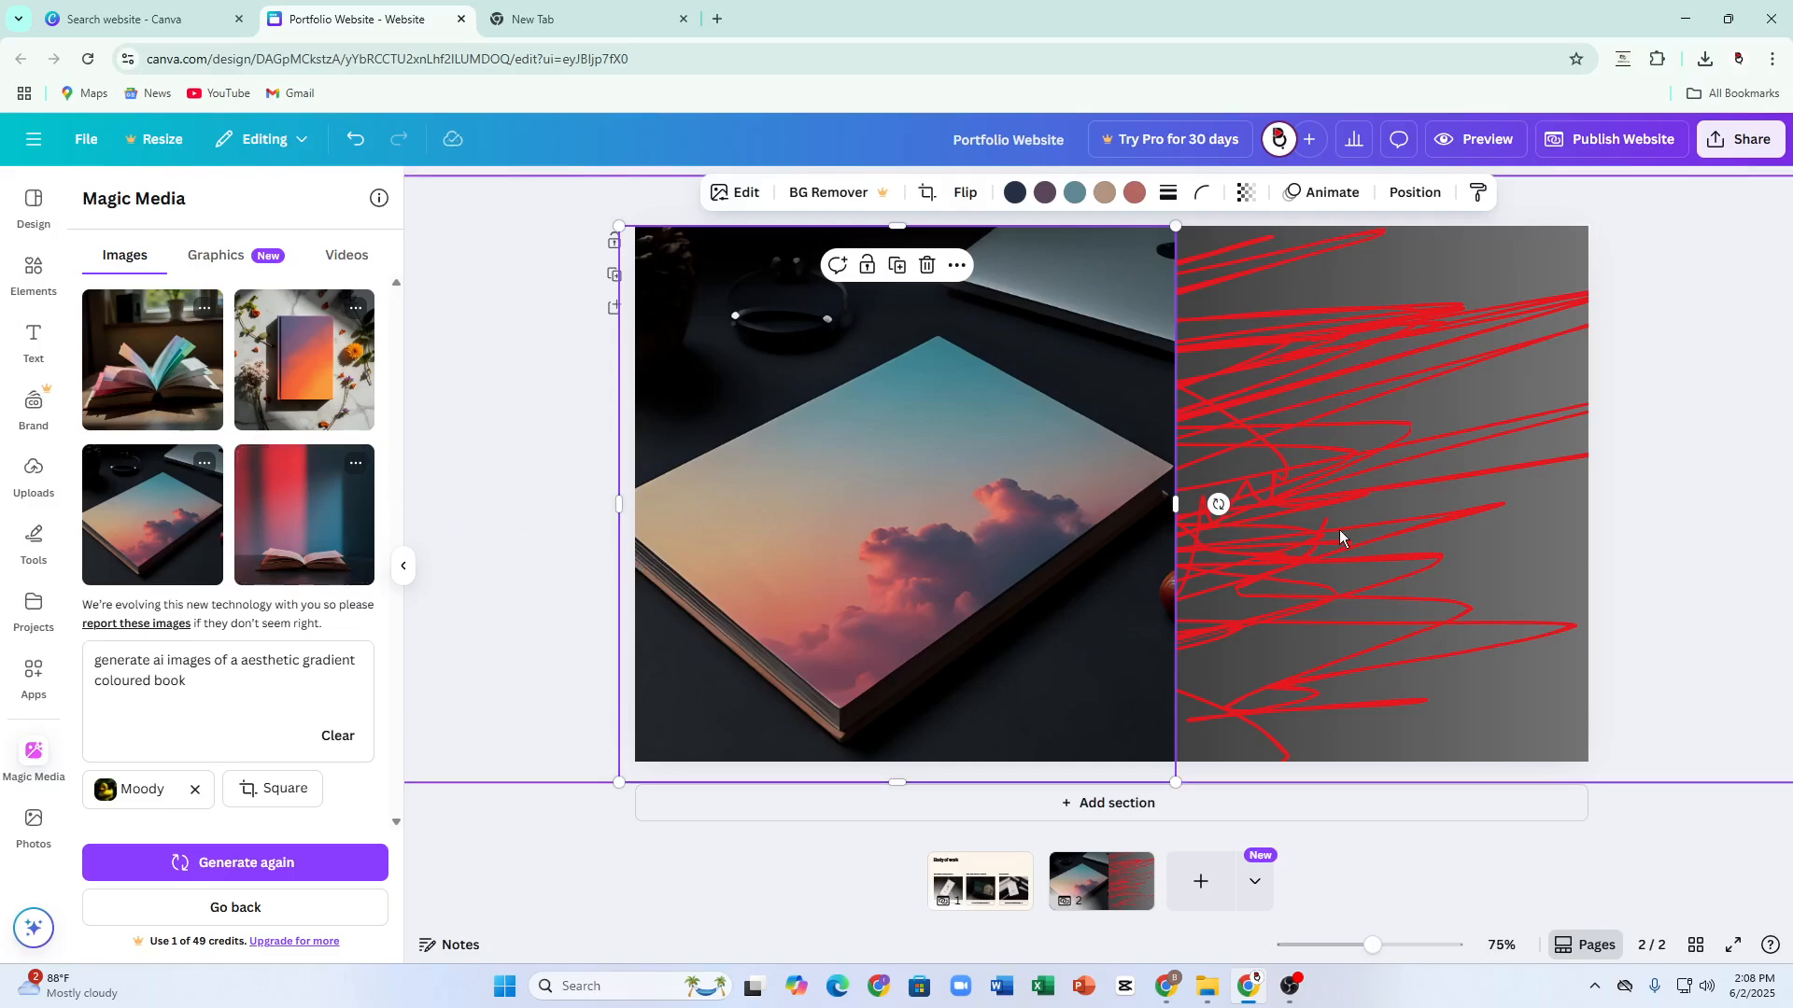
drag(1048, 456, 1252, 350)
drag(1475, 526, 1579, 897)
click(1745, 297)
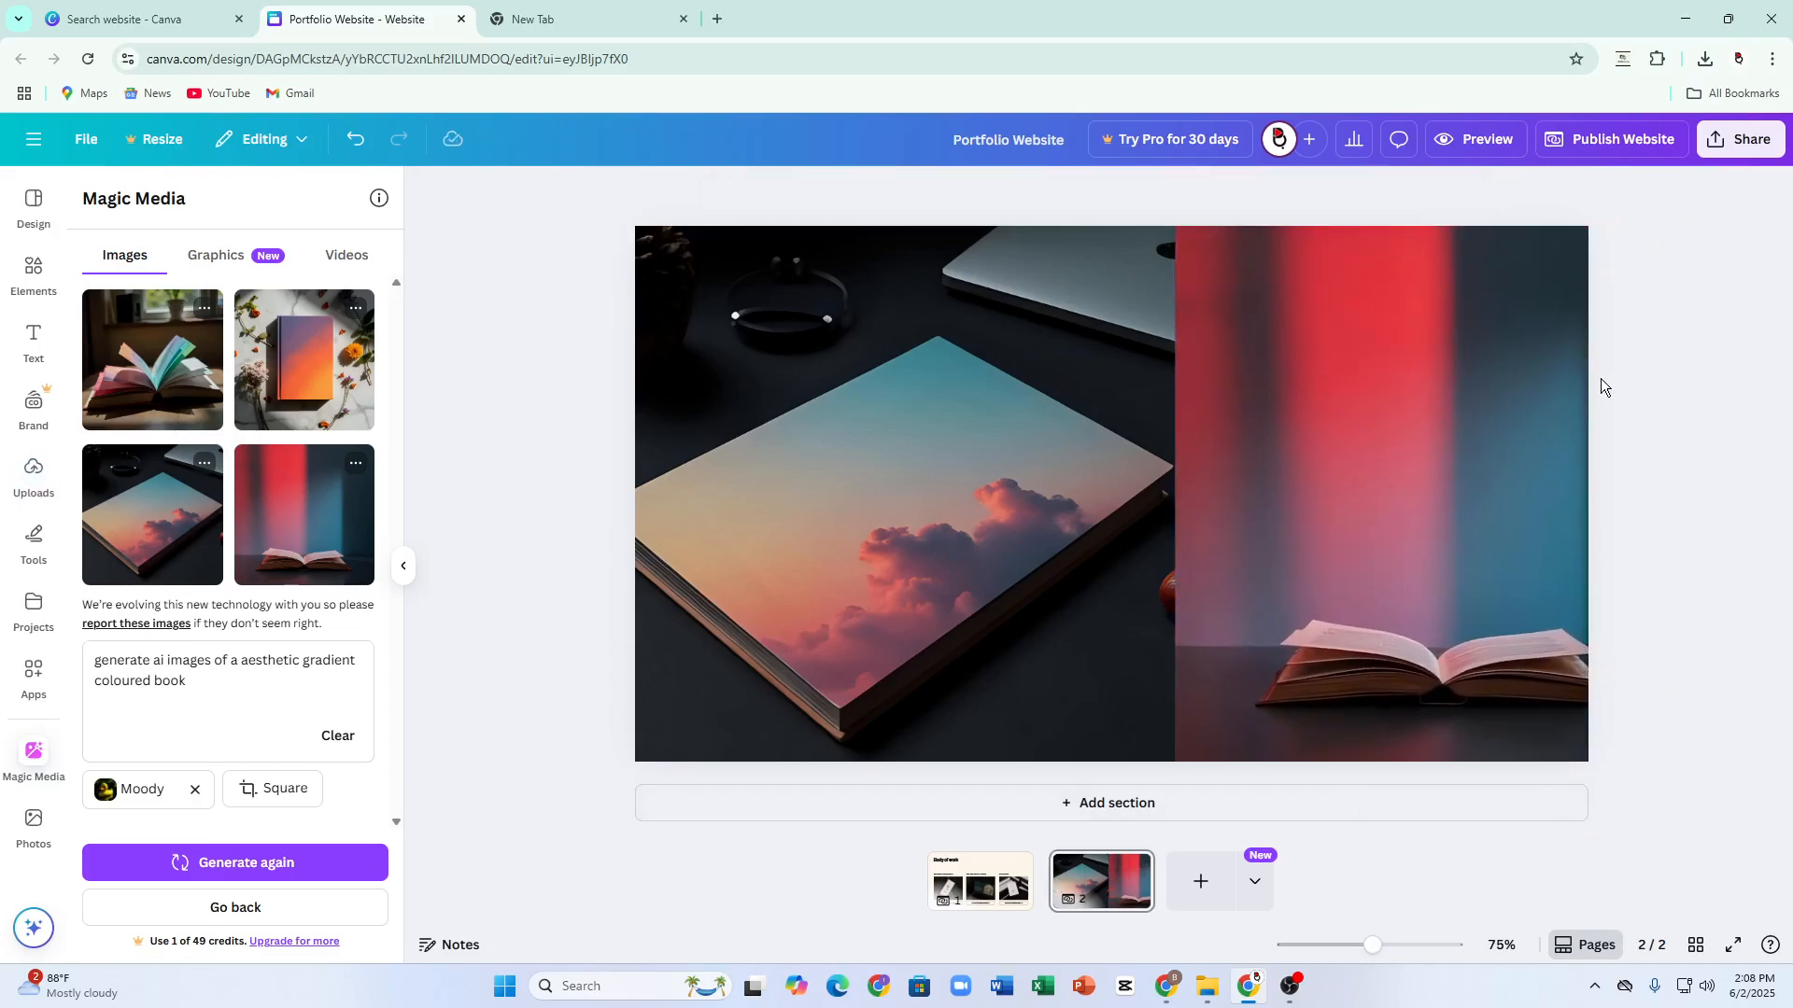
Open the website publishing settings and view the custom domain options
click(1650, 149)
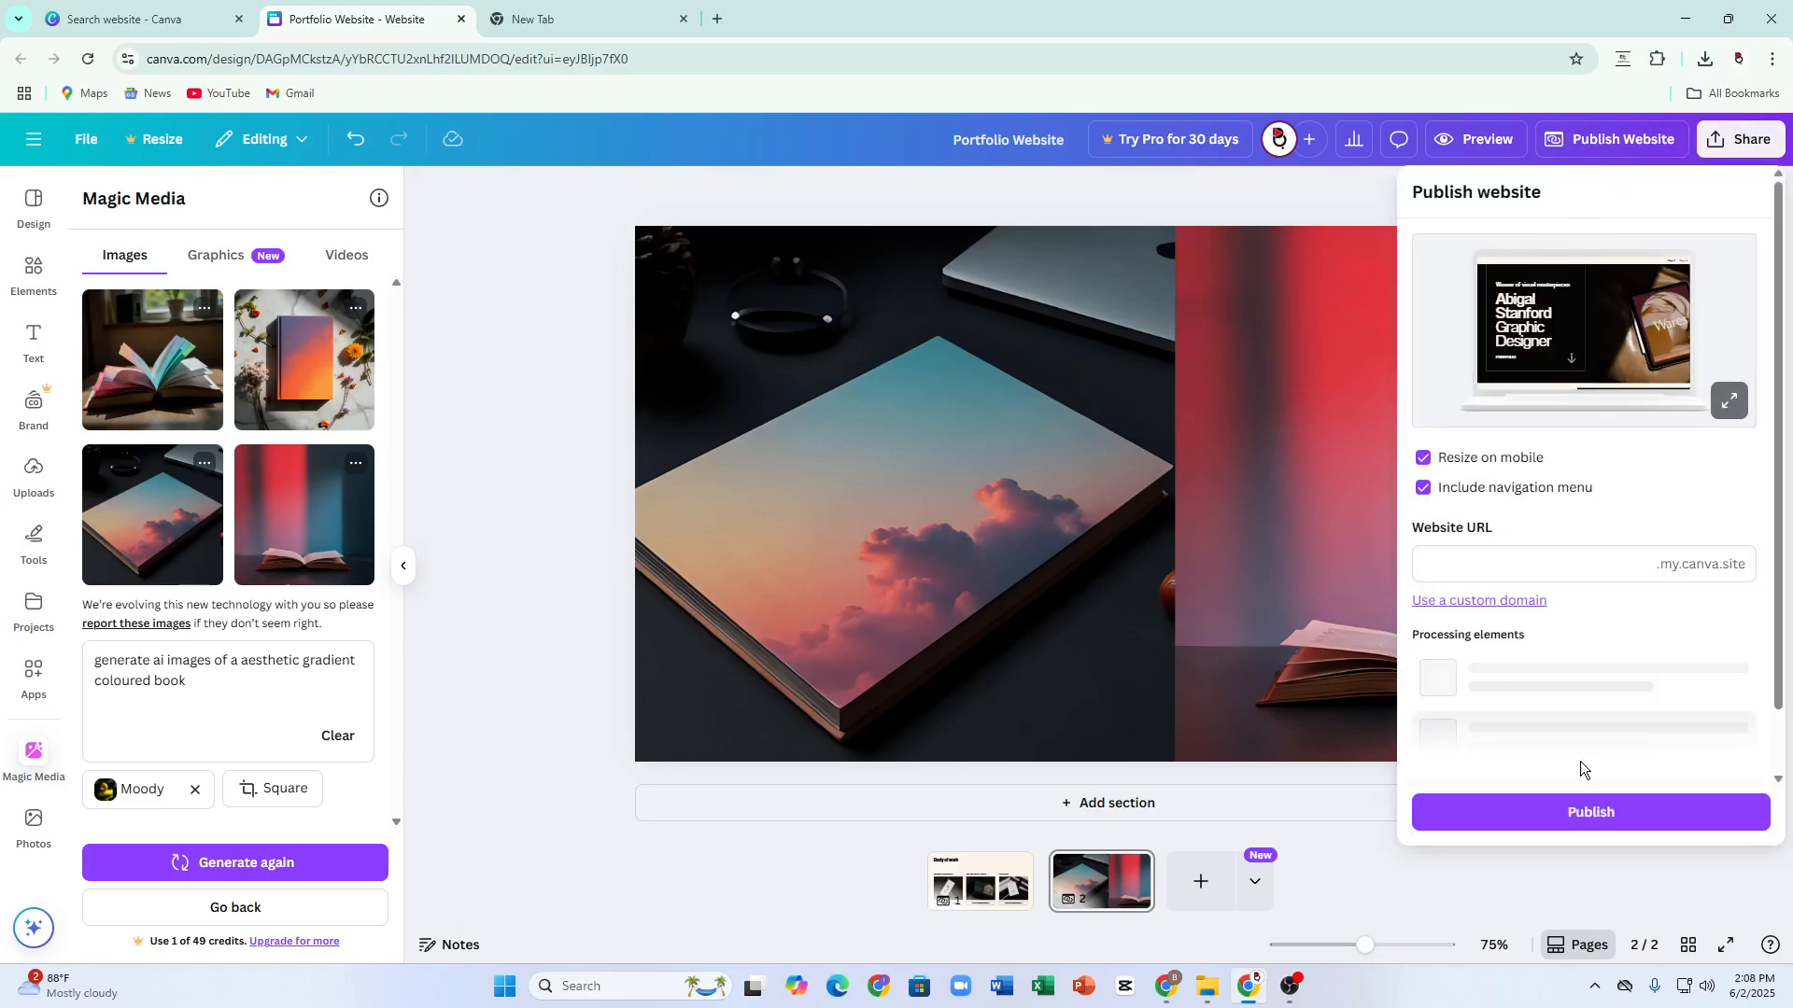
click(1597, 570)
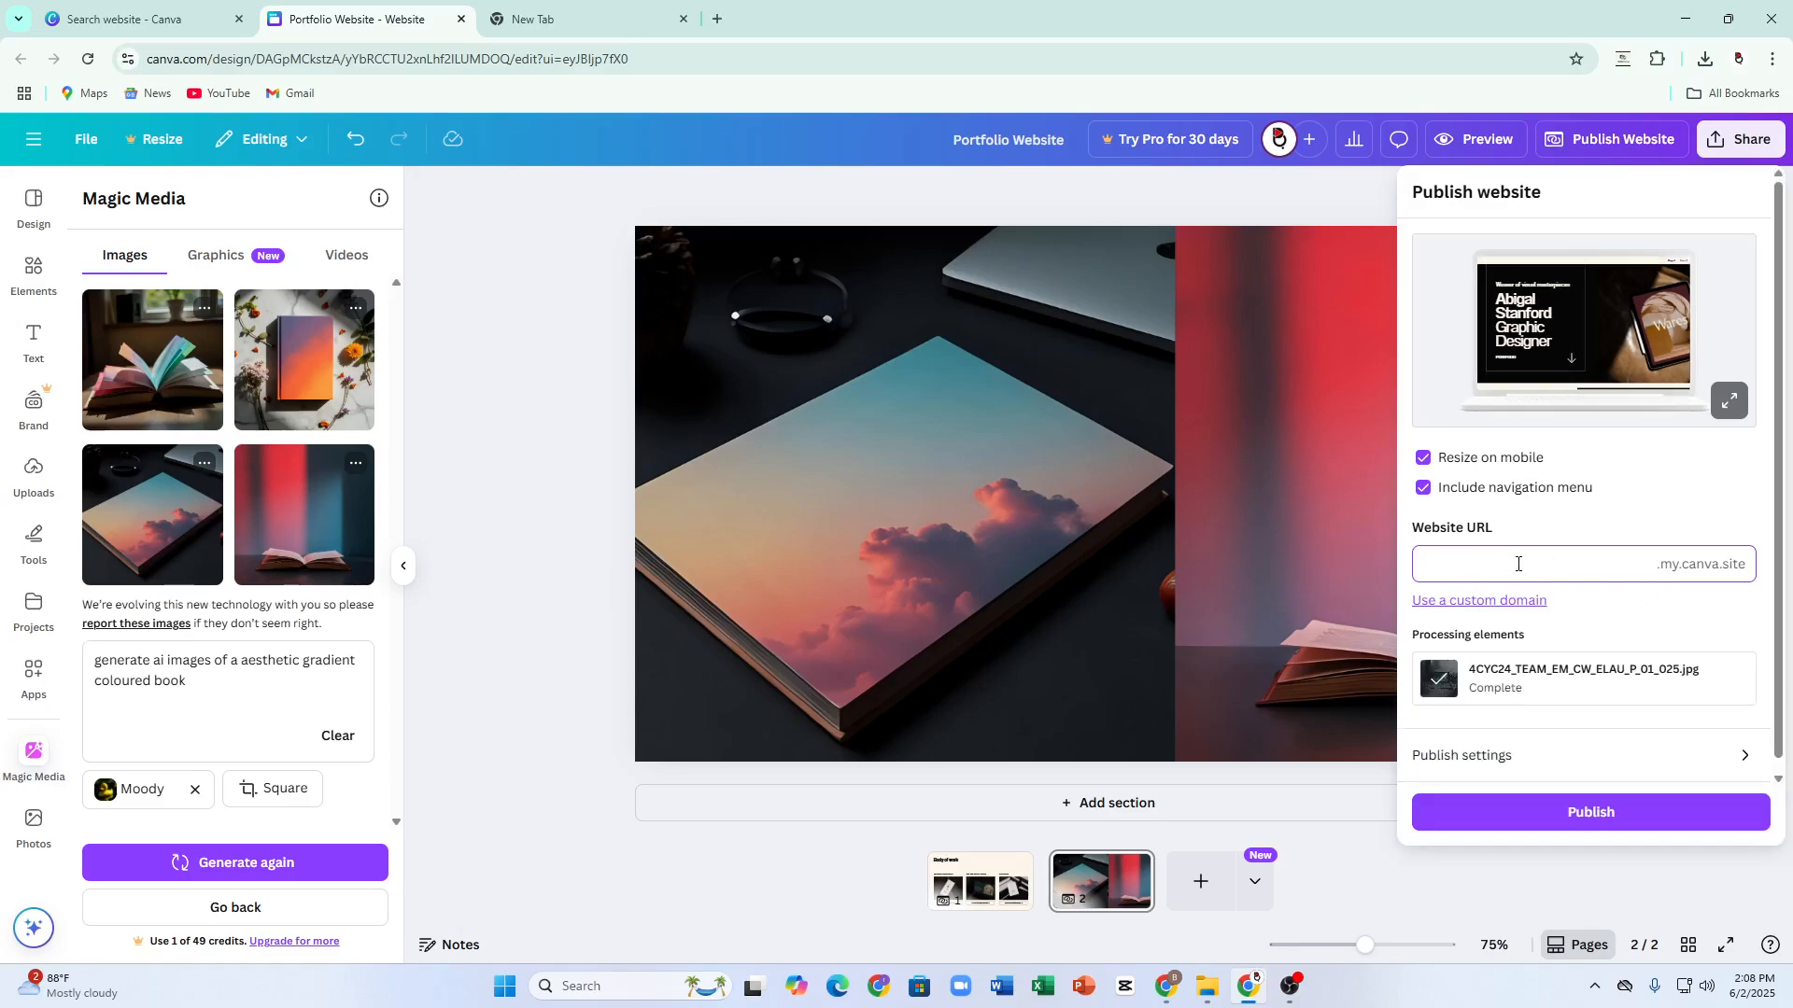
click(1478, 616)
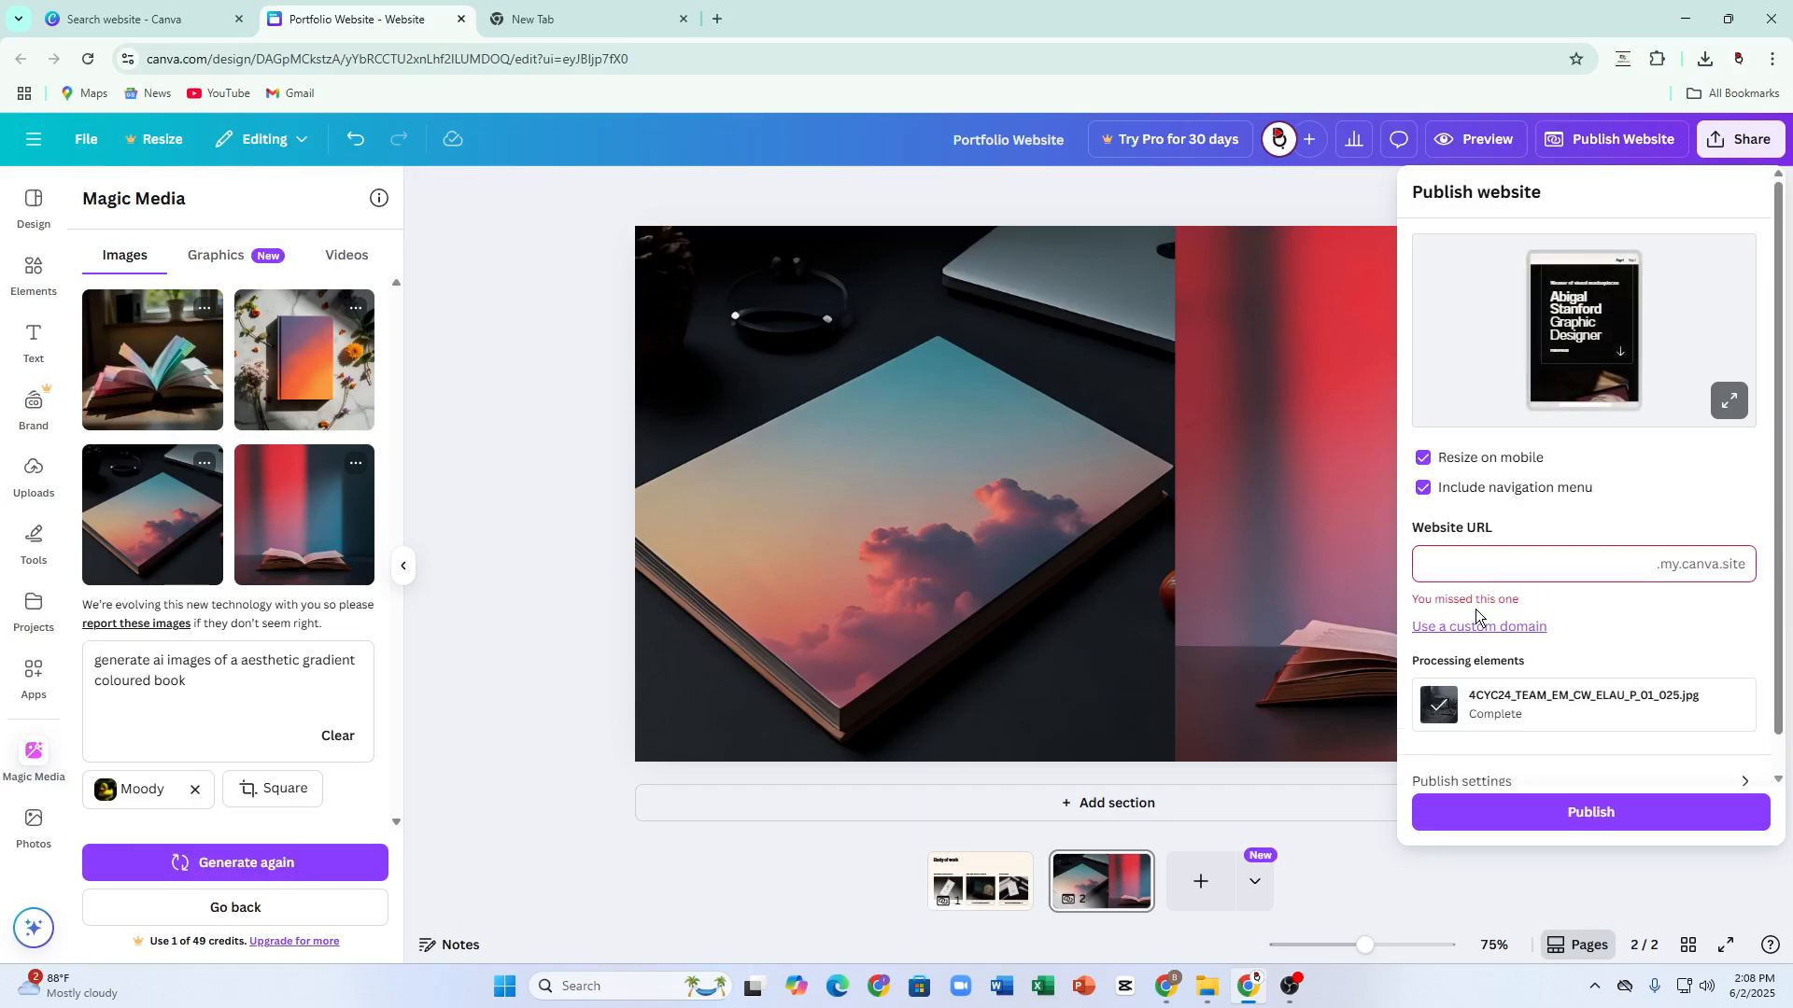
click(1456, 629)
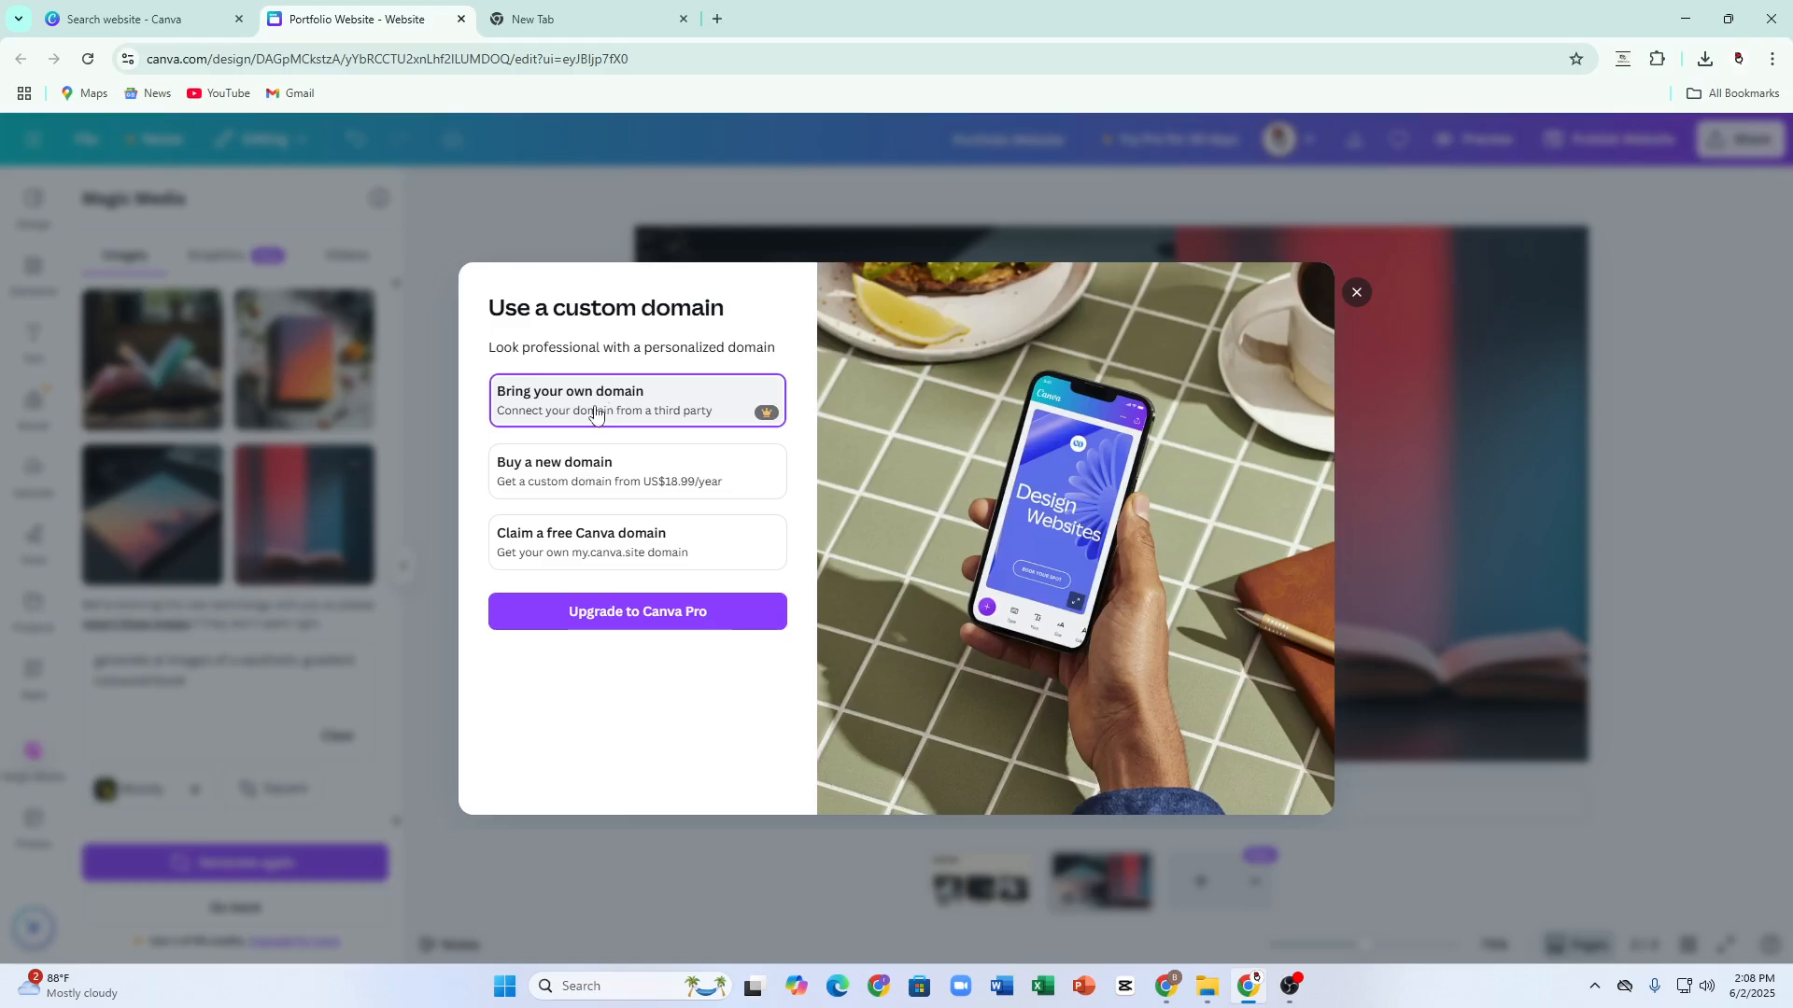
Try to claim a free Canva domain with the name left blank and close the domain dialog
click(591, 487)
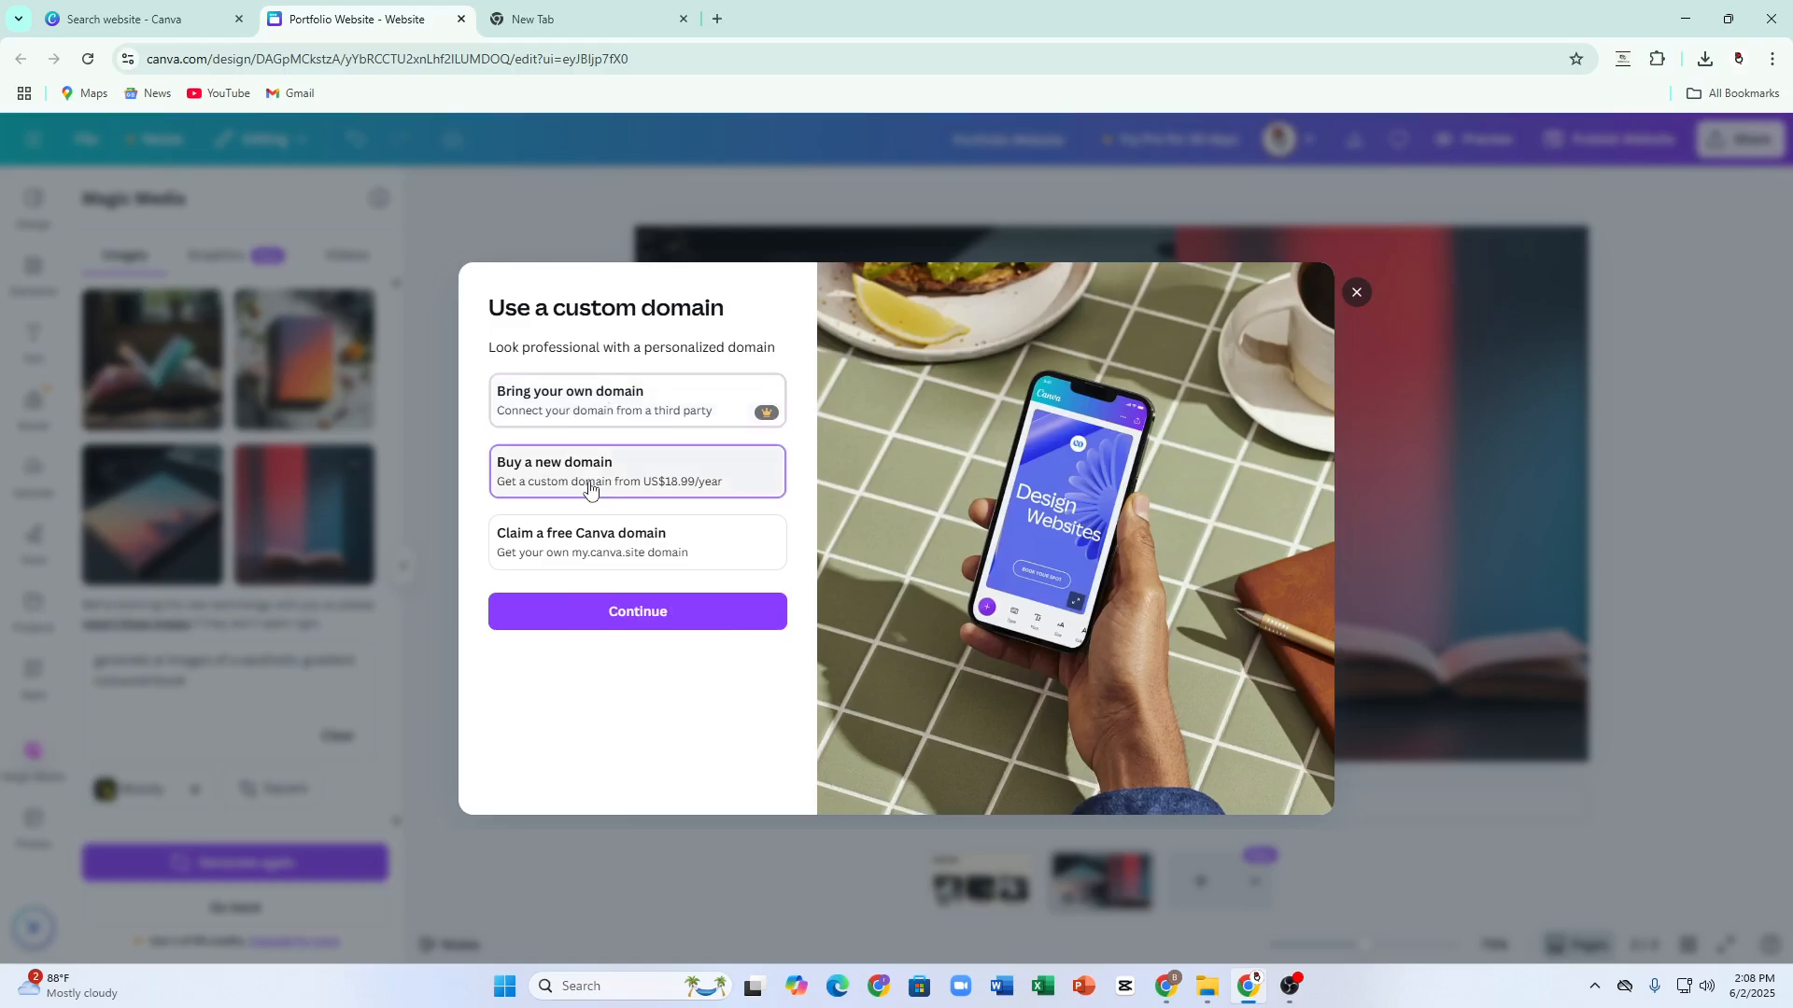
click(580, 553)
click(644, 612)
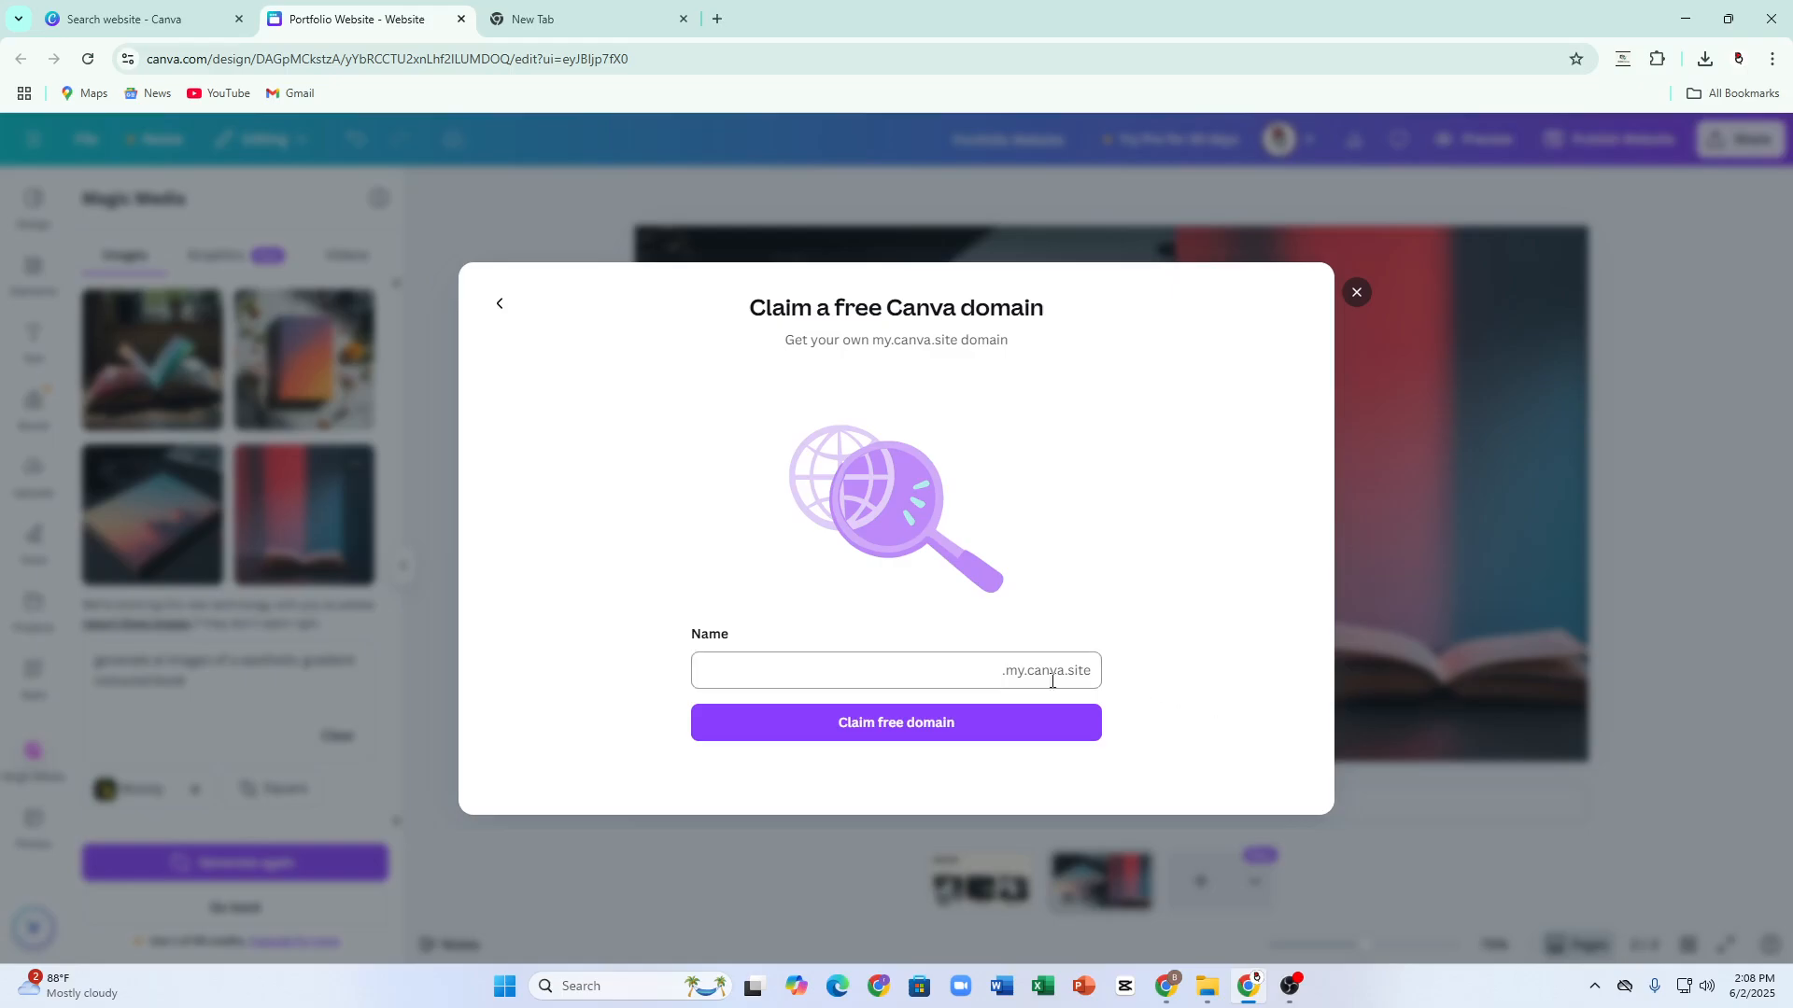
click(828, 673)
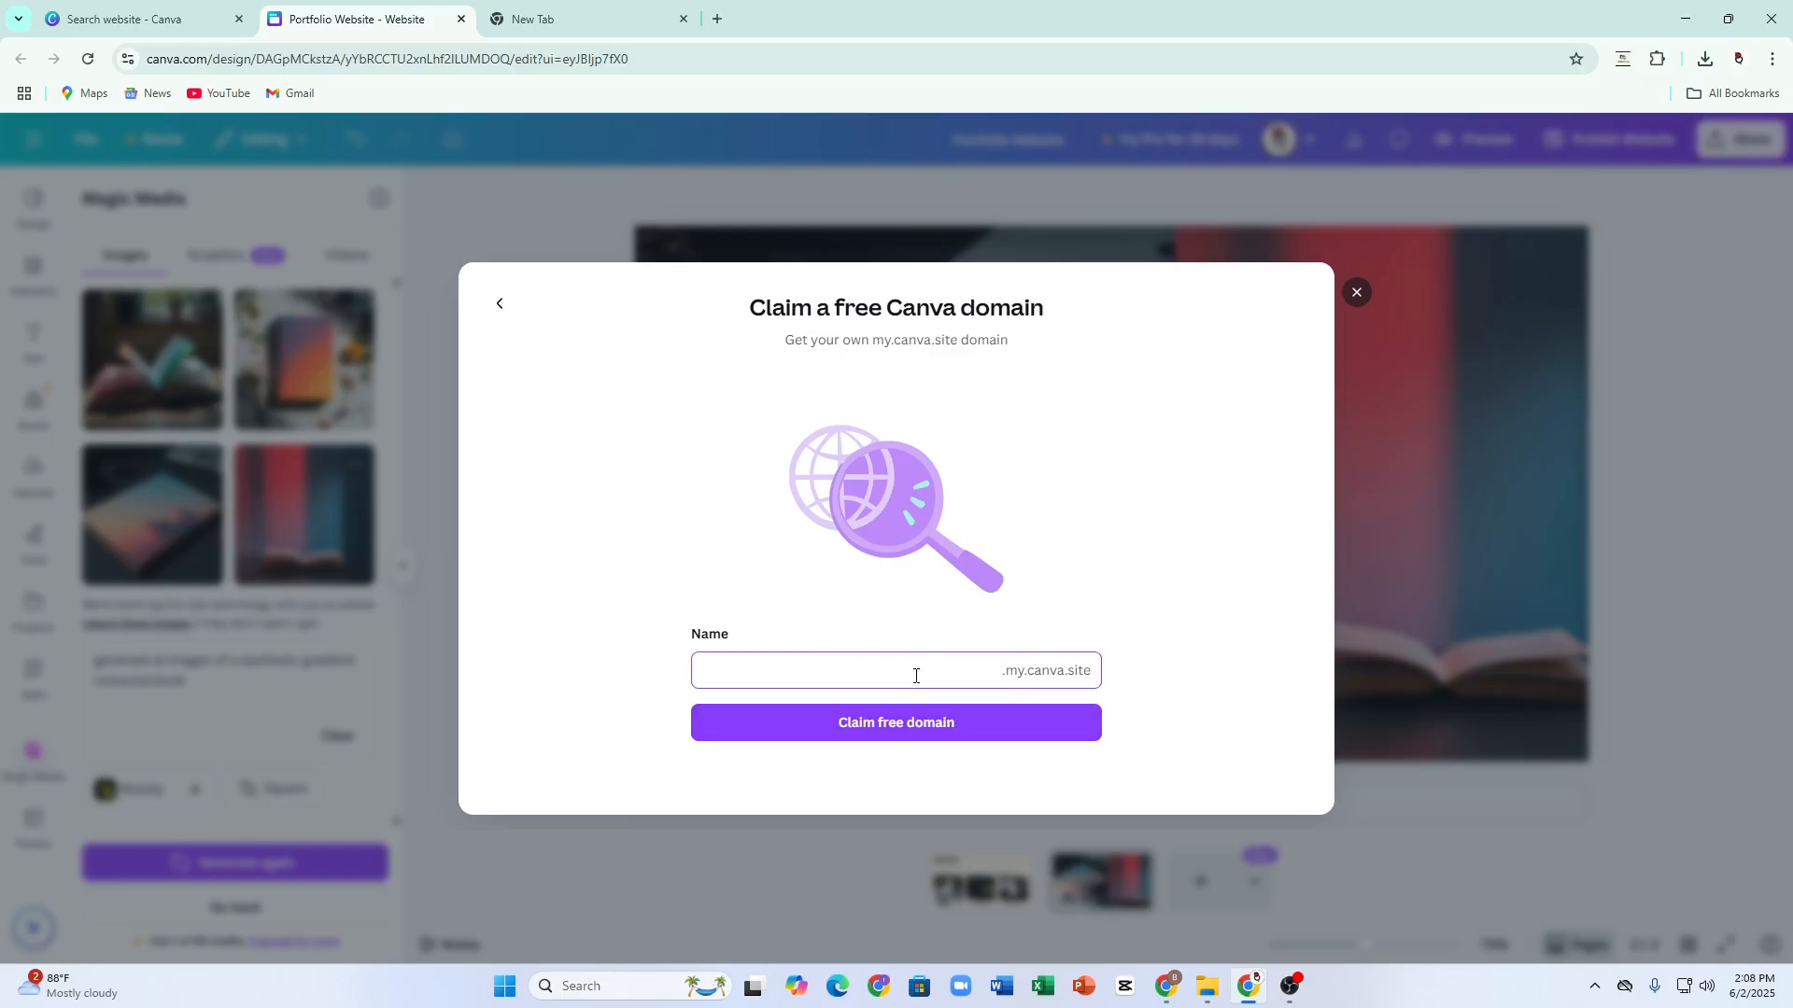
click(917, 723)
click(1354, 301)
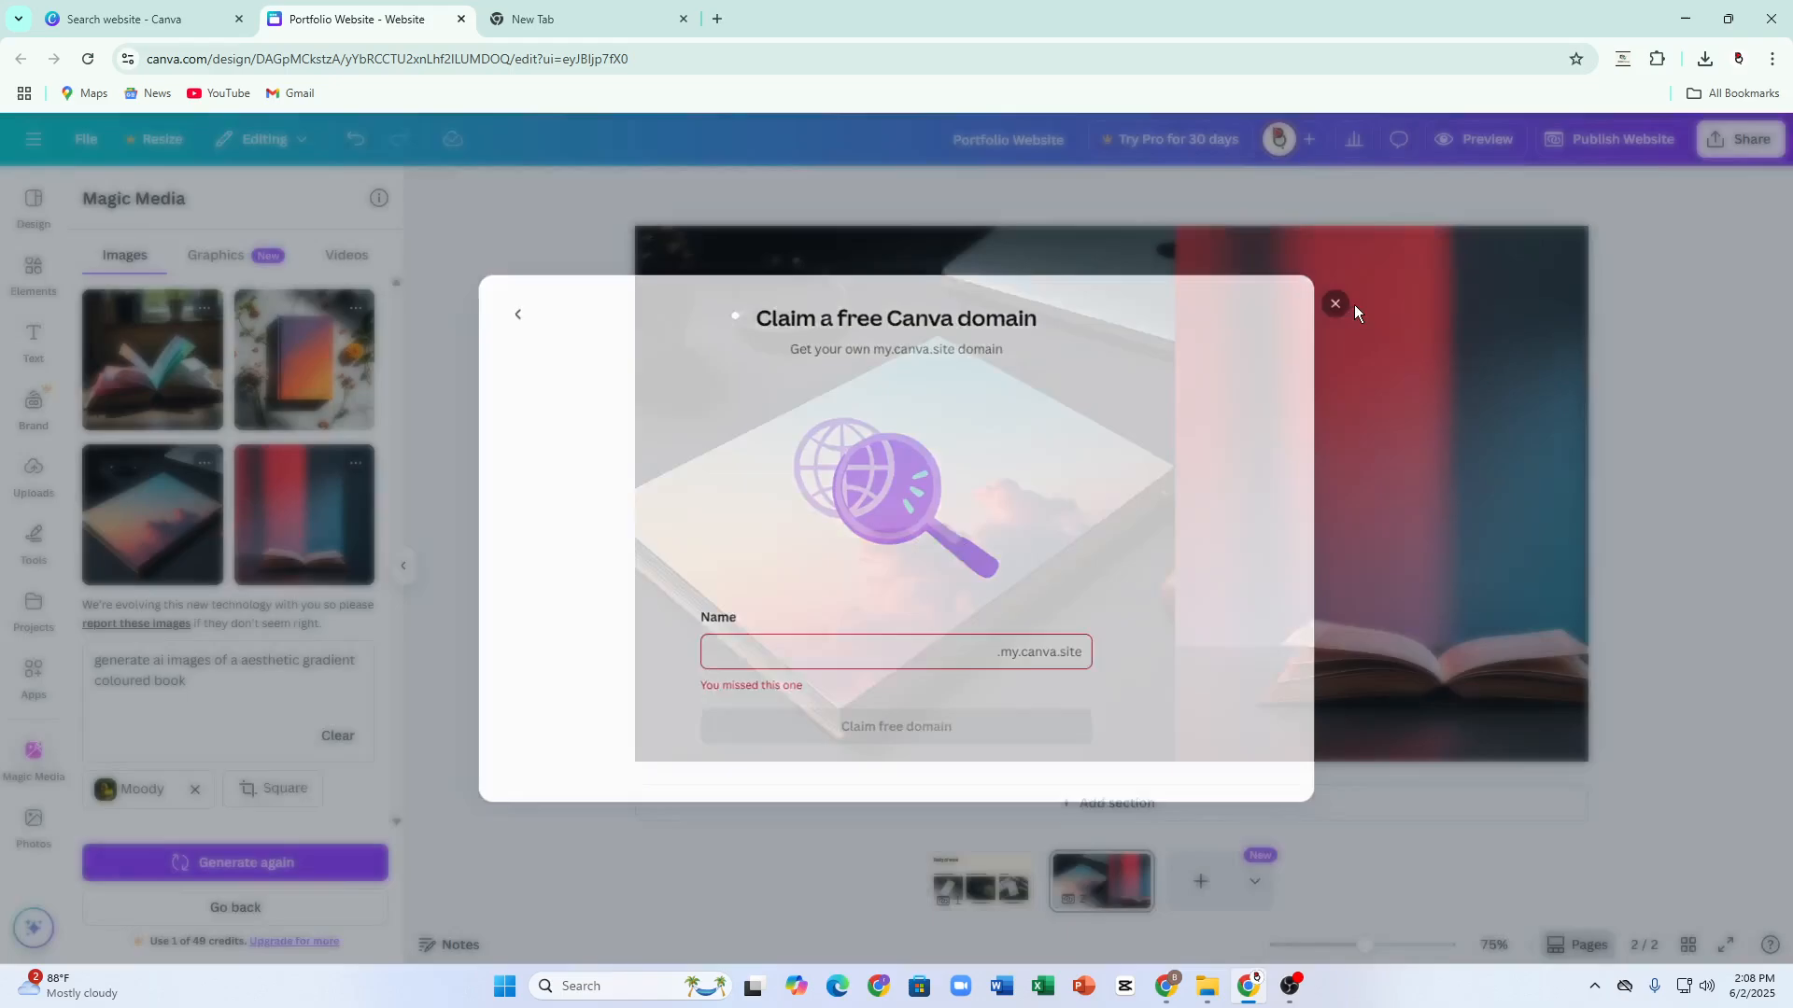